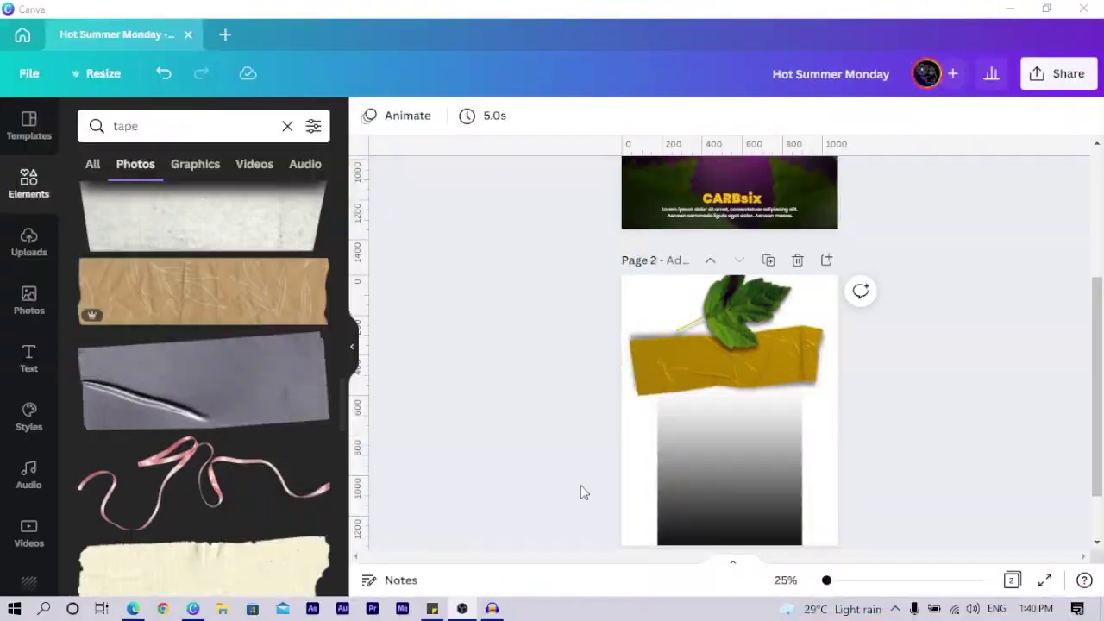
Step: Shift the black-to-transparent gradient image on page 2 slightly upward, away from the page's bottom edge
{"action": "scroll", "coordinate": [580, 484], "scroll_direction": "up", "scroll_amount": 3}
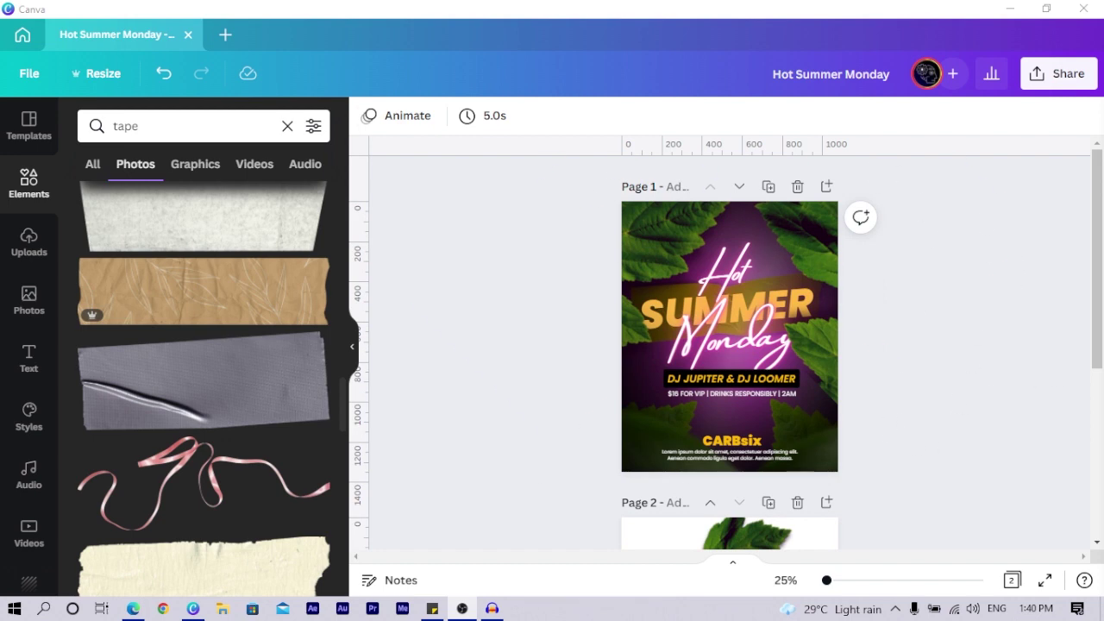
{"action": "scroll", "coordinate": [970, 380], "scroll_direction": "down", "scroll_amount": 3}
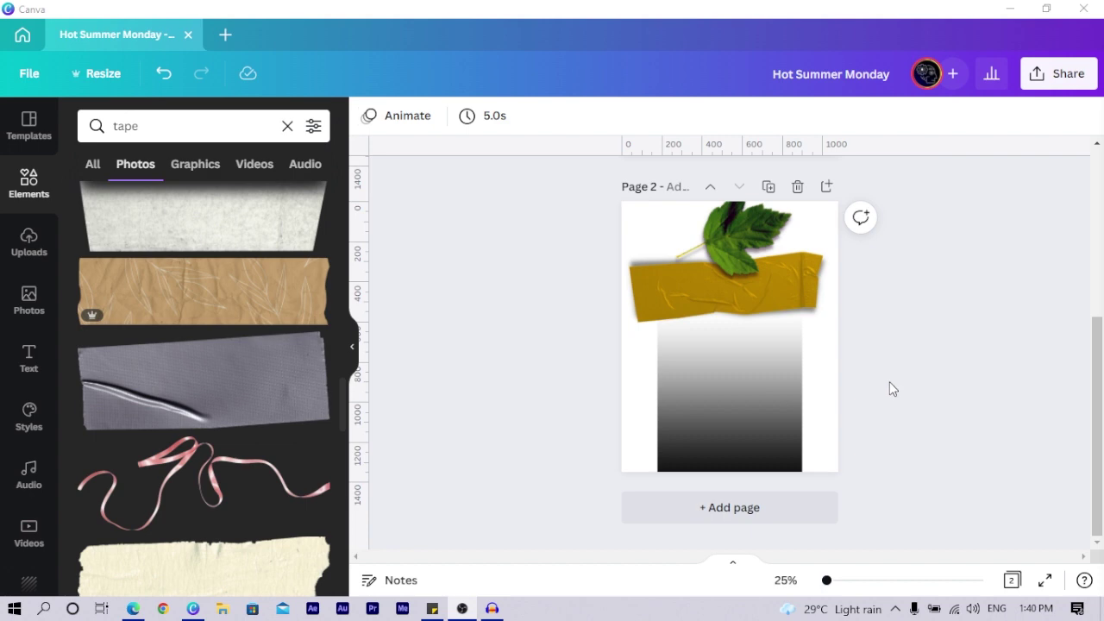
{"action": "left_click", "coordinate": [754, 421]}
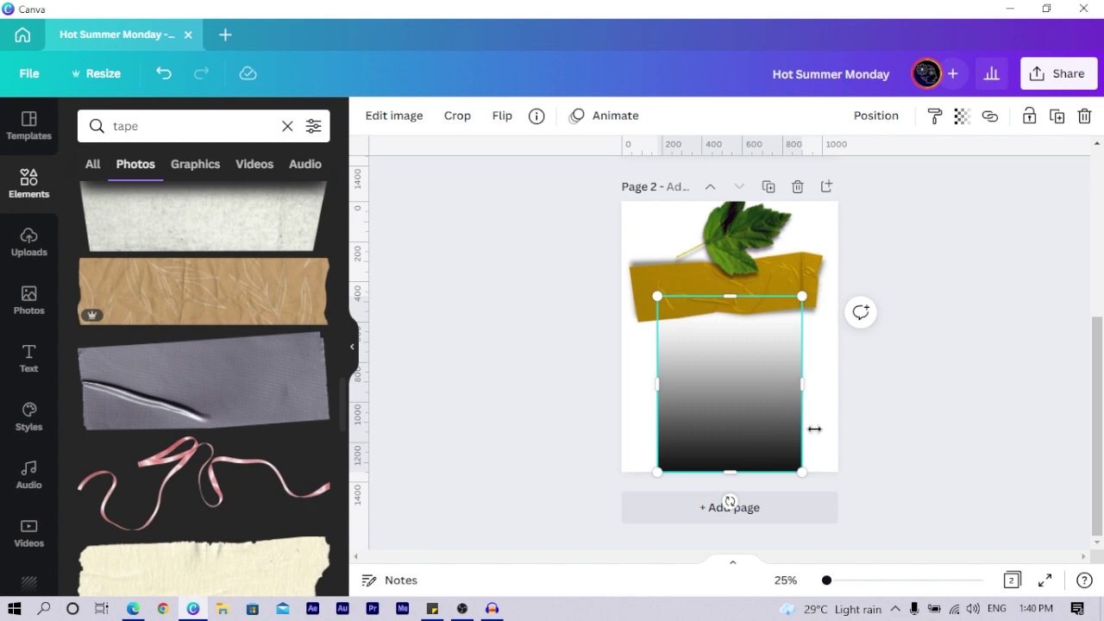
{"action": "left_click_drag", "start_coordinate": [699, 453], "coordinate": [694, 437]}
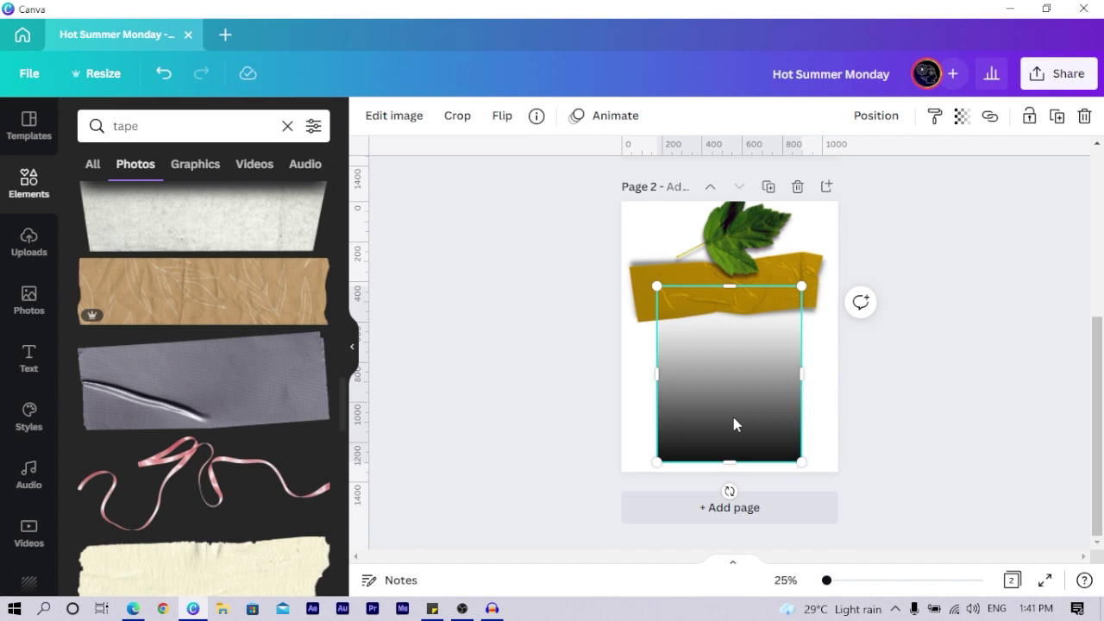
{"action": "left_click", "coordinate": [510, 436]}
Step: Add a blank page directly after the finished flyer on page 1
{"action": "scroll", "coordinate": [688, 436], "scroll_direction": "up", "scroll_amount": 5}
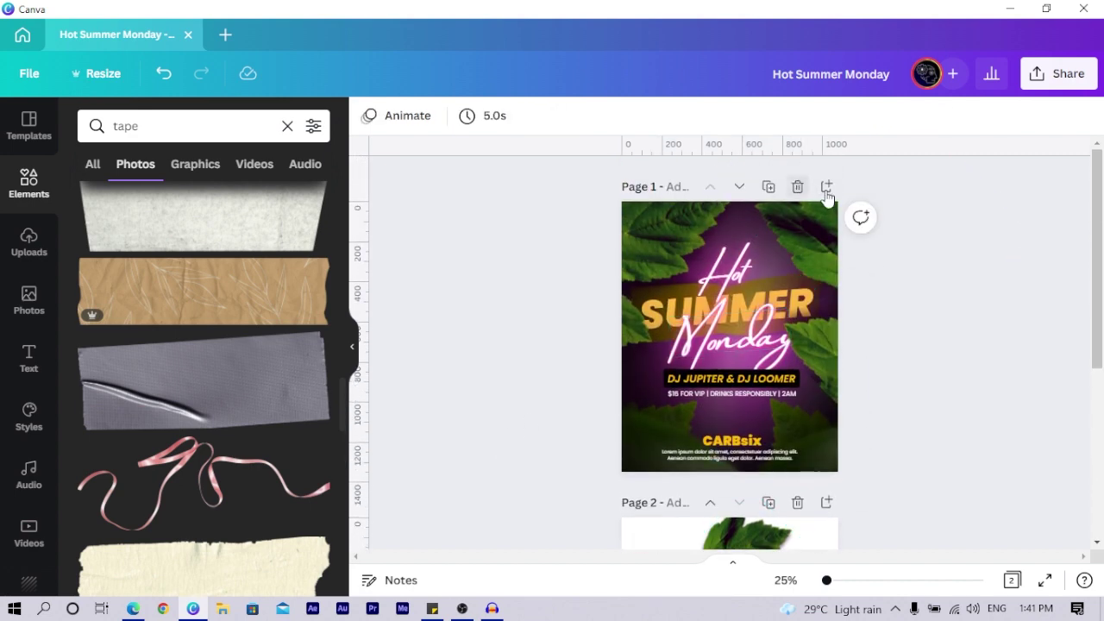
{"action": "left_click", "coordinate": [827, 187]}
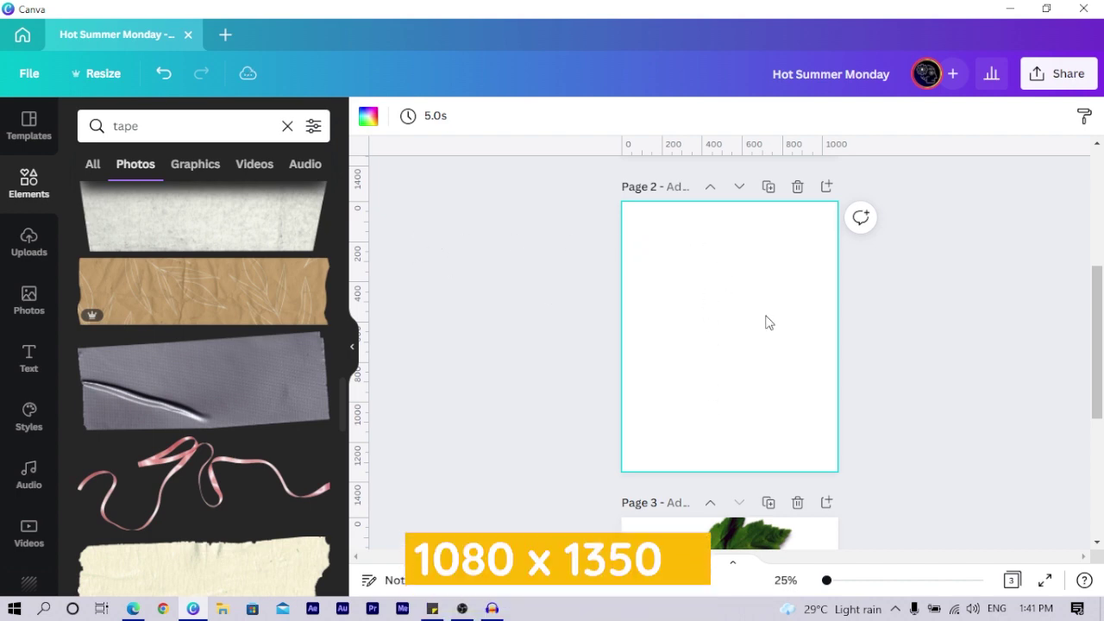
Step: Search the photos for "floor" and set the light grey tiled floor photo as the blank page's background
{"action": "left_click", "coordinate": [30, 302]}
{"action": "left_click", "coordinate": [165, 128]}
{"action": "double_click", "coordinate": [155, 127]}
{"action": "type", "text": "floor"}
{"action": "key", "text": "Return"}
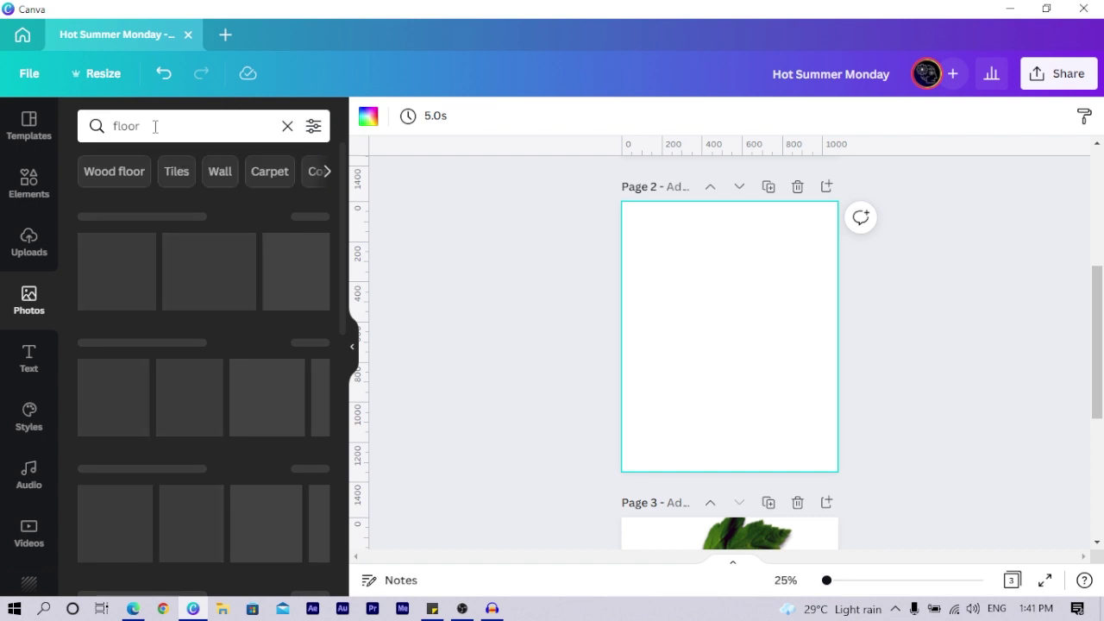
{"action": "scroll", "coordinate": [143, 451], "scroll_direction": "down", "scroll_amount": 6}
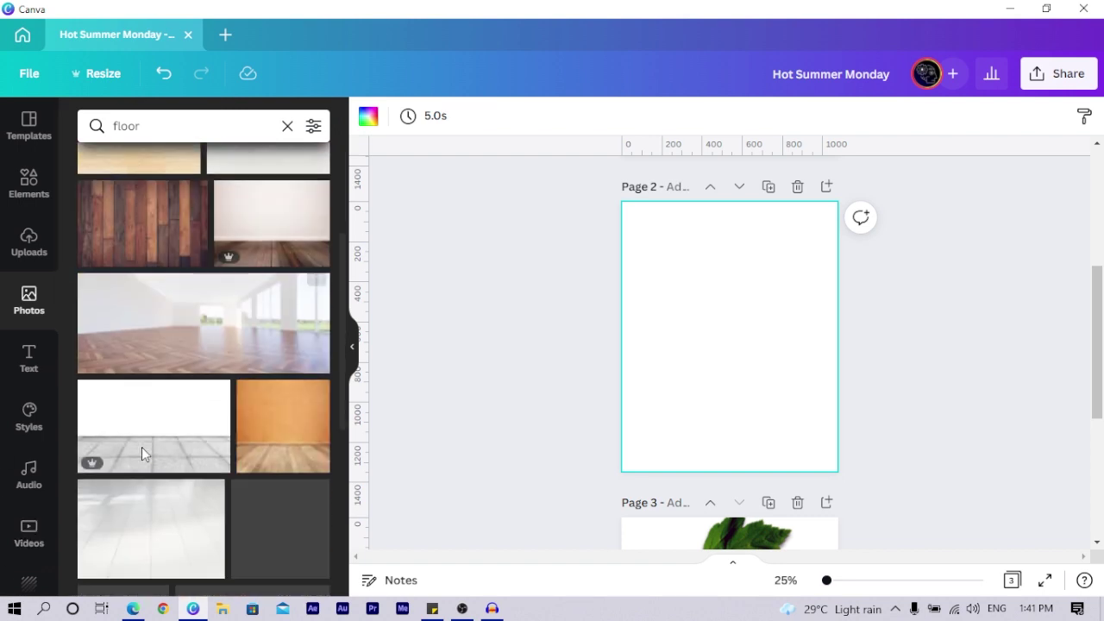
{"action": "scroll", "coordinate": [144, 454], "scroll_direction": "down", "scroll_amount": 3}
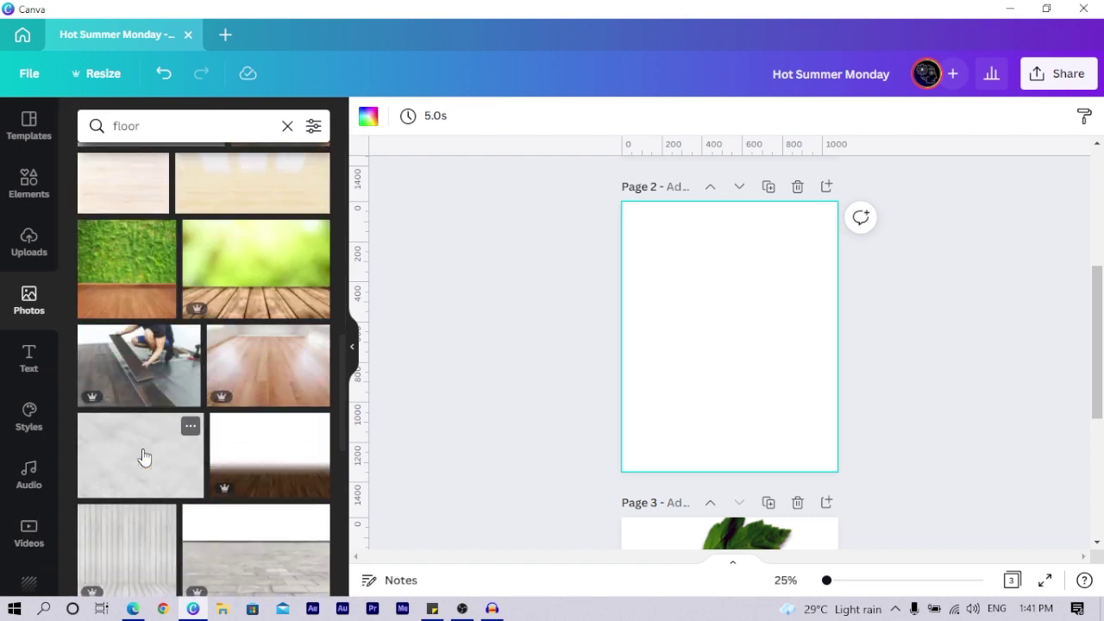
{"action": "scroll", "coordinate": [147, 465], "scroll_direction": "down", "scroll_amount": 3}
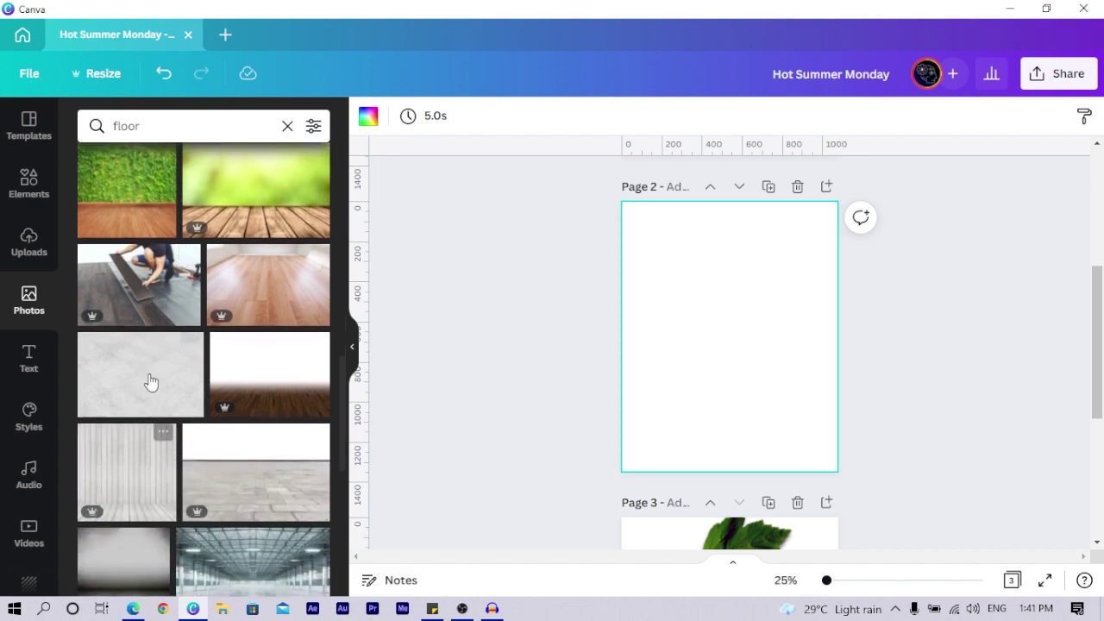
{"action": "left_click", "coordinate": [152, 396]}
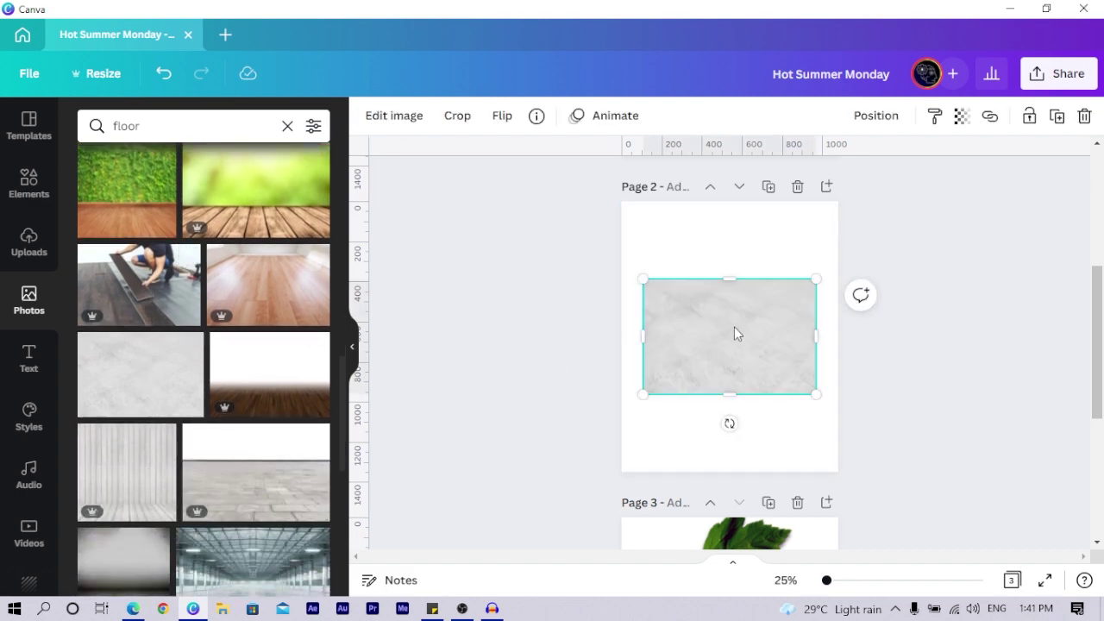
{"action": "right_click", "coordinate": [734, 326]}
{"action": "left_click", "coordinate": [801, 520]}
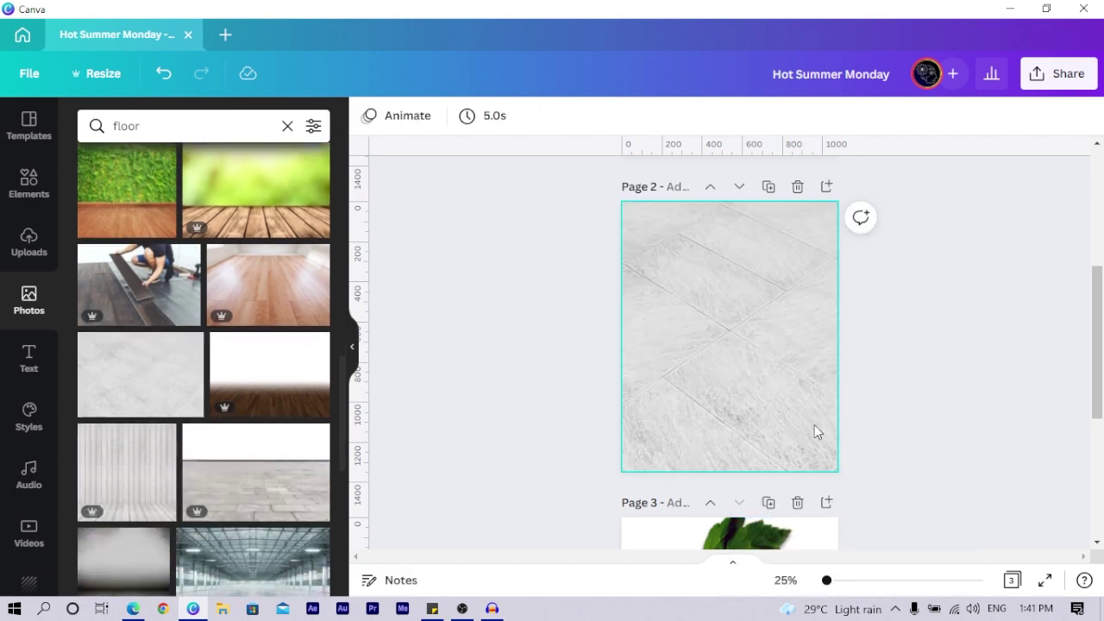
Step: Replace the page 2 background with the whitewashed wood photo from the floor results
{"action": "scroll", "coordinate": [206, 414], "scroll_direction": "down", "scroll_amount": 5}
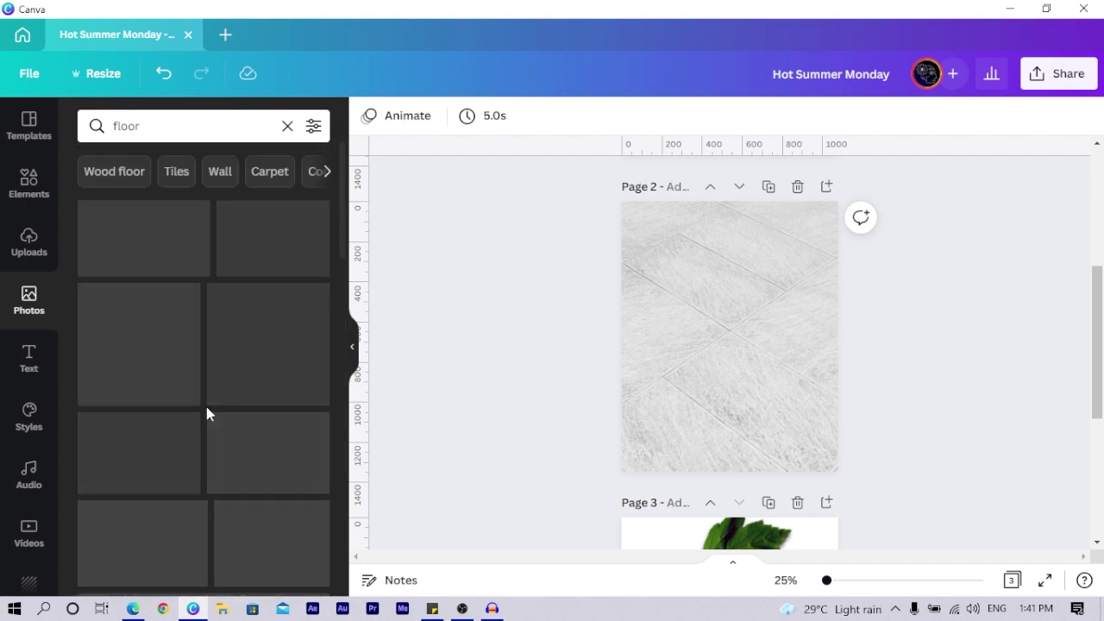
{"action": "scroll", "coordinate": [278, 371], "scroll_direction": "down", "scroll_amount": 1}
{"action": "left_click", "coordinate": [278, 371]}
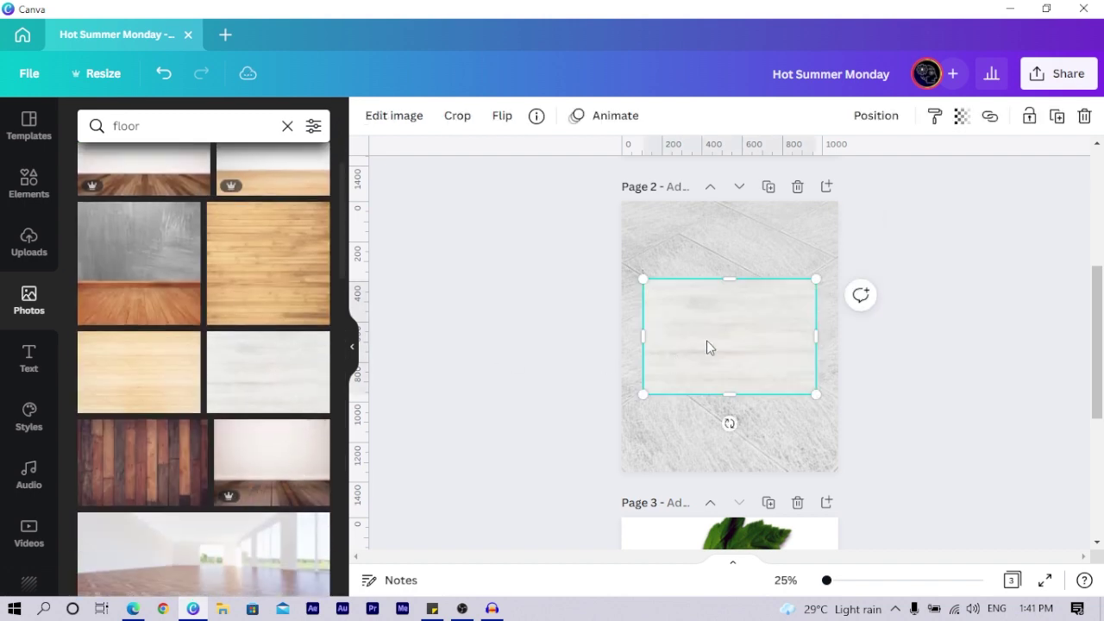
{"action": "right_click", "coordinate": [706, 340]}
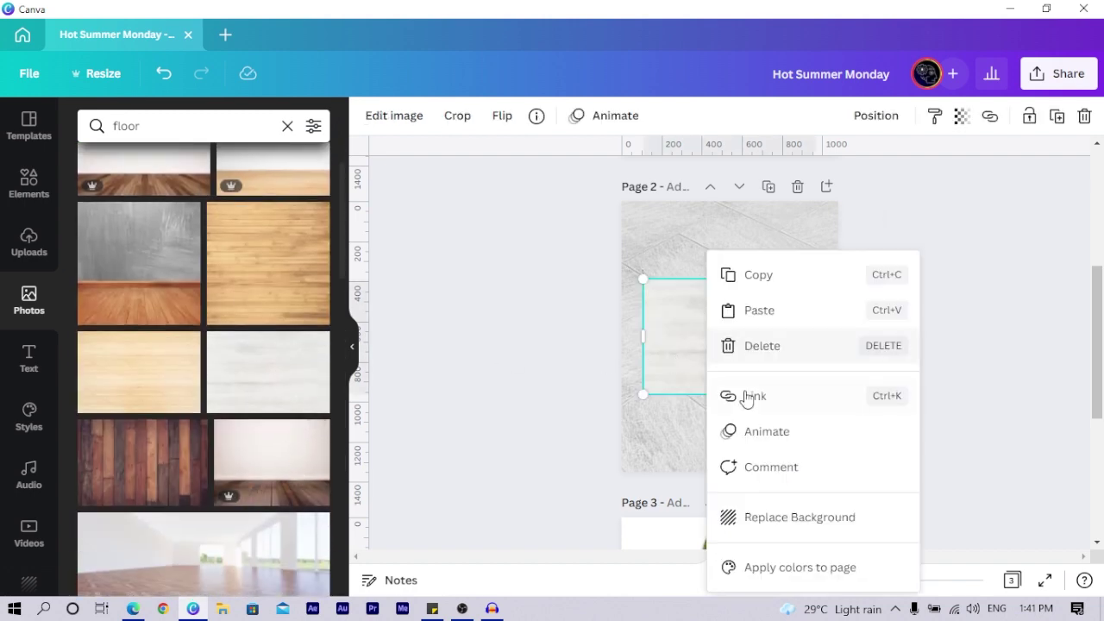
{"action": "left_click", "coordinate": [777, 530]}
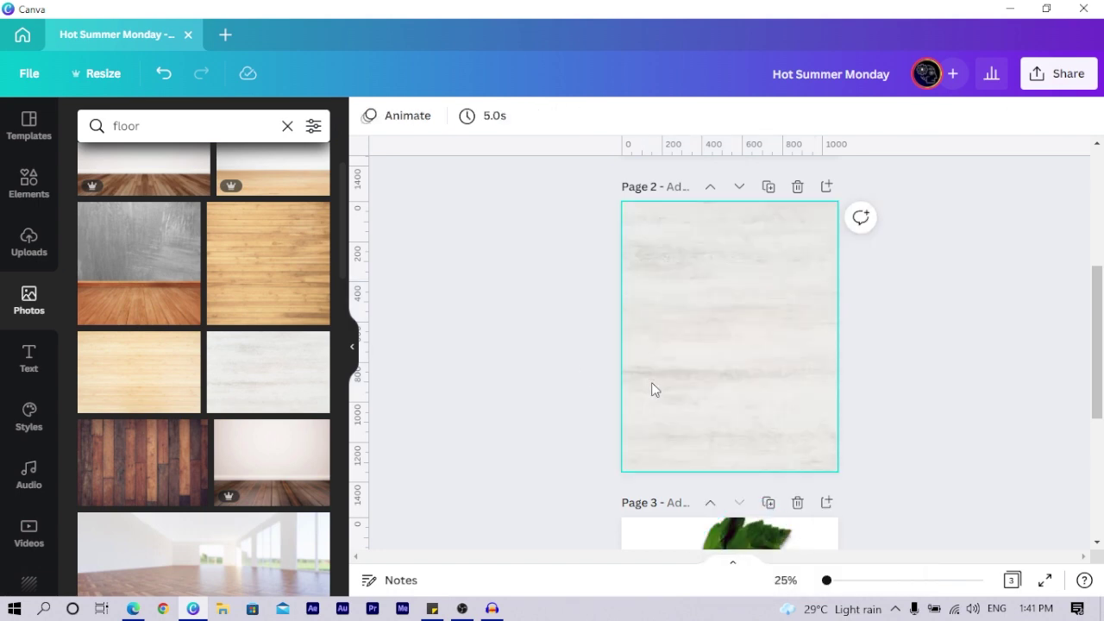
Step: Change the photo search to "textured floor"
{"action": "left_click", "coordinate": [116, 121]}
{"action": "type", "text": "tex"}
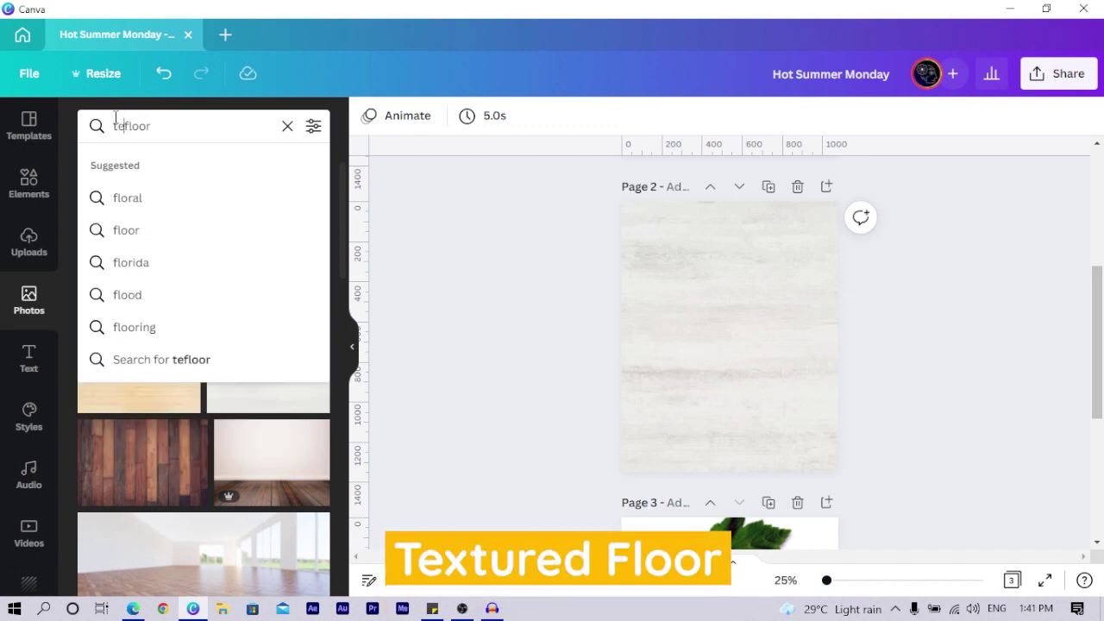
{"action": "type", "text": "tured"}
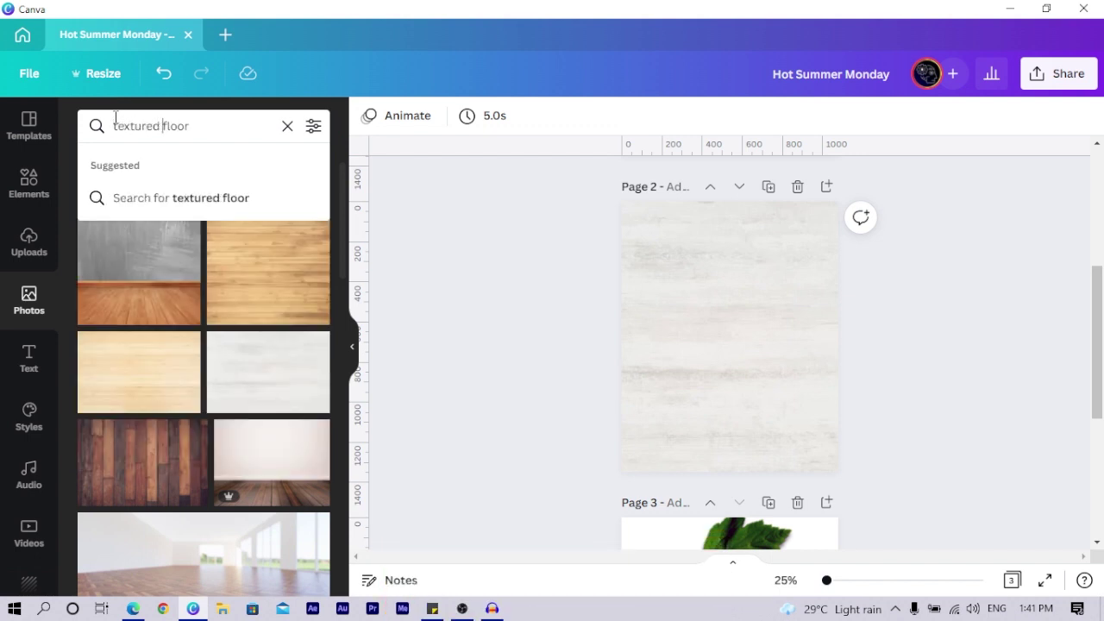
{"action": "key", "text": "Return"}
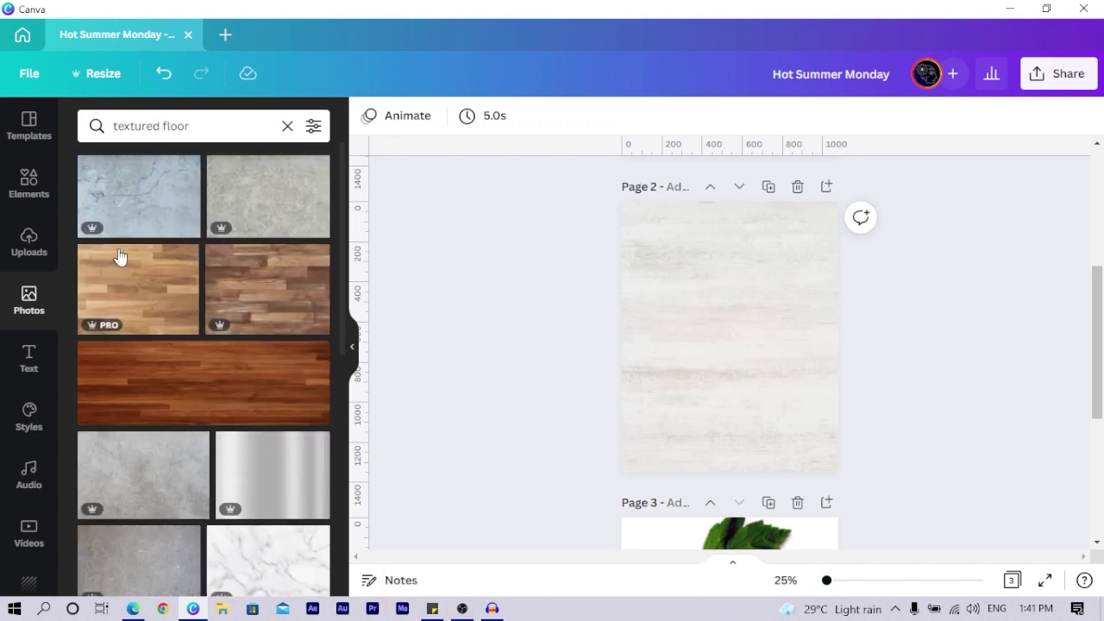
Step: Browse the textured floor photos and set the rough grey concrete one as the page 2 background
{"action": "scroll", "coordinate": [293, 251], "scroll_direction": "down", "scroll_amount": 2}
{"action": "scroll", "coordinate": [301, 417], "scroll_direction": "down", "scroll_amount": 2}
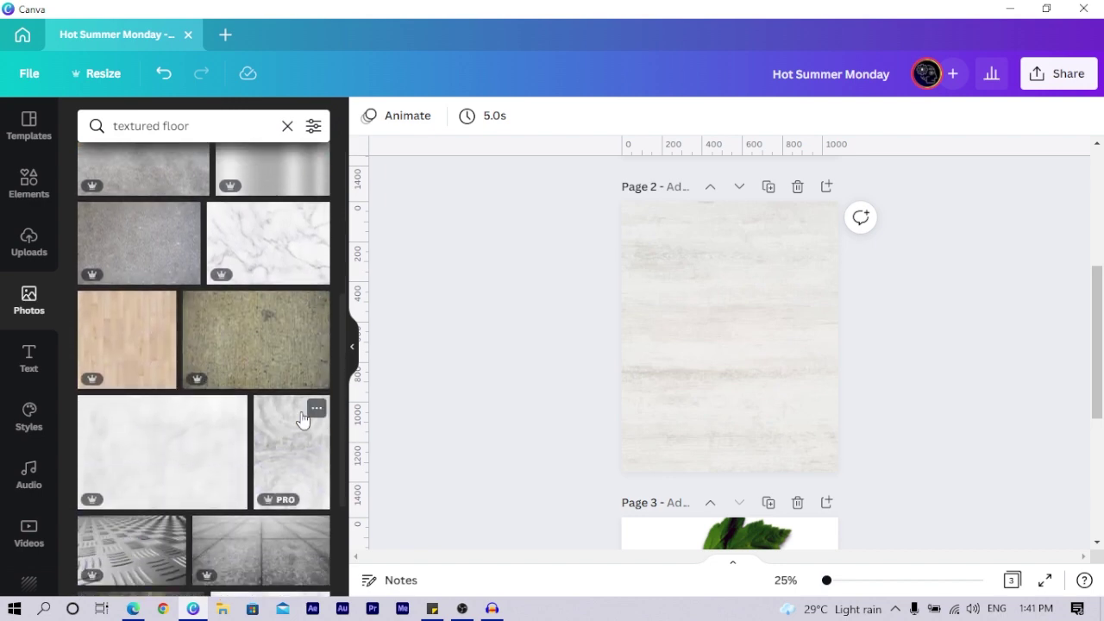
{"action": "scroll", "coordinate": [302, 422], "scroll_direction": "down", "scroll_amount": 5}
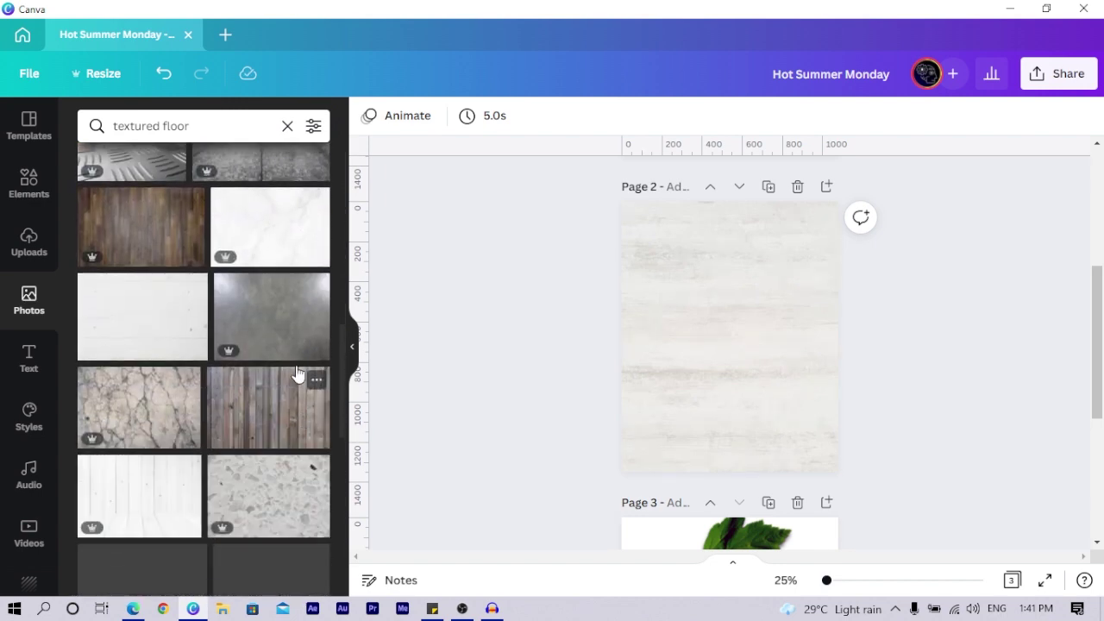
{"action": "scroll", "coordinate": [280, 333], "scroll_direction": "down", "scroll_amount": 5}
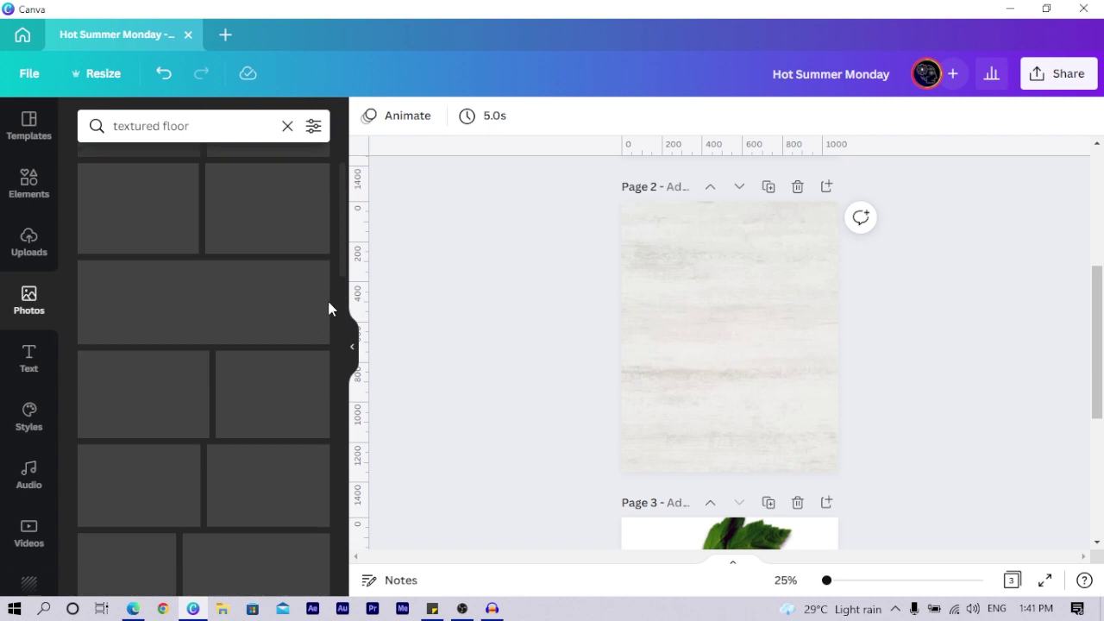
{"action": "left_click", "coordinate": [266, 226]}
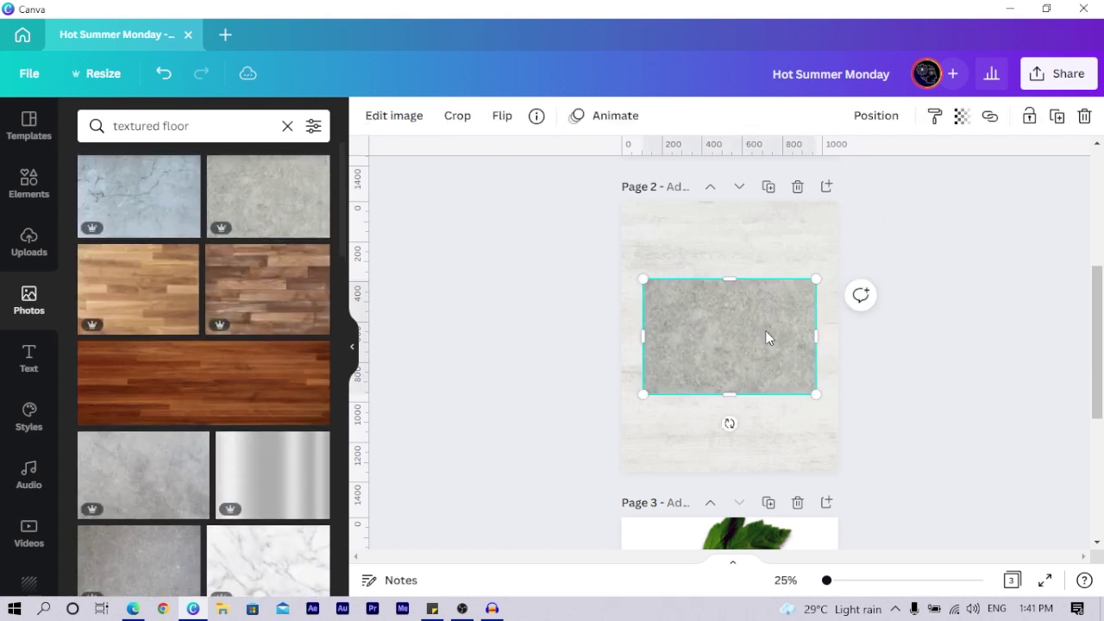
{"action": "right_click", "coordinate": [768, 337]}
{"action": "left_click", "coordinate": [841, 517]}
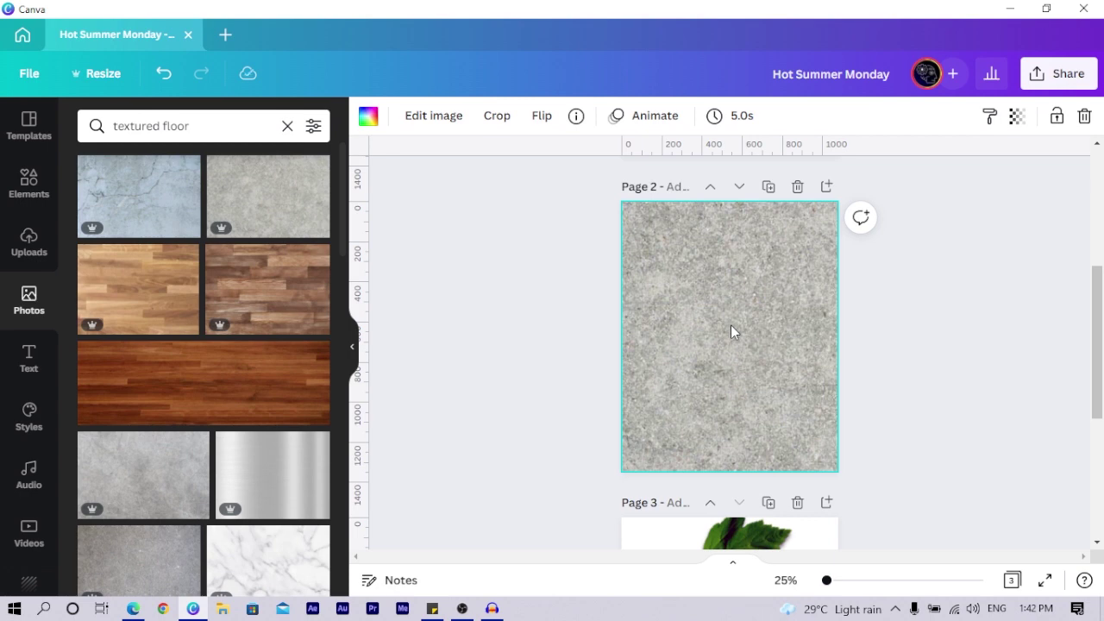
Step: Paste the yellow rectangle onto page 2 and enlarge it until it covers the whole concrete background
{"action": "key", "text": "ctrl+v"}
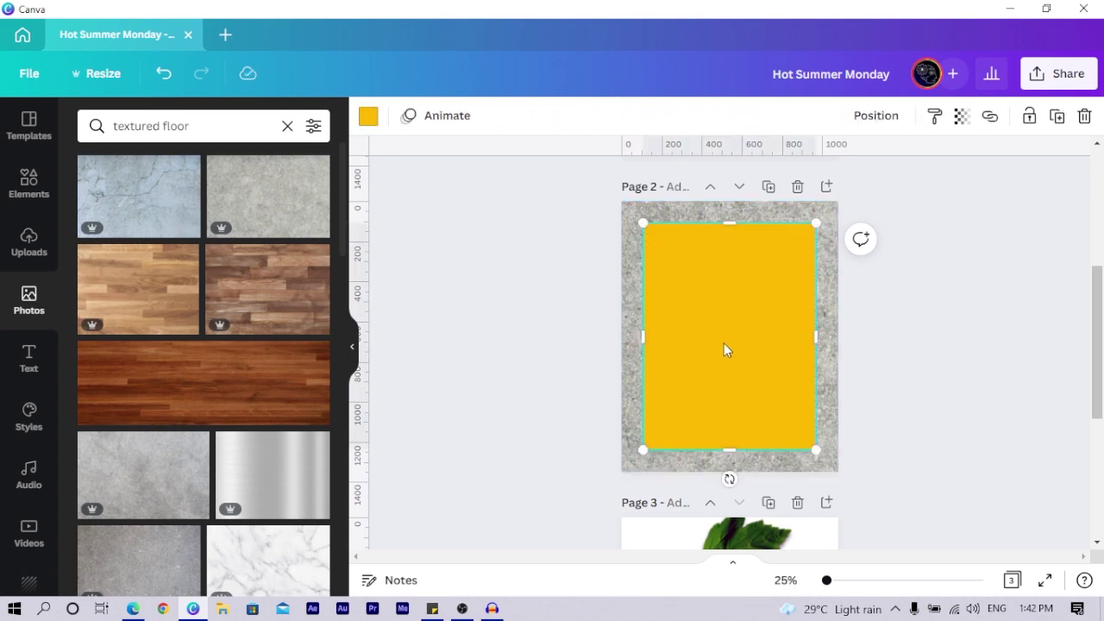
{"action": "left_click", "coordinate": [16, 377]}
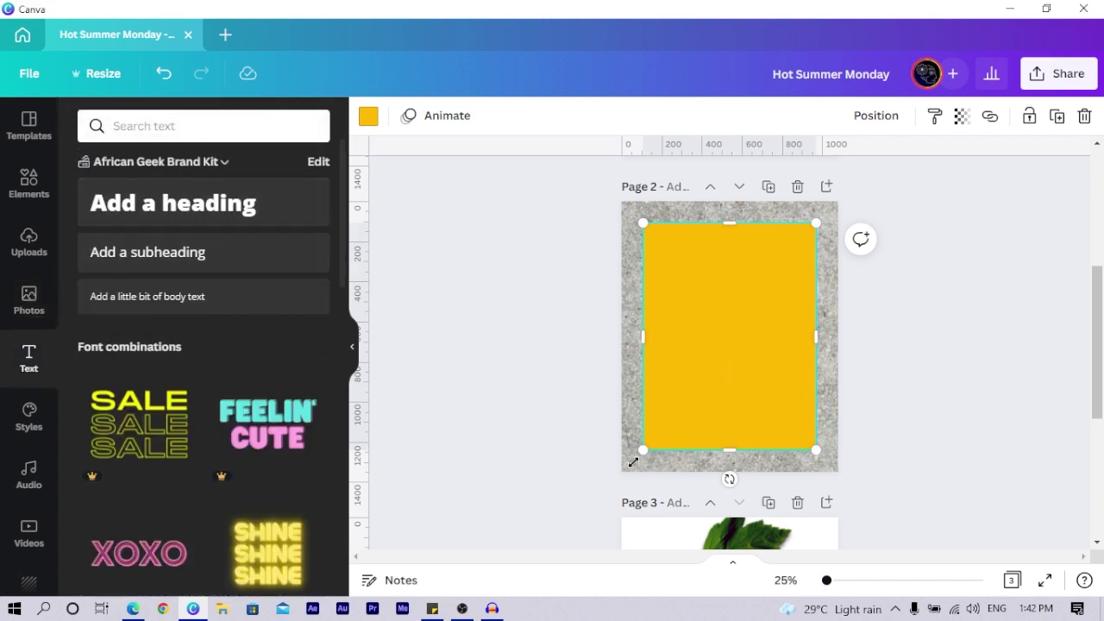
{"action": "left_click_drag", "start_coordinate": [638, 476], "coordinate": [584, 525]}
{"action": "left_click_drag", "start_coordinate": [734, 399], "coordinate": [766, 361]}
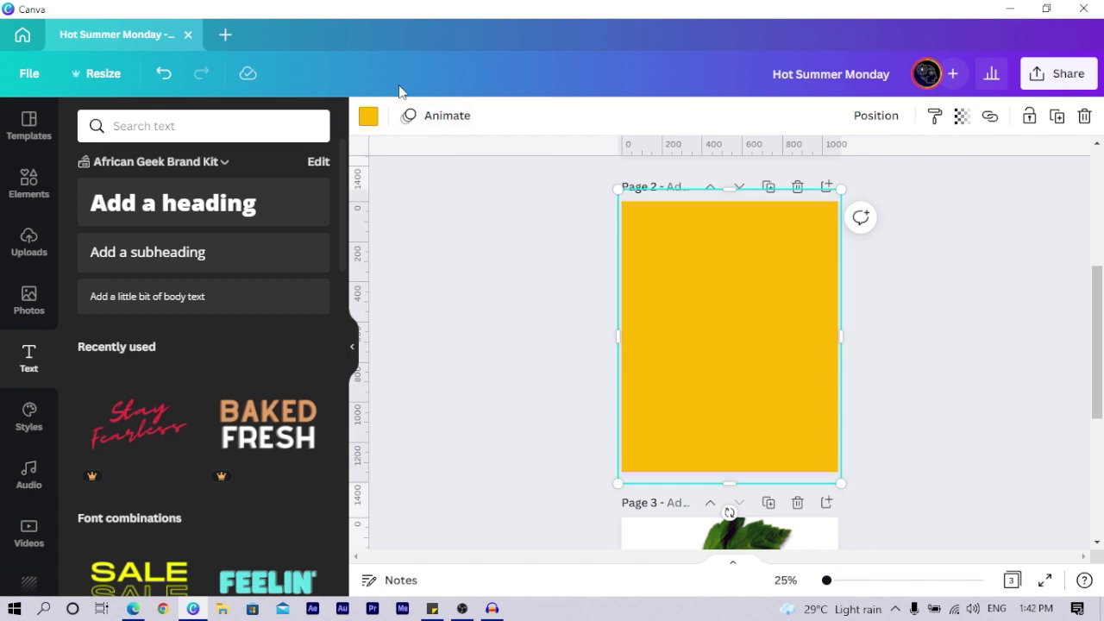
Step: Recolour the full-page rectangle with the purple from the photo colours
{"action": "left_click", "coordinate": [368, 115]}
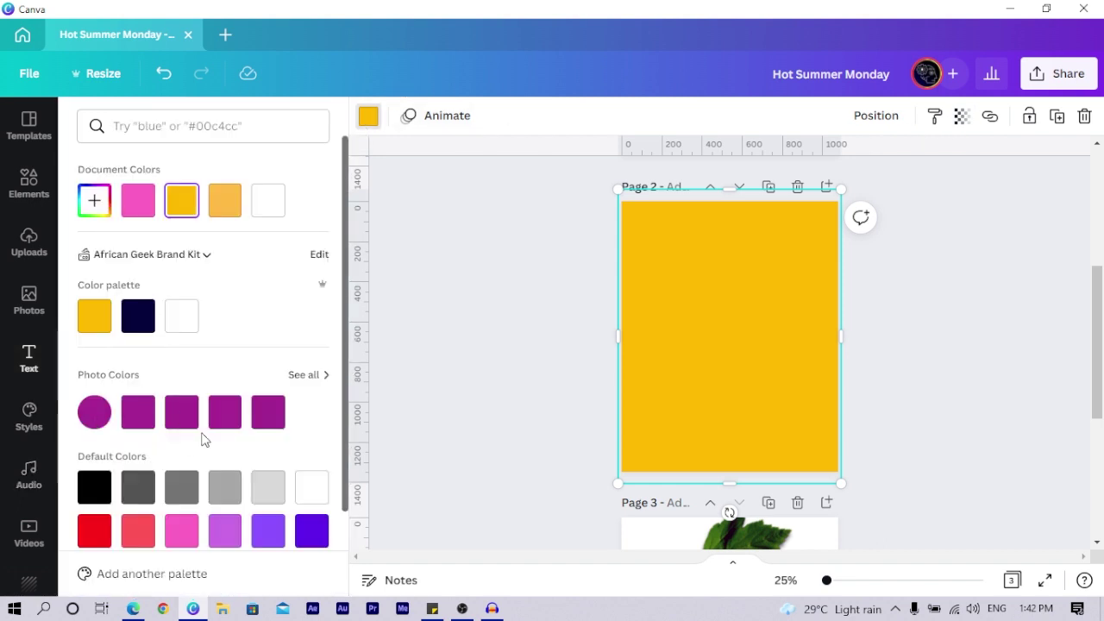
{"action": "left_click", "coordinate": [271, 414]}
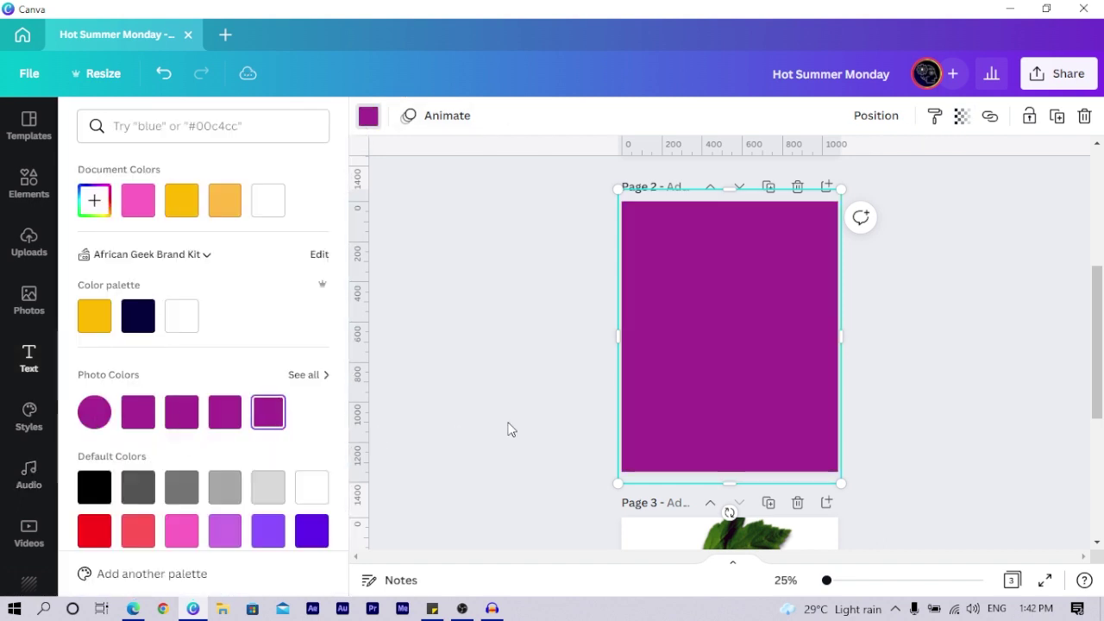
Step: Set the purple rectangle's transparency to 86 and lock it in place
{"action": "left_click", "coordinate": [962, 115]}
{"action": "left_click_drag", "start_coordinate": [955, 189], "coordinate": [935, 191]}
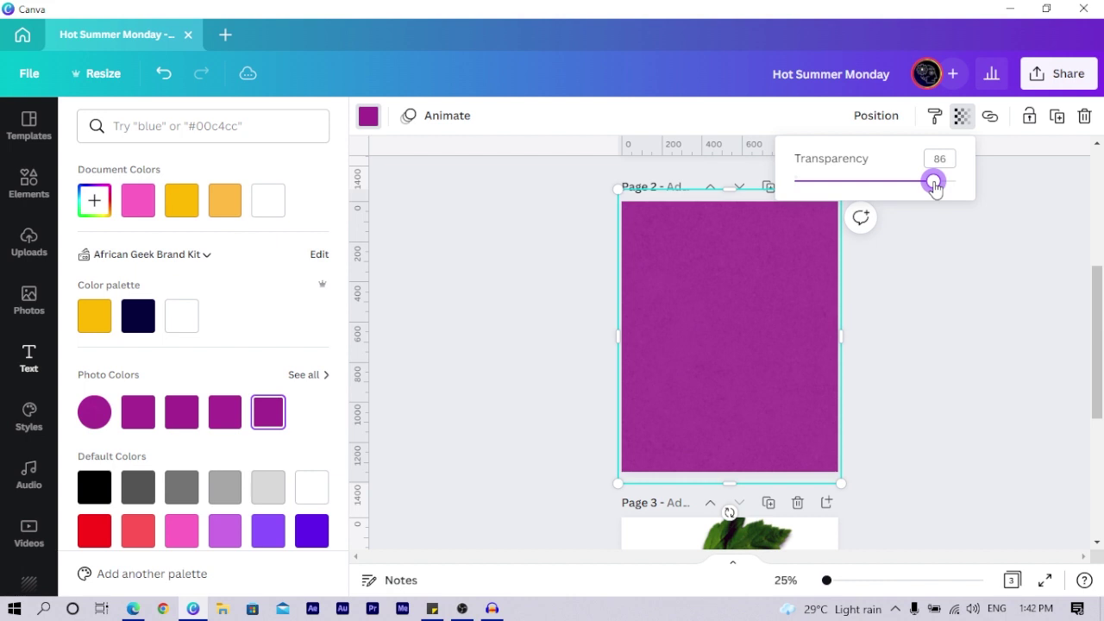
{"action": "left_click", "coordinate": [1029, 116]}
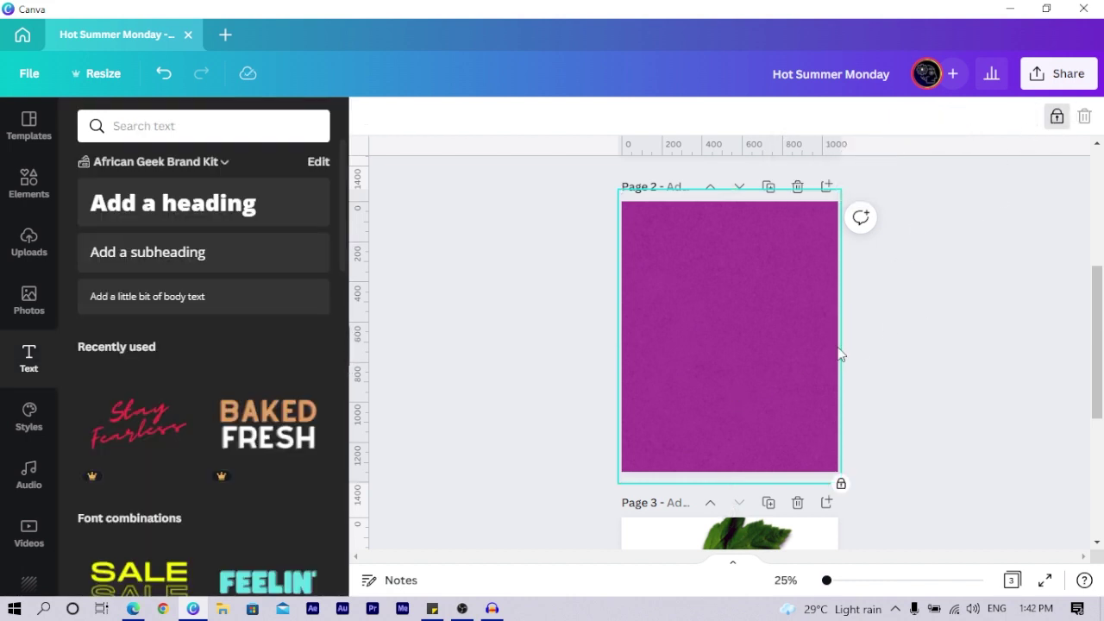
{"action": "left_click", "coordinate": [519, 361]}
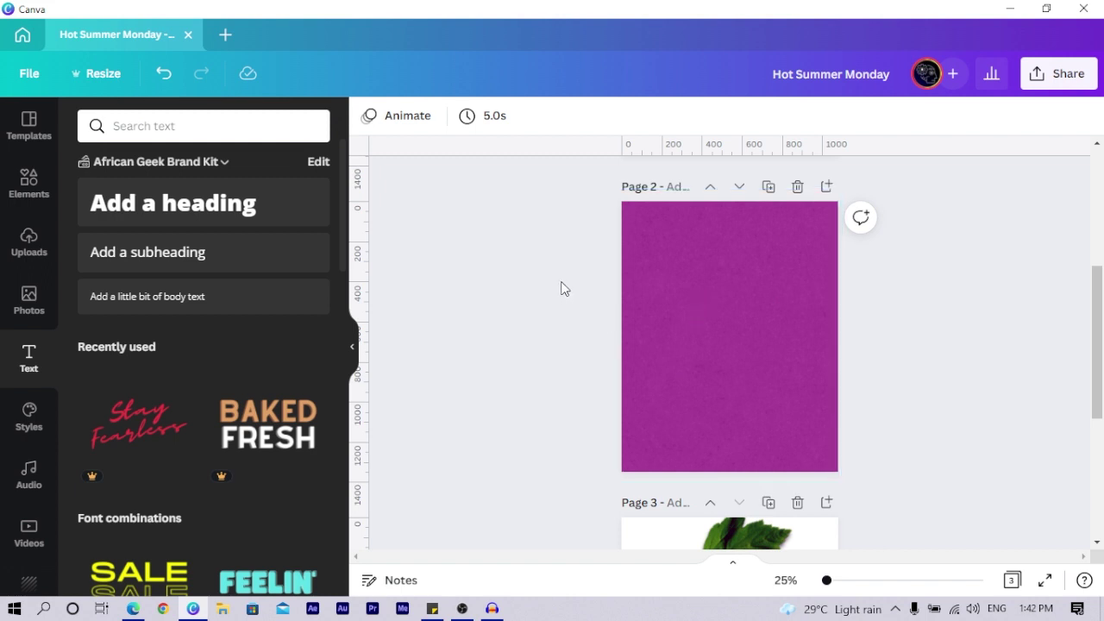
Step: Search the photo elements for tape again and browse the results for a plain strip like the sample tape on page 3
{"action": "left_click", "coordinate": [30, 185]}
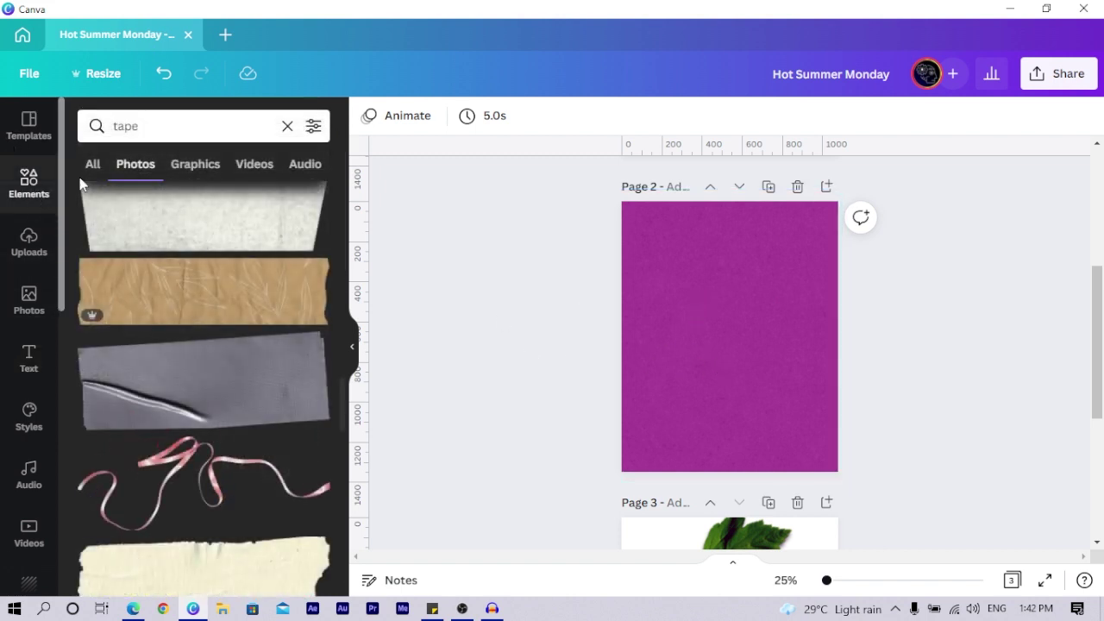
{"action": "left_click", "coordinate": [163, 129]}
{"action": "key", "text": "Return"}
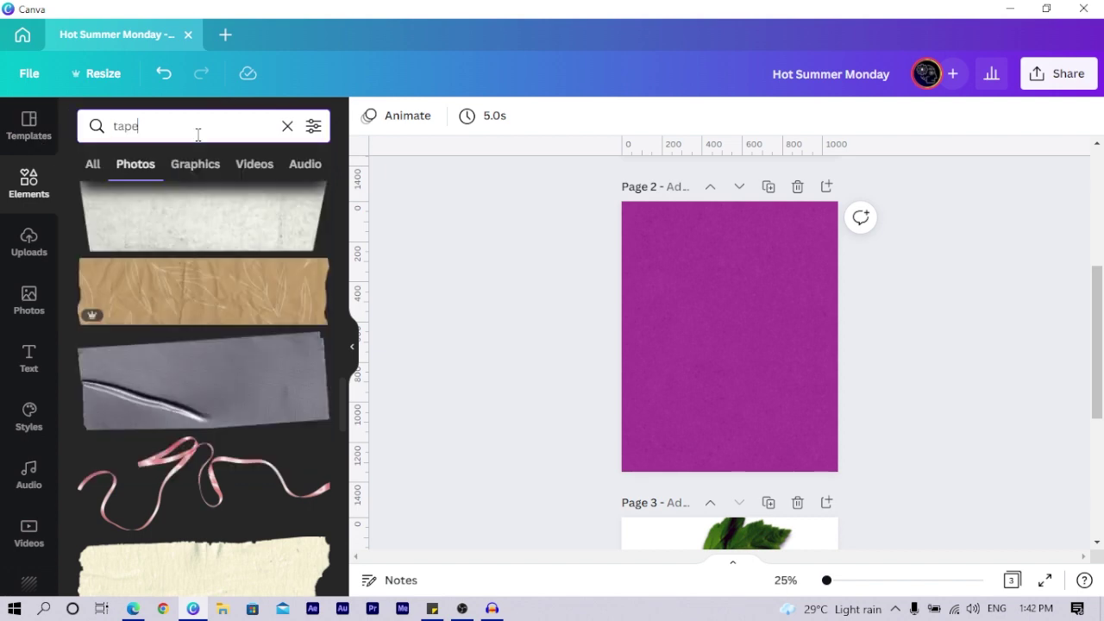
{"action": "scroll", "coordinate": [190, 354], "scroll_direction": "down", "scroll_amount": 5}
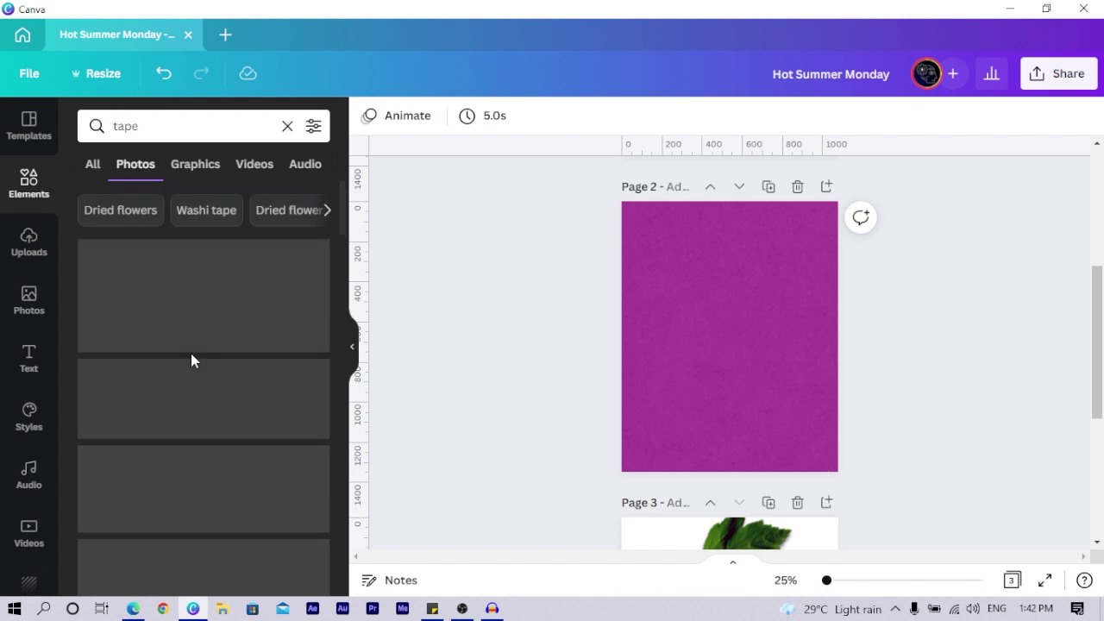
{"action": "scroll", "coordinate": [146, 332], "scroll_direction": "down", "scroll_amount": 5}
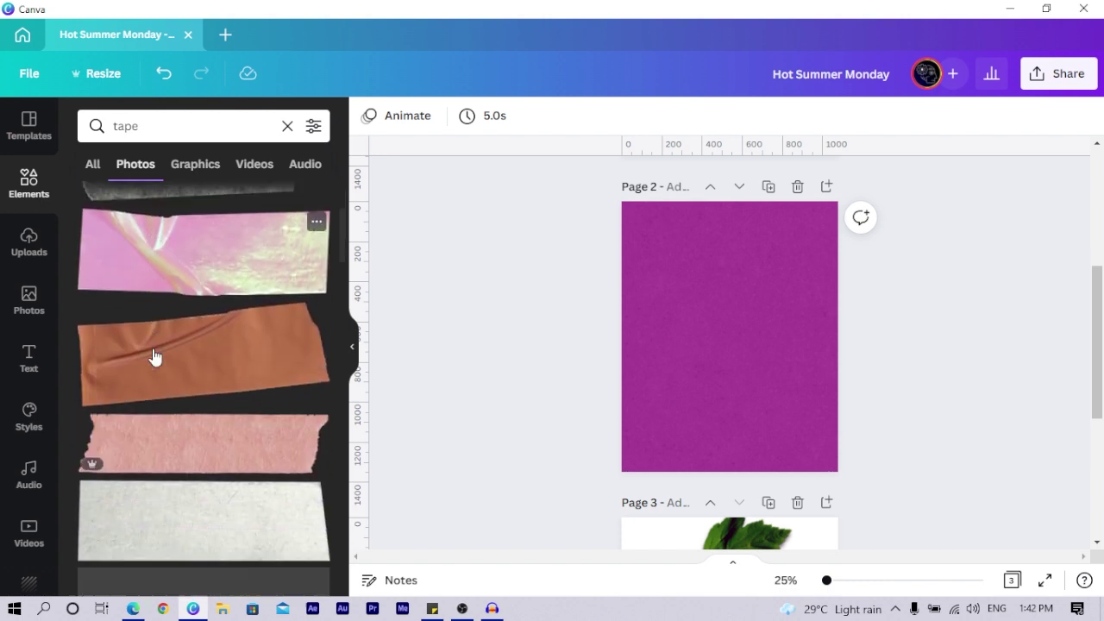
{"action": "scroll", "coordinate": [152, 349], "scroll_direction": "down", "scroll_amount": 3}
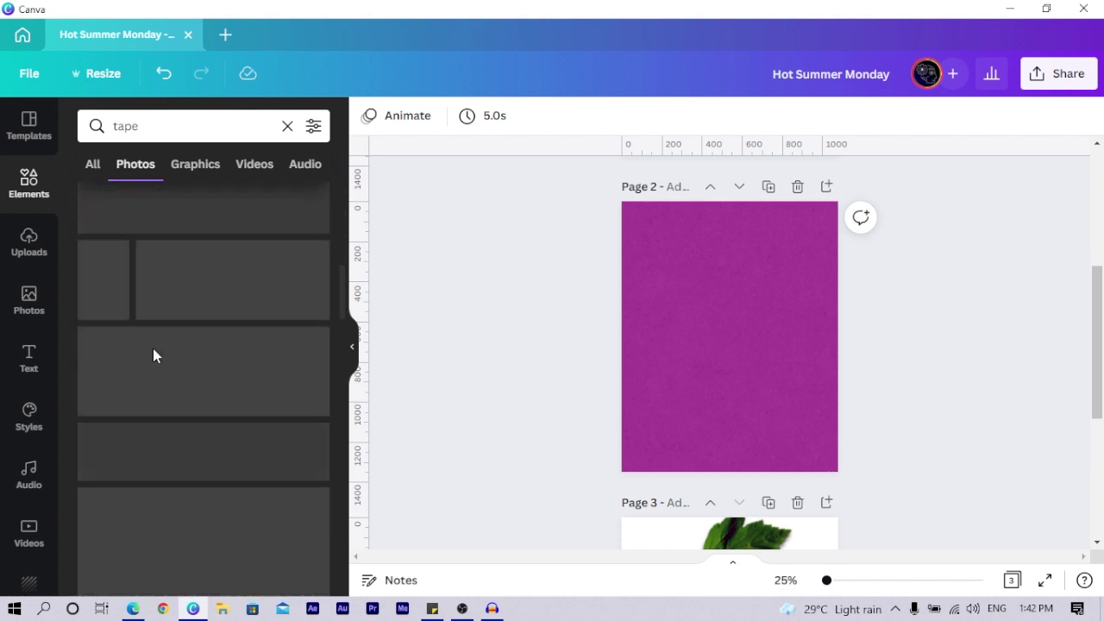
{"action": "scroll", "coordinate": [227, 382], "scroll_direction": "down", "scroll_amount": 3}
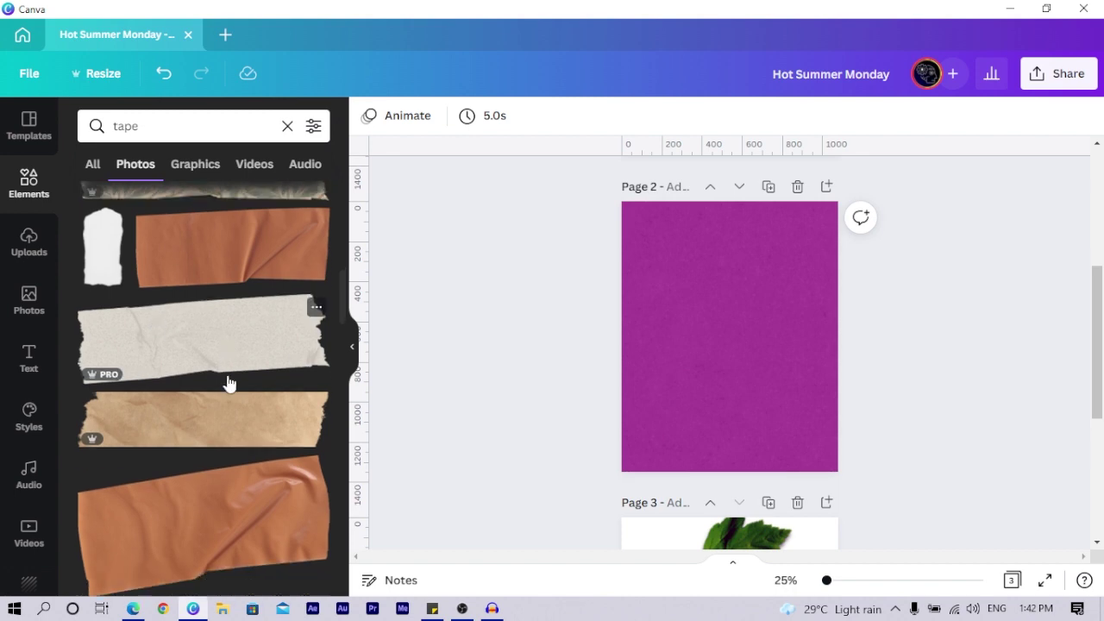
{"action": "scroll", "coordinate": [251, 387], "scroll_direction": "down", "scroll_amount": 5}
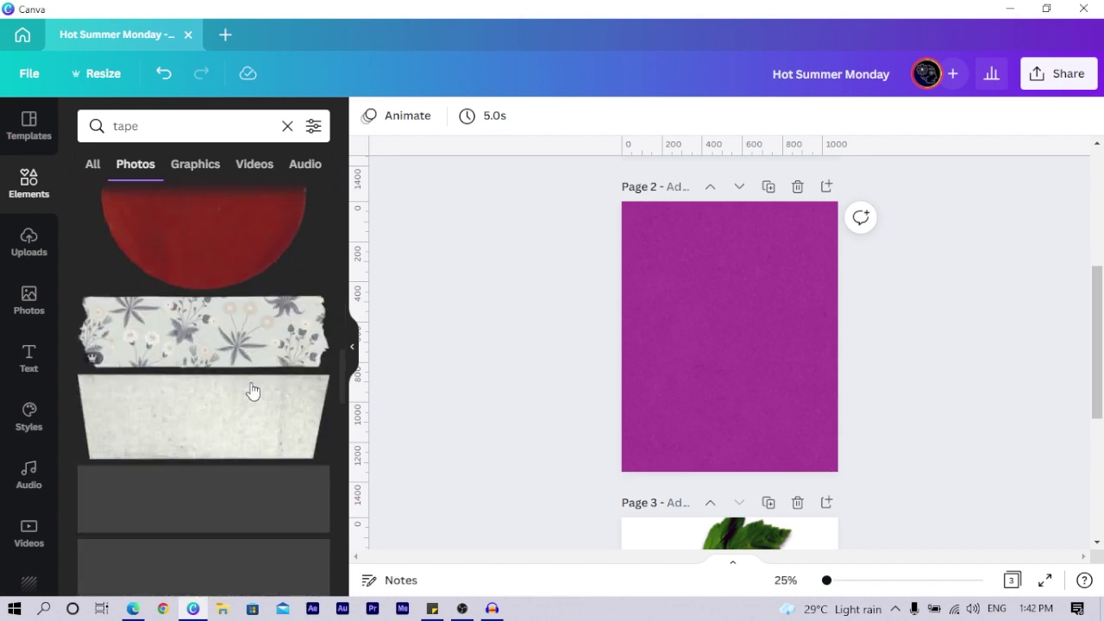
{"action": "scroll", "coordinate": [636, 463], "scroll_direction": "down", "scroll_amount": 4}
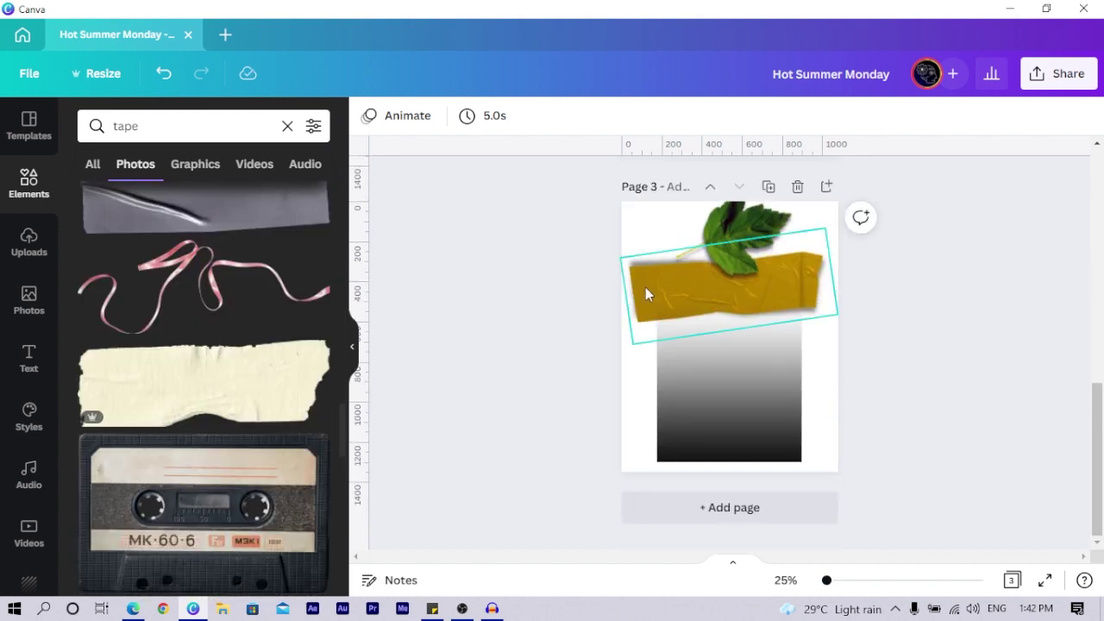
{"action": "scroll", "coordinate": [229, 365], "scroll_direction": "up", "scroll_amount": 2}
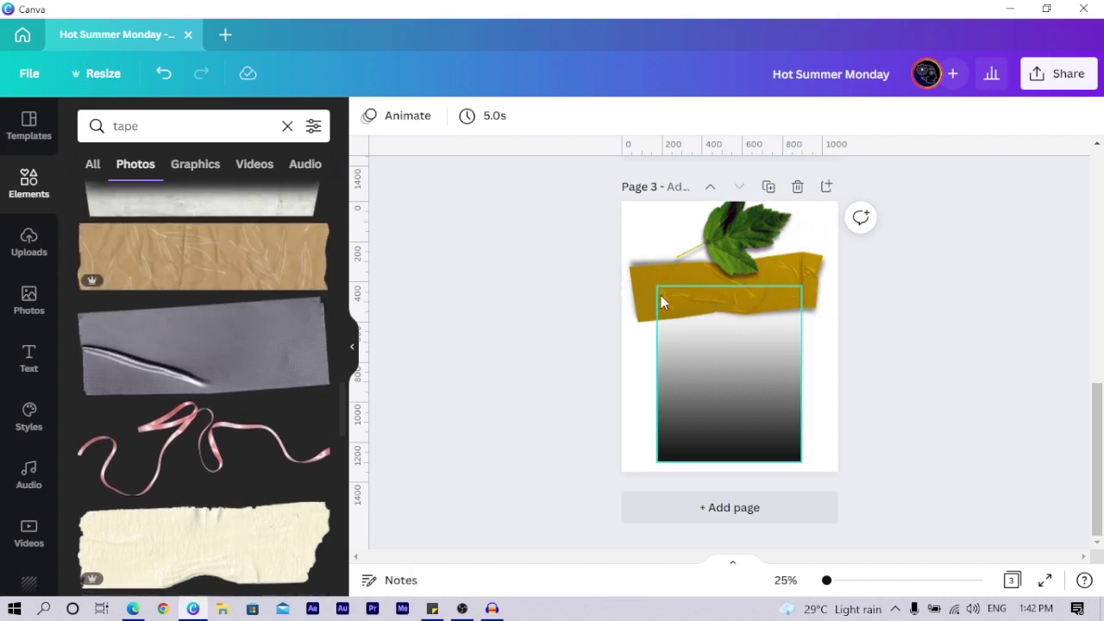
{"action": "scroll", "coordinate": [570, 401], "scroll_direction": "up", "scroll_amount": 2}
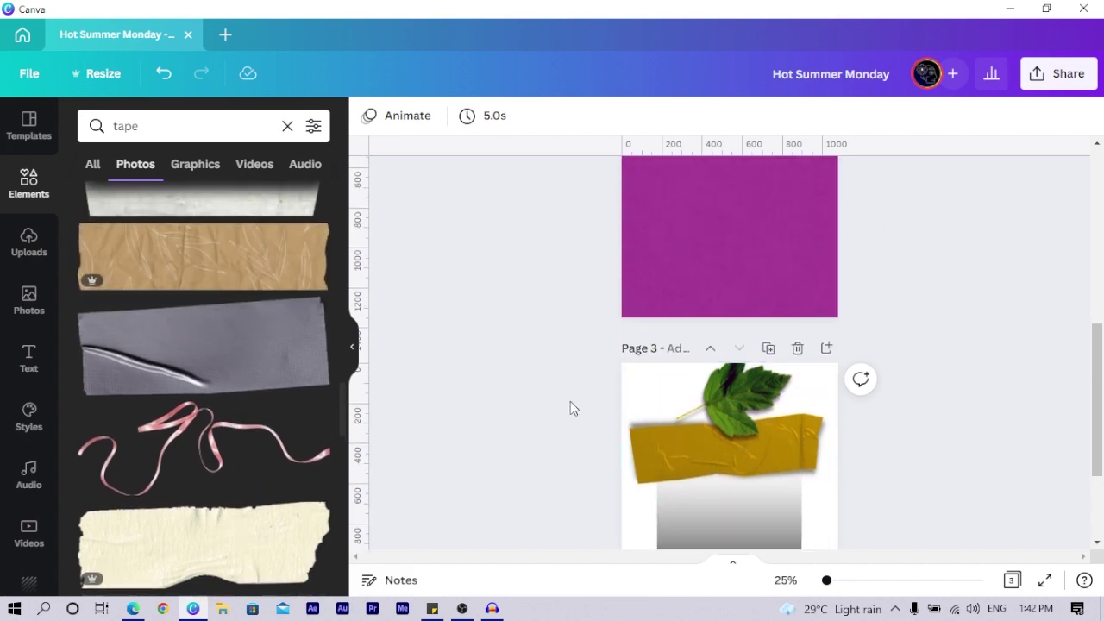
Step: Add the creased grey tape photo to page 2 and place it across the middle of the purple background
{"action": "left_click", "coordinate": [202, 370]}
{"action": "left_click_drag", "start_coordinate": [746, 494], "coordinate": [750, 215]}
{"action": "scroll", "coordinate": [746, 326], "scroll_direction": "up", "scroll_amount": 2}
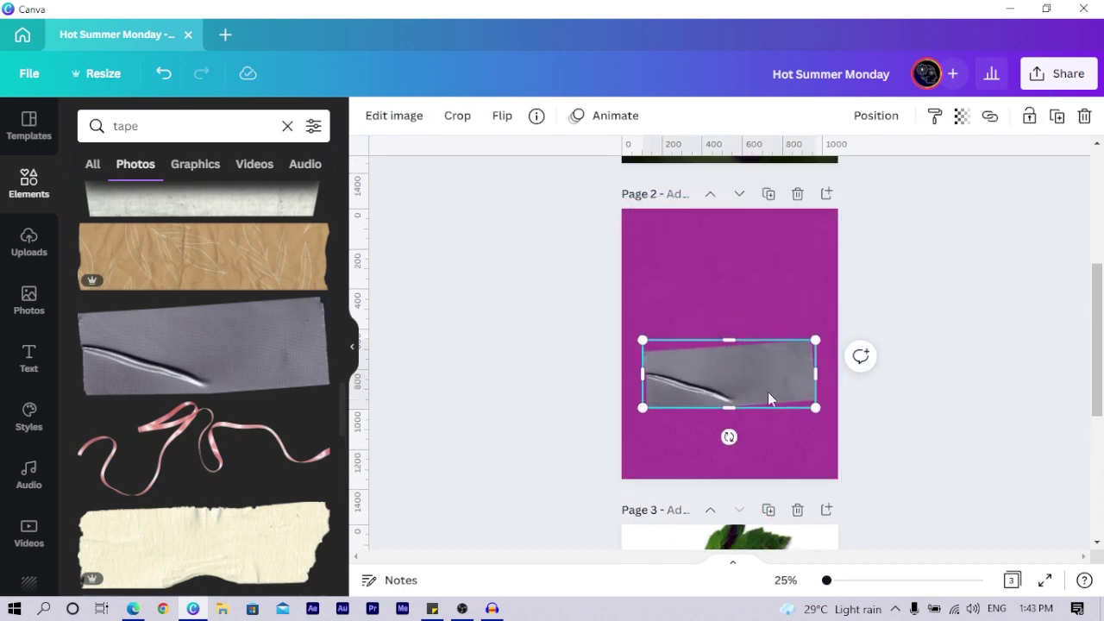
{"action": "left_click_drag", "start_coordinate": [767, 394], "coordinate": [767, 352]}
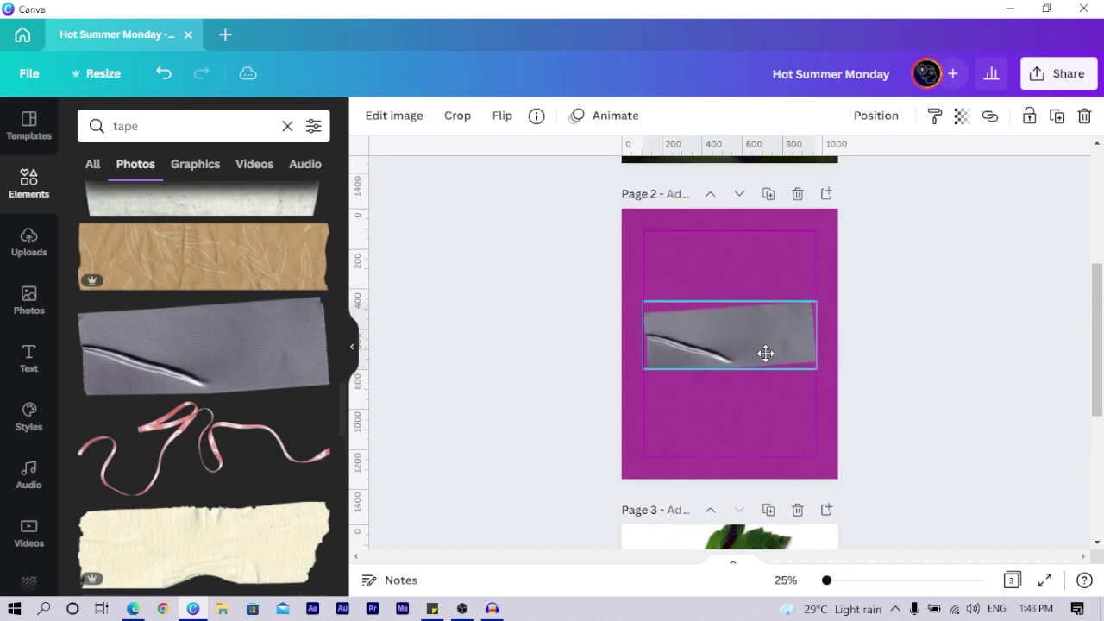
Step: Find the Duotone effect by searching for duo and choose the Cherry preset for the grey tape
{"action": "left_click", "coordinate": [371, 121]}
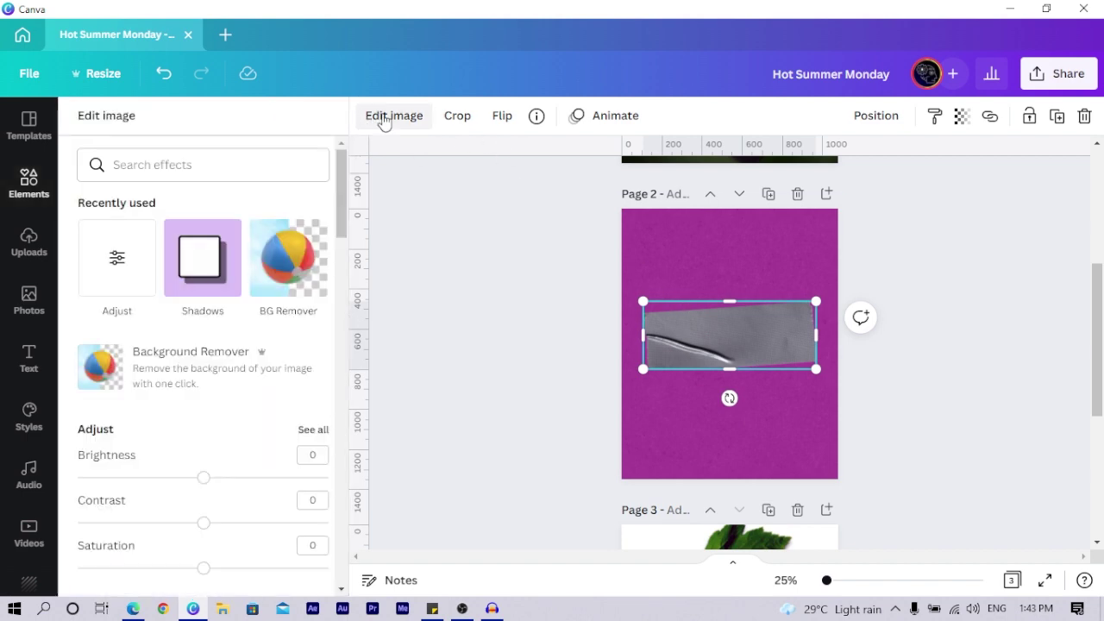
{"action": "left_click", "coordinate": [214, 156]}
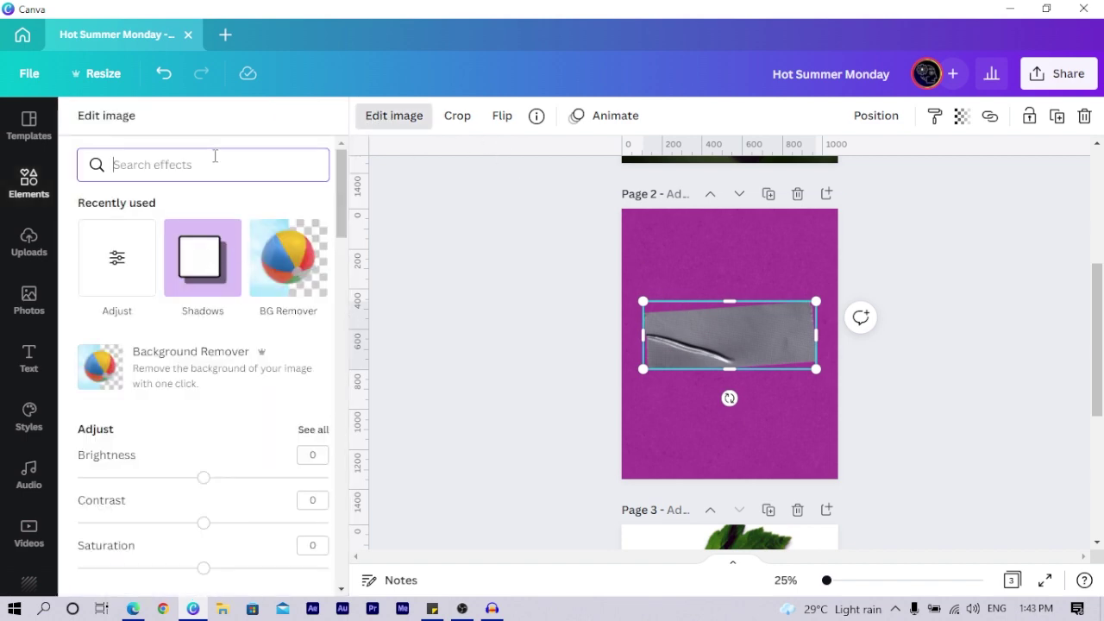
{"action": "type", "text": "duo"}
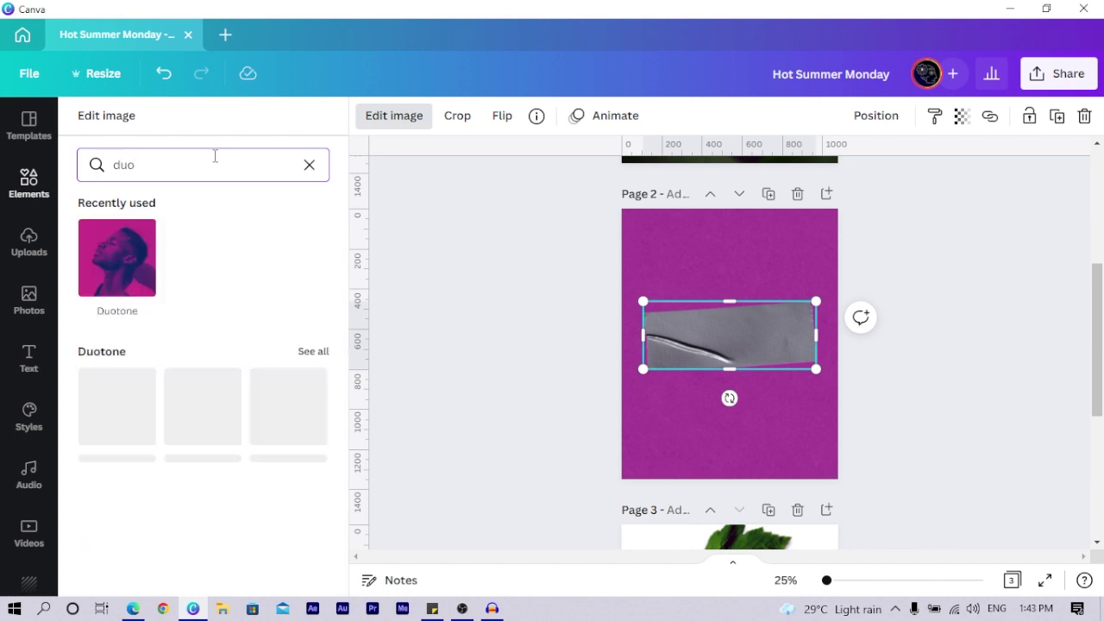
{"action": "left_click", "coordinate": [99, 261]}
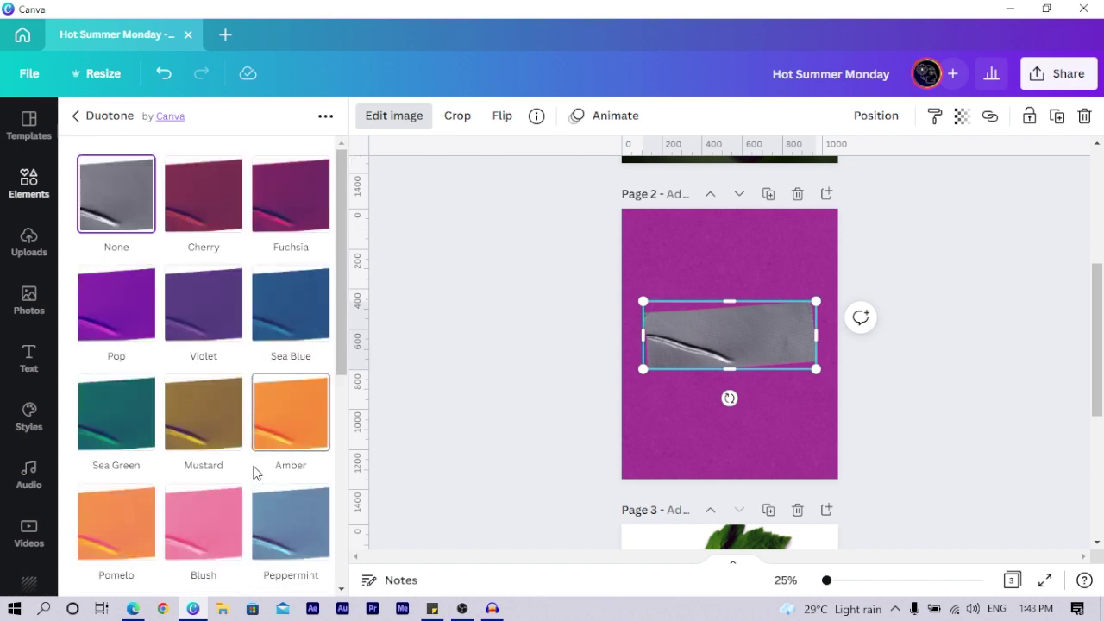
{"action": "left_click", "coordinate": [193, 214]}
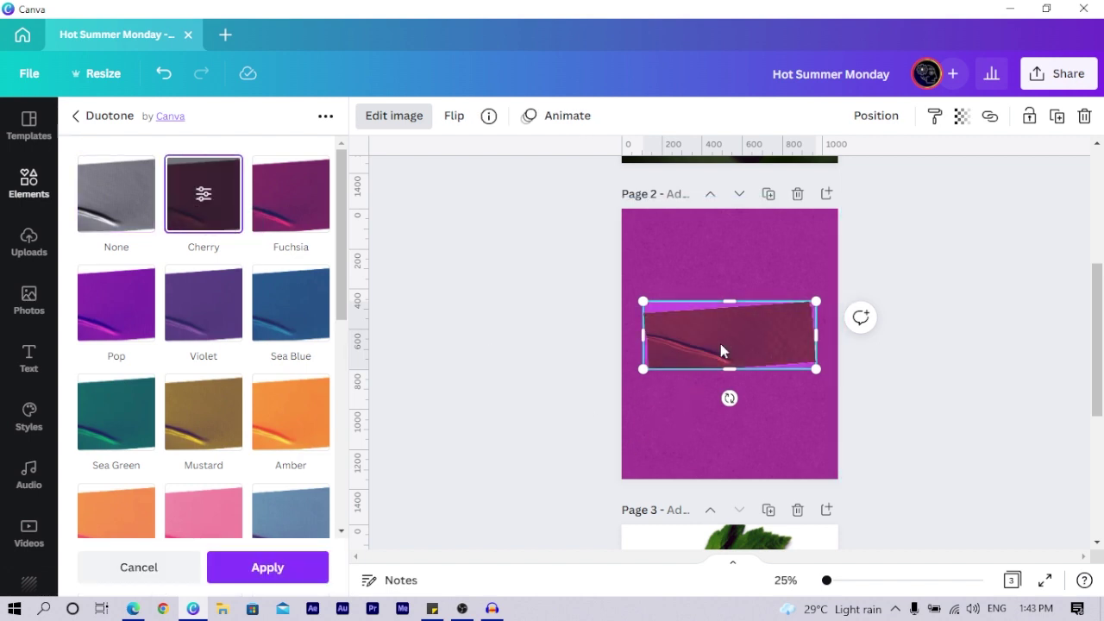
Step: Set the tape's Duotone highlights to the yellow document colour and apply the effect
{"action": "left_click", "coordinate": [196, 204]}
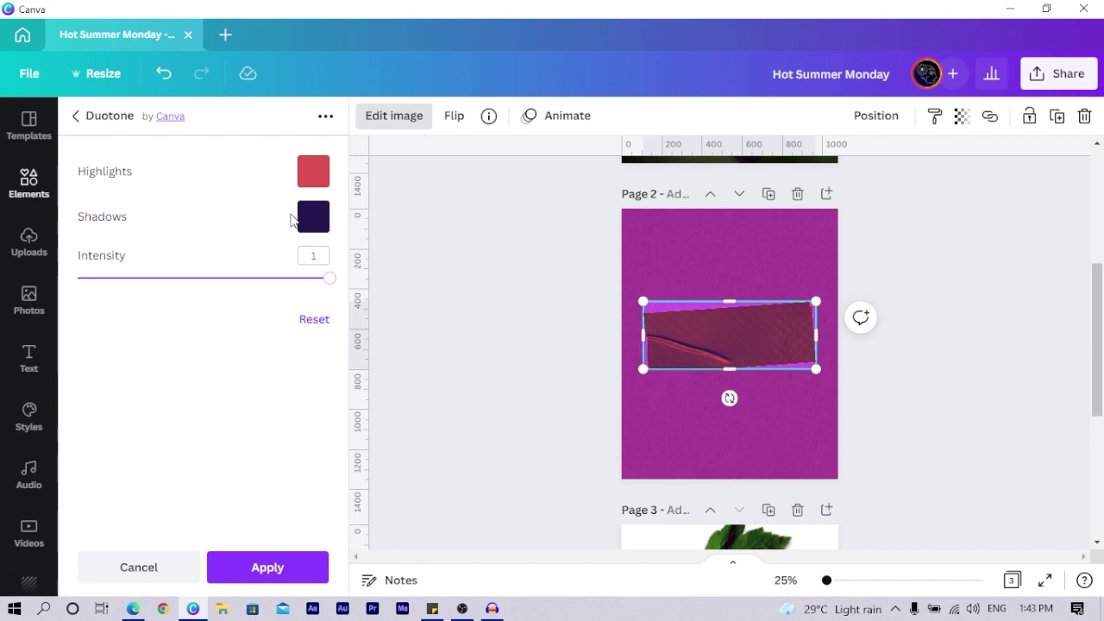
{"action": "left_click", "coordinate": [314, 176]}
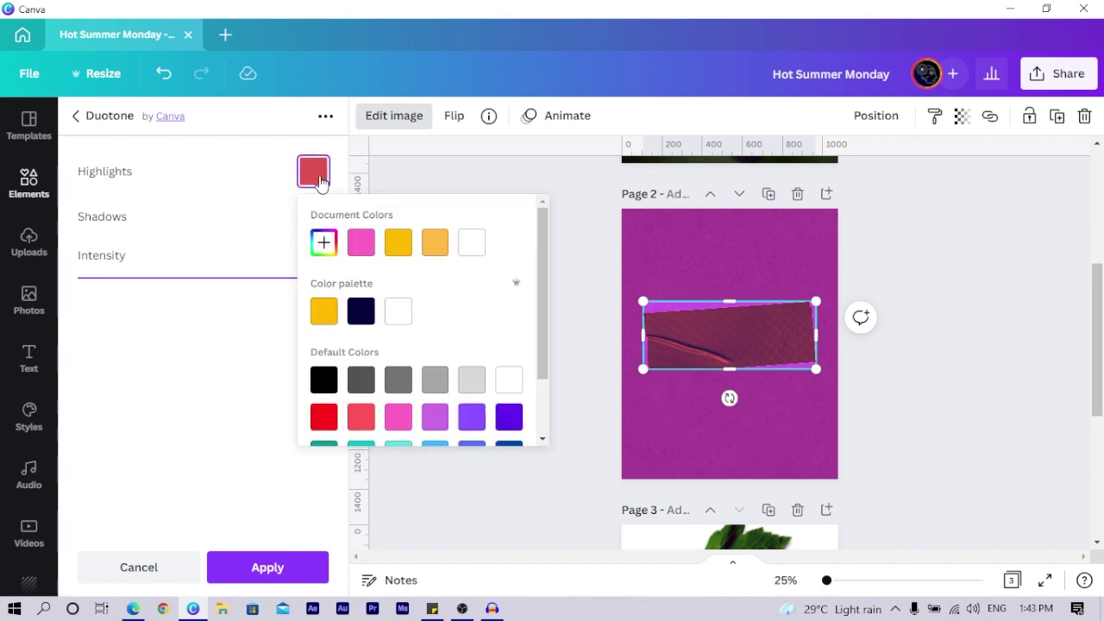
{"action": "left_click", "coordinate": [323, 312]}
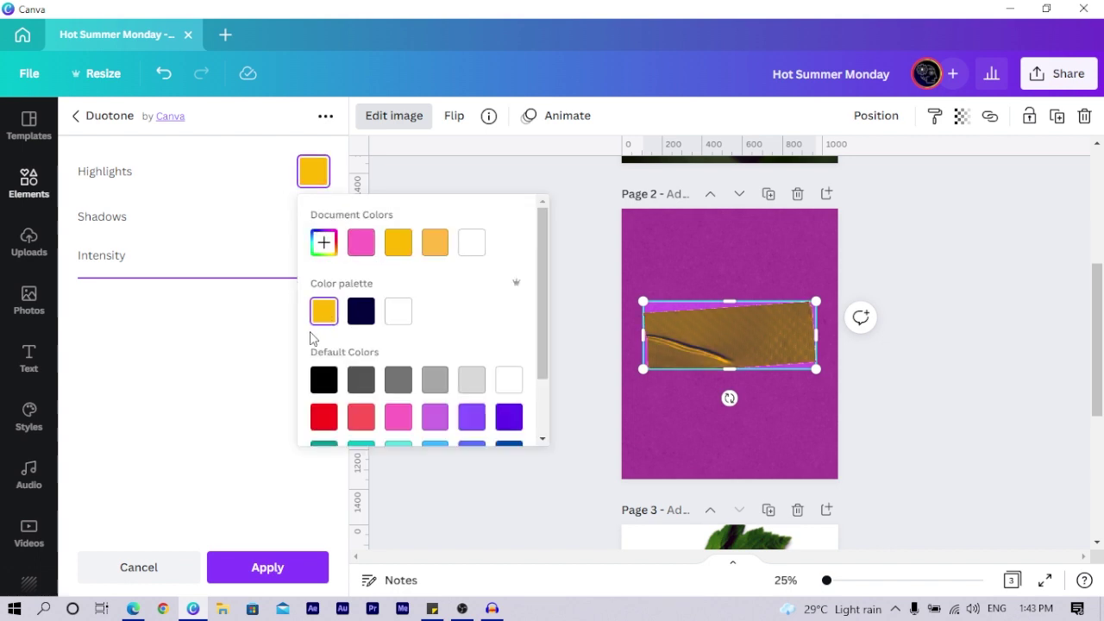
{"action": "left_click", "coordinate": [325, 250]}
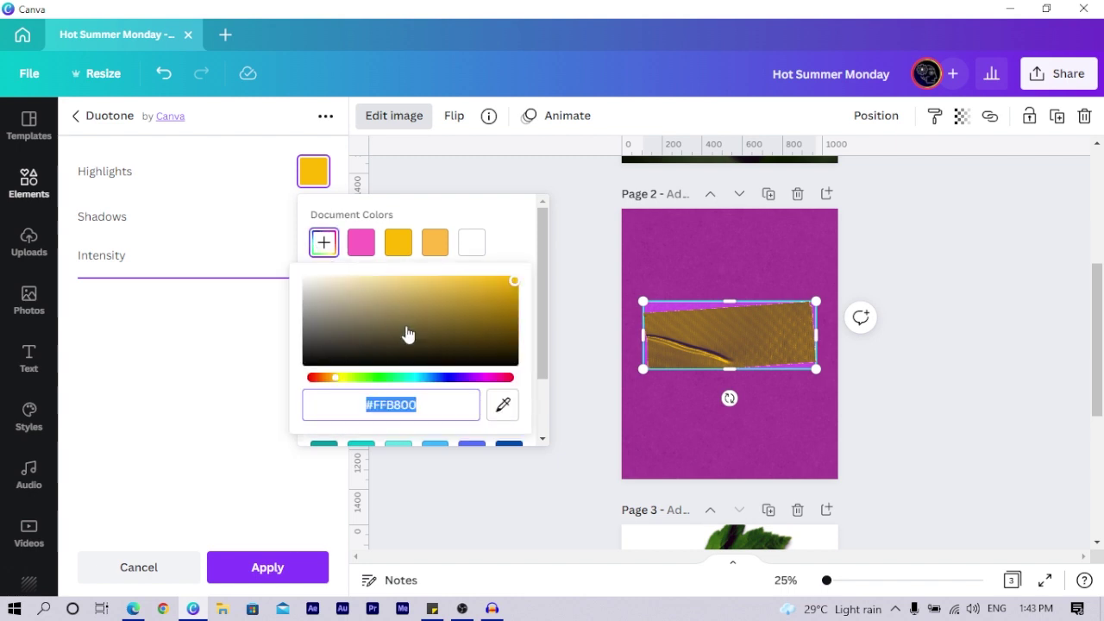
{"action": "scroll", "coordinate": [807, 460], "scroll_direction": "down", "scroll_amount": 3}
{"action": "scroll", "coordinate": [806, 460], "scroll_direction": "up", "scroll_amount": 5}
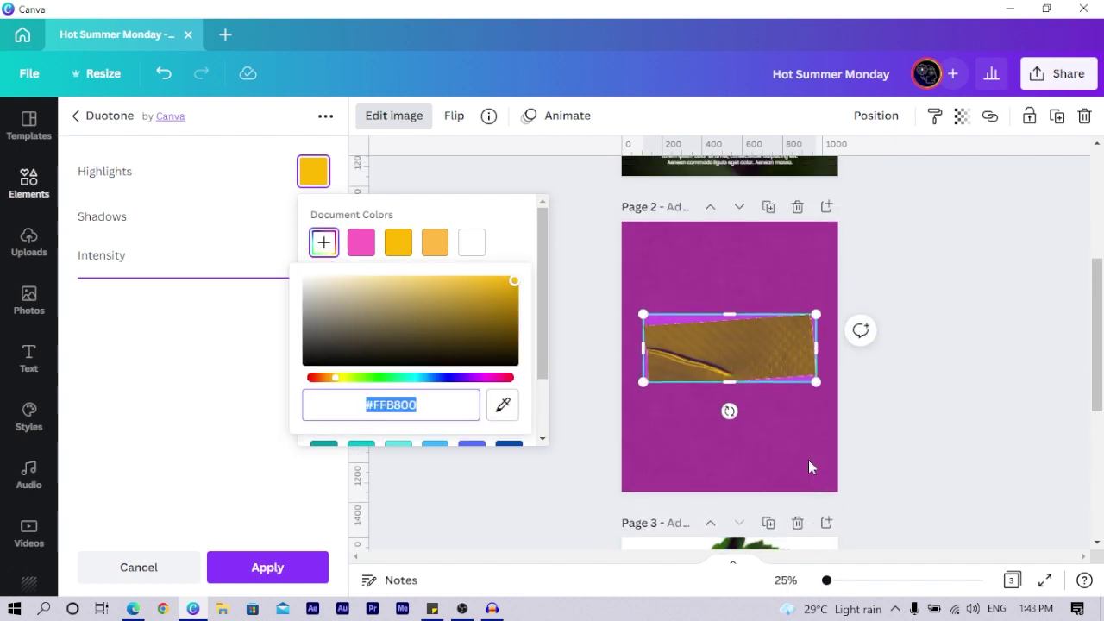
{"action": "scroll", "coordinate": [730, 472], "scroll_direction": "down", "scroll_amount": 1}
{"action": "left_click", "coordinate": [394, 250]}
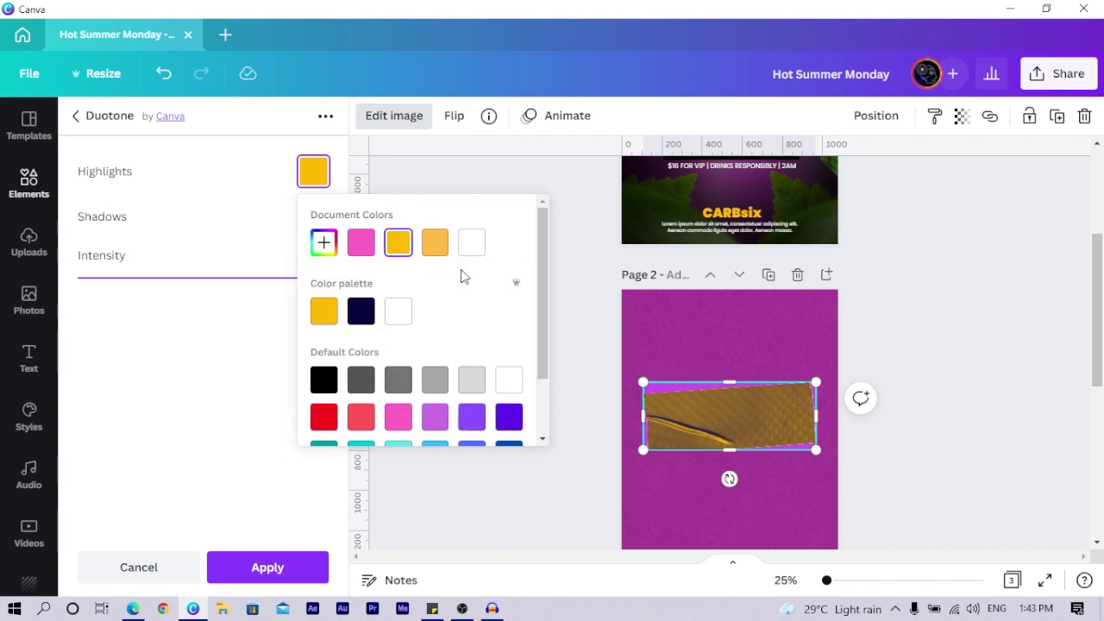
{"action": "left_click", "coordinate": [230, 351]}
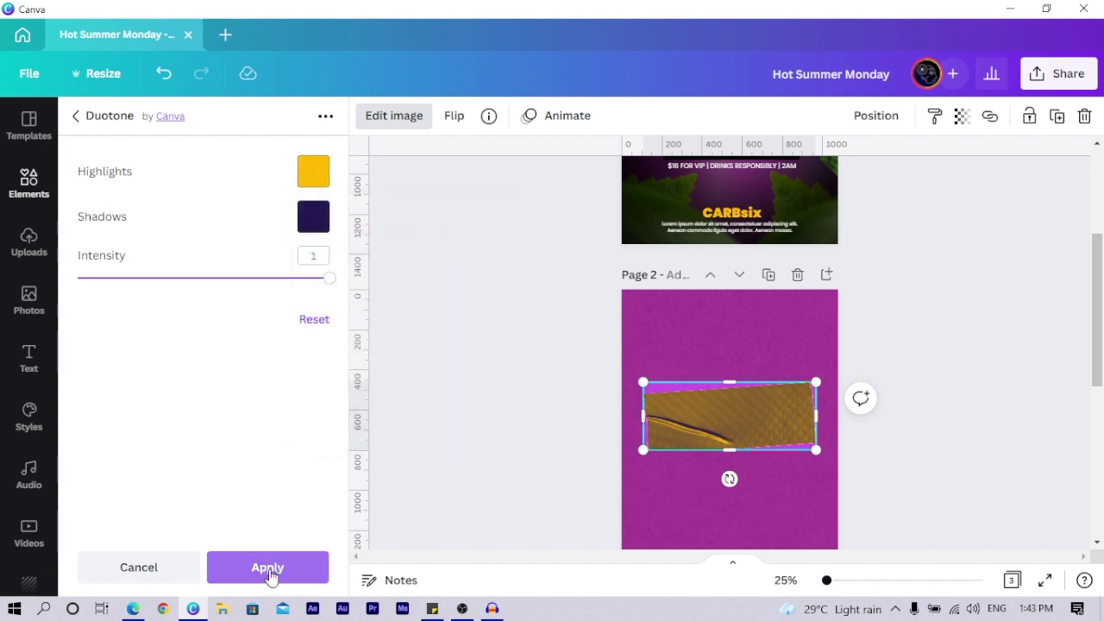
{"action": "left_click", "coordinate": [269, 567]}
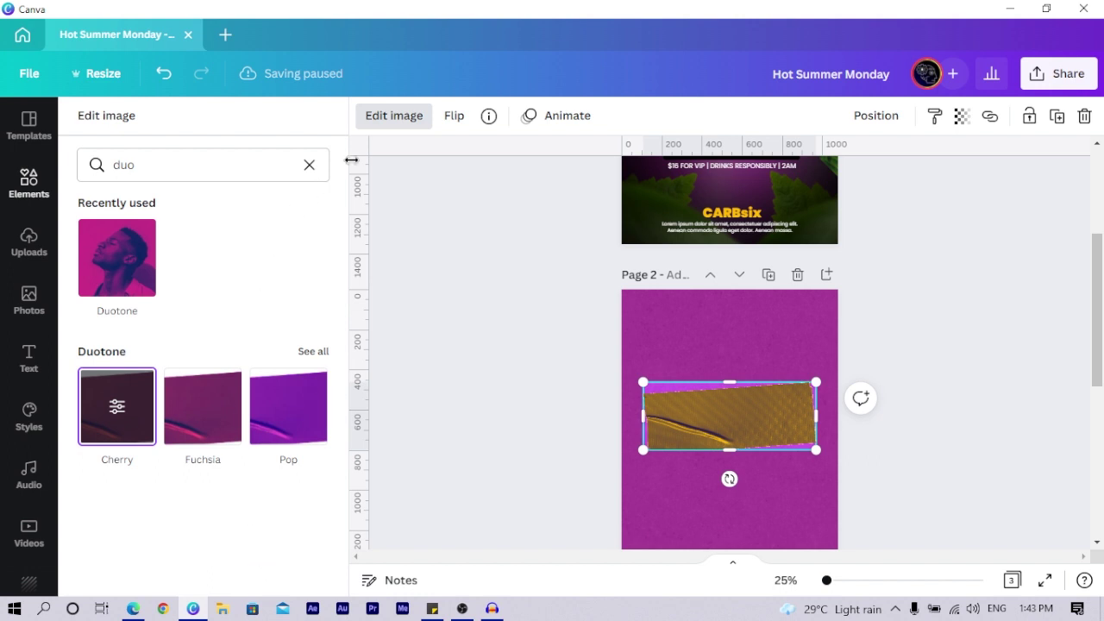
Step: Change the tape's Duotone shadows to black and apply the effect
{"action": "left_click", "coordinate": [120, 411]}
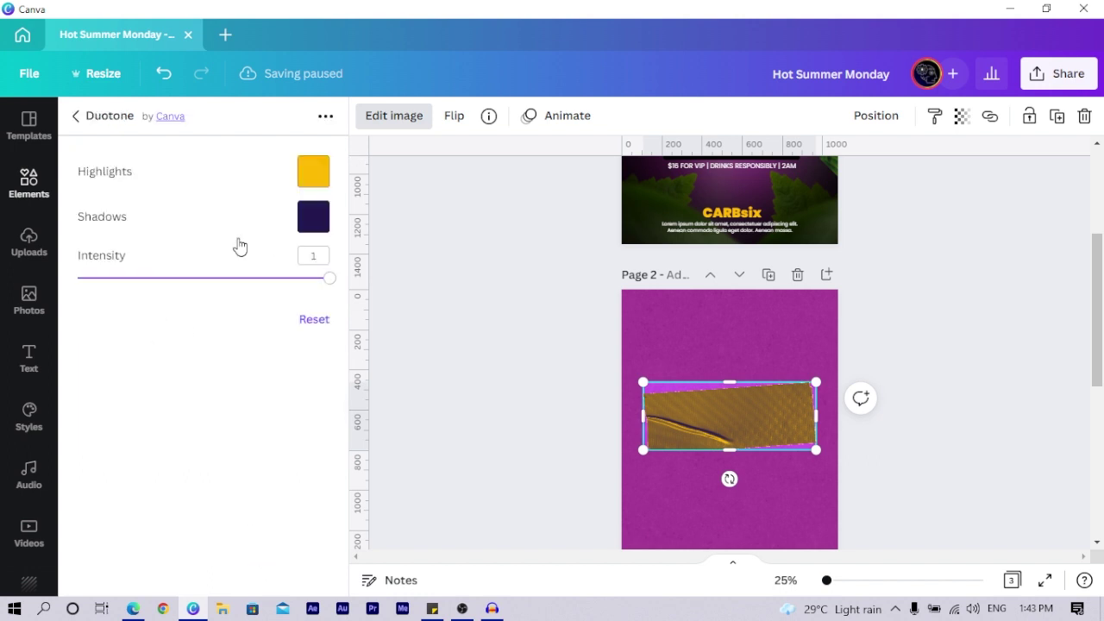
{"action": "left_click", "coordinate": [316, 217]}
{"action": "left_click", "coordinate": [324, 426]}
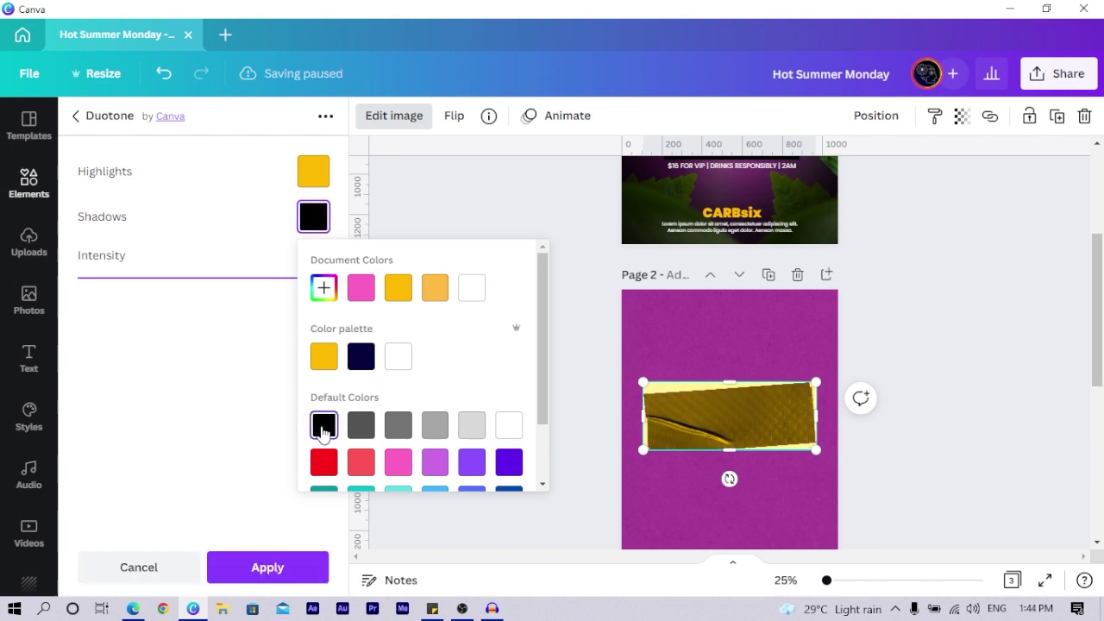
{"action": "left_click", "coordinate": [241, 334]}
{"action": "left_click", "coordinate": [261, 576]}
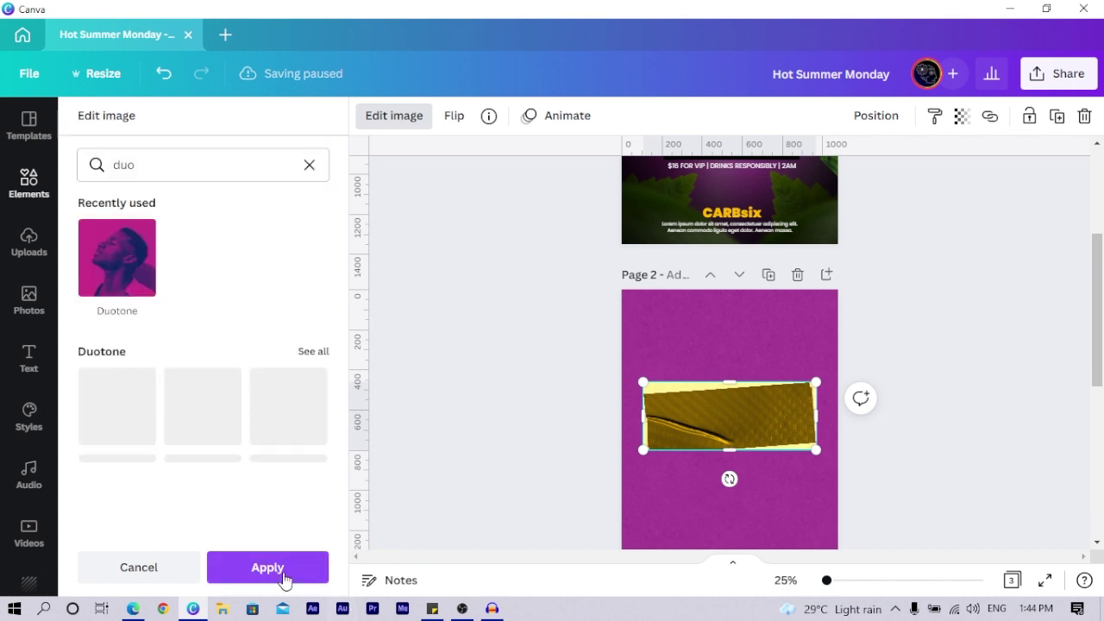
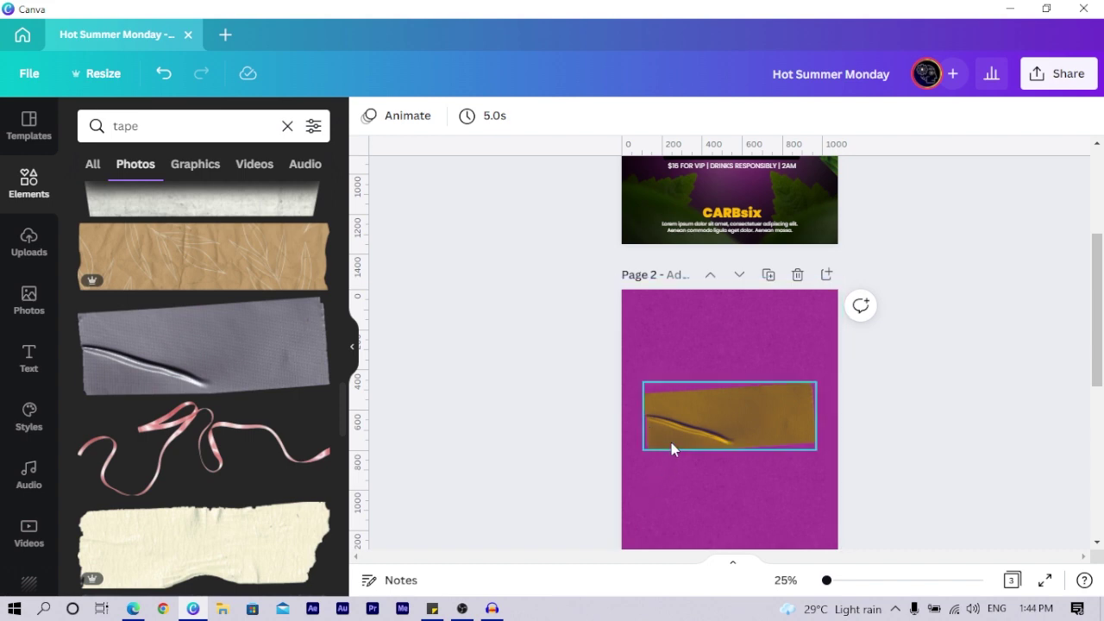
Step: Browse further tape photos and compare the recoloured tape on page 2 with the sample tape on page 3
{"action": "scroll", "coordinate": [671, 442], "scroll_direction": "down", "scroll_amount": 3}
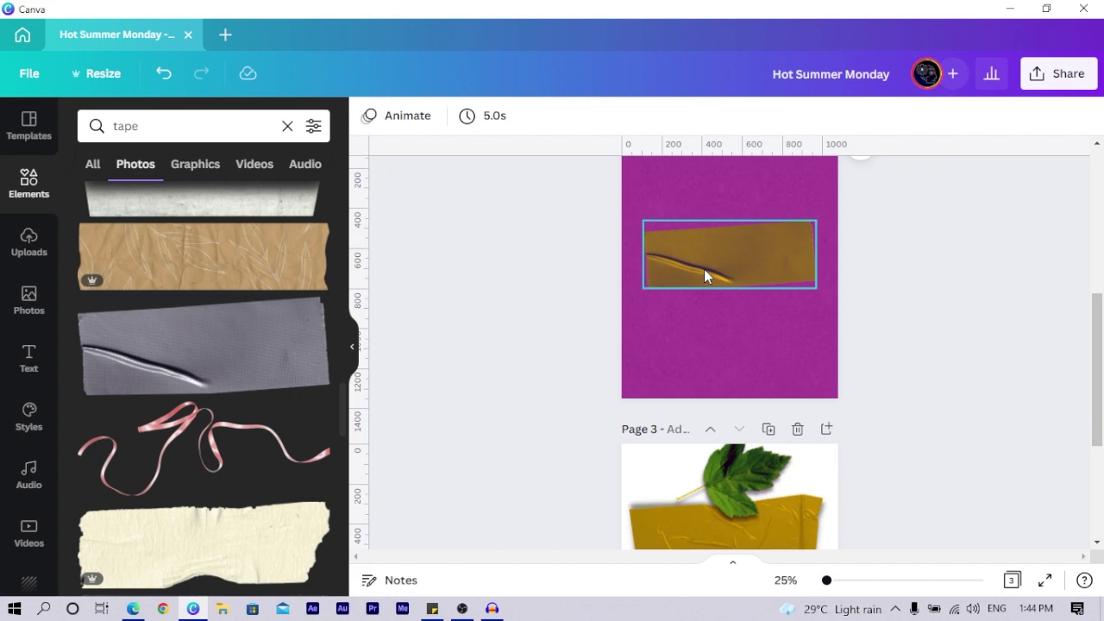
{"action": "scroll", "coordinate": [207, 400], "scroll_direction": "down", "scroll_amount": 5}
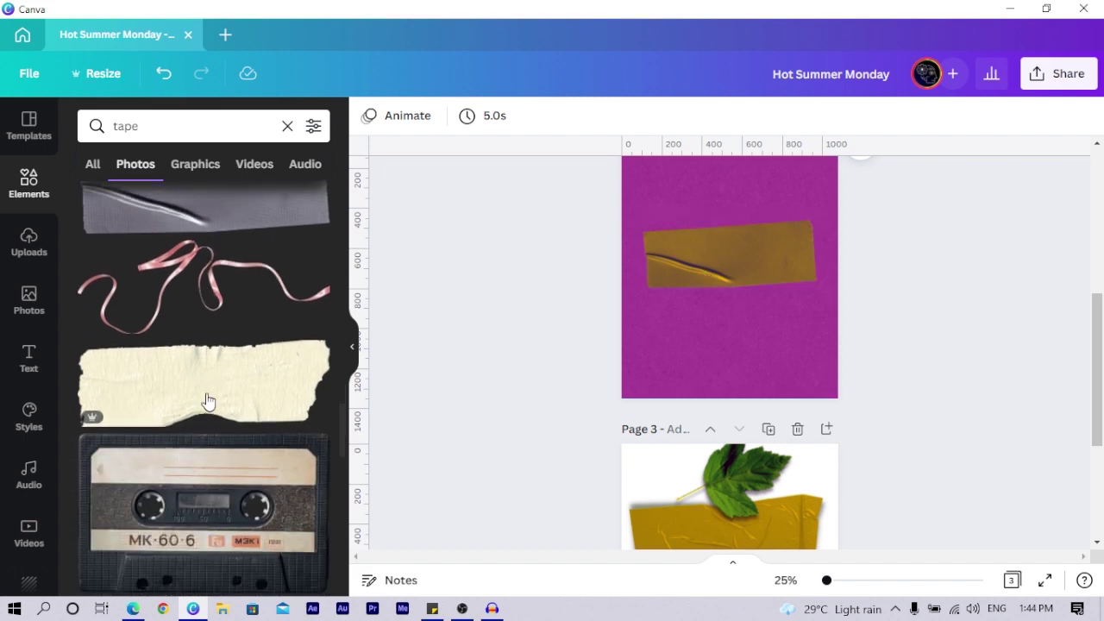
{"action": "scroll", "coordinate": [207, 399], "scroll_direction": "down", "scroll_amount": 4}
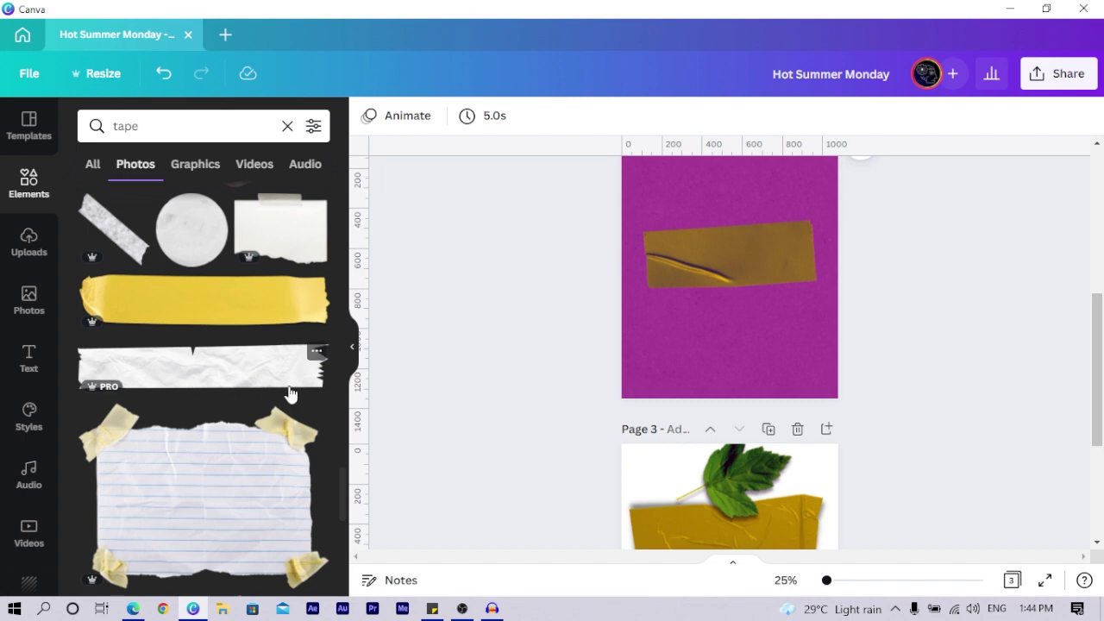
{"action": "scroll", "coordinate": [286, 388], "scroll_direction": "up", "scroll_amount": 3}
{"action": "scroll", "coordinate": [292, 328], "scroll_direction": "up", "scroll_amount": 5}
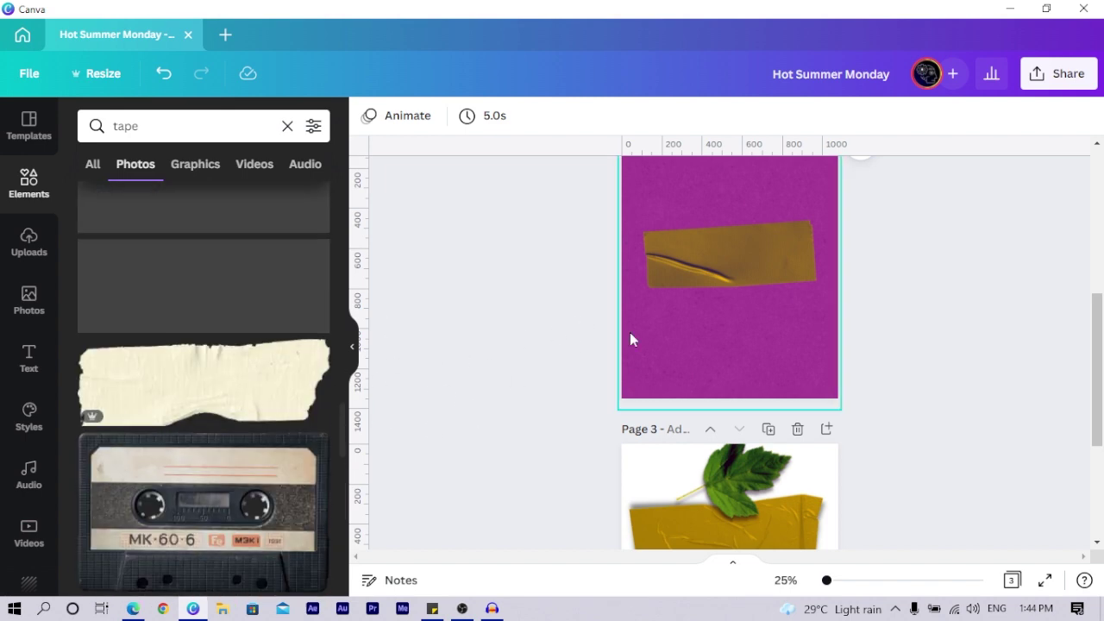
{"action": "scroll", "coordinate": [685, 235], "scroll_direction": "up", "scroll_amount": 2}
{"action": "scroll", "coordinate": [729, 450], "scroll_direction": "down", "scroll_amount": 2}
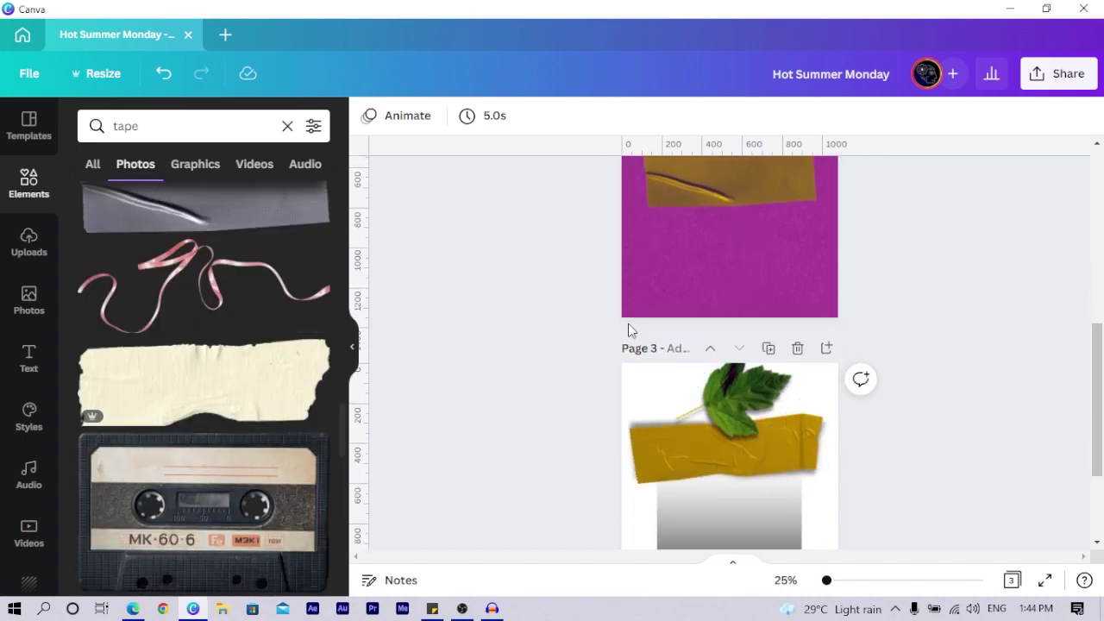
{"action": "scroll", "coordinate": [706, 415], "scroll_direction": "up", "scroll_amount": 1}
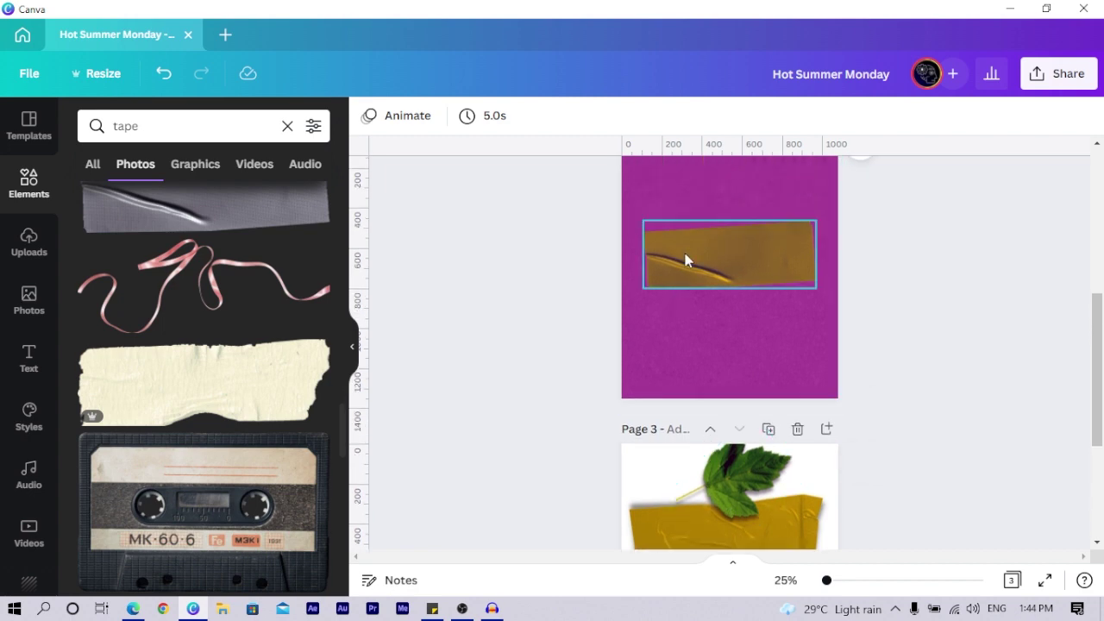
Step: Replace the recoloured tape on page 2 with a copy of page 3's yellow tape, placed across the upper half
{"action": "left_click", "coordinate": [685, 256]}
{"action": "key", "text": "Delete"}
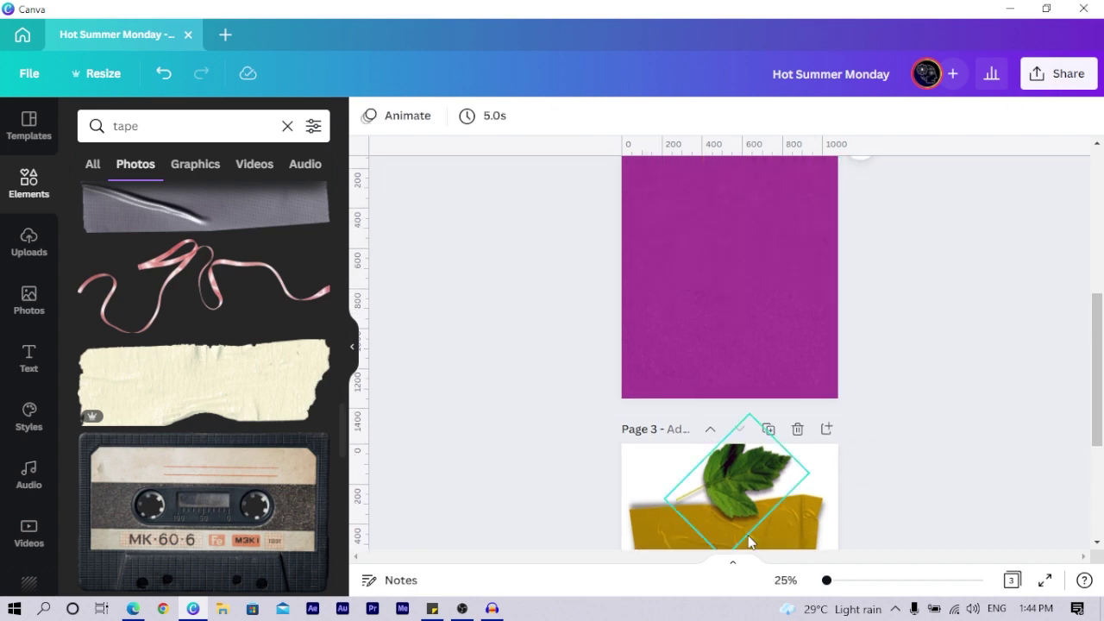
{"action": "left_click", "coordinate": [648, 524]}
{"action": "key", "text": "ctrl+z"}
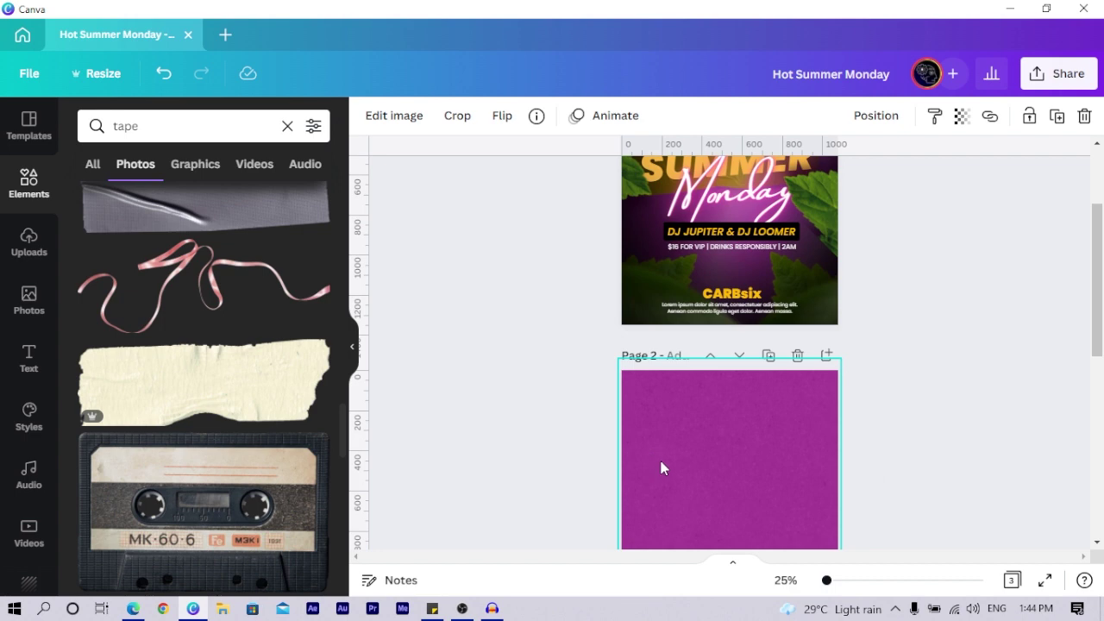
{"action": "left_click_drag", "start_coordinate": [746, 460], "coordinate": [750, 490]}
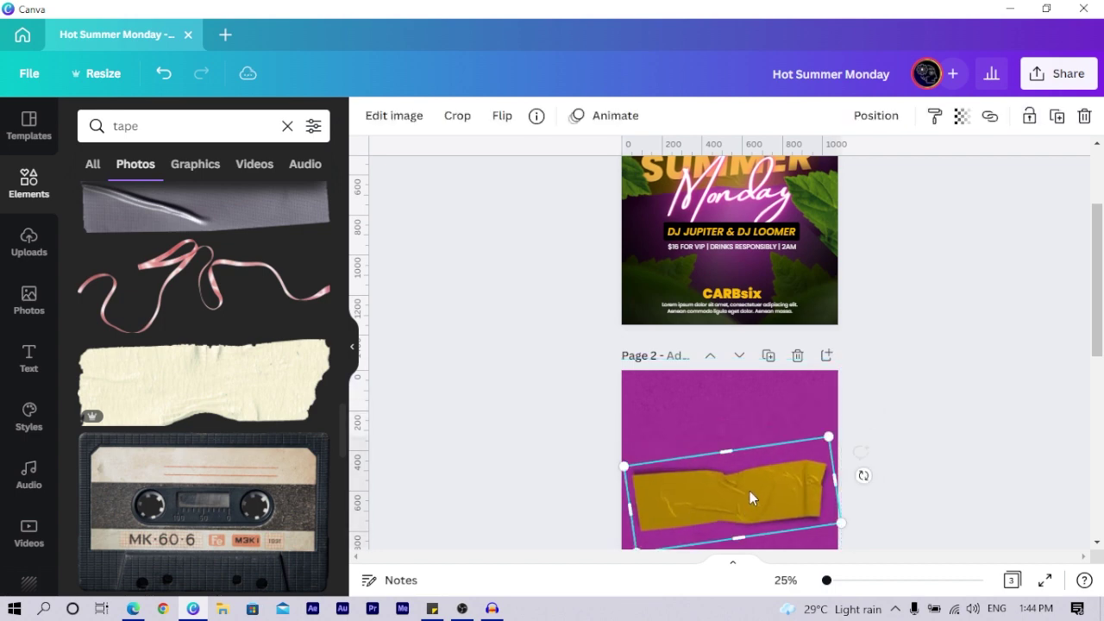
{"action": "scroll", "coordinate": [749, 491], "scroll_direction": "down", "scroll_amount": 2}
{"action": "left_click_drag", "start_coordinate": [724, 330], "coordinate": [715, 318]}
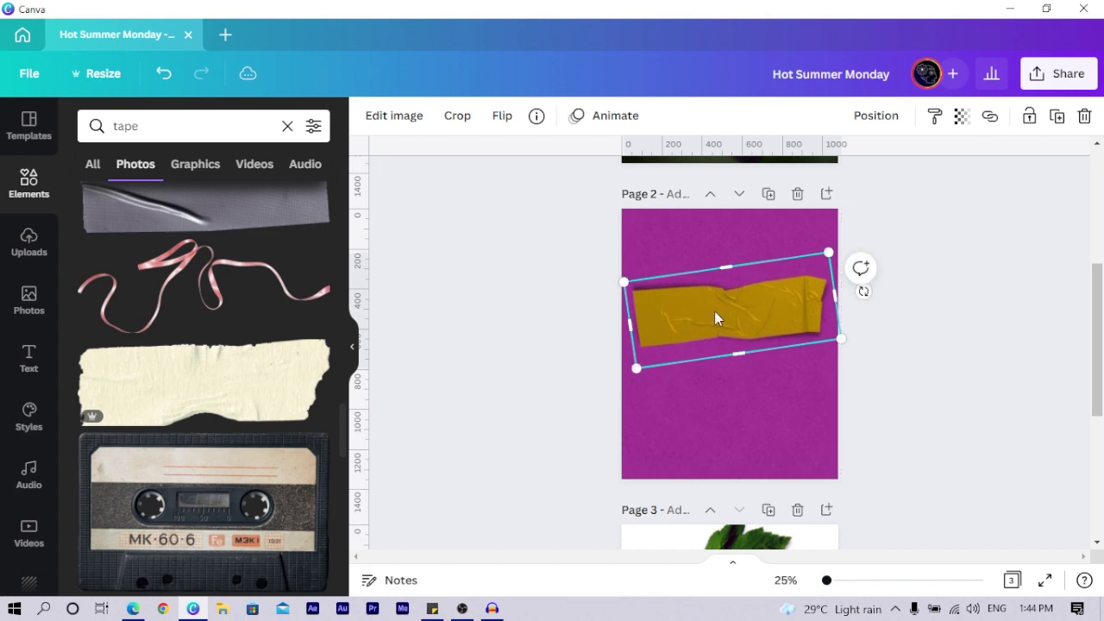
{"action": "left_click", "coordinate": [688, 431]}
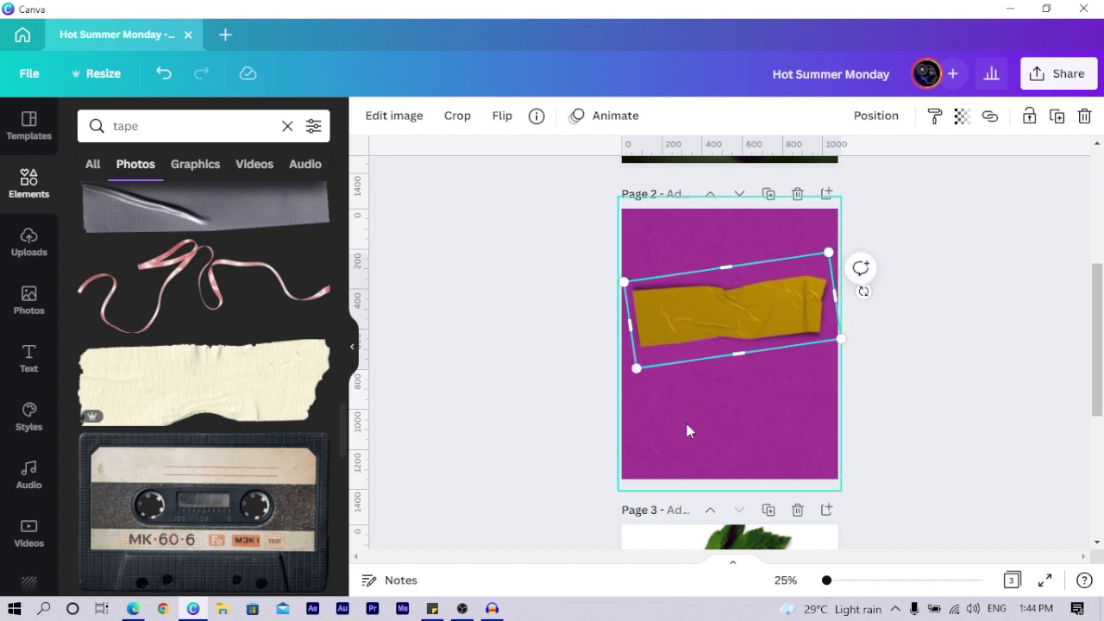
Step: Add the grey tape photo below the yellow tape and find the Shadows effect by searching for sha
{"action": "left_click", "coordinate": [231, 222]}
{"action": "left_click_drag", "start_coordinate": [731, 341], "coordinate": [734, 409]}
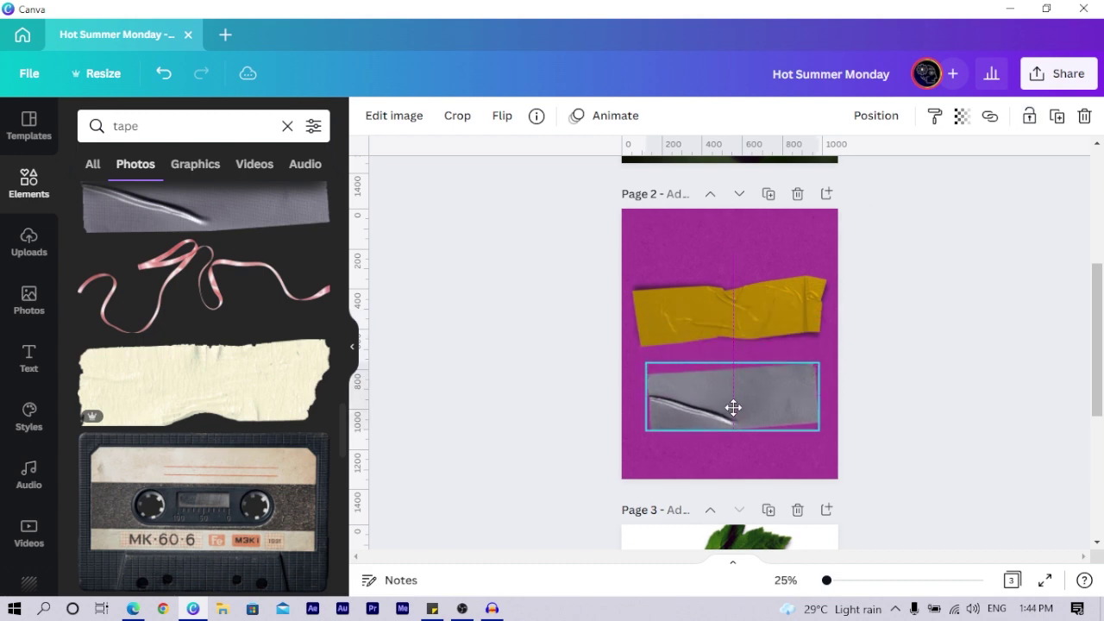
{"action": "left_click", "coordinate": [389, 119]}
{"action": "left_click", "coordinate": [198, 164]}
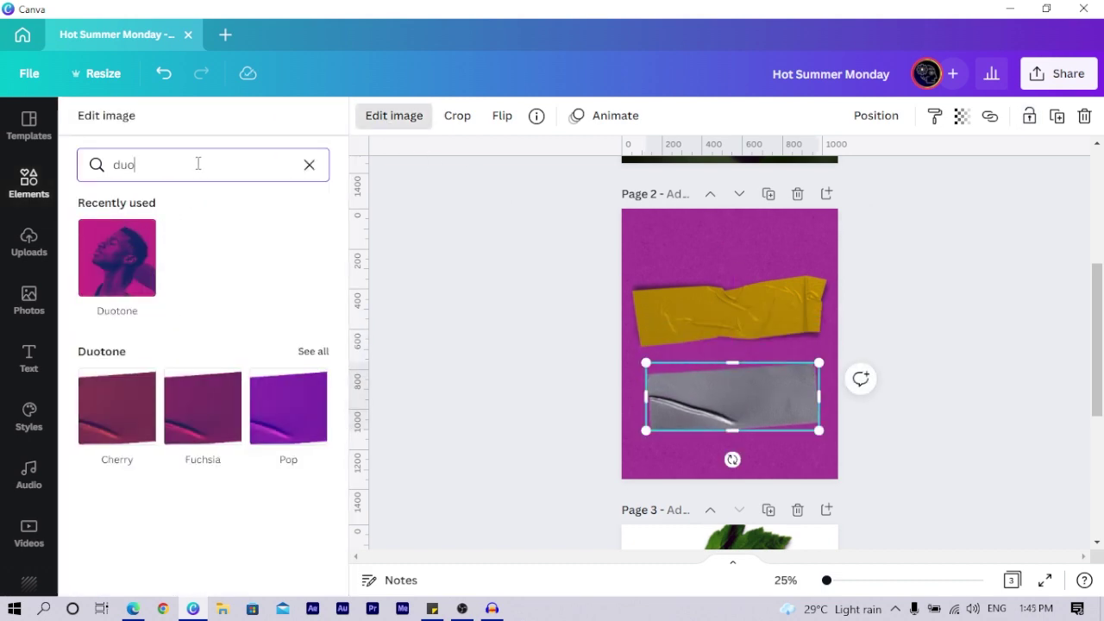
{"action": "double_click", "coordinate": [197, 163]}
{"action": "type", "text": "sho"}
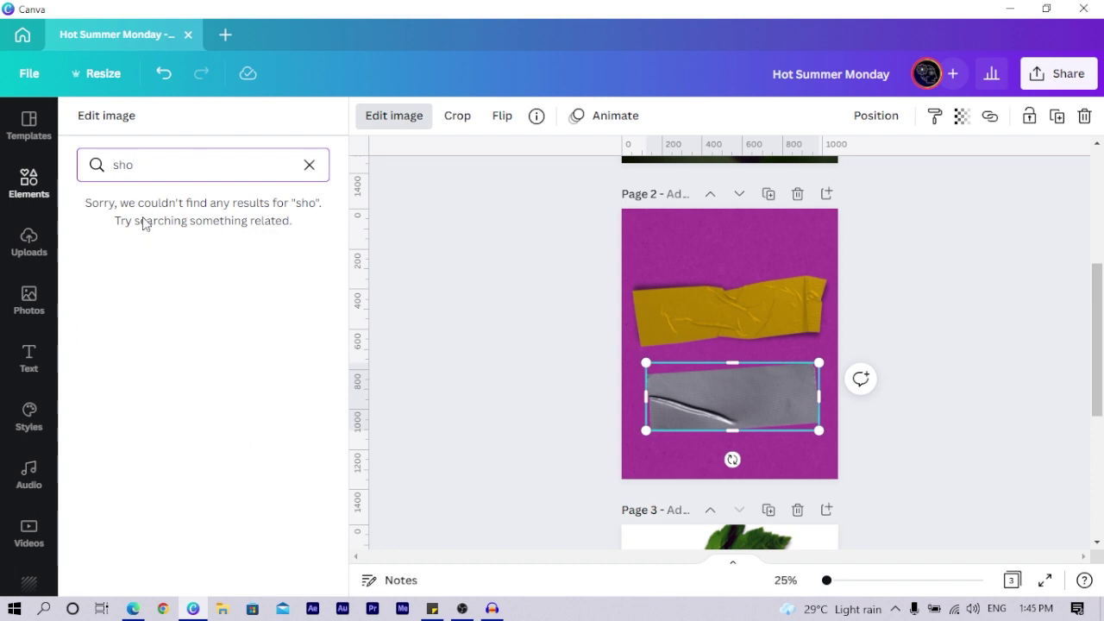
{"action": "key", "text": "BackSpace"}
{"action": "type", "text": "a"}
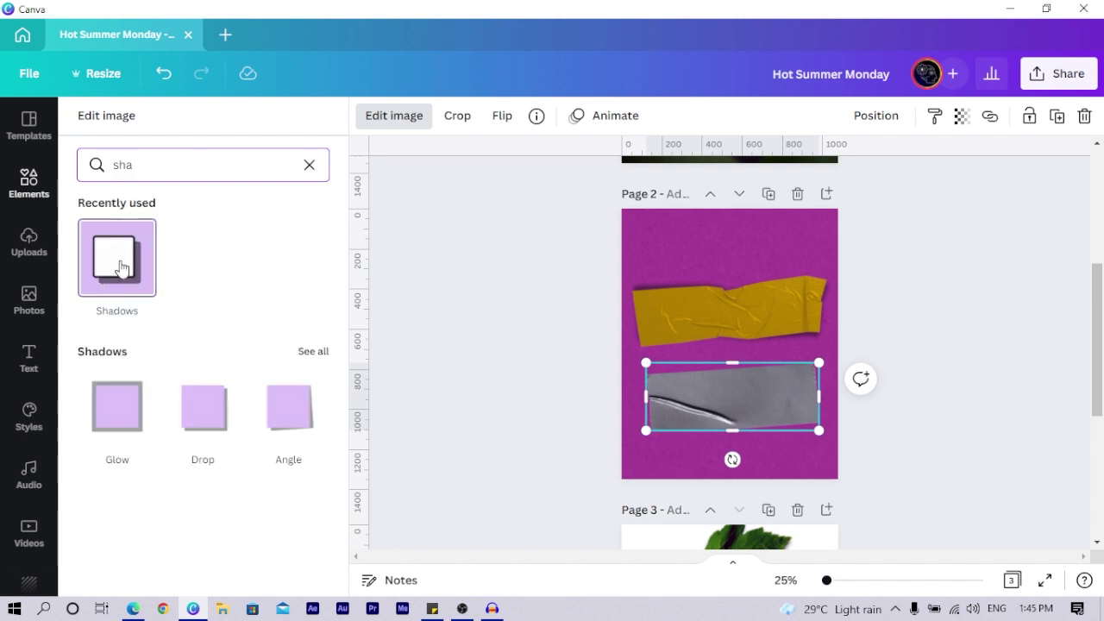
{"action": "left_click", "coordinate": [142, 226]}
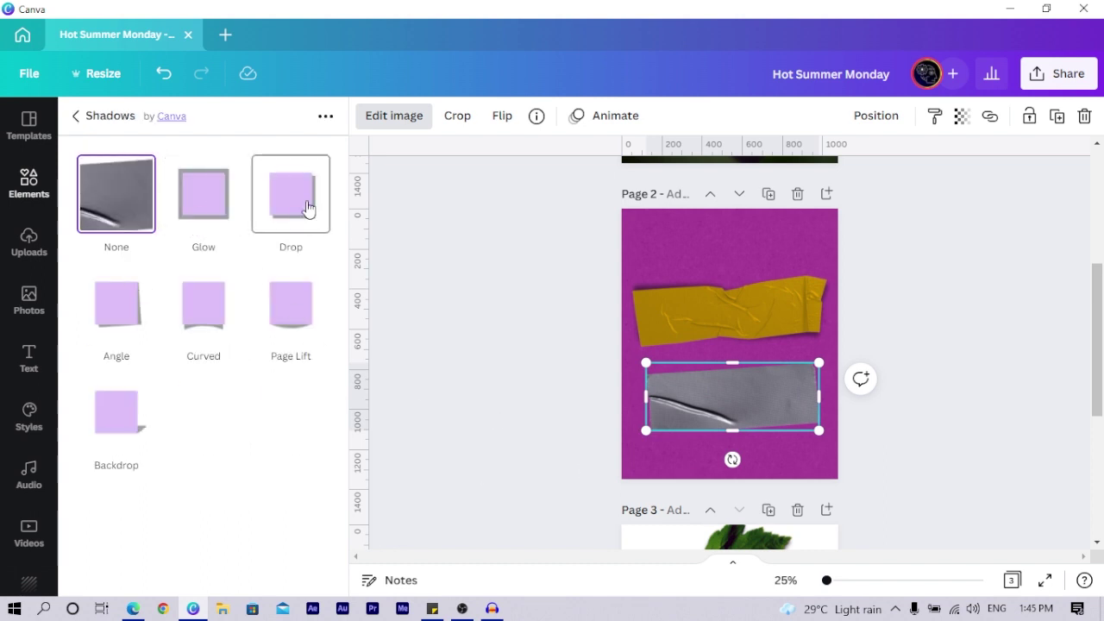
Step: Give the grey tape a Glow shadow with size 12, blur 12 and transparency 25
{"action": "left_click", "coordinate": [209, 196]}
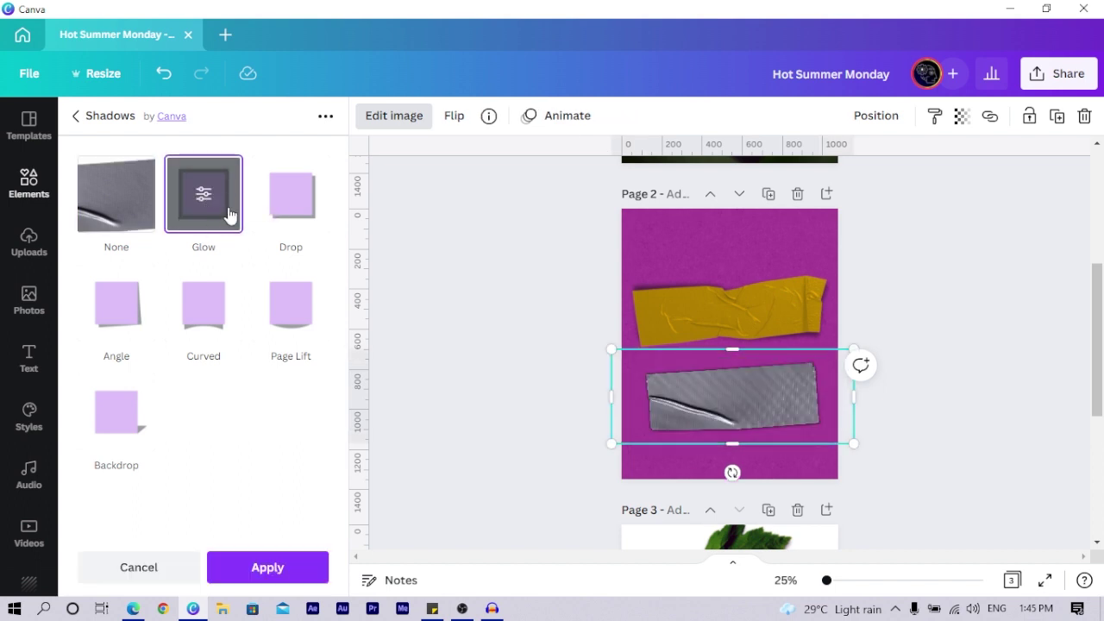
{"action": "left_click", "coordinate": [207, 199]}
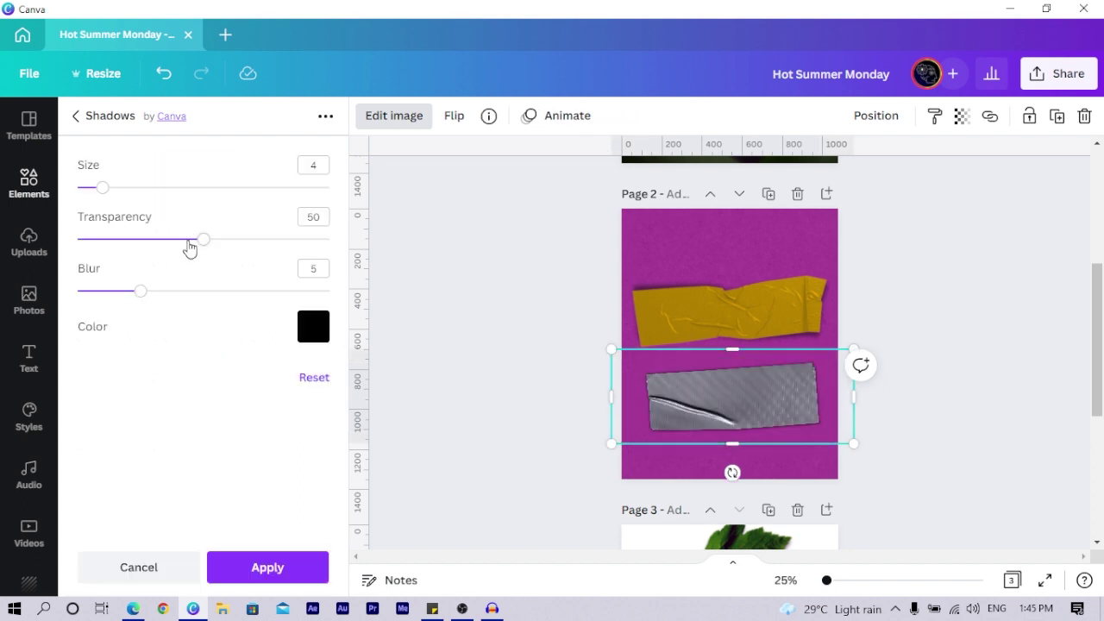
{"action": "left_click_drag", "start_coordinate": [102, 189], "coordinate": [153, 207]}
{"action": "left_click_drag", "start_coordinate": [140, 295], "coordinate": [231, 311]}
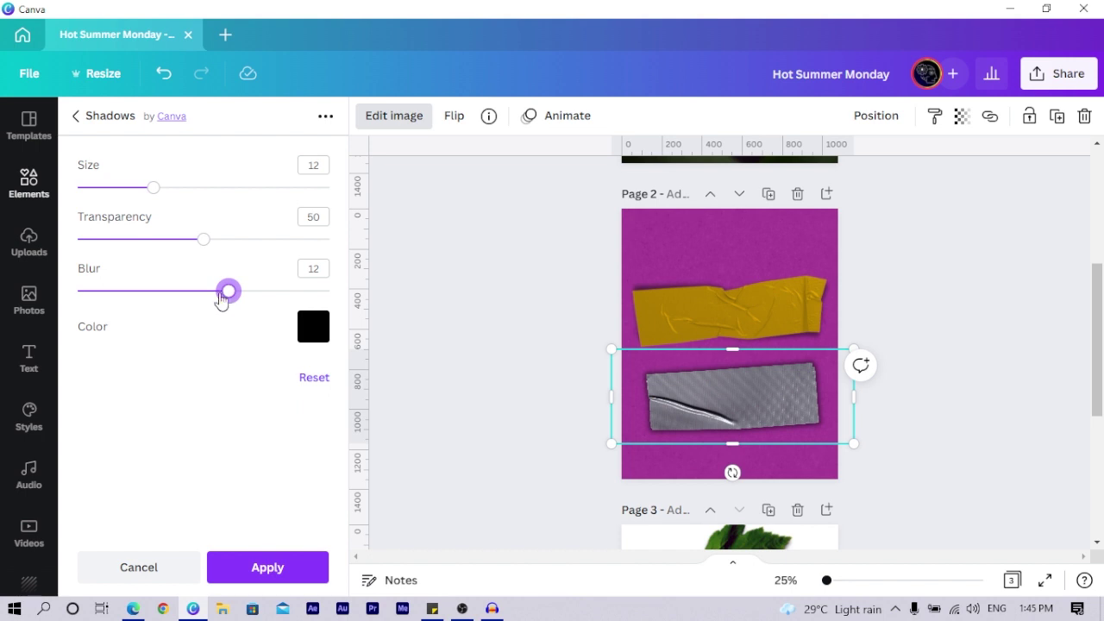
{"action": "left_click_drag", "start_coordinate": [205, 239], "coordinate": [142, 257]}
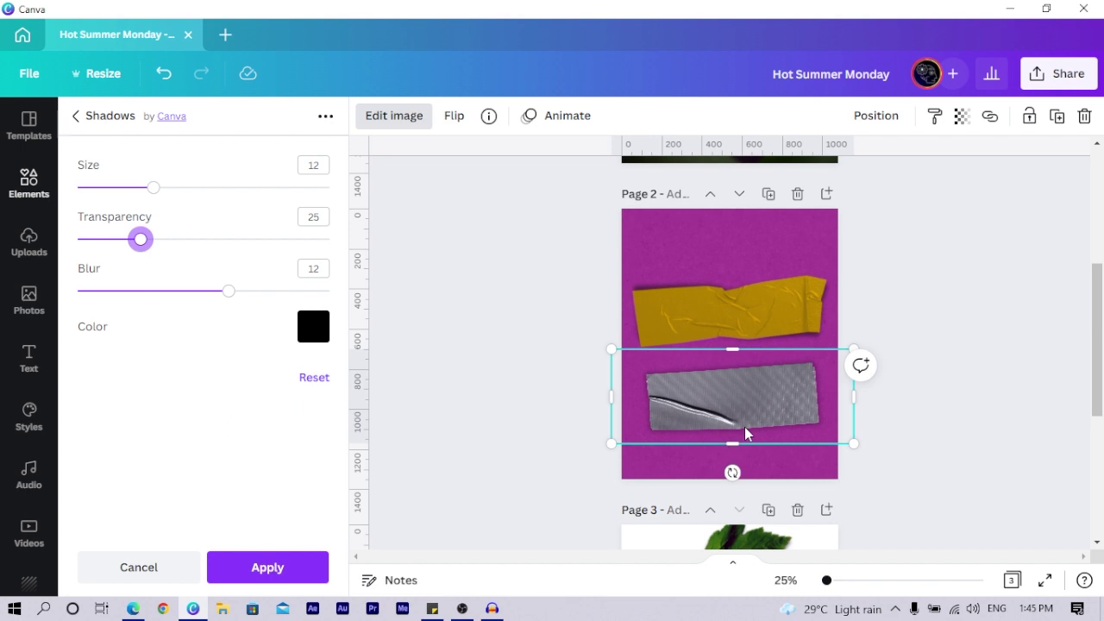
Step: Leave the shadow settings and delete the grey tape from page 2
{"action": "left_click", "coordinate": [583, 426]}
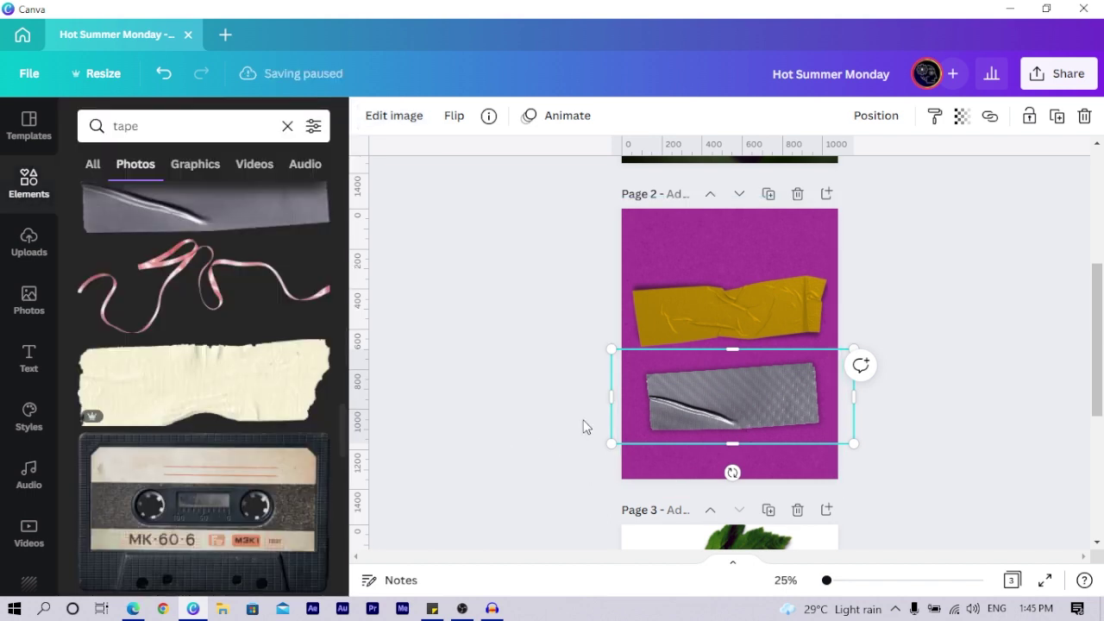
{"action": "left_click", "coordinate": [515, 439]}
{"action": "left_click", "coordinate": [687, 423]}
{"action": "key", "text": "Delete"}
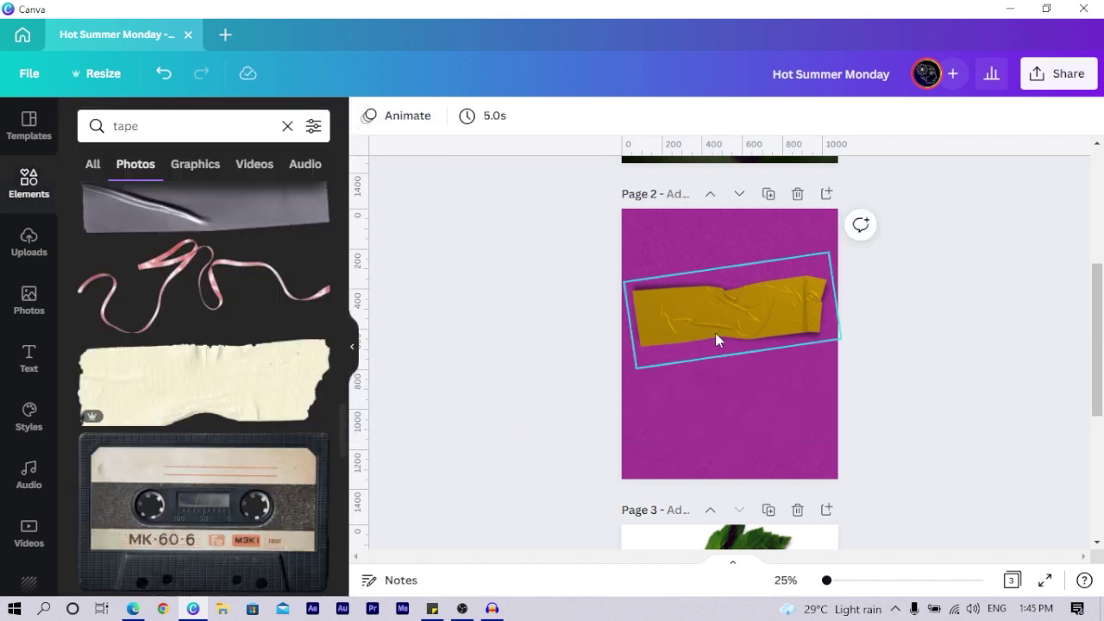
Step: Shift the yellow tape slightly lower on page 2 and compare its placement with the flyer on page 1
{"action": "left_click", "coordinate": [719, 322]}
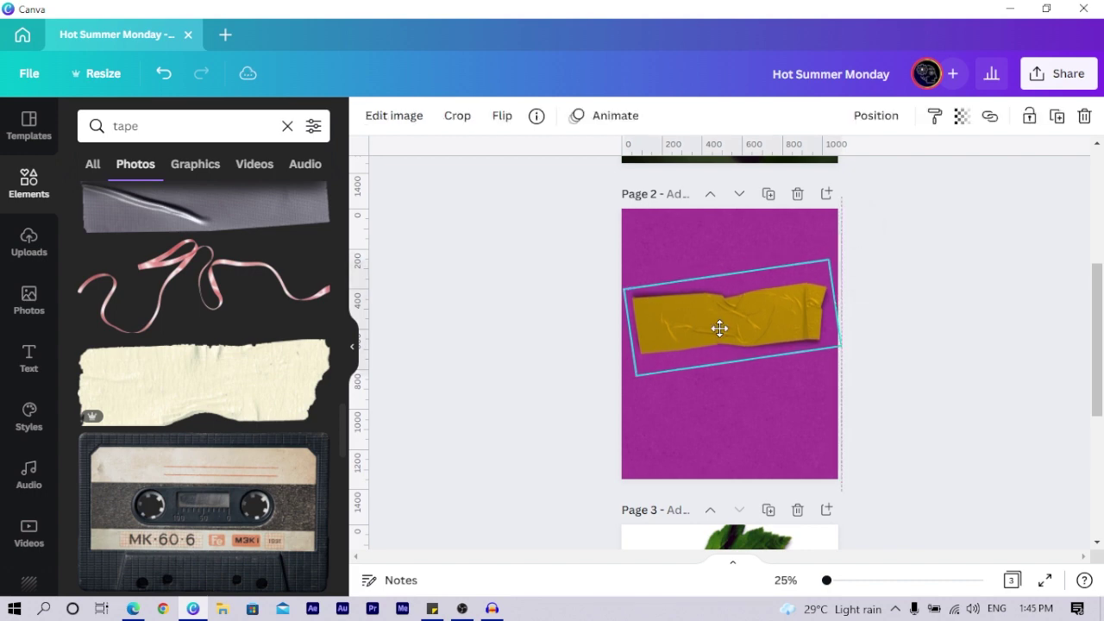
{"action": "scroll", "coordinate": [719, 330], "scroll_direction": "up", "scroll_amount": 2}
{"action": "scroll", "coordinate": [720, 330], "scroll_direction": "up", "scroll_amount": 2}
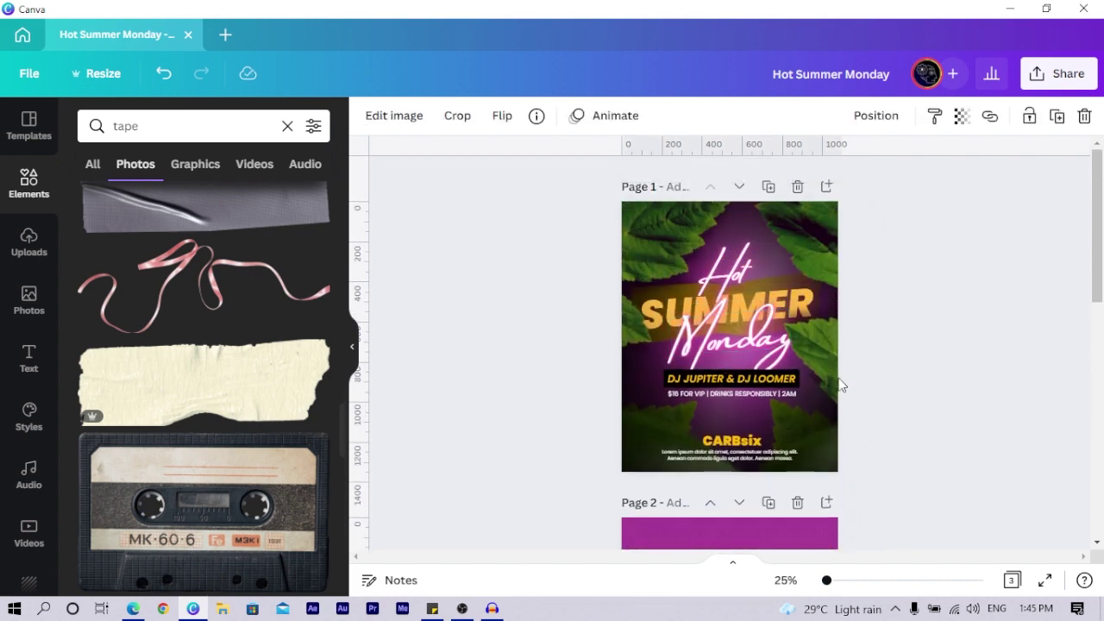
{"action": "scroll", "coordinate": [752, 383], "scroll_direction": "down", "scroll_amount": 4}
Step: Add a text box to page 2 and move it above the tape, near the page's upper edge
{"action": "left_click", "coordinate": [746, 367]}
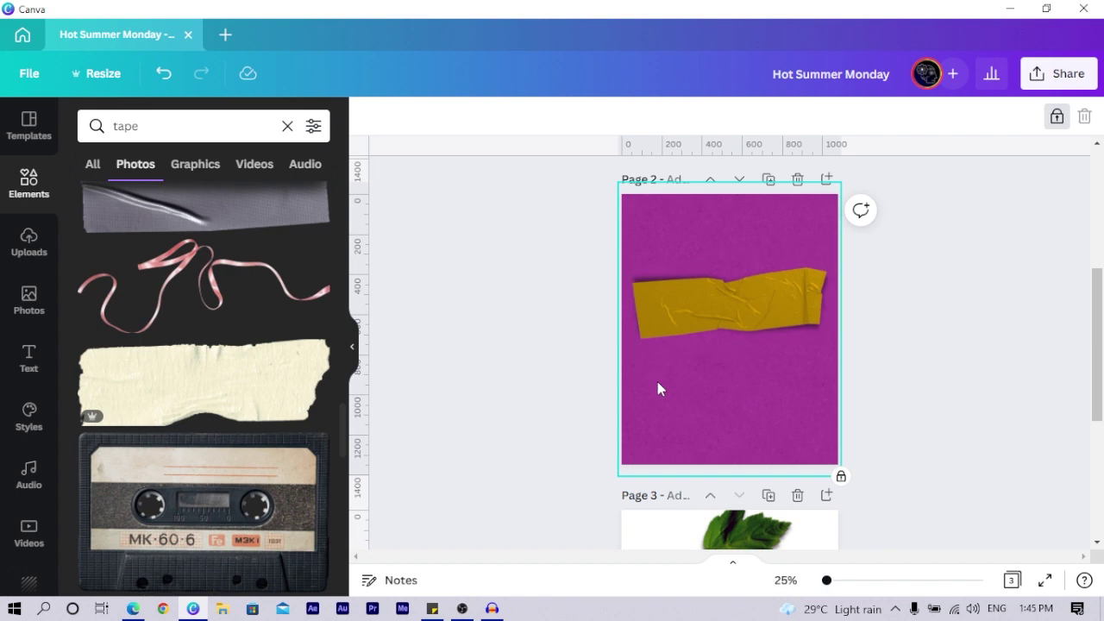
{"action": "key", "text": "t"}
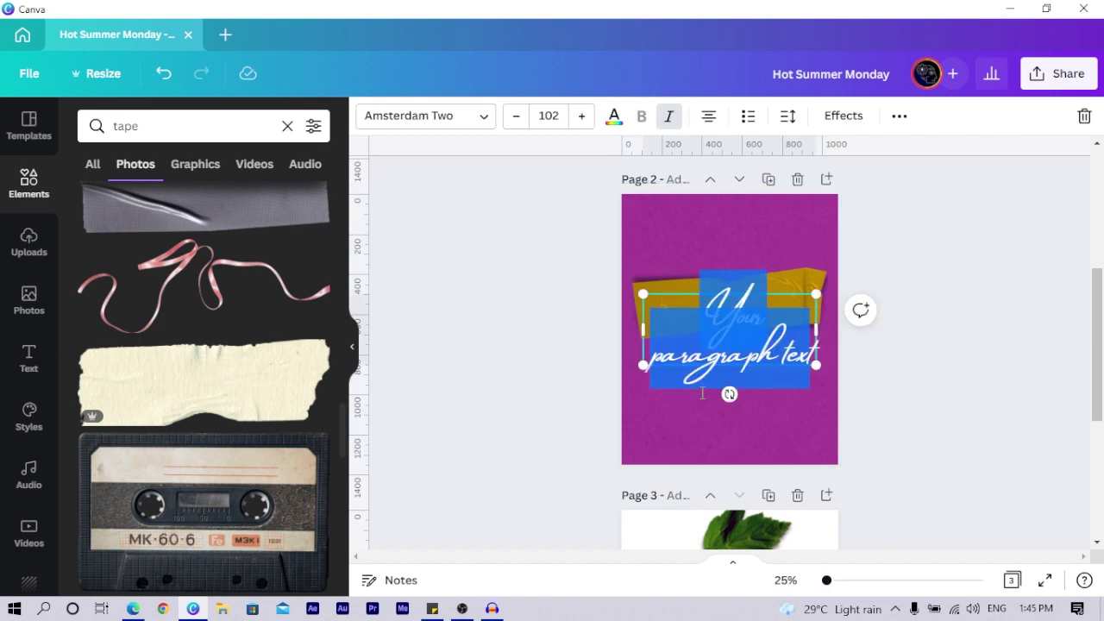
{"action": "left_click", "coordinate": [713, 451]}
{"action": "left_click_drag", "start_coordinate": [734, 357], "coordinate": [699, 231]}
Step: Add a second text box over the yellow tape and replace its placeholder text with ZINGO
{"action": "left_click", "coordinate": [693, 404]}
{"action": "key", "text": "t"}
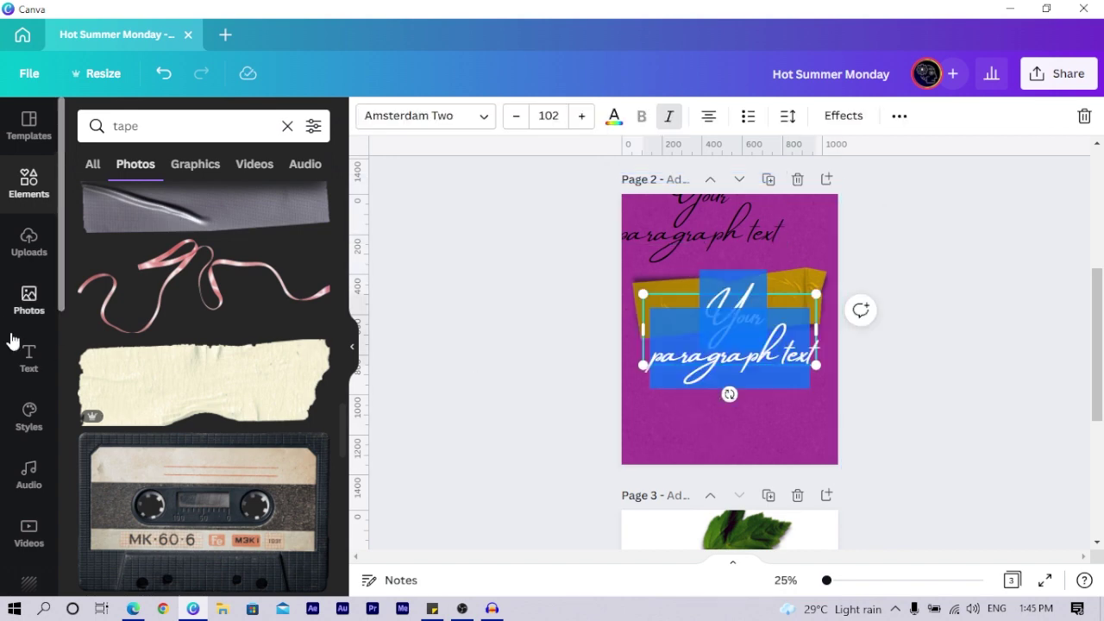
{"action": "left_click", "coordinate": [29, 369]}
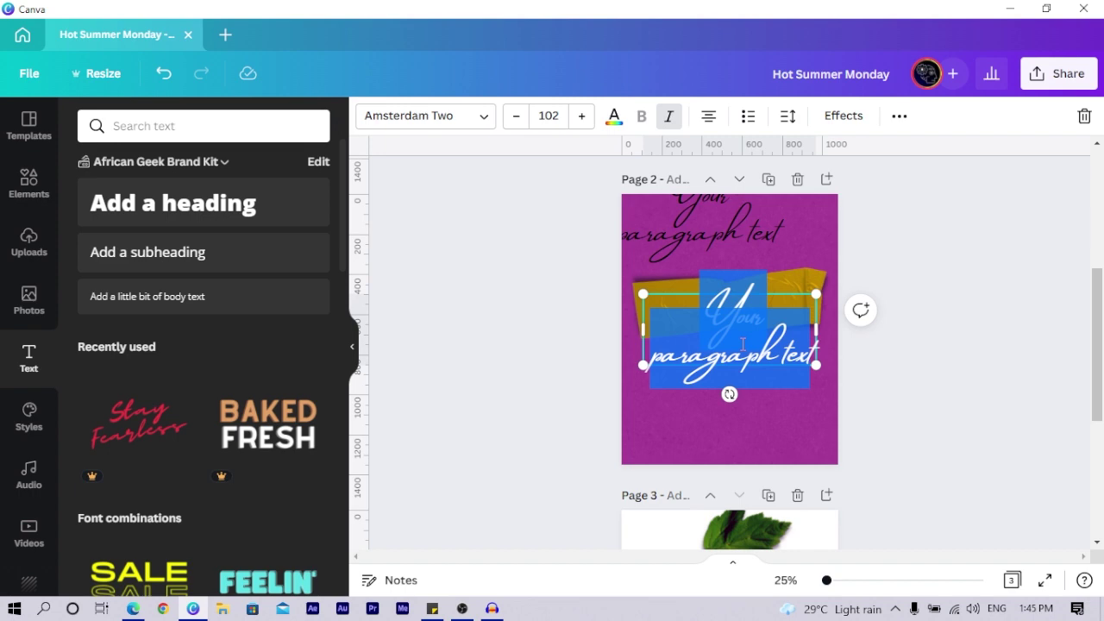
{"action": "key", "text": "BackSpace"}
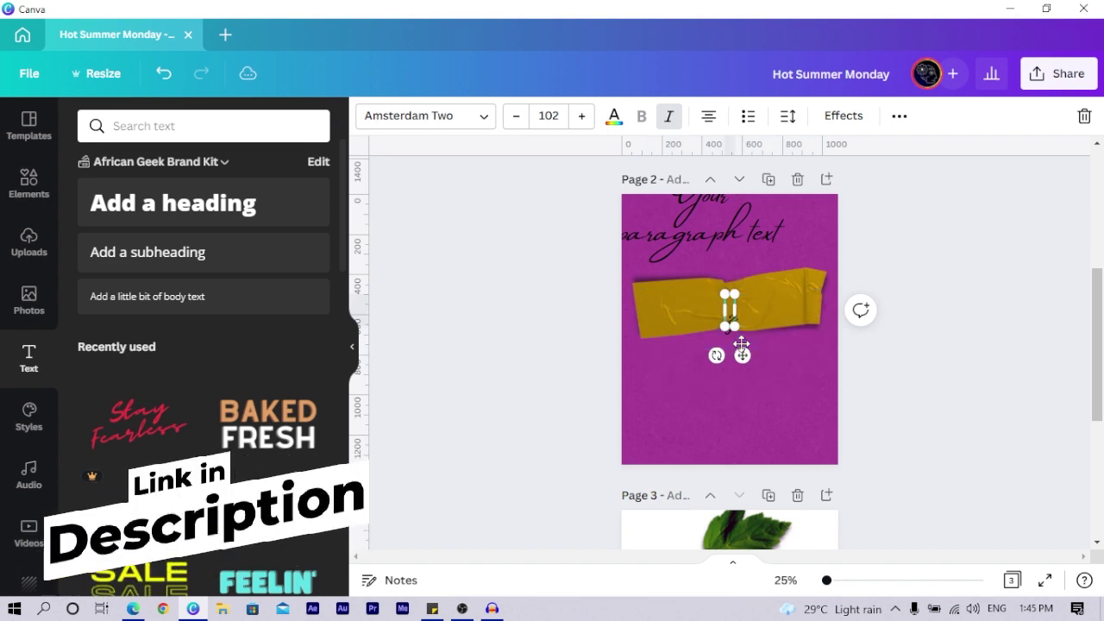
{"action": "type", "text": "HIN"}
{"action": "type", "text": "GE"}
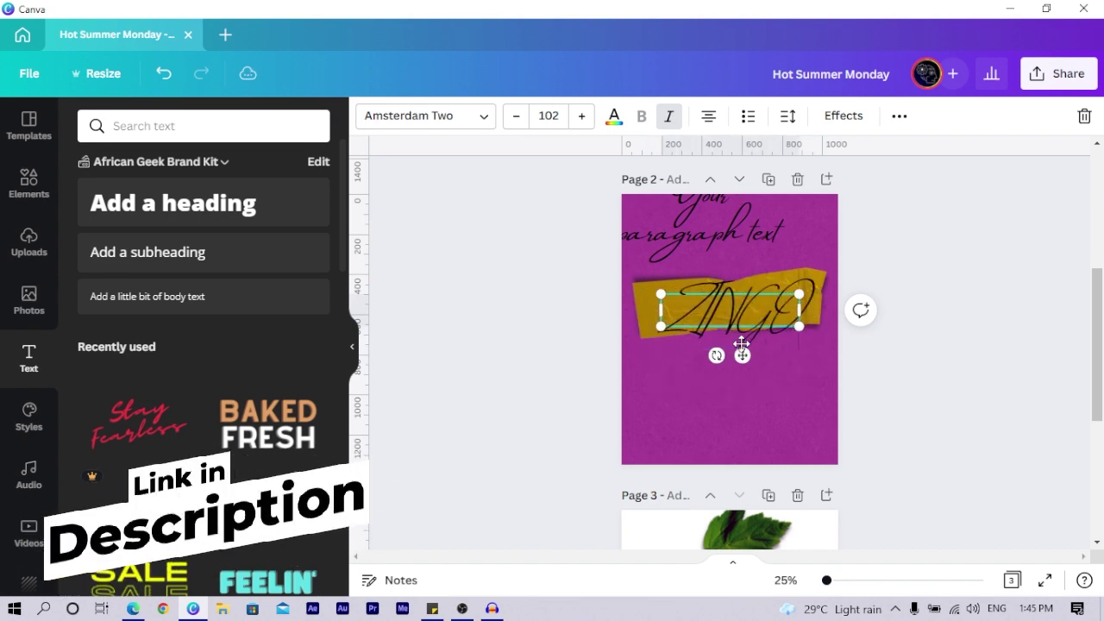
{"action": "key", "text": "ctrl+a"}
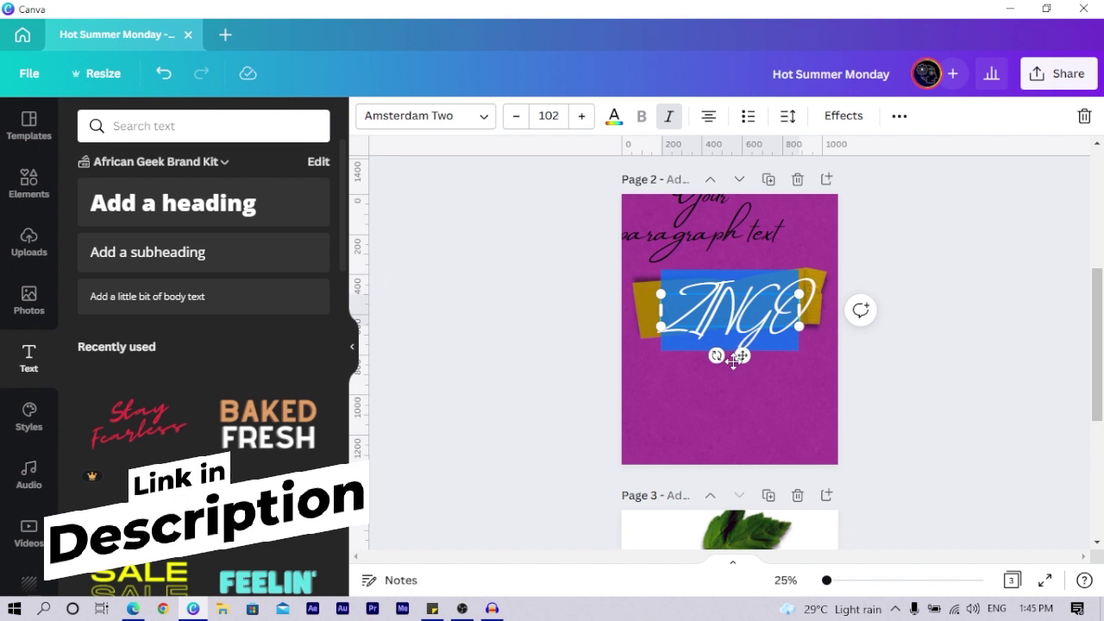
{"action": "left_click", "coordinate": [595, 388]}
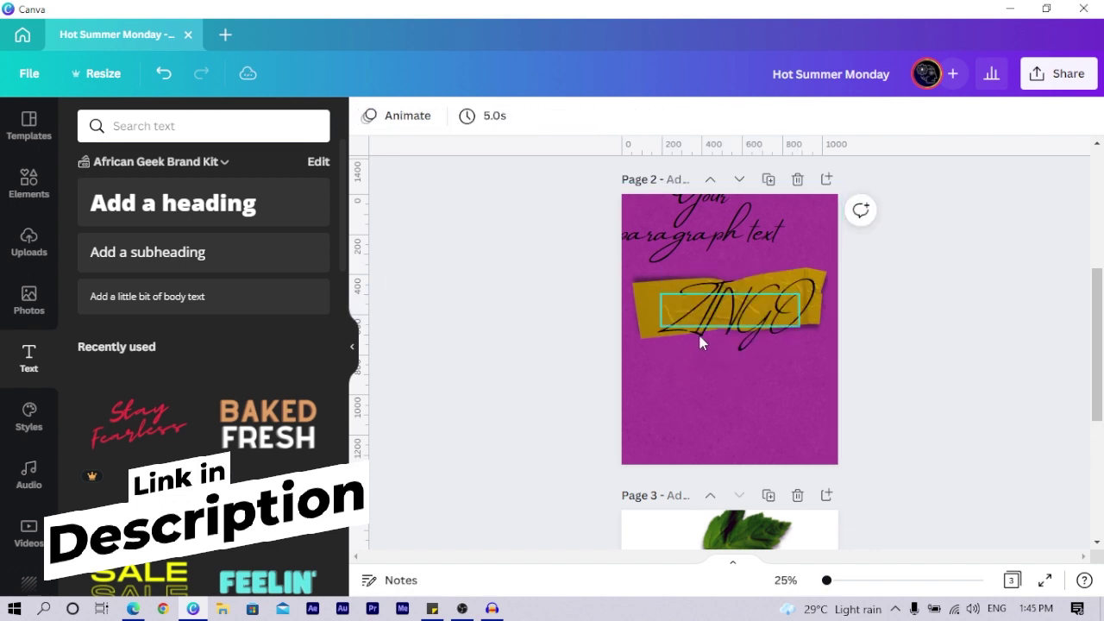
Step: Change the font of the ZINGO text to Poppins ExtraBold
{"action": "left_click", "coordinate": [778, 314]}
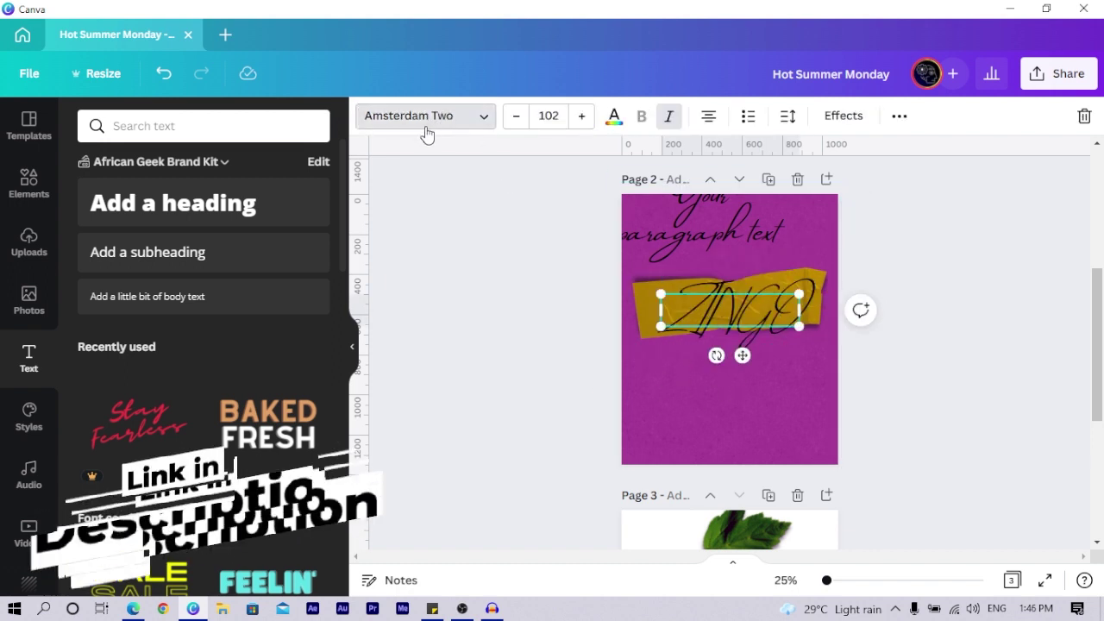
{"action": "left_click", "coordinate": [399, 117]}
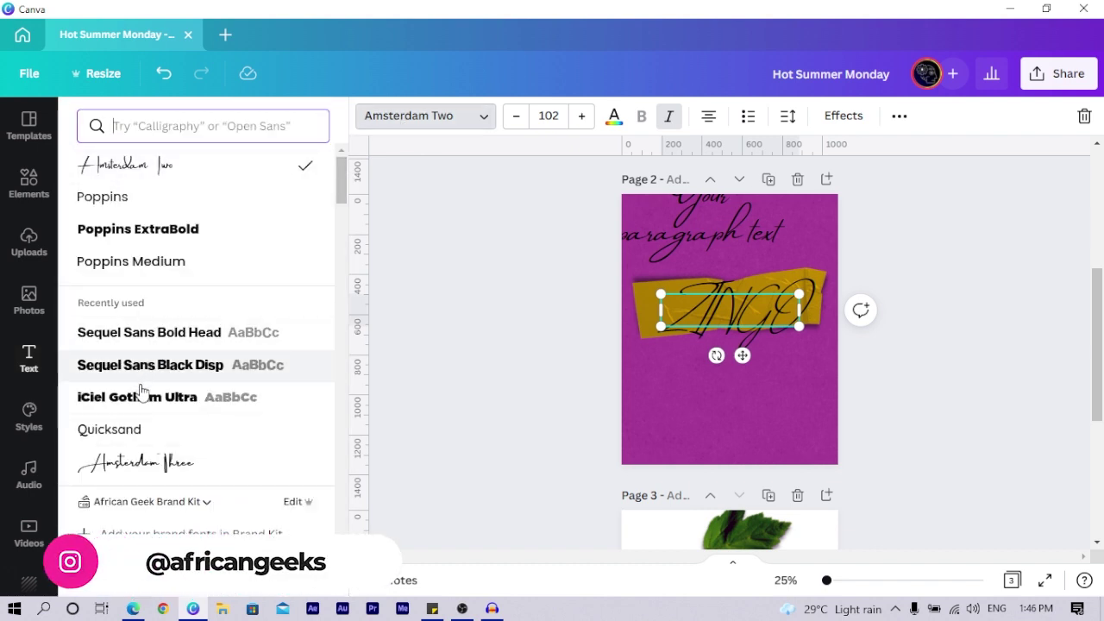
{"action": "left_click", "coordinate": [108, 230]}
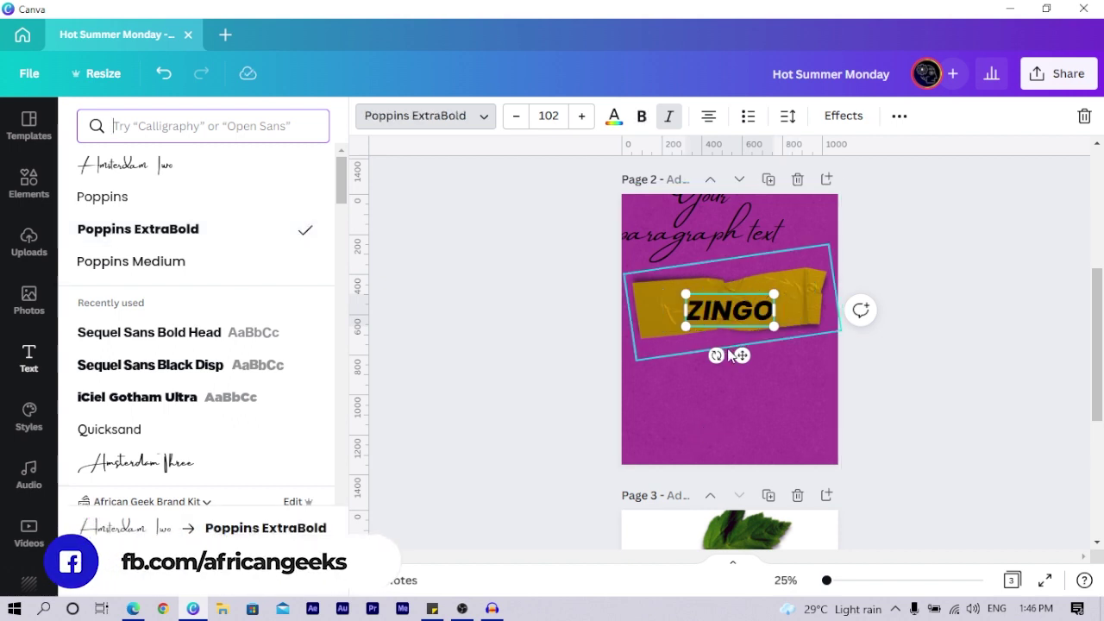
Step: Enlarge the ZINGO text to size 200, tilt it to follow the tape and centre it on the tape
{"action": "left_click_drag", "start_coordinate": [686, 327], "coordinate": [642, 342]}
{"action": "left_click_drag", "start_coordinate": [770, 296], "coordinate": [826, 275]}
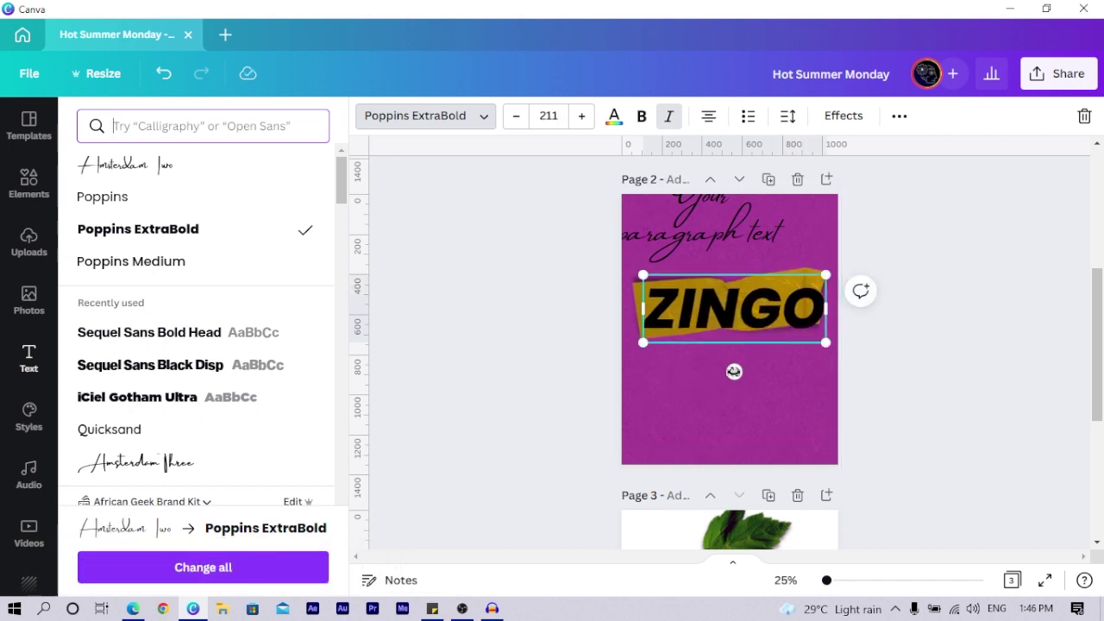
{"action": "left_click_drag", "start_coordinate": [733, 371], "coordinate": [744, 339]}
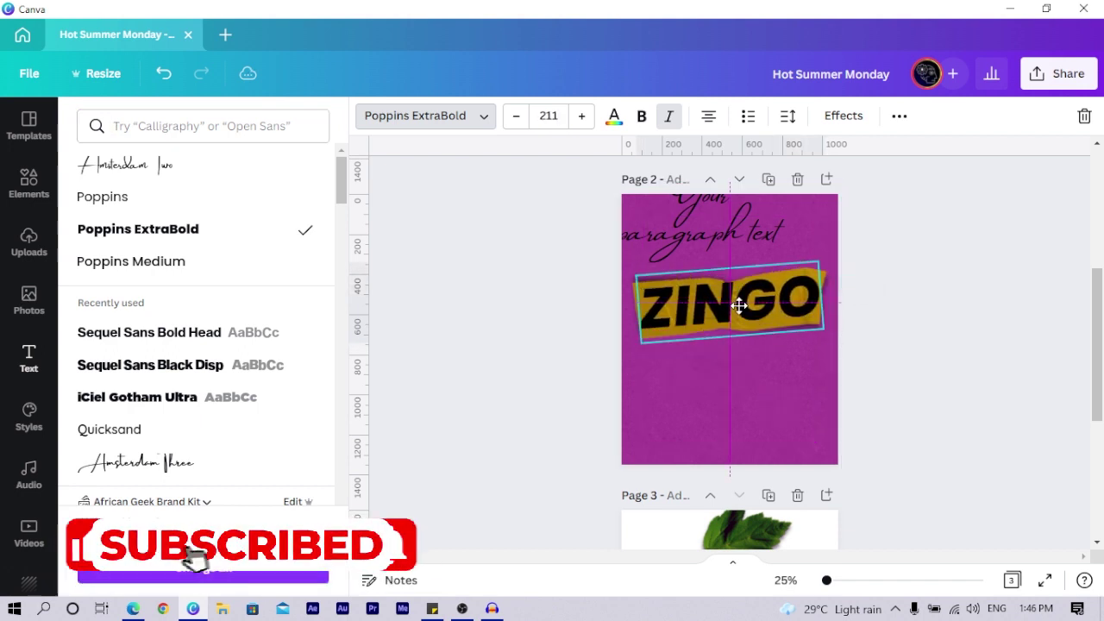
{"action": "left_click_drag", "start_coordinate": [821, 259], "coordinate": [809, 266]}
{"action": "left_click_drag", "start_coordinate": [727, 309], "coordinate": [731, 301]}
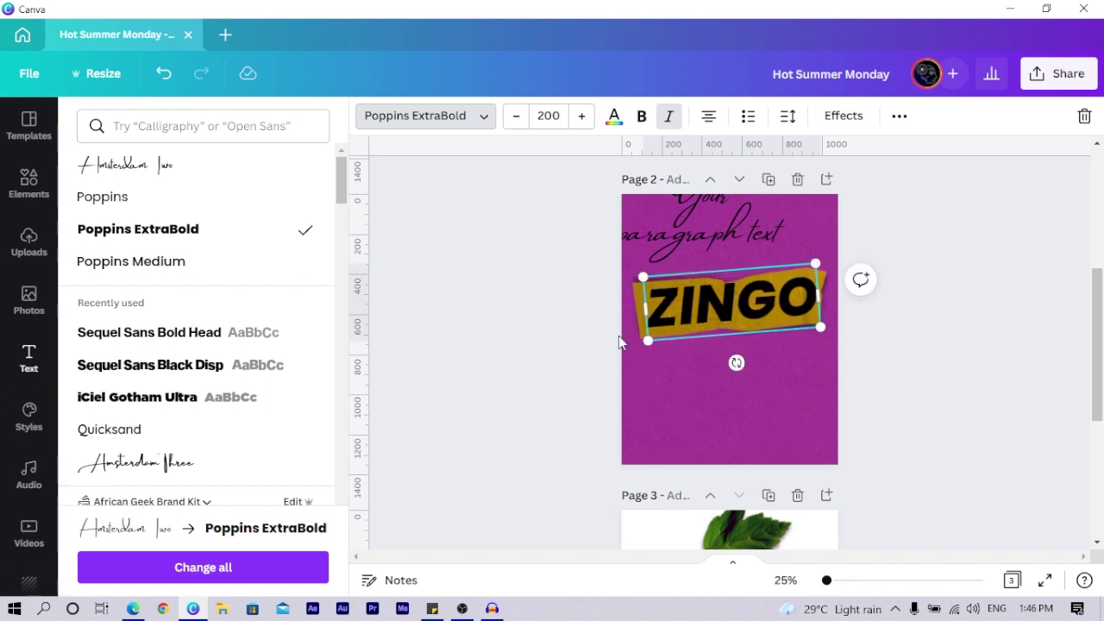
Step: Colour the ZINGO text on page 2 with the yellow from the brand kit colour palette
{"action": "scroll", "coordinate": [719, 365], "scroll_direction": "up", "scroll_amount": 4}
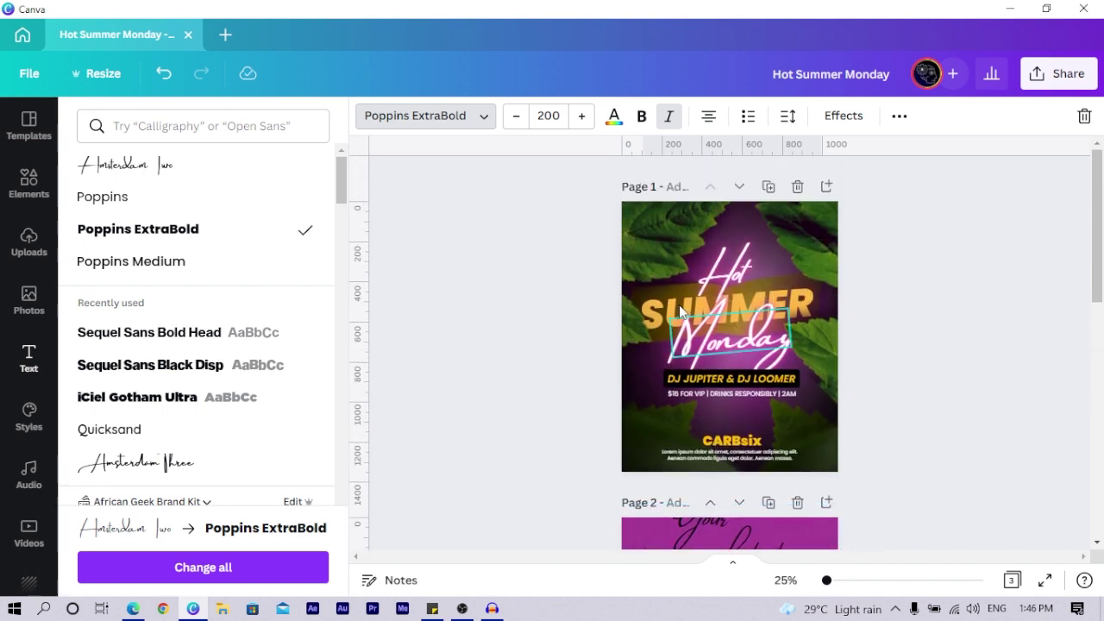
{"action": "scroll", "coordinate": [682, 312], "scroll_direction": "down", "scroll_amount": 5}
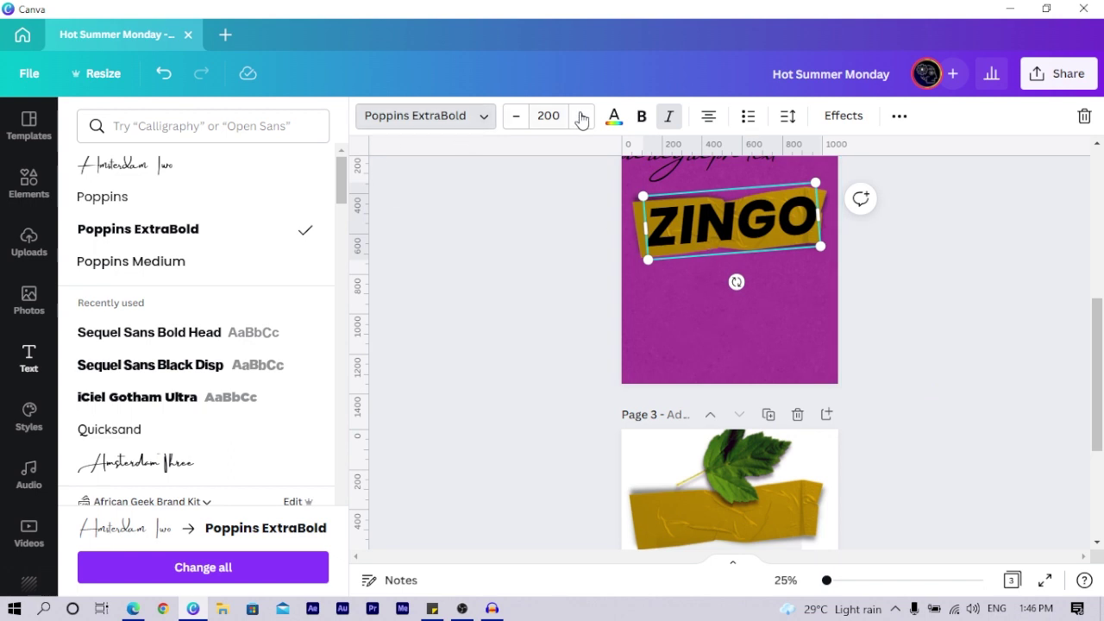
{"action": "left_click", "coordinate": [614, 117]}
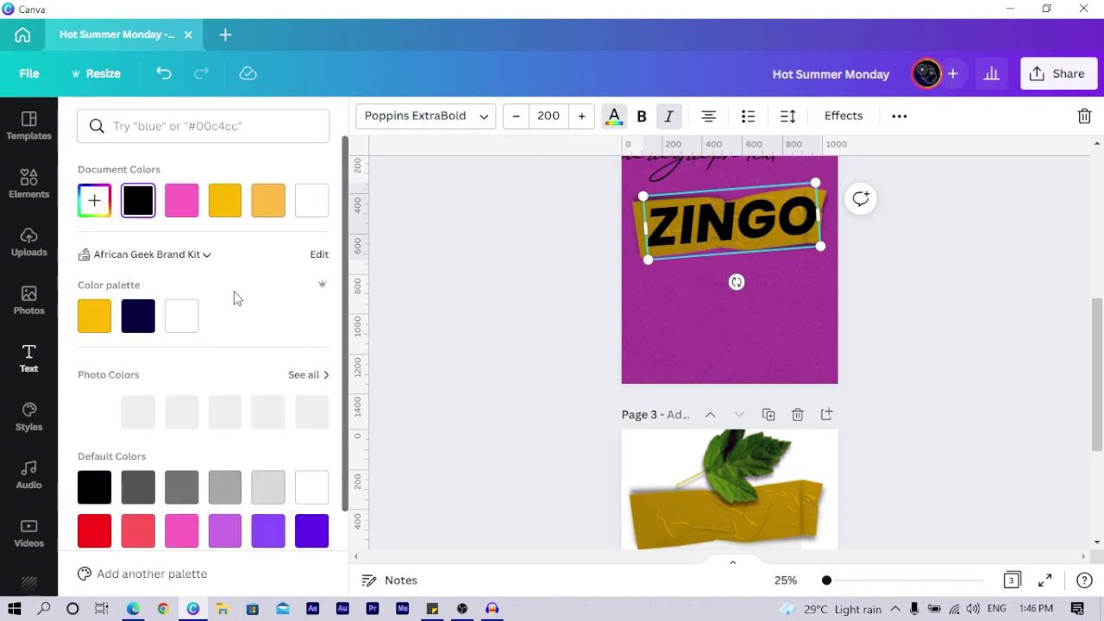
{"action": "left_click", "coordinate": [110, 319]}
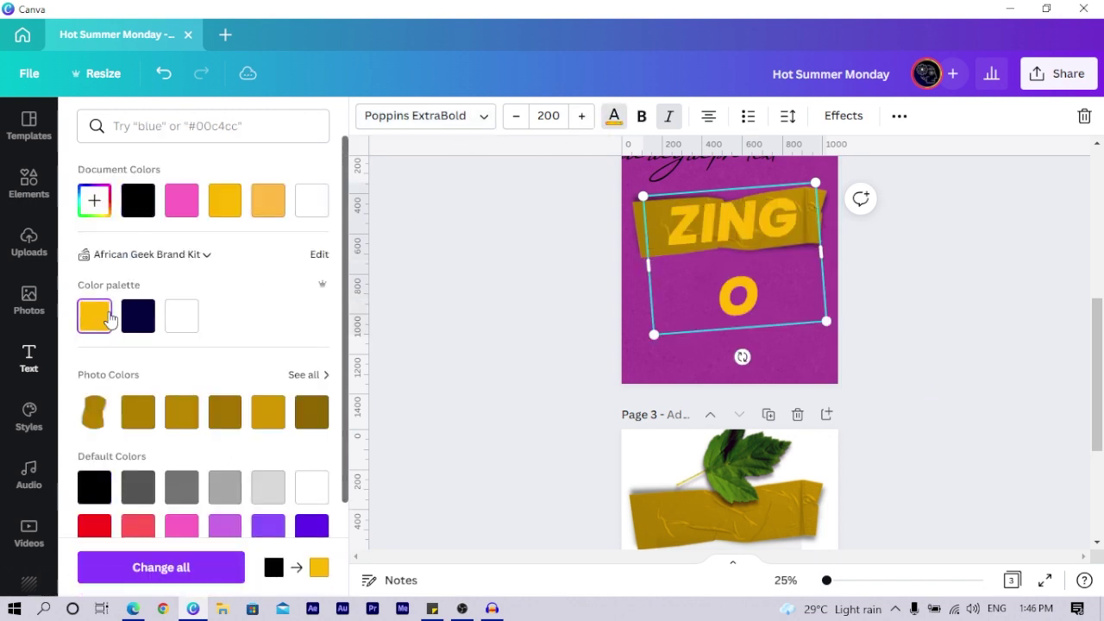
Step: Widen the ZINGO text box so the whole word fits on one line across the tape
{"action": "left_click", "coordinate": [640, 271]}
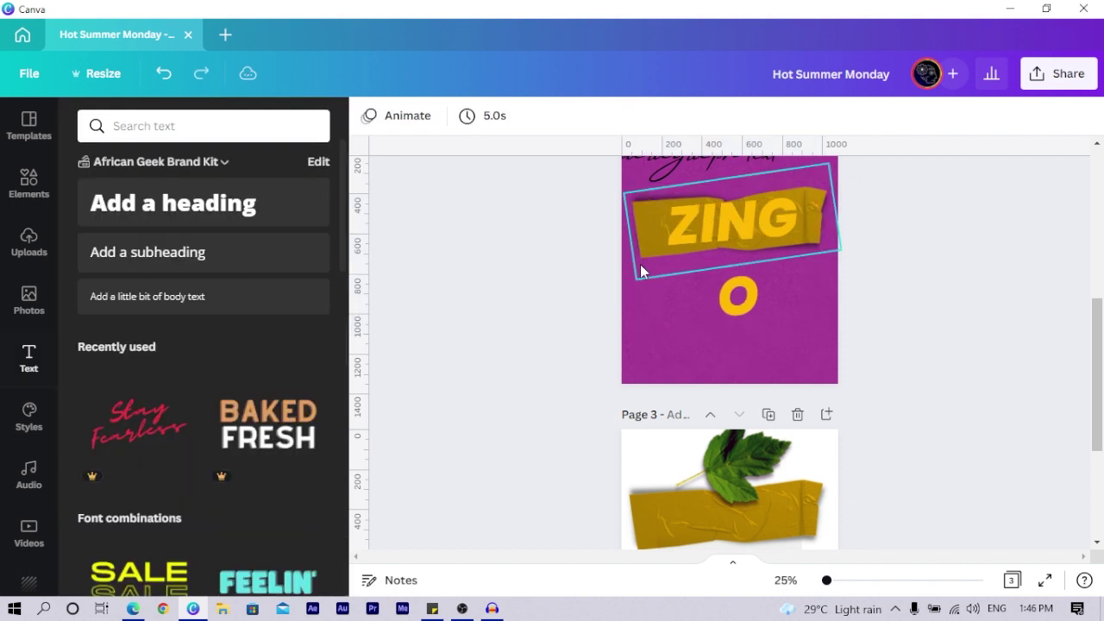
{"action": "left_click", "coordinate": [684, 228]}
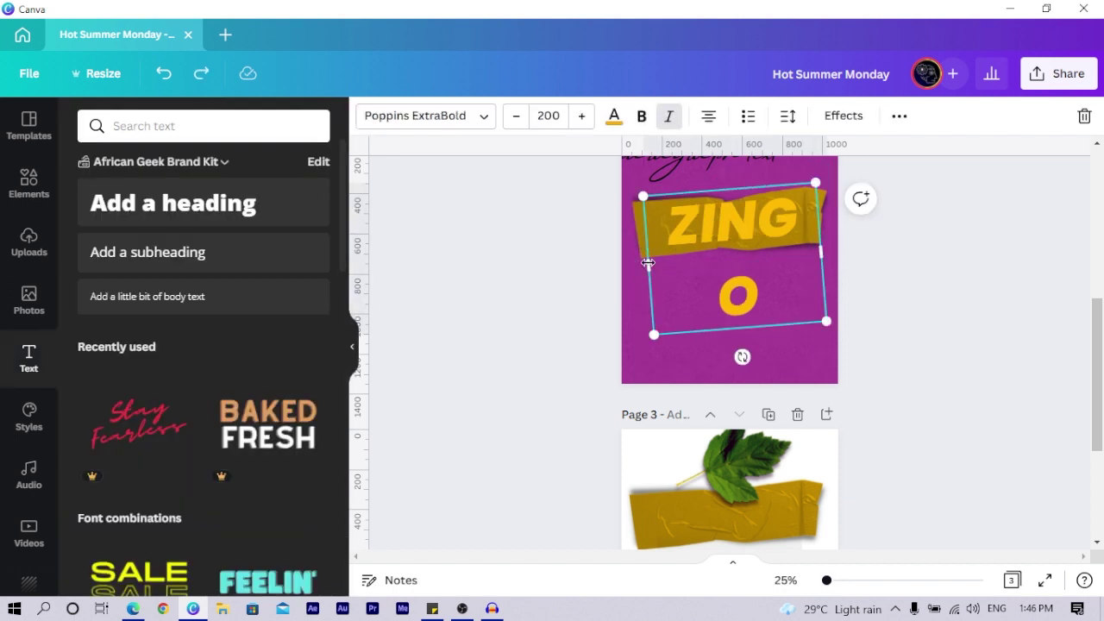
{"action": "left_click_drag", "start_coordinate": [647, 263], "coordinate": [621, 279]}
{"action": "left_click", "coordinate": [712, 266]}
{"action": "left_click", "coordinate": [716, 244]}
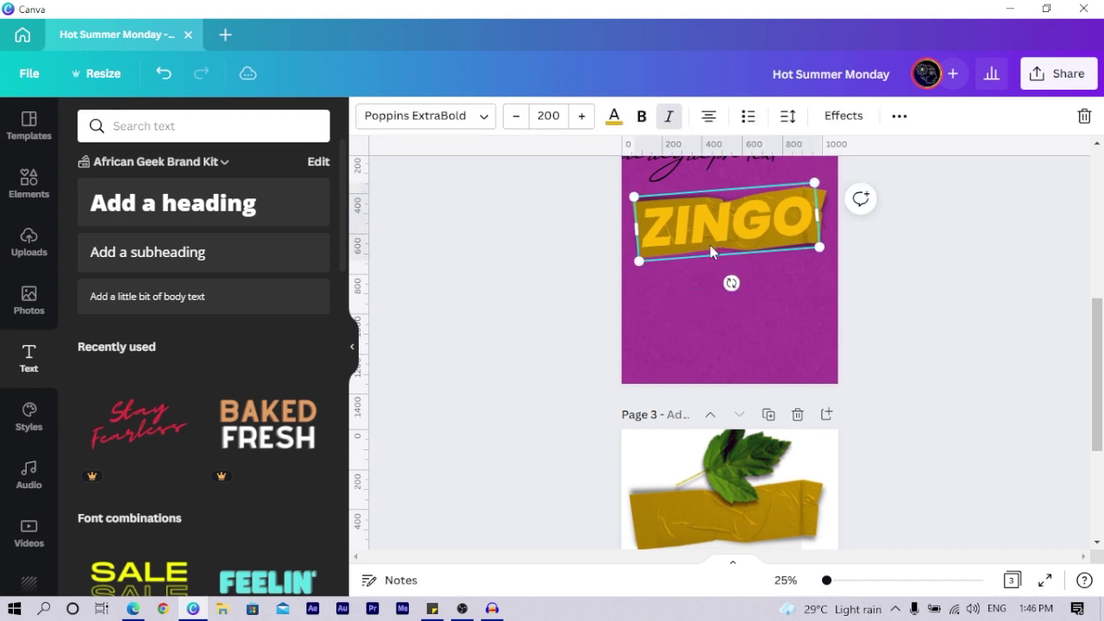
Step: Recolour the ZINGO text with the light orange from the document colours, matching SUMMER on page 1
{"action": "scroll", "coordinate": [672, 269], "scroll_direction": "up", "scroll_amount": 5}
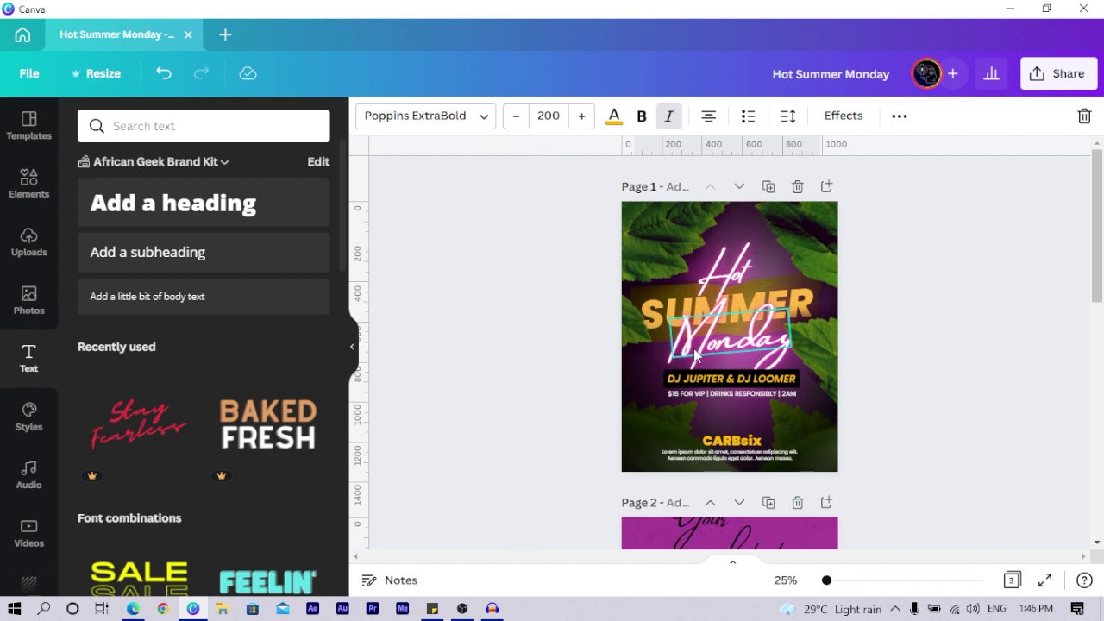
{"action": "scroll", "coordinate": [695, 354], "scroll_direction": "down", "scroll_amount": 5}
{"action": "scroll", "coordinate": [748, 308], "scroll_direction": "up", "scroll_amount": 1}
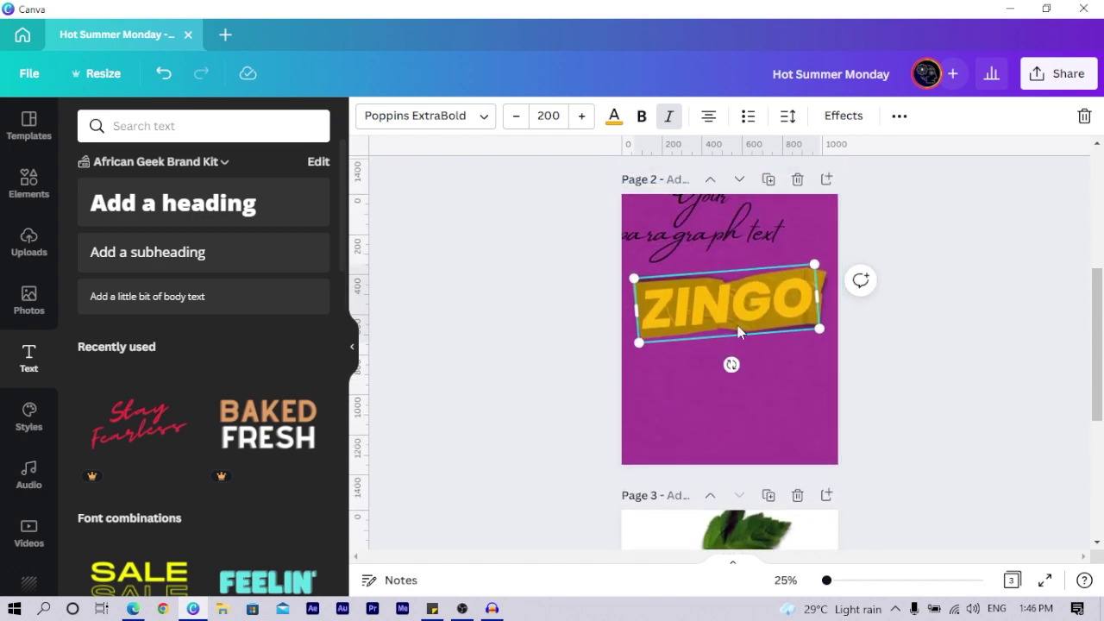
{"action": "left_click", "coordinate": [614, 116]}
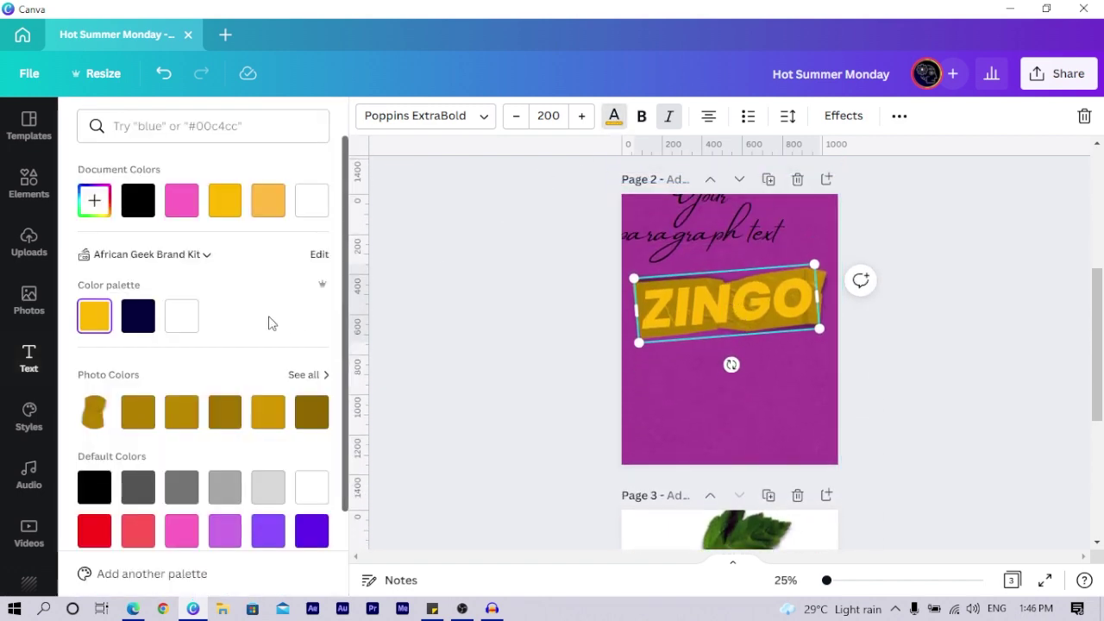
{"action": "left_click", "coordinate": [276, 214]}
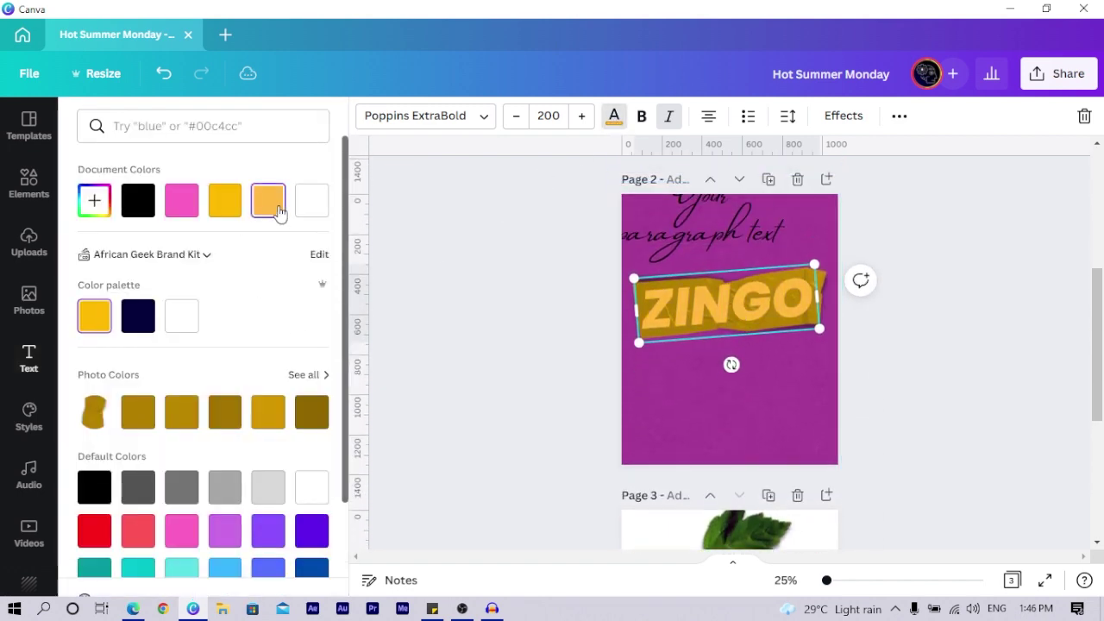
{"action": "left_click", "coordinate": [425, 348]}
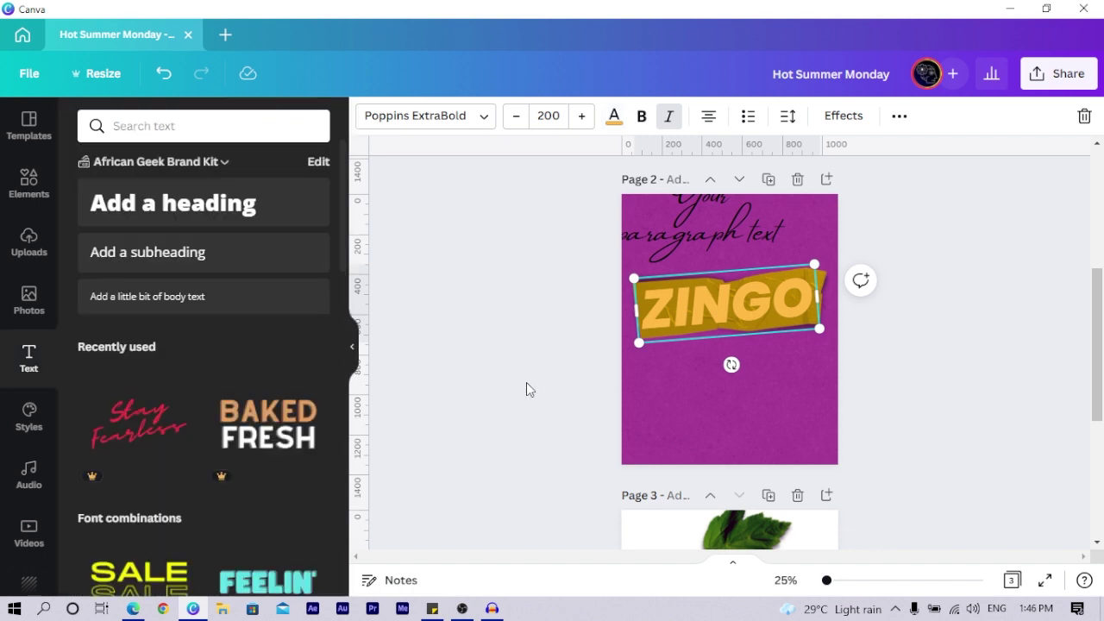
Step: Move the script placeholder text from above the tape to the empty area below it
{"action": "left_click", "coordinate": [526, 384]}
{"action": "left_click_drag", "start_coordinate": [756, 223], "coordinate": [784, 403]}
{"action": "left_click", "coordinate": [766, 301]}
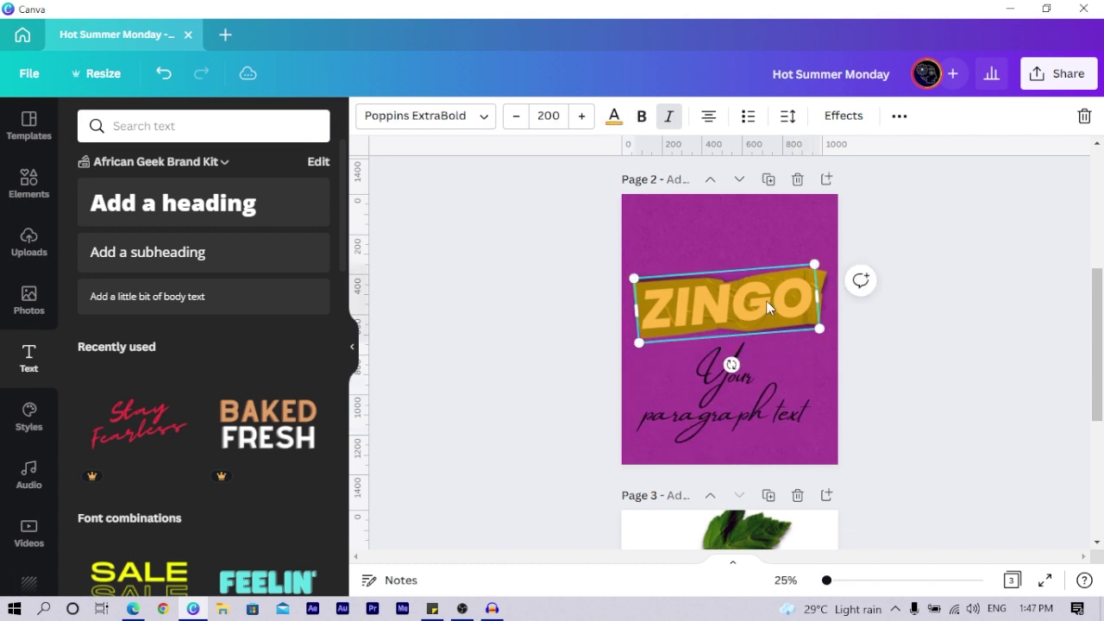
Step: Replace the script placeholder text below the tape with Hot
{"action": "left_click", "coordinate": [748, 418]}
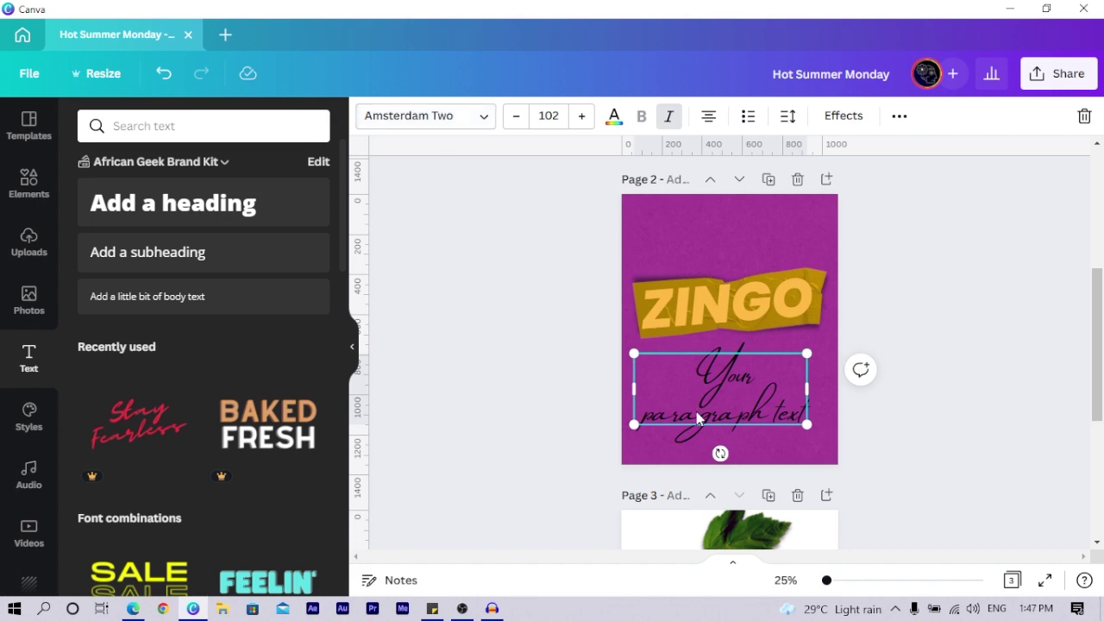
{"action": "scroll", "coordinate": [696, 412], "scroll_direction": "up", "scroll_amount": 4}
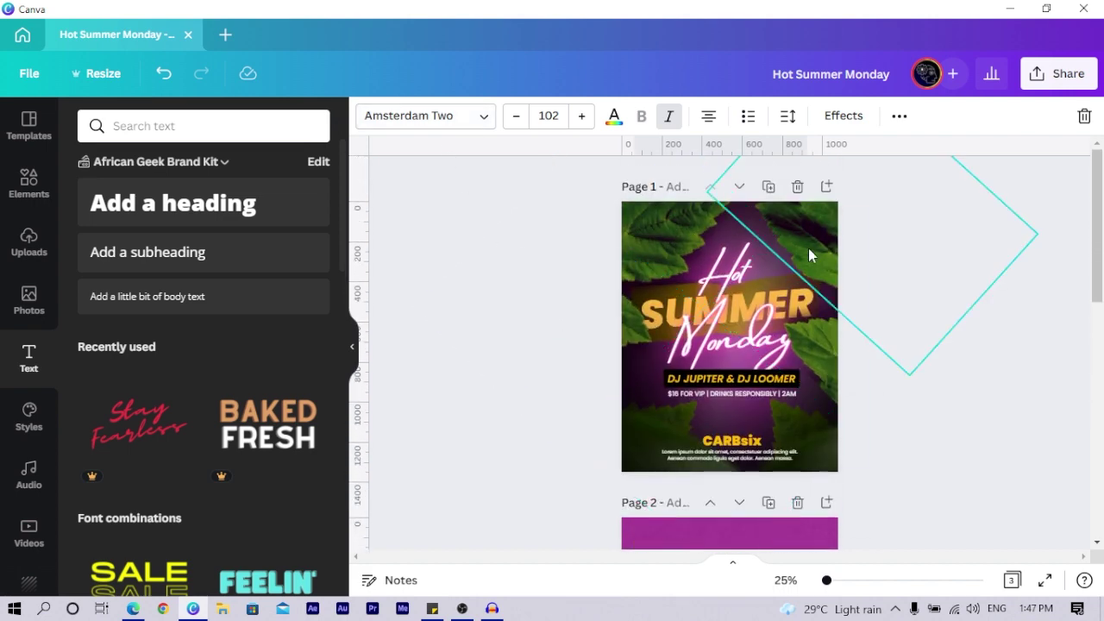
{"action": "scroll", "coordinate": [767, 436], "scroll_direction": "down", "scroll_amount": 5}
{"action": "double_click", "coordinate": [745, 289]}
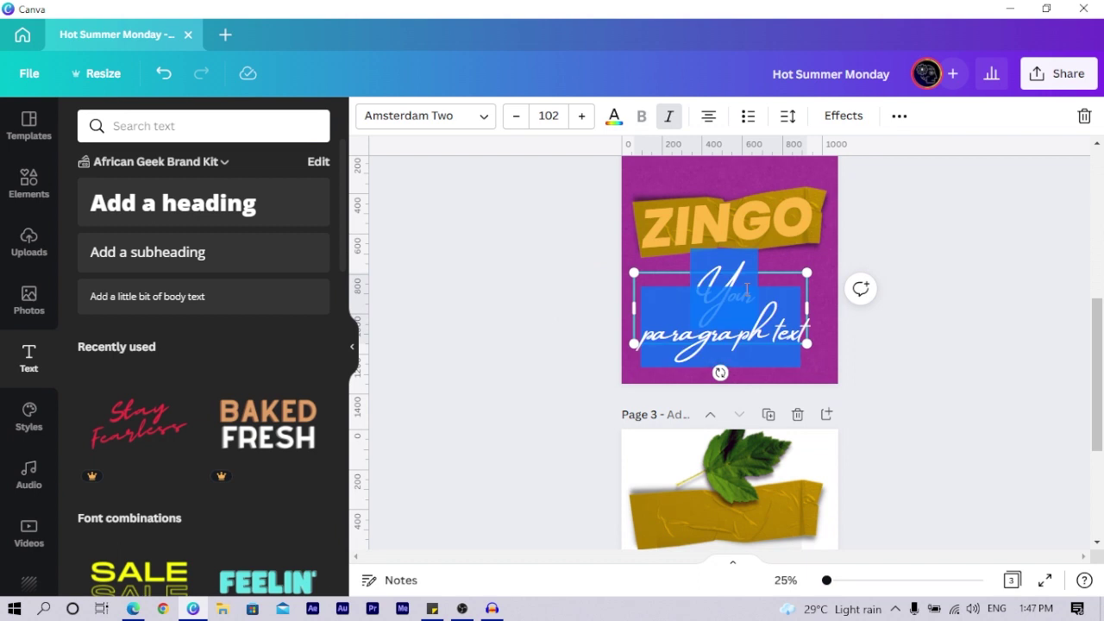
{"action": "type", "text": "Hot"}
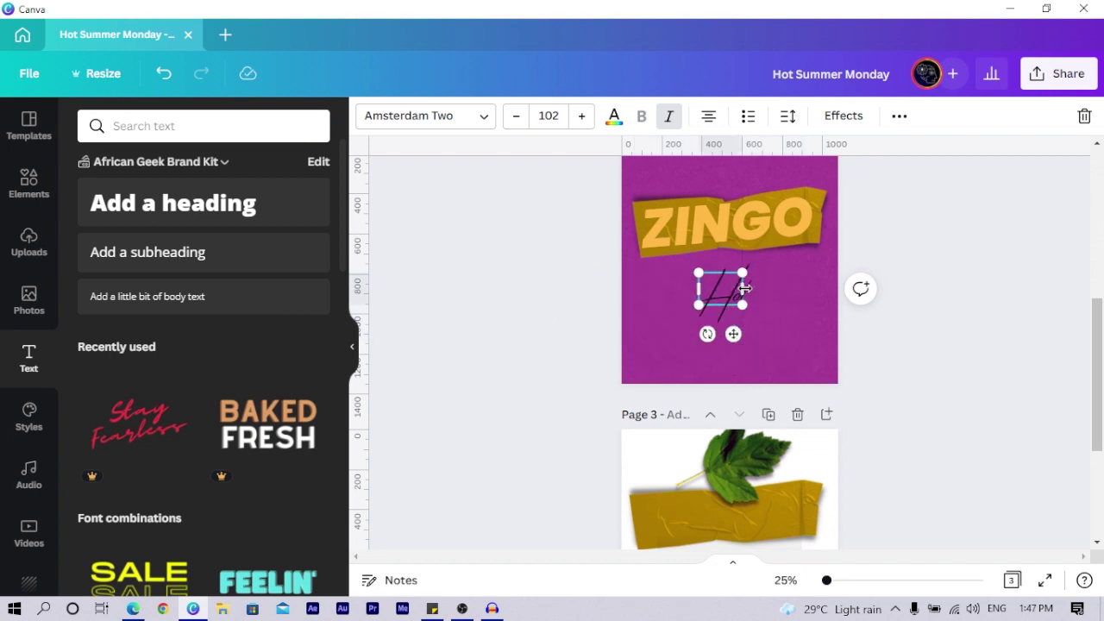
{"action": "left_click", "coordinate": [576, 313]}
Step: Duplicate the Hot text just below itself and change the copy's wording to Monday
{"action": "left_click", "coordinate": [716, 280]}
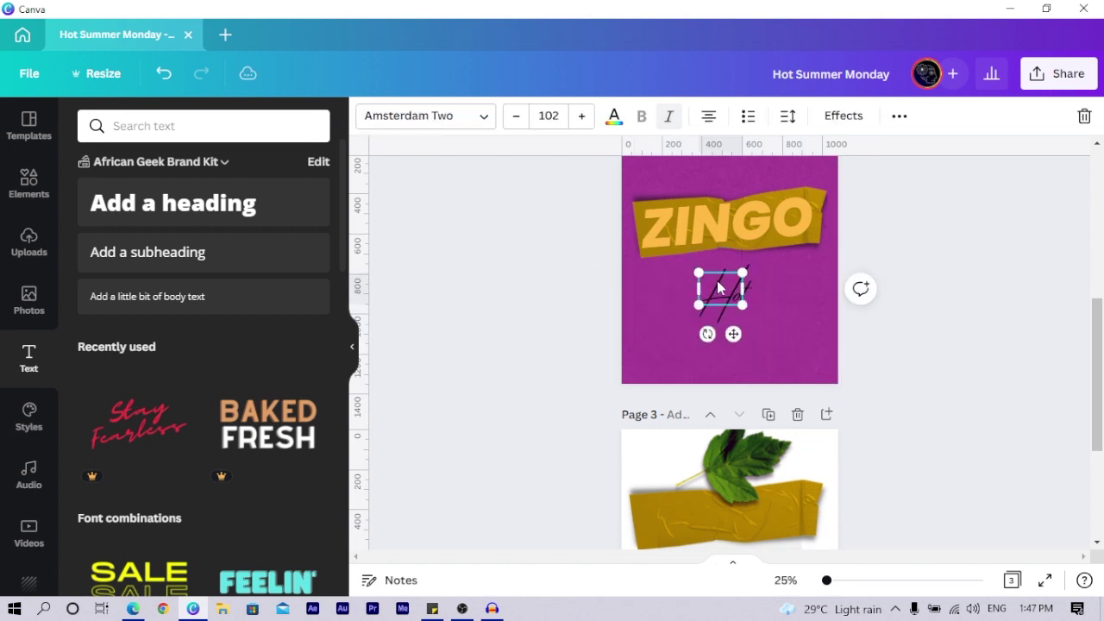
{"action": "left_click_drag", "start_coordinate": [717, 284], "coordinate": [730, 348]}
{"action": "double_click", "coordinate": [729, 345]}
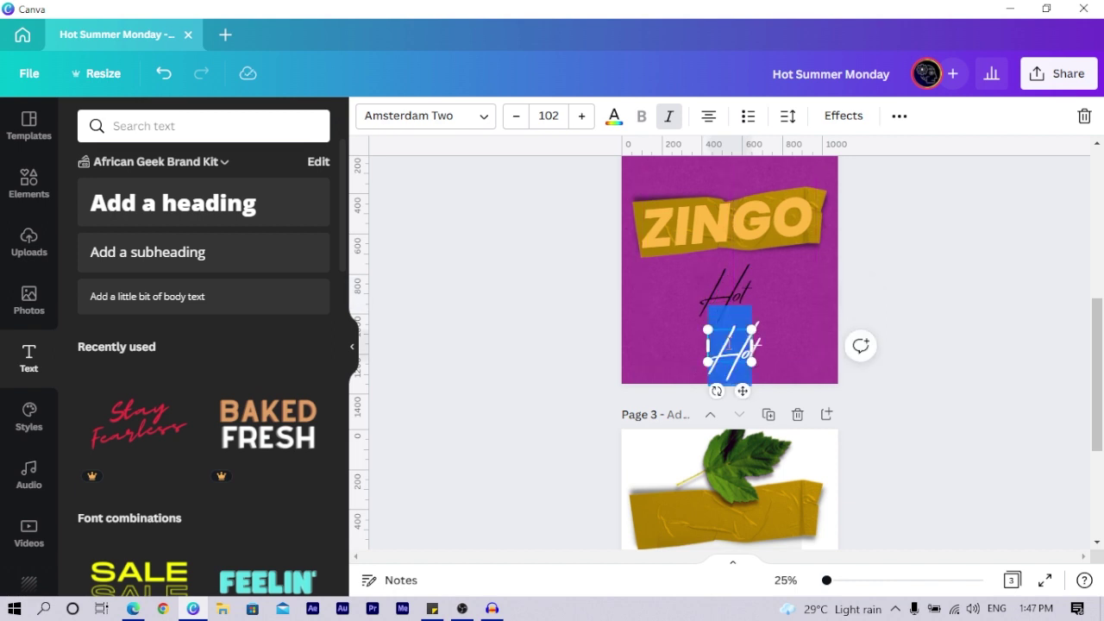
{"action": "type", "text": "S"}
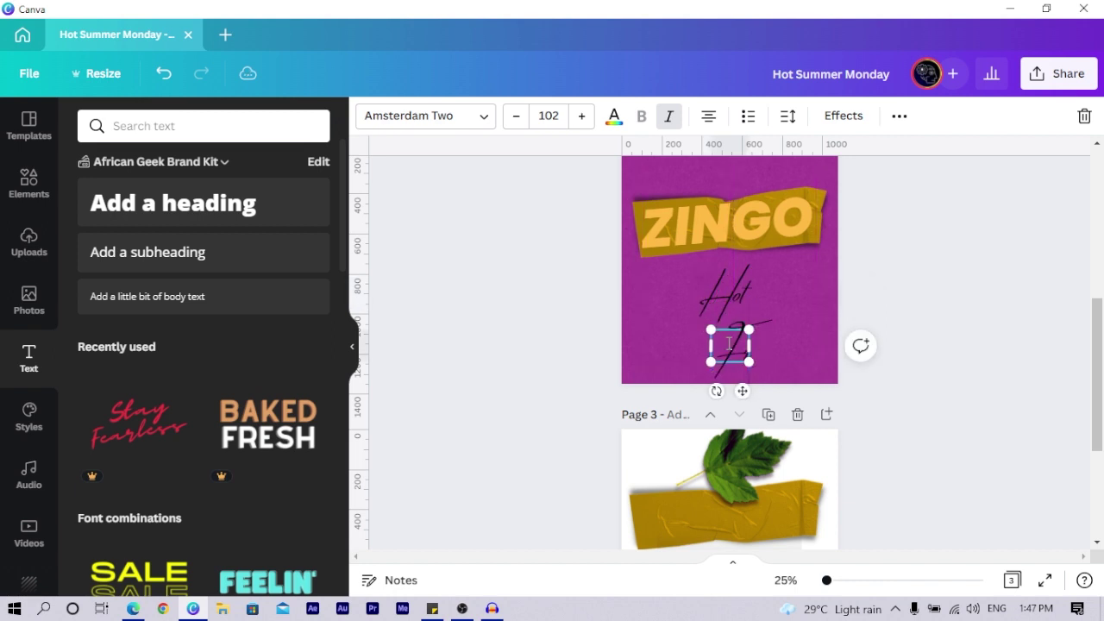
{"action": "type", "text": "riday"}
{"action": "double_click", "coordinate": [729, 344]}
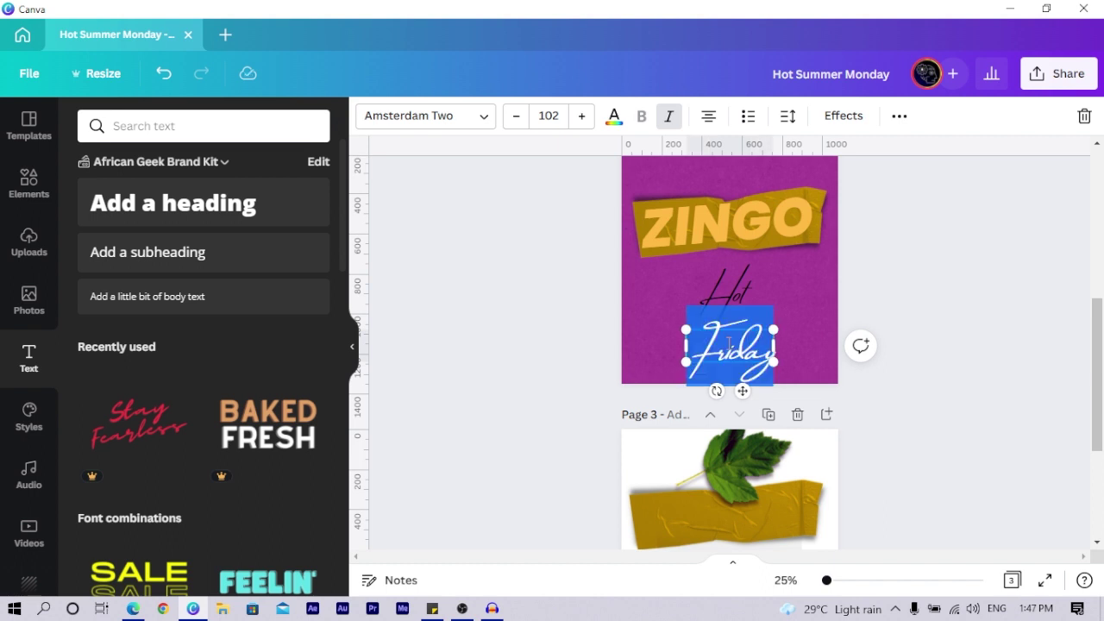
{"action": "type", "text": "Monday"}
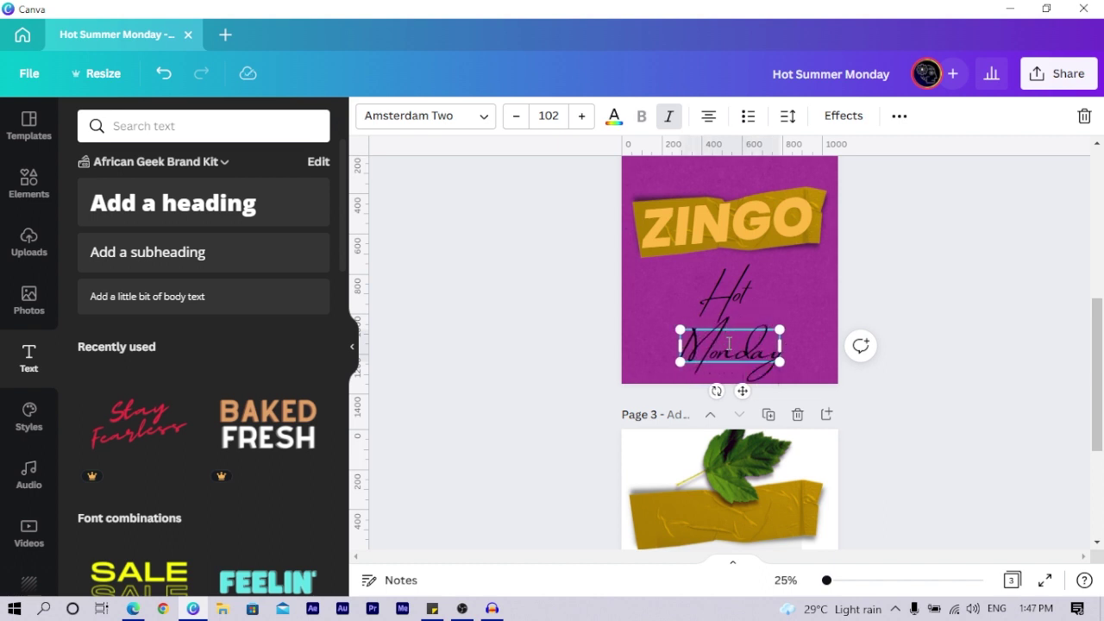
Step: Position Hot over the tape's upper edge and Monday over its lower edge, overlapping ZINGO
{"action": "left_click_drag", "start_coordinate": [722, 290], "coordinate": [722, 179]}
{"action": "left_click", "coordinate": [729, 344]}
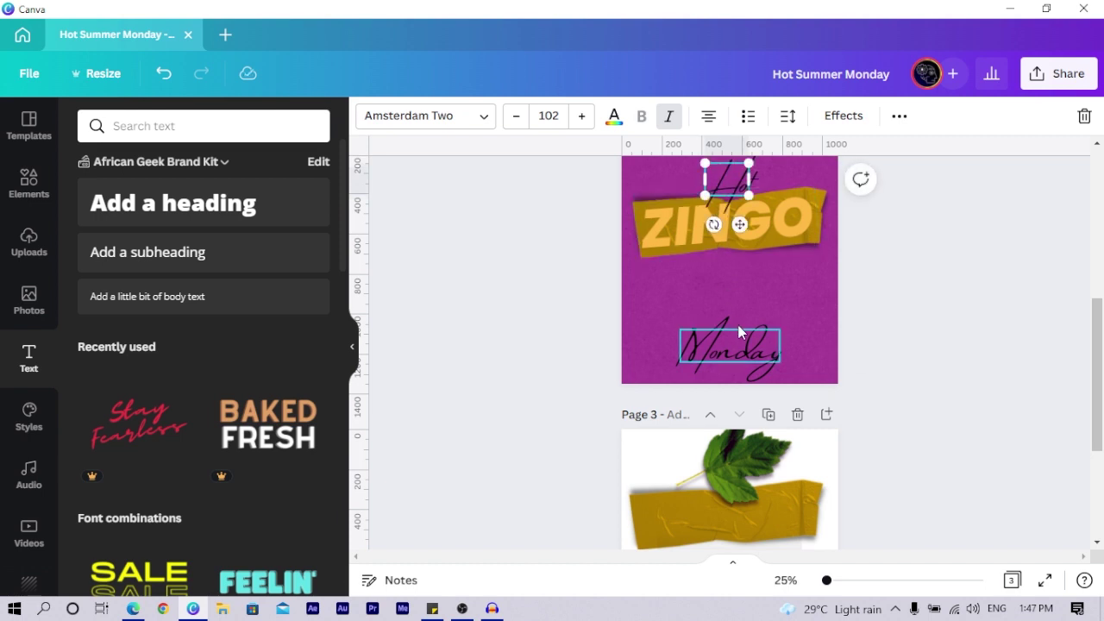
{"action": "left_click_drag", "start_coordinate": [739, 345], "coordinate": [737, 258]}
{"action": "scroll", "coordinate": [736, 258], "scroll_direction": "up", "scroll_amount": 3}
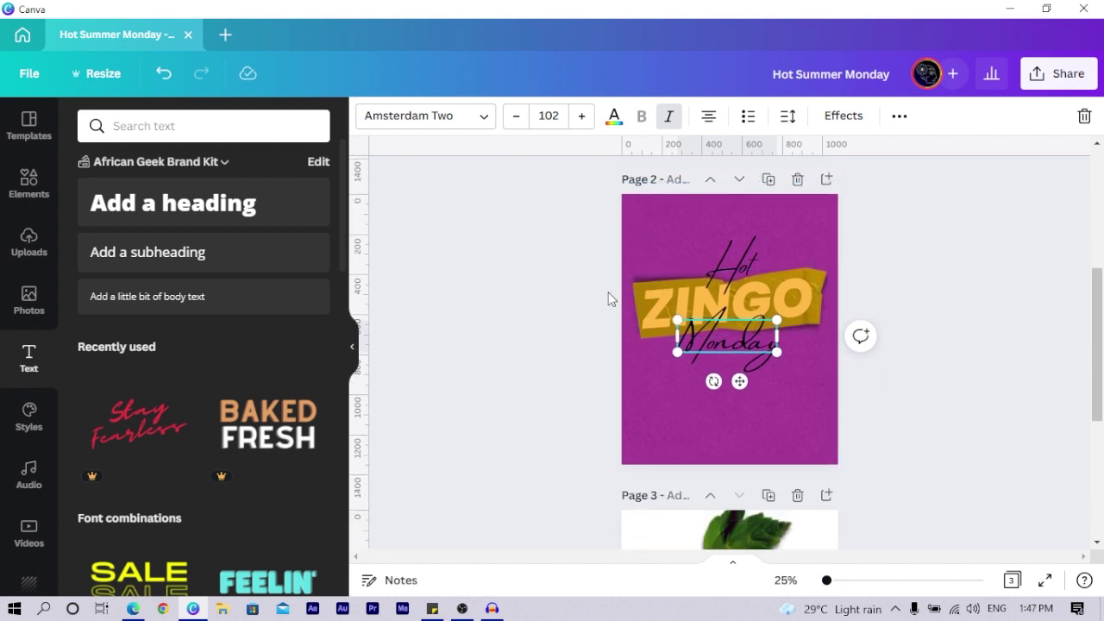
Step: Rotate the Monday text to about -7° and tilt the Hot text similarly to follow the tape
{"action": "left_click_drag", "start_coordinate": [708, 382], "coordinate": [720, 383]}
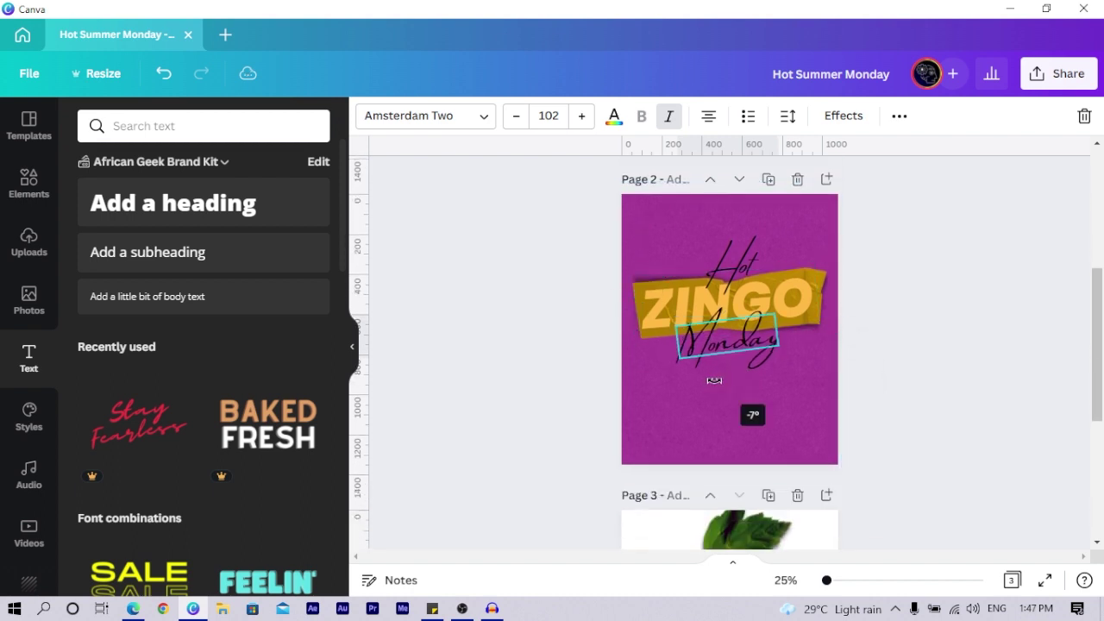
{"action": "left_click", "coordinate": [727, 258]}
{"action": "left_click_drag", "start_coordinate": [715, 303], "coordinate": [708, 308]}
{"action": "left_click", "coordinate": [507, 342]}
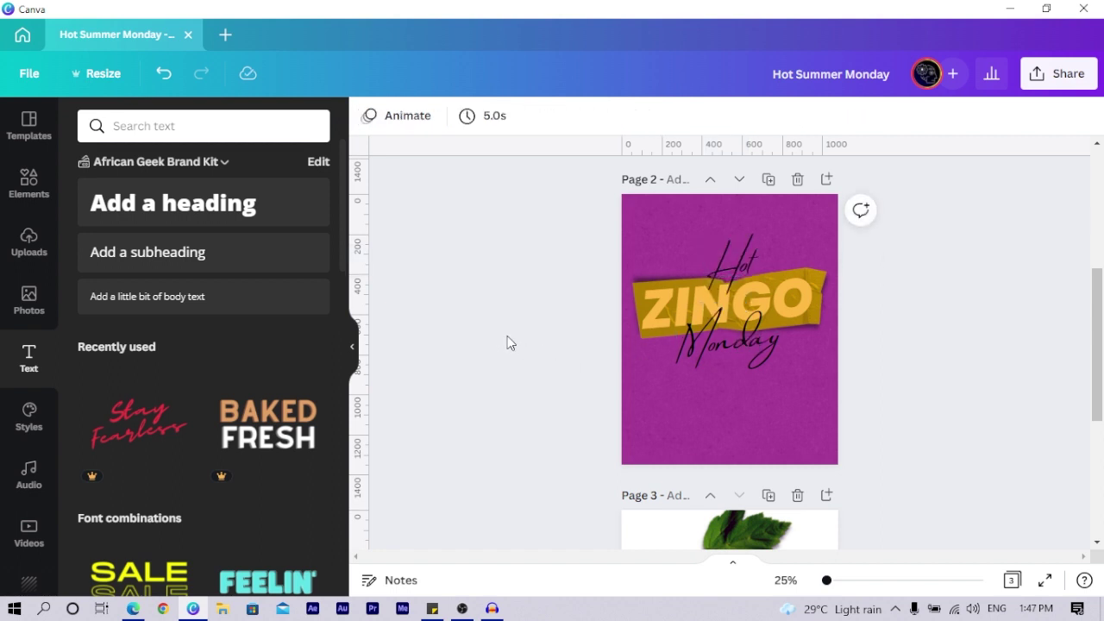
Step: Select the Hot and Monday texts together and colour them white
{"action": "left_click", "coordinate": [723, 334]}
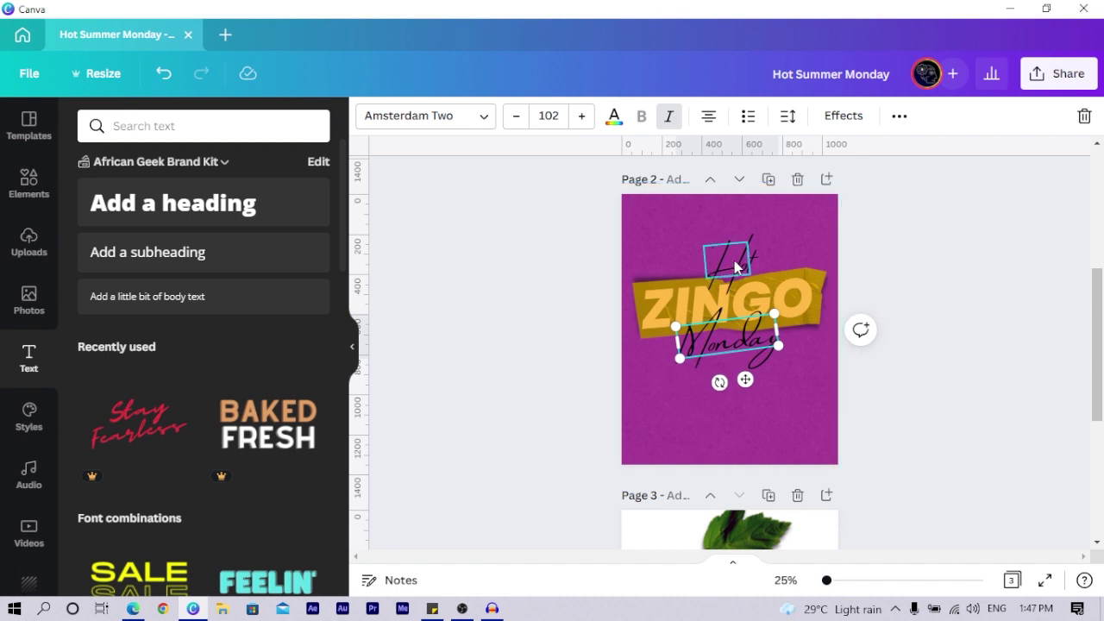
{"action": "left_click", "coordinate": [737, 268], "text": "shift"}
{"action": "left_click", "coordinate": [608, 121]}
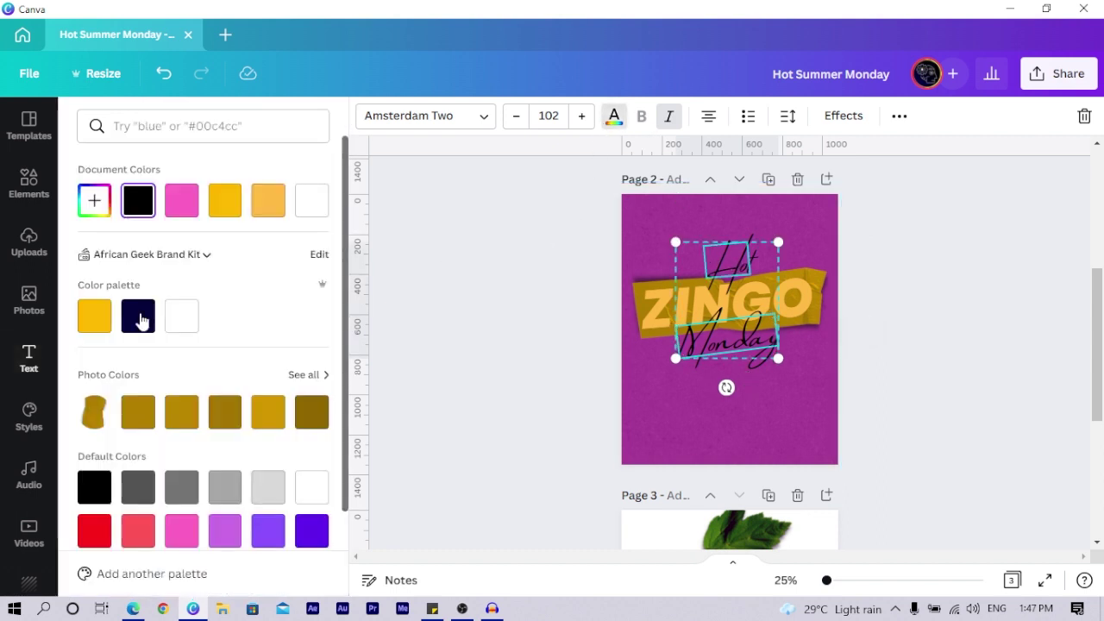
{"action": "left_click", "coordinate": [180, 321]}
{"action": "left_click", "coordinate": [467, 400]}
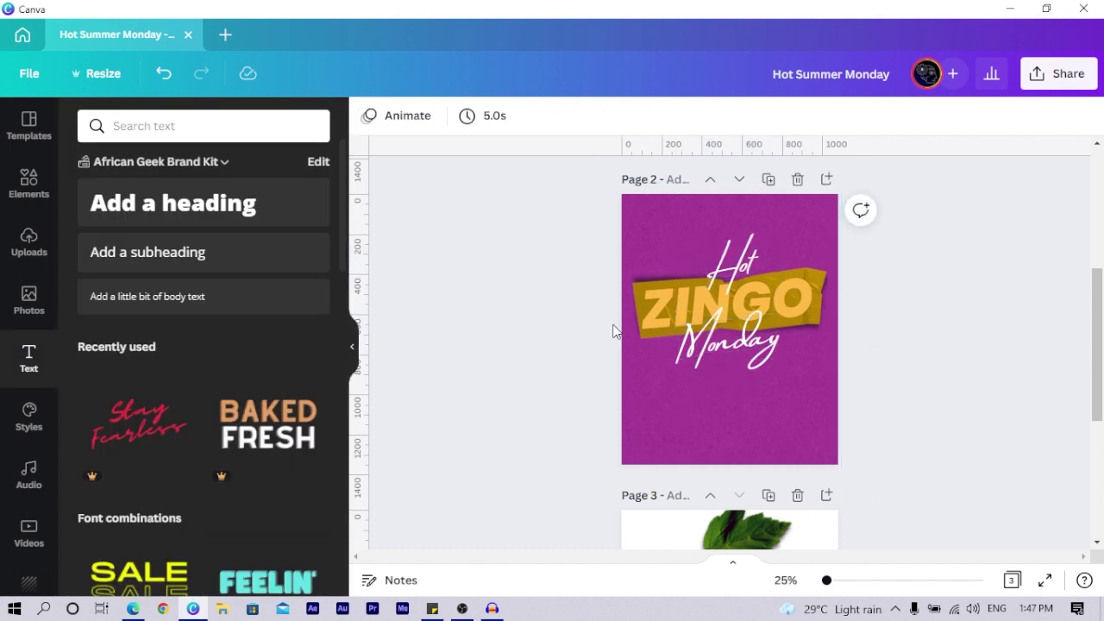
Step: Apply the Neon text effect to the Hot text above the tape
{"action": "key", "text": "ctrl+plus"}
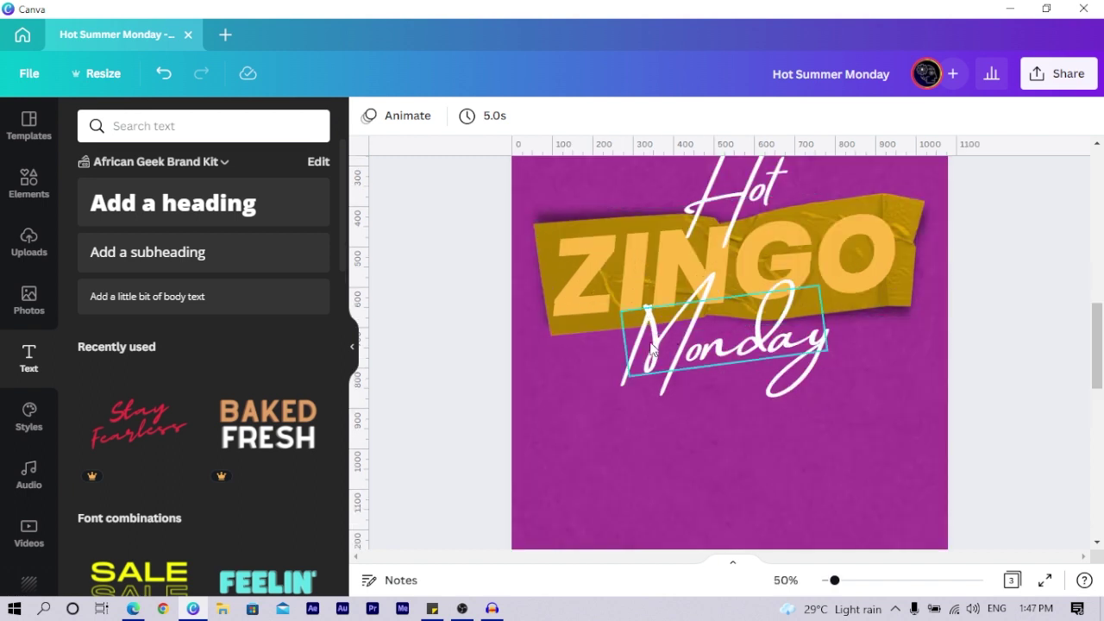
{"action": "scroll", "coordinate": [680, 381], "scroll_direction": "up", "scroll_amount": 2}
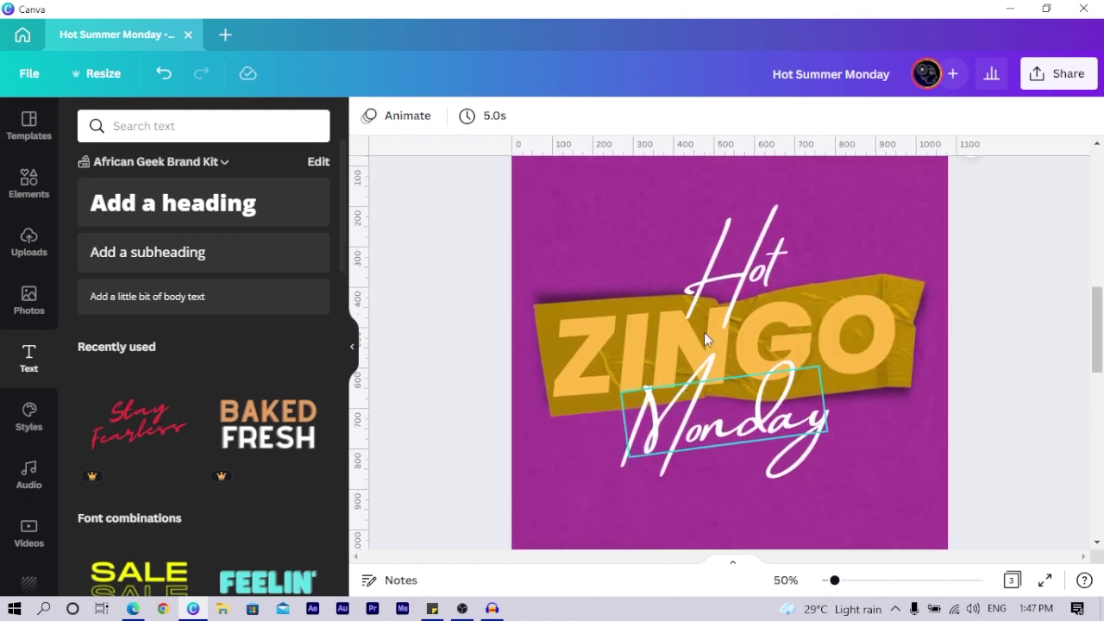
{"action": "left_click", "coordinate": [738, 276]}
{"action": "mouse_move", "coordinate": [738, 278]}
{"action": "left_mouse_down"}
{"action": "mouse_move", "coordinate": [749, 308]}
{"action": "mouse_move", "coordinate": [753, 279]}
{"action": "left_mouse_up"}
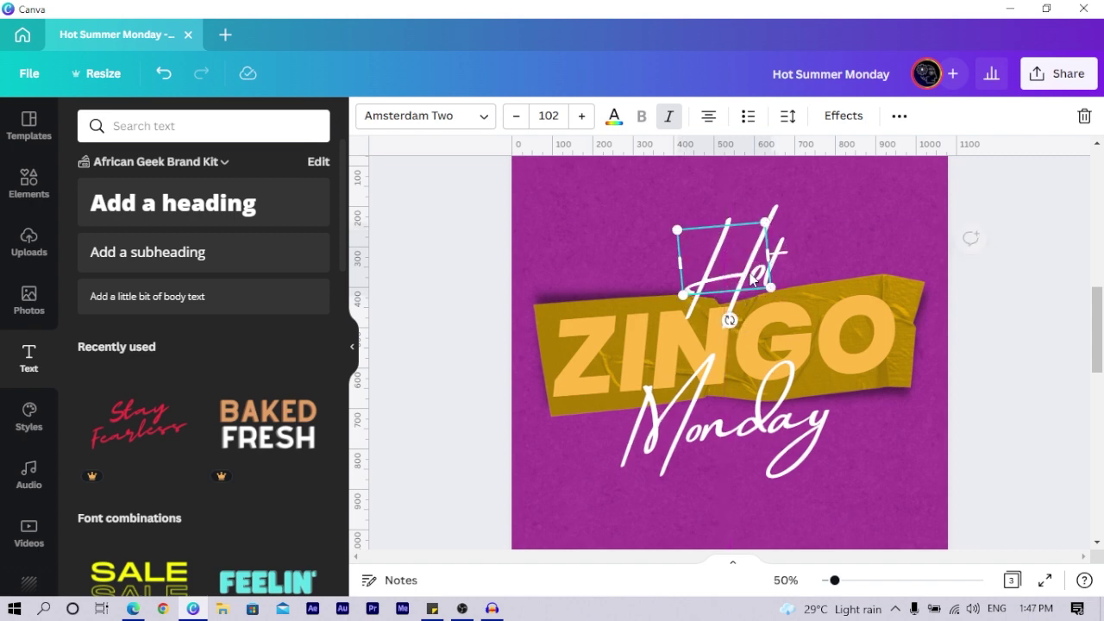
{"action": "left_click", "coordinate": [844, 118]}
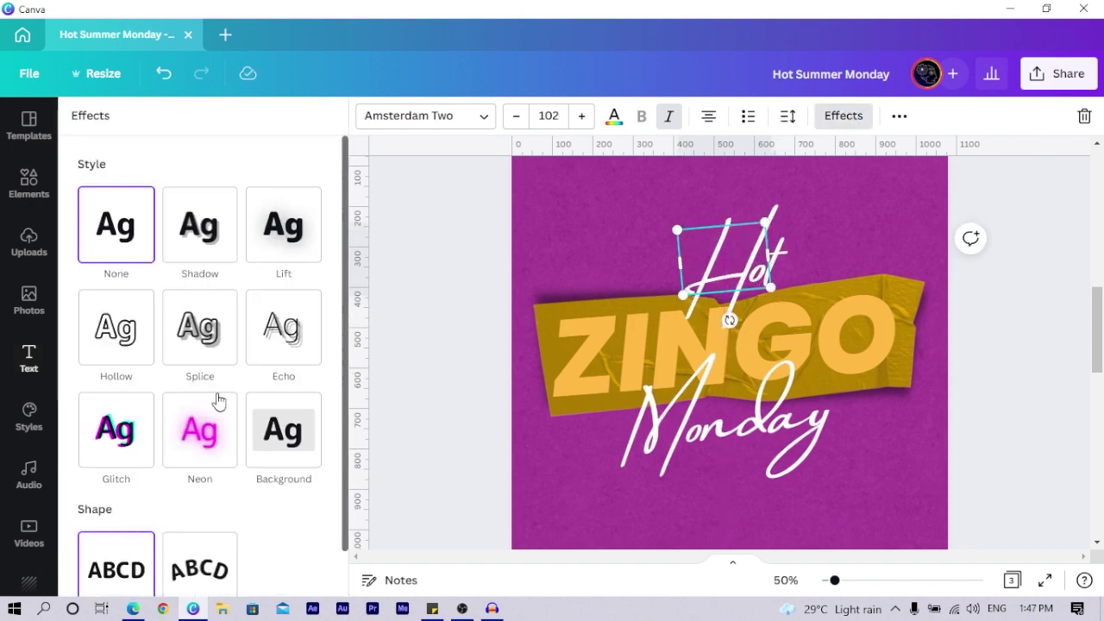
{"action": "left_click", "coordinate": [208, 440]}
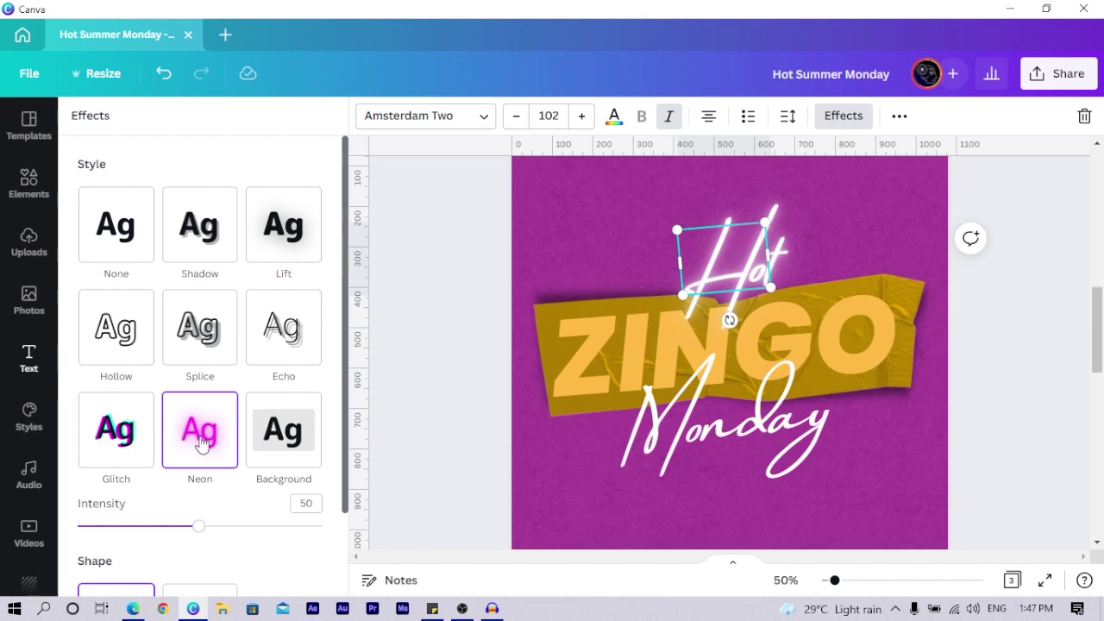
{"action": "scroll", "coordinate": [200, 444], "scroll_direction": "down", "scroll_amount": 2}
{"action": "scroll", "coordinate": [225, 451], "scroll_direction": "down", "scroll_amount": 1}
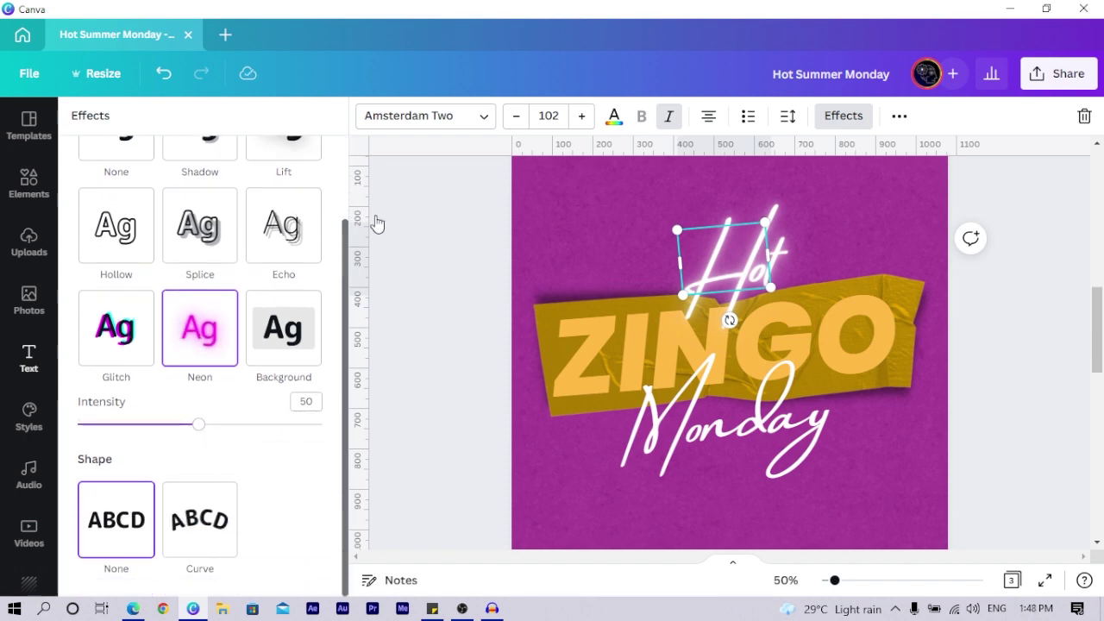
Step: Change the neon Hot text's colour to the pink already used in the document
{"action": "left_click", "coordinate": [613, 118]}
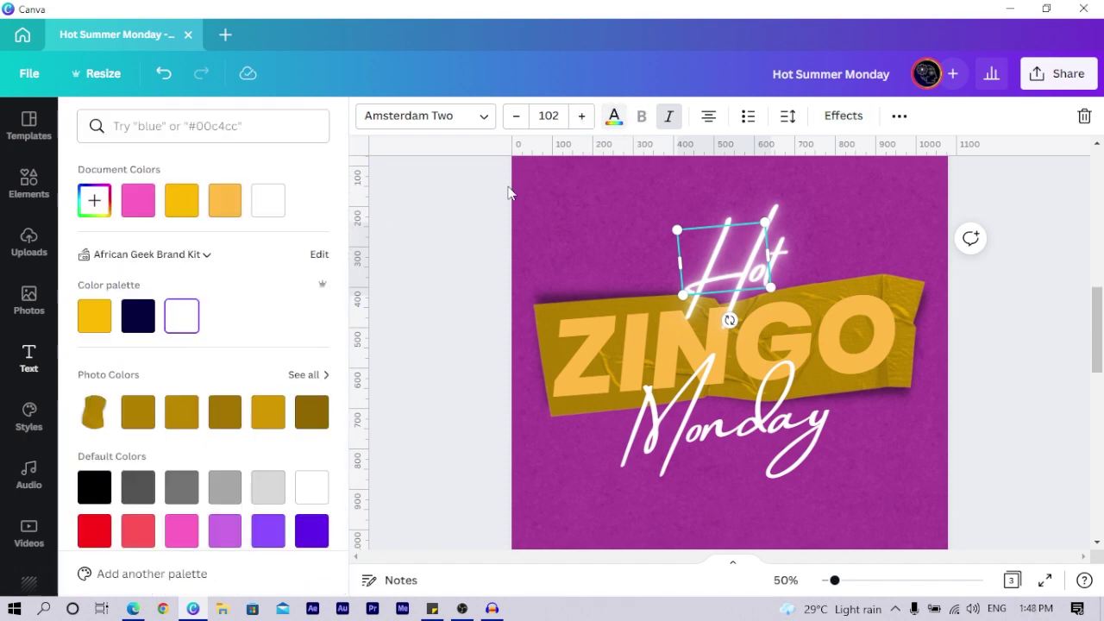
{"action": "scroll", "coordinate": [231, 357], "scroll_direction": "down", "scroll_amount": 2}
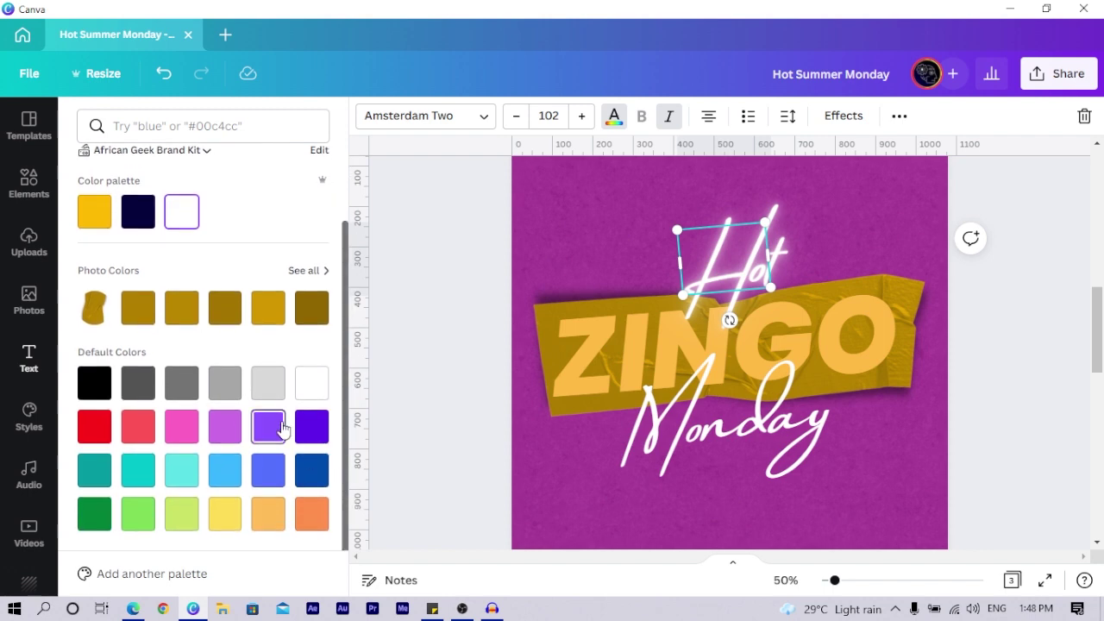
{"action": "left_click", "coordinate": [138, 205]}
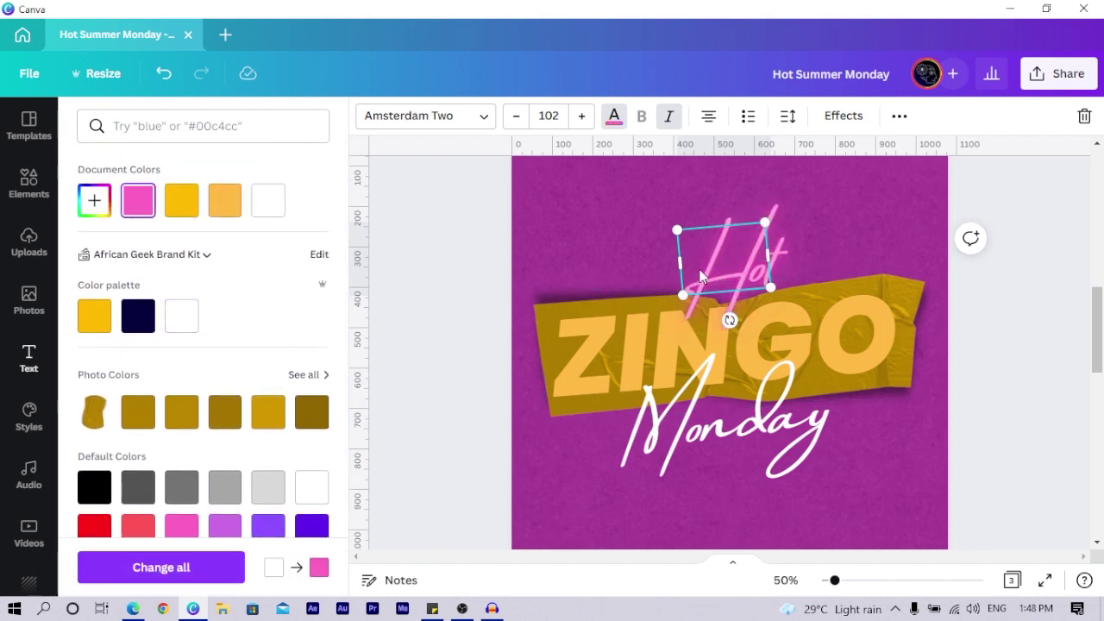
{"action": "key", "text": "Escape"}
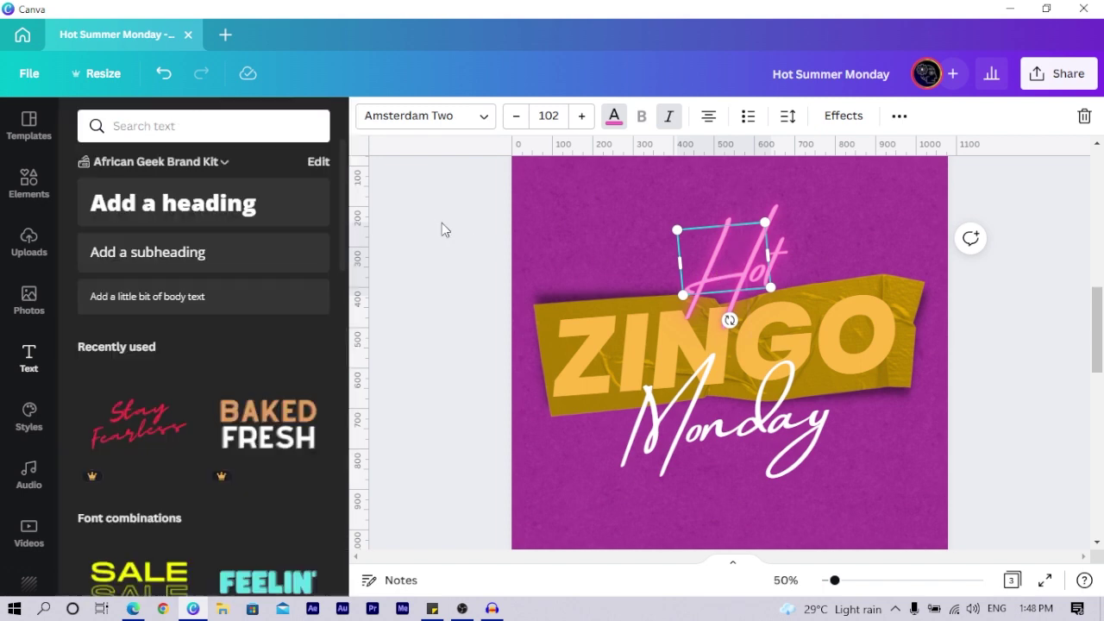
{"action": "left_click", "coordinate": [426, 257]}
Step: Send the pink neon Hot text one layer backward so it glows behind the white Hot copy
{"action": "left_click", "coordinate": [728, 272]}
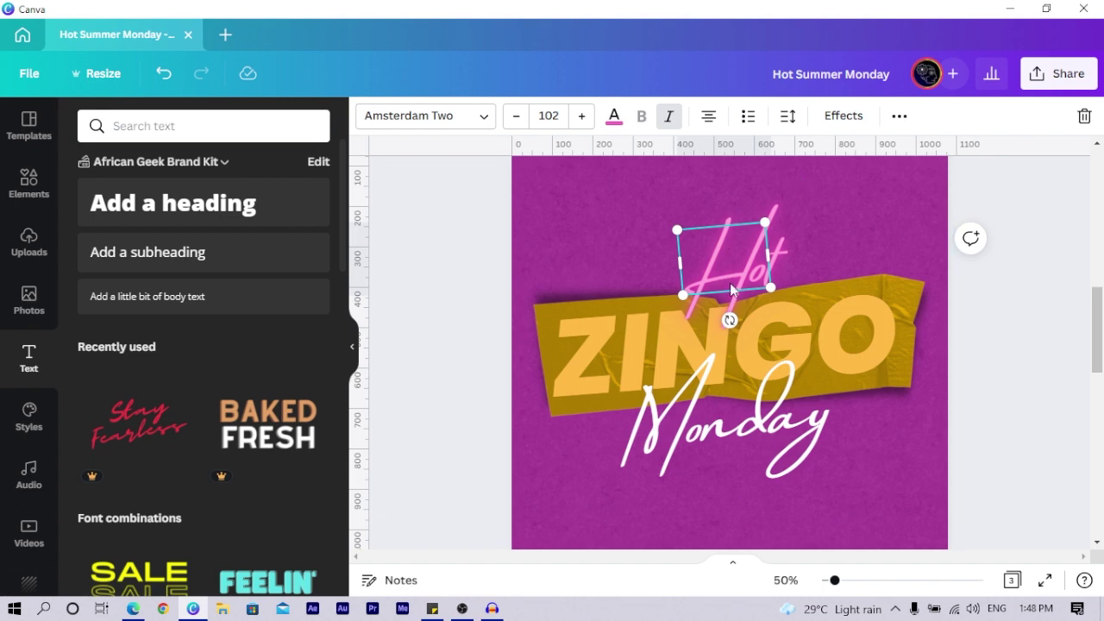
{"action": "left_click", "coordinate": [900, 121]}
{"action": "left_click", "coordinate": [698, 157]}
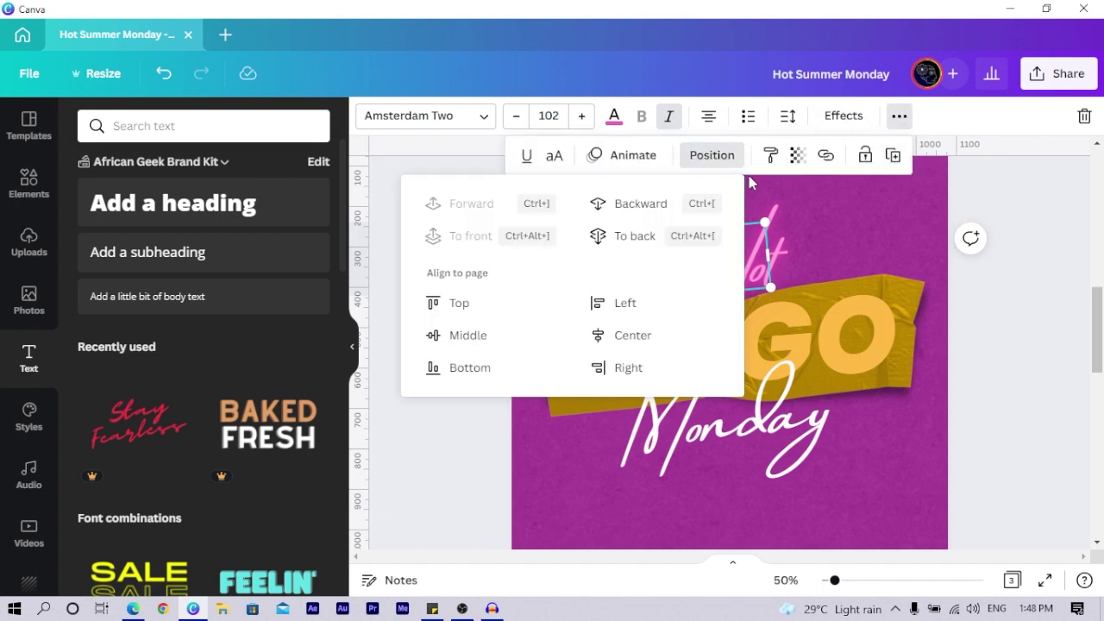
{"action": "left_click", "coordinate": [642, 203]}
{"action": "left_click", "coordinate": [908, 405]}
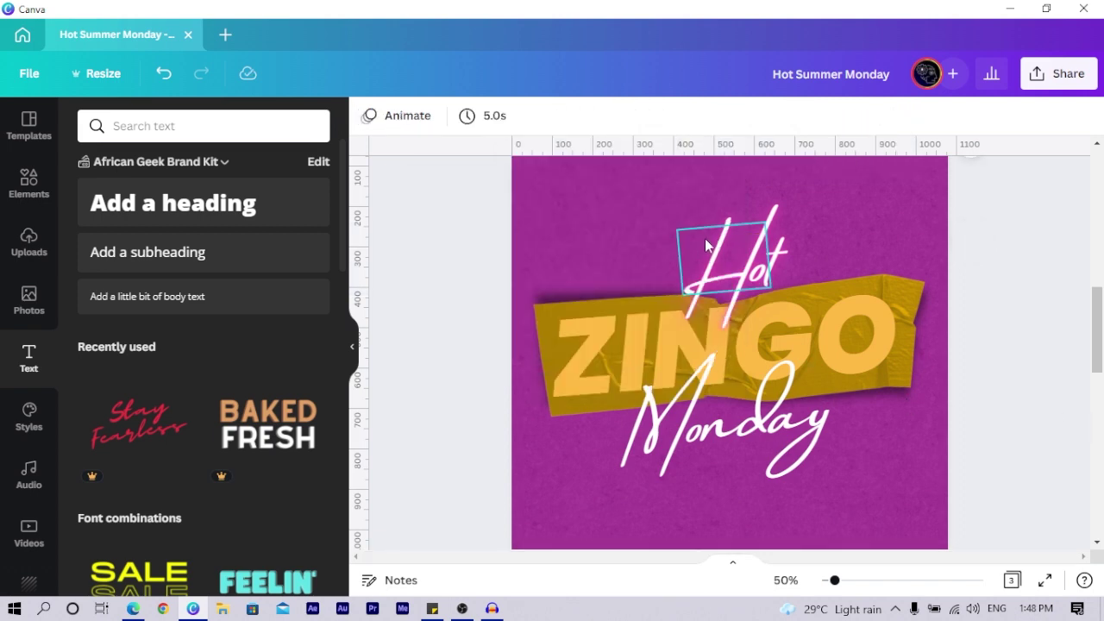
Step: Apply the Neon effect to the front Monday text and colour it the same document pink
{"action": "left_click", "coordinate": [713, 433]}
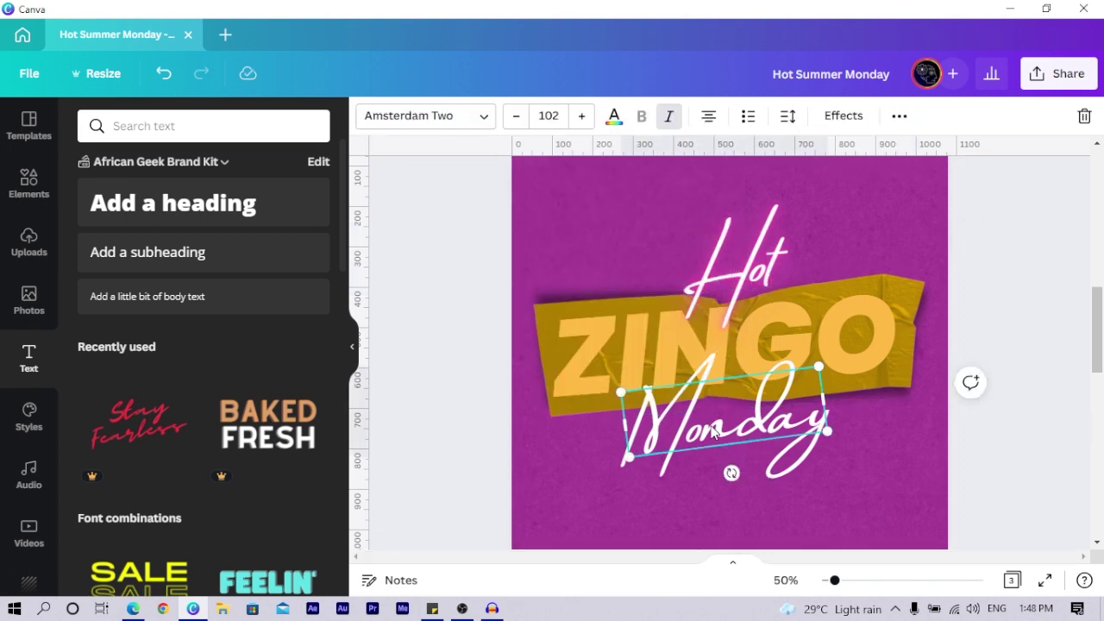
{"action": "left_click_drag", "start_coordinate": [713, 433], "coordinate": [705, 412]}
{"action": "left_click", "coordinate": [842, 120]}
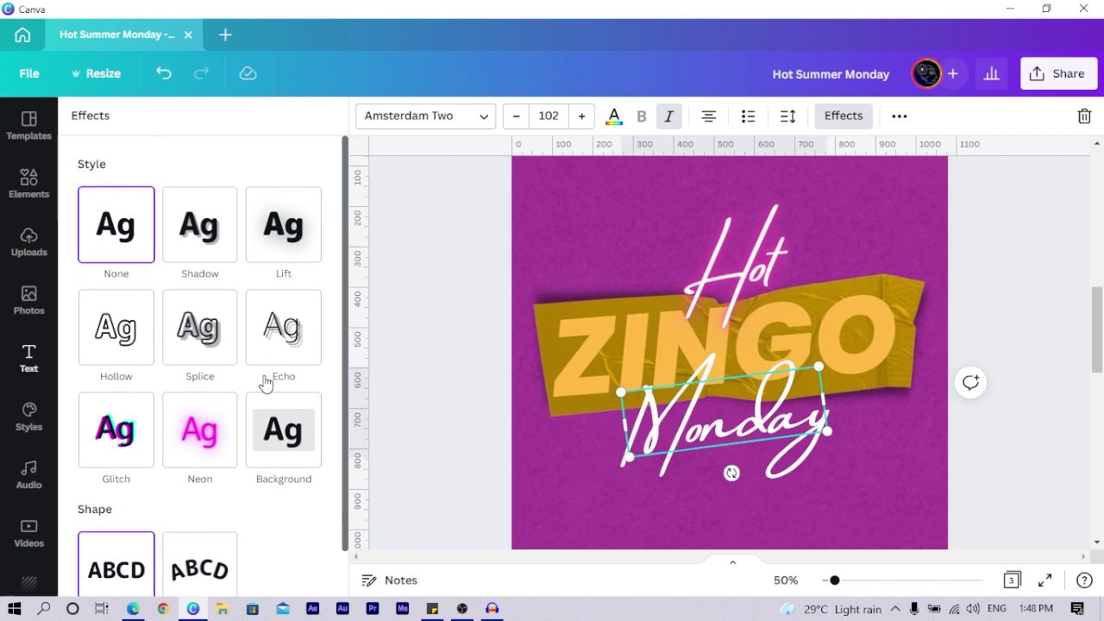
{"action": "left_click", "coordinate": [216, 450]}
{"action": "left_click", "coordinate": [614, 115]}
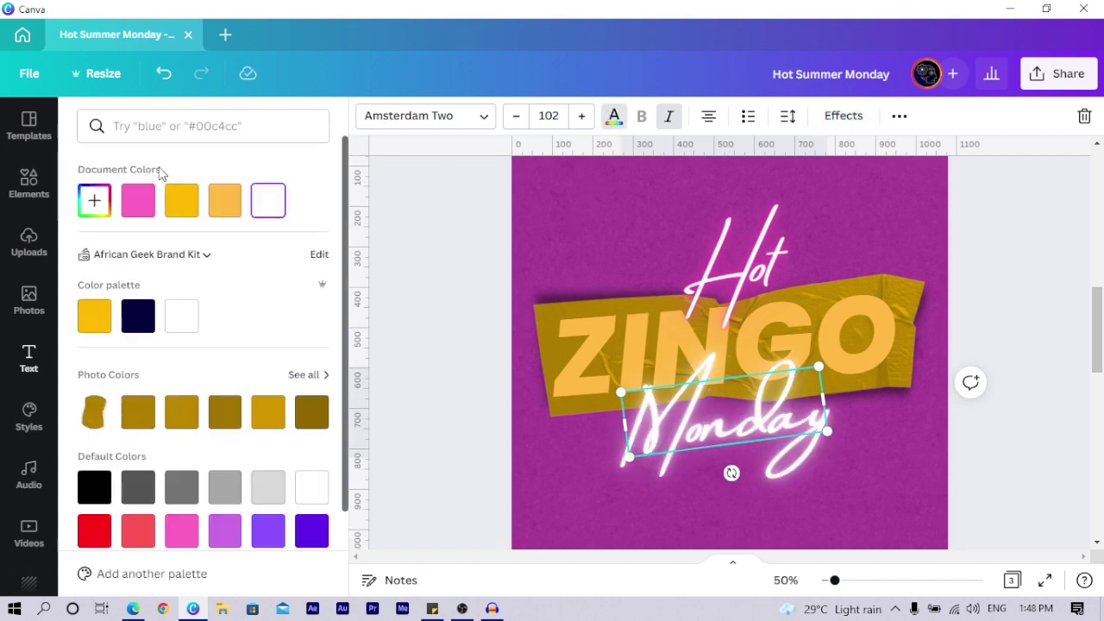
{"action": "left_click", "coordinate": [138, 201]}
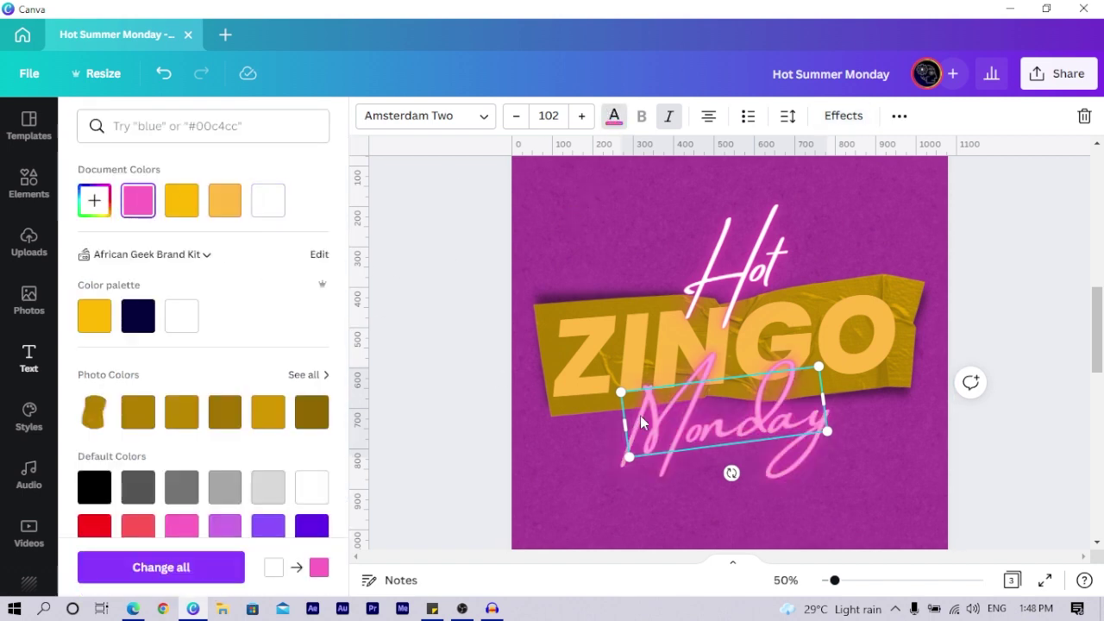
Step: Send the pink neon Monday text one layer backward behind its white copy
{"action": "left_click", "coordinate": [902, 121]}
{"action": "left_click", "coordinate": [710, 156]}
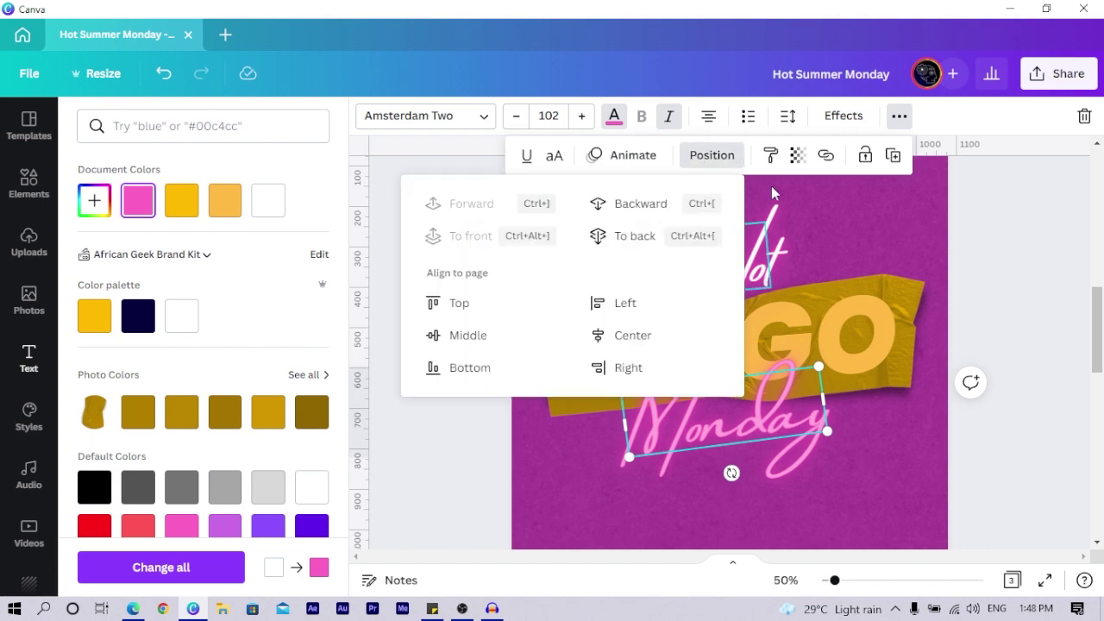
{"action": "left_click", "coordinate": [654, 205]}
{"action": "left_click", "coordinate": [1016, 302]}
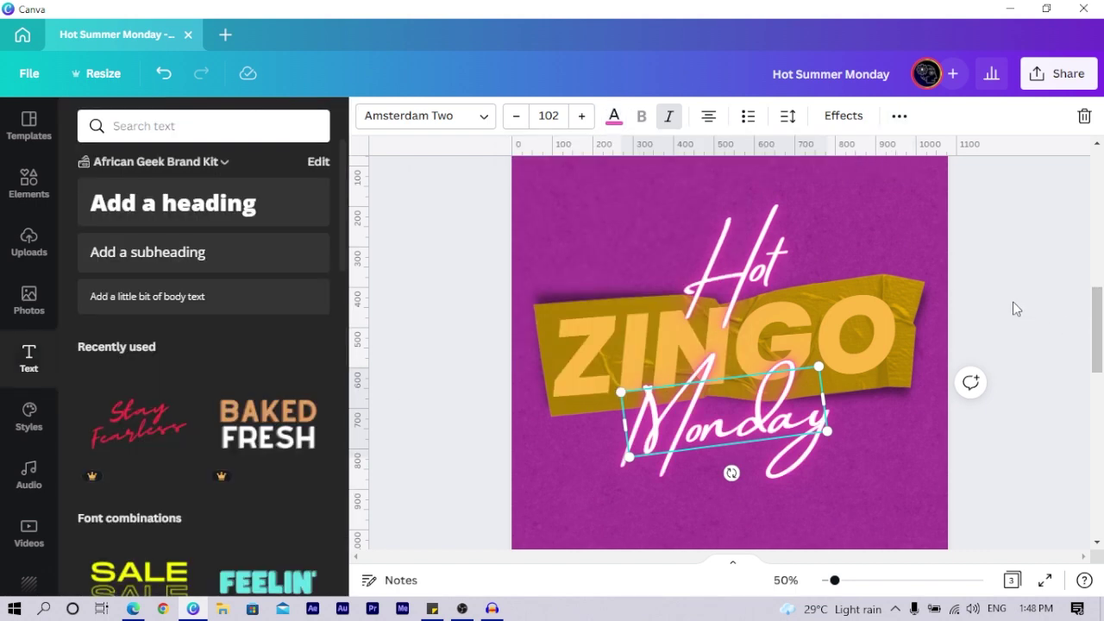
{"action": "left_click", "coordinate": [1040, 344]}
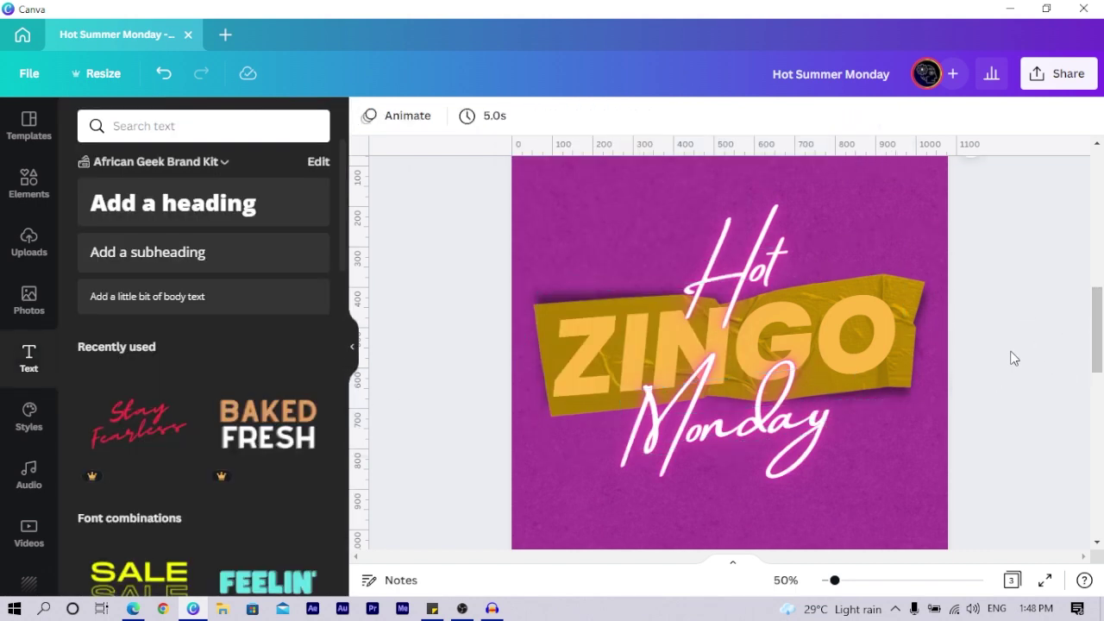
Step: Move the black gradient image up onto the lower left part of page 2, over the purple background
{"action": "scroll", "coordinate": [1014, 358], "scroll_direction": "up", "scroll_amount": 5}
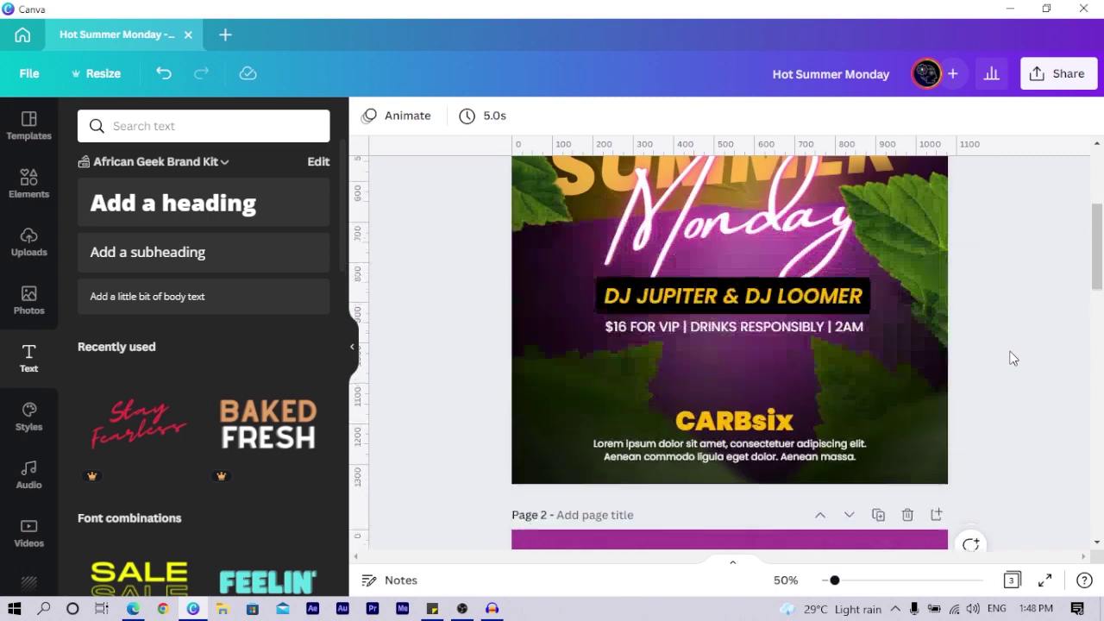
{"action": "scroll", "coordinate": [1013, 358], "scroll_direction": "down", "scroll_amount": 6}
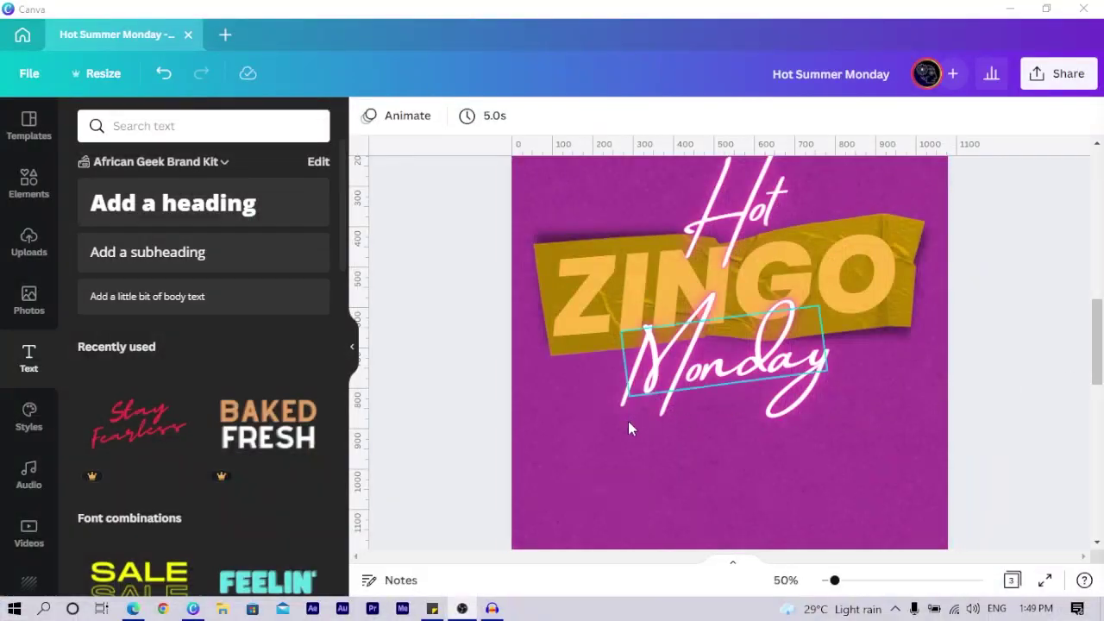
{"action": "scroll", "coordinate": [628, 421], "scroll_direction": "down", "scroll_amount": 5}
{"action": "scroll", "coordinate": [616, 449], "scroll_direction": "down", "scroll_amount": 3}
{"action": "left_click_drag", "start_coordinate": [658, 469], "coordinate": [651, 300]}
{"action": "scroll", "coordinate": [773, 390], "scroll_direction": "up", "scroll_amount": 2}
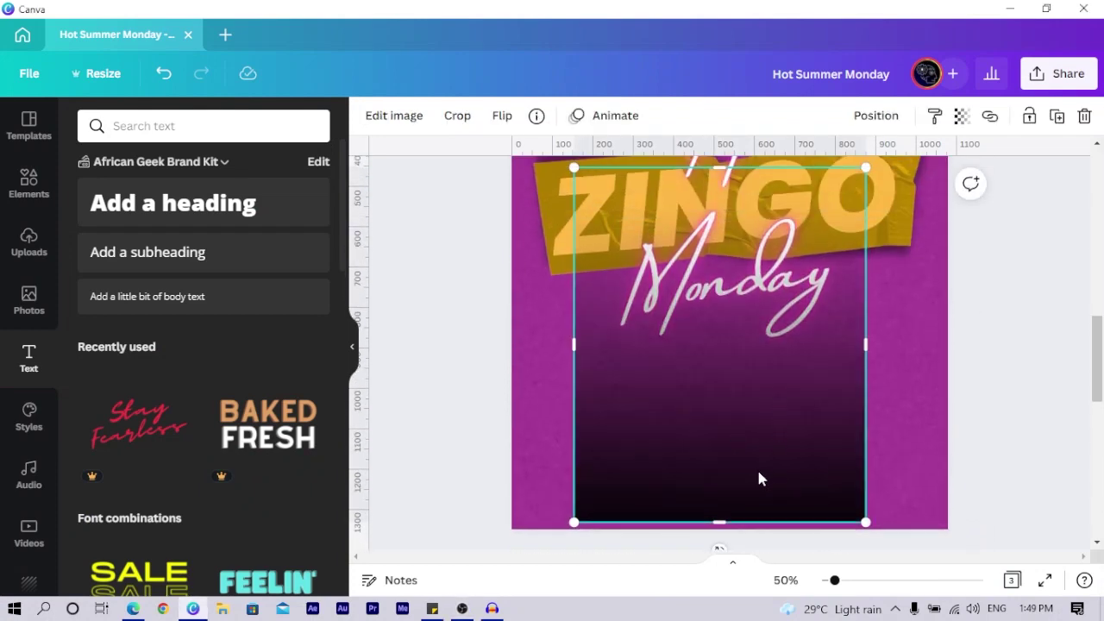
{"action": "left_click_drag", "start_coordinate": [759, 475], "coordinate": [689, 440]}
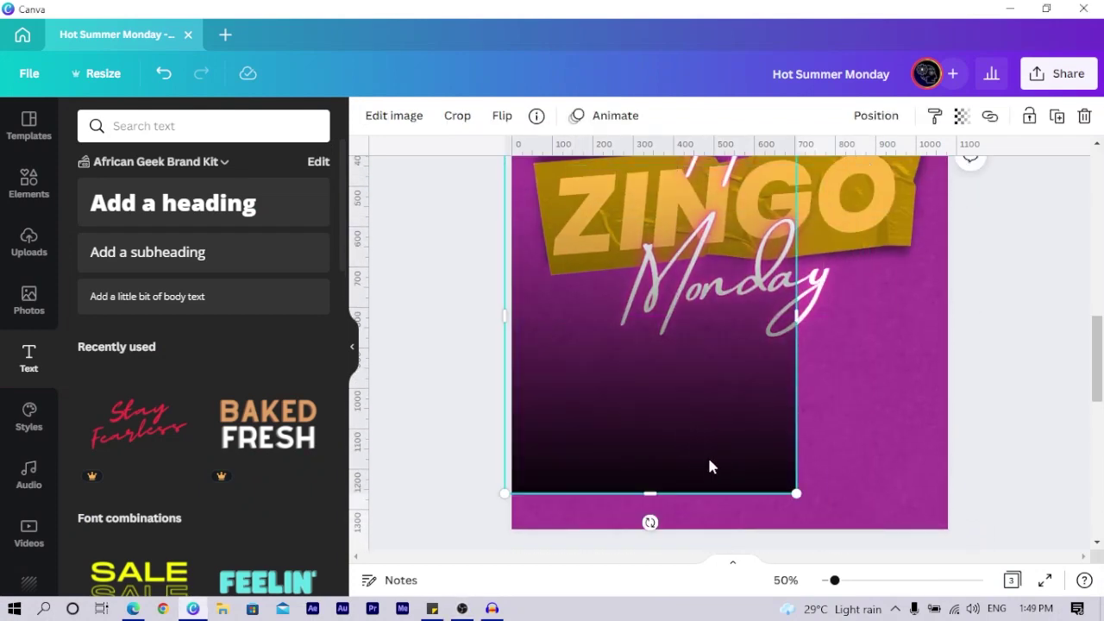
{"action": "right_click", "coordinate": [707, 457]}
{"action": "left_click", "coordinate": [678, 357]}
{"action": "key", "text": "ctrl+z"}
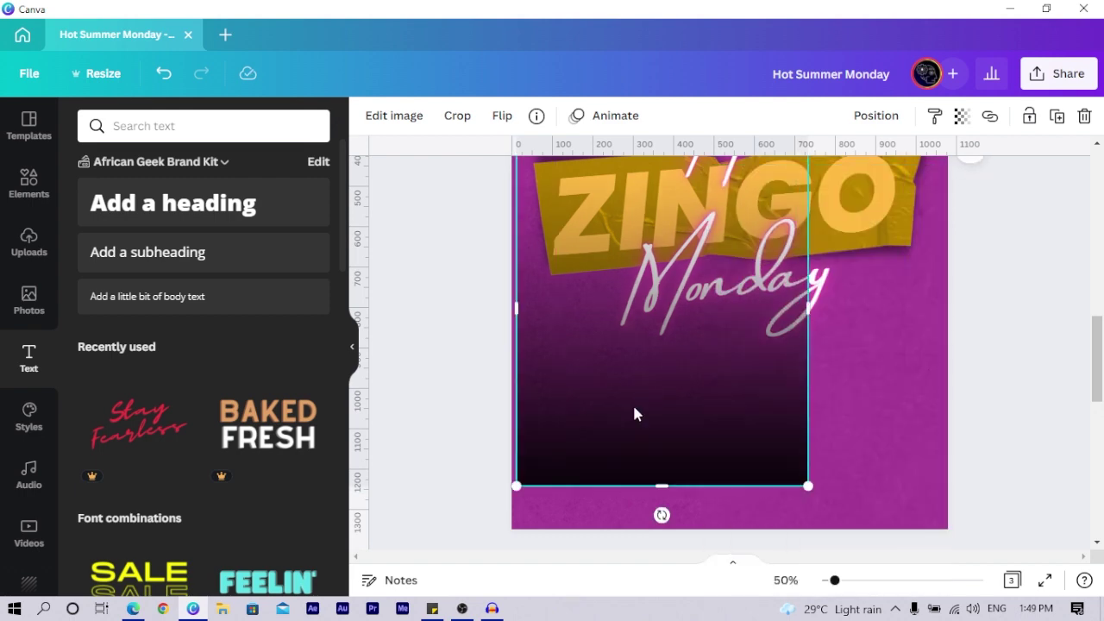
Step: Arrange the black gradient's layer so it lies behind the ZINGO tape and neon texts but above the purple background
{"action": "right_click", "coordinate": [634, 414]}
{"action": "left_click", "coordinate": [735, 310]}
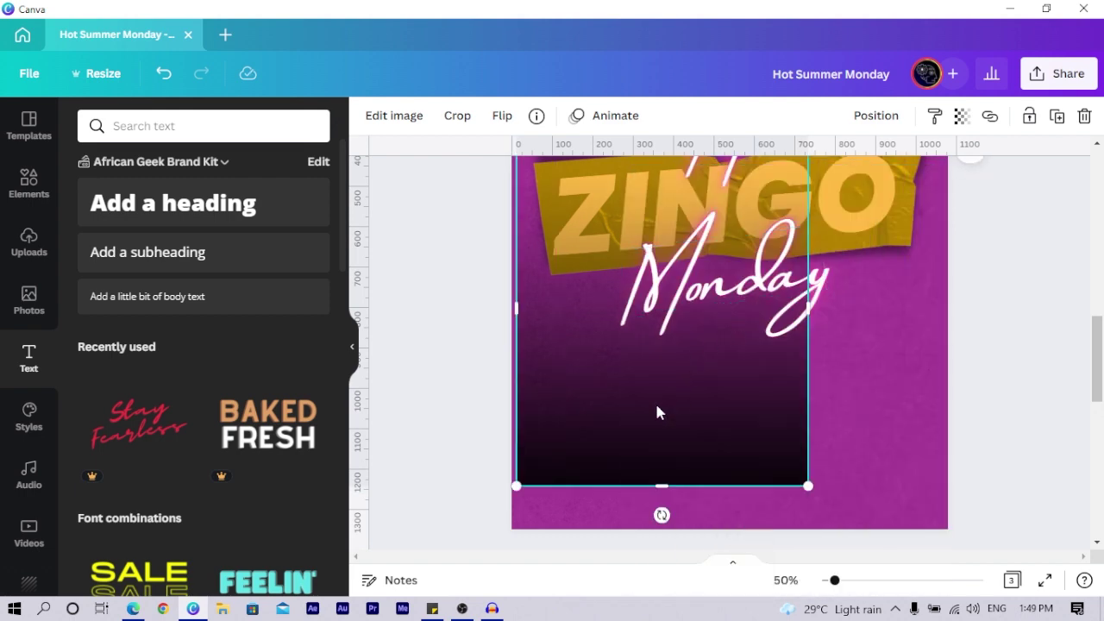
{"action": "right_click", "coordinate": [656, 413]}
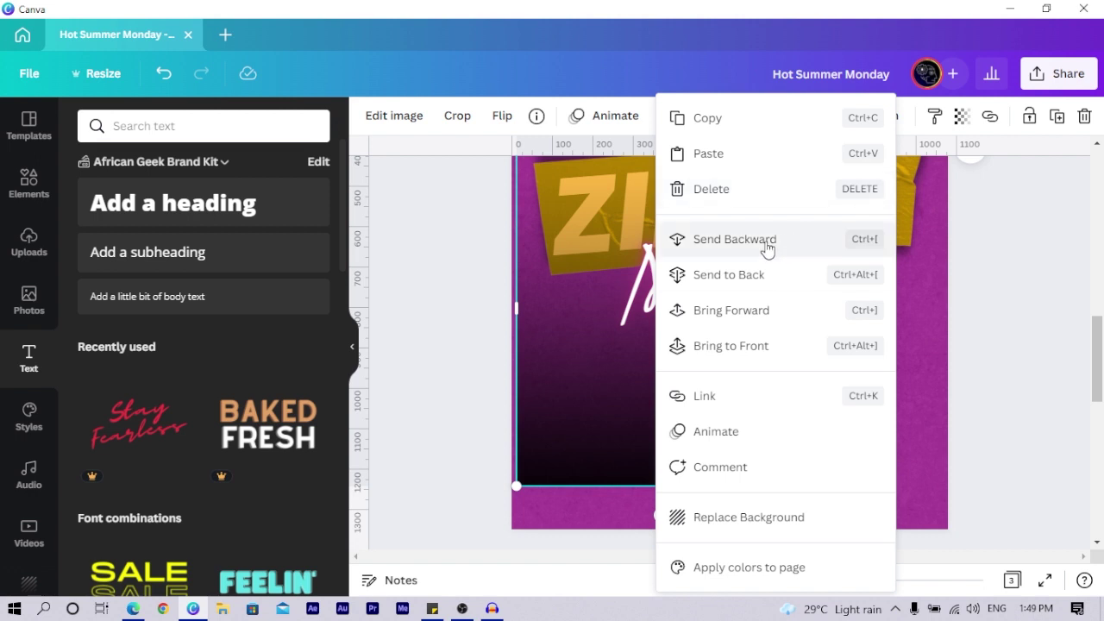
{"action": "left_click", "coordinate": [587, 432]}
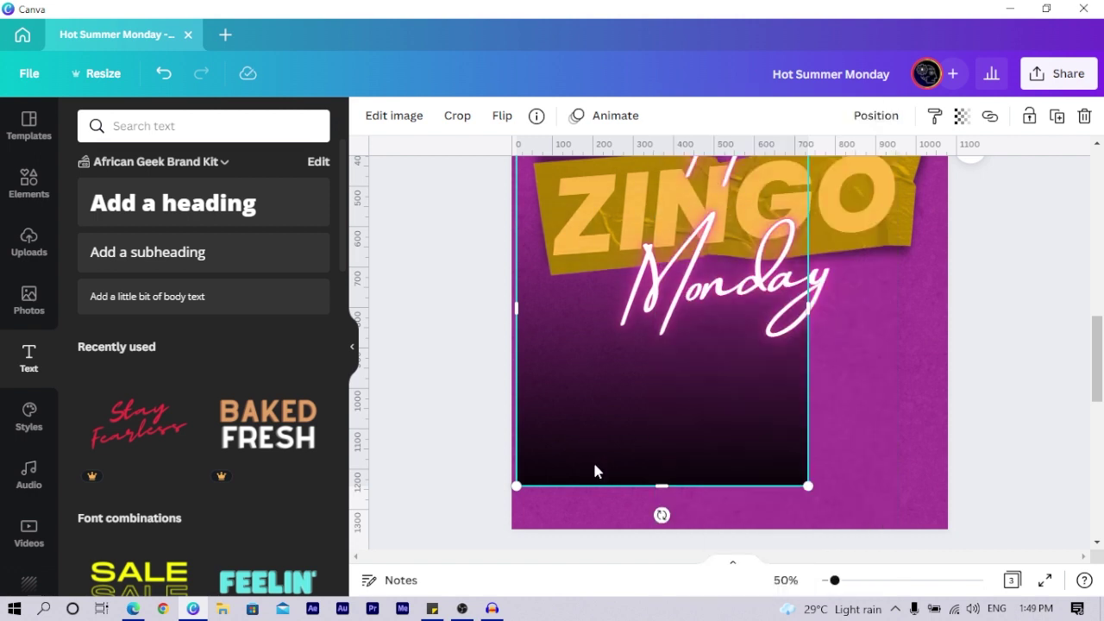
{"action": "key", "text": "ctrl+bracketleft"}
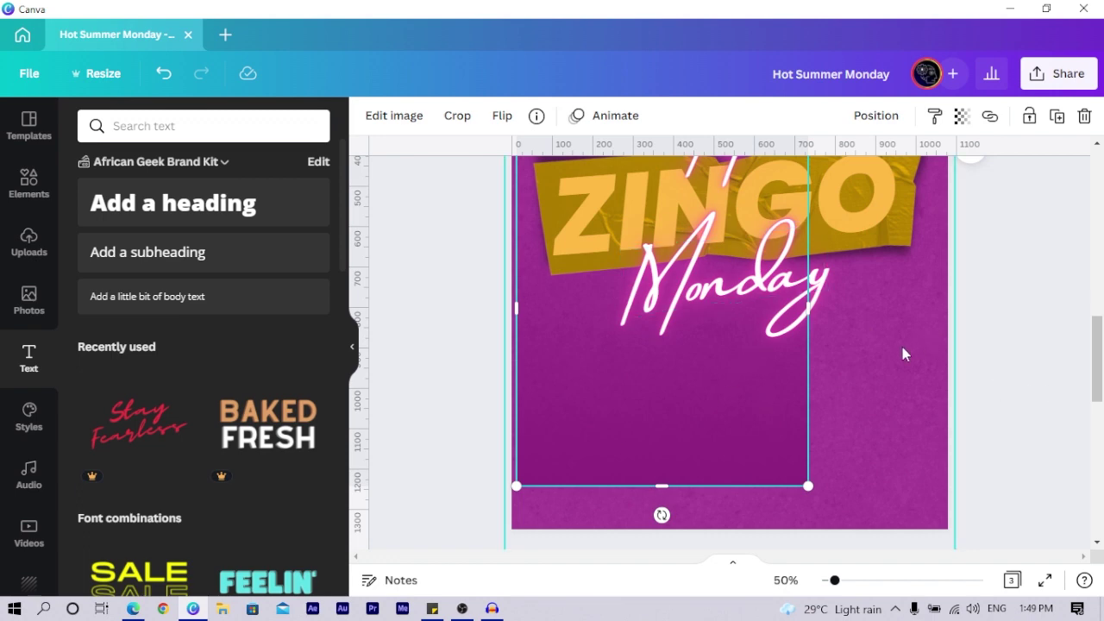
{"action": "key", "text": "ctrl+bracketright"}
{"action": "scroll", "coordinate": [668, 354], "scroll_direction": "up", "scroll_amount": 2}
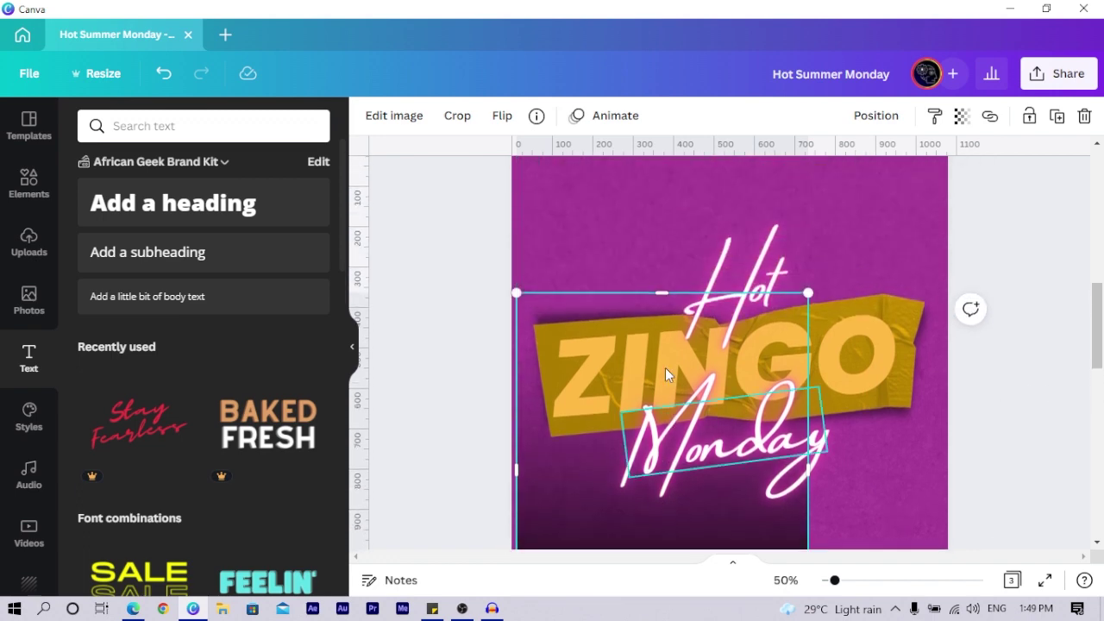
Step: Tilt the black gradient clockwise and enlarge it past the page's left and lower edges
{"action": "scroll", "coordinate": [690, 345], "scroll_direction": "down", "scroll_amount": 3}
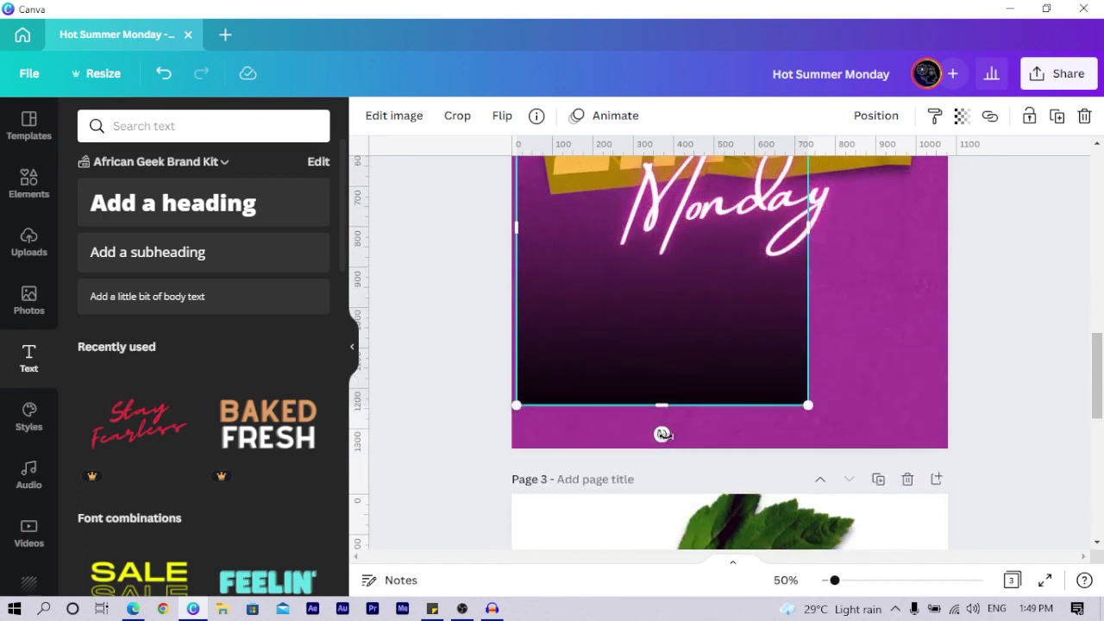
{"action": "left_click_drag", "start_coordinate": [663, 434], "coordinate": [571, 476]}
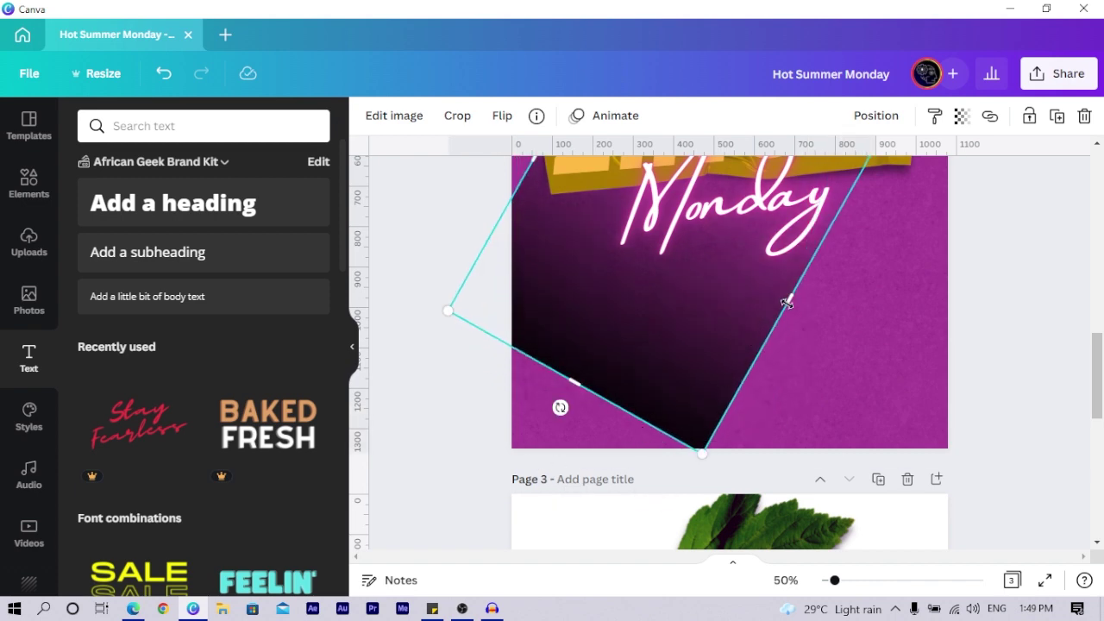
{"action": "left_click_drag", "start_coordinate": [787, 302], "coordinate": [874, 394]}
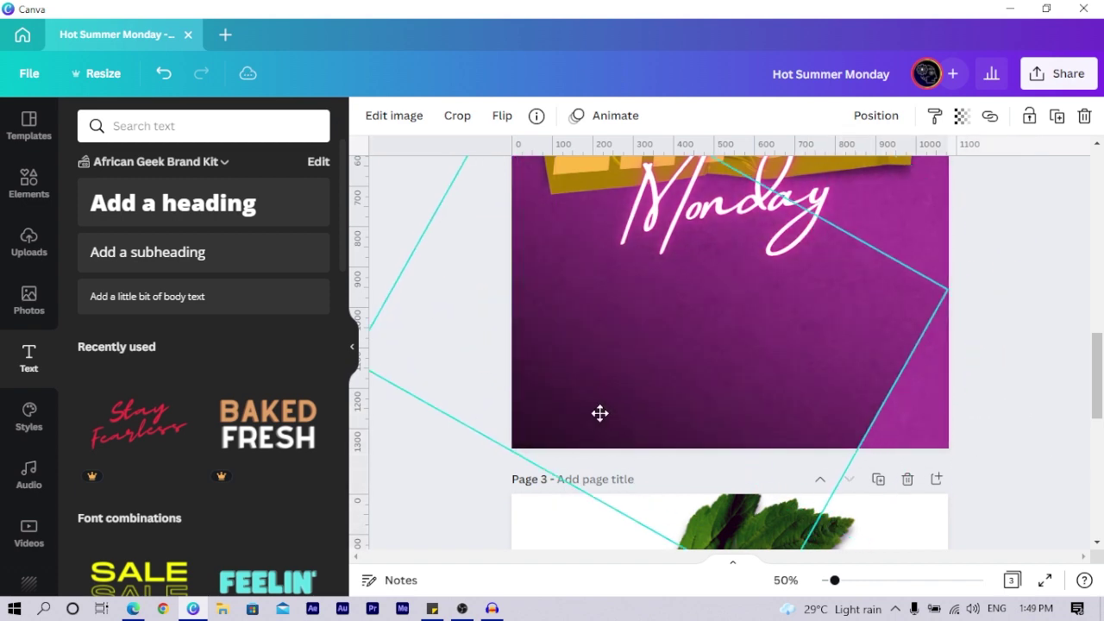
Step: Reposition the gradient image inside its crop frame and extend the frame's side beyond the page's right edge
{"action": "double_click", "coordinate": [591, 418]}
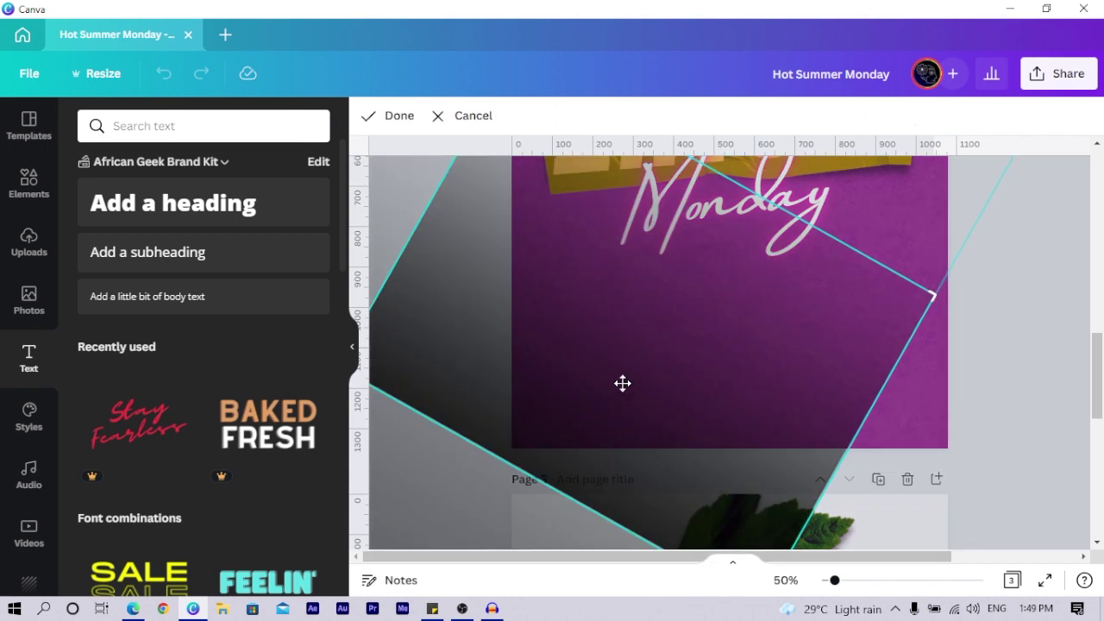
{"action": "left_click_drag", "start_coordinate": [623, 383], "coordinate": [771, 239]}
{"action": "left_click", "coordinate": [1052, 383]}
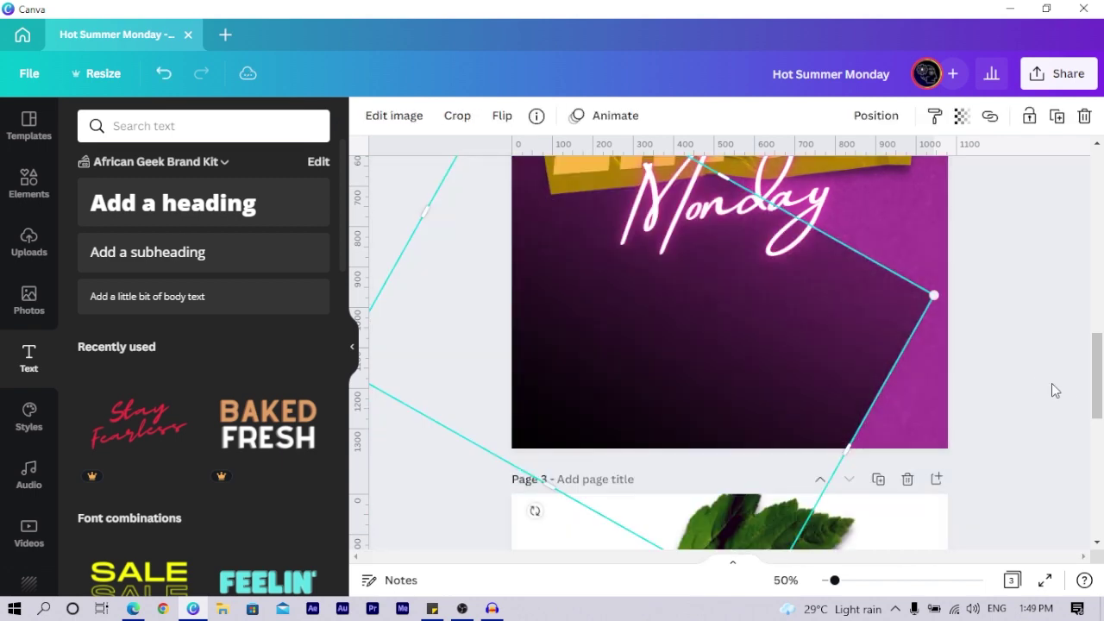
{"action": "left_click_drag", "start_coordinate": [859, 454], "coordinate": [955, 499]}
{"action": "left_click", "coordinate": [1014, 453]}
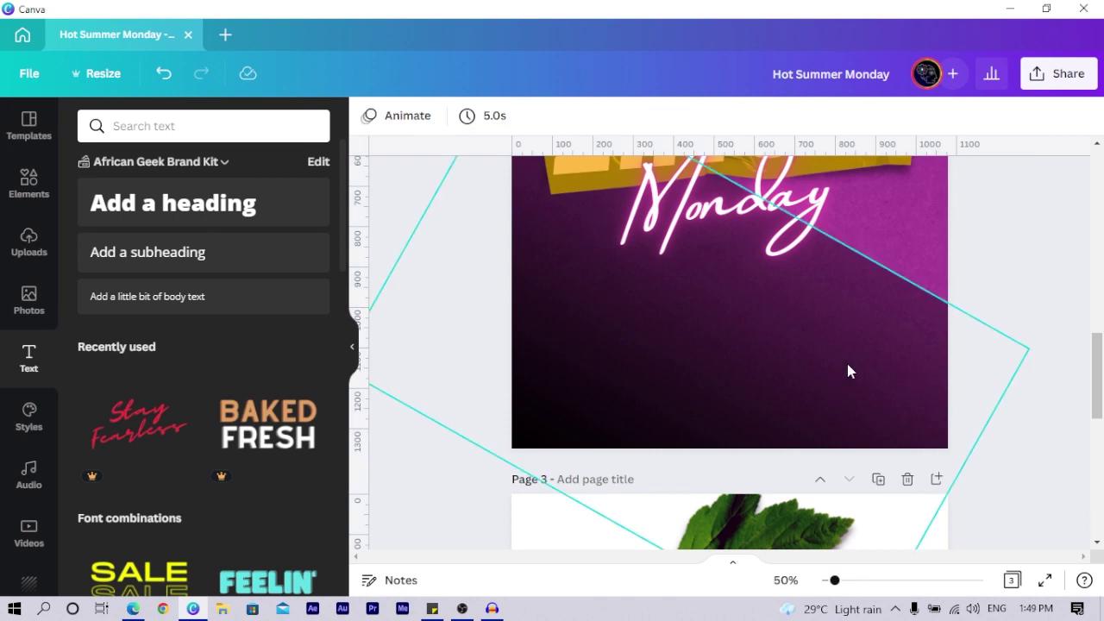
Step: Reposition the tilted gradient across the page so its dark end shades the lower left corner
{"action": "left_click", "coordinate": [754, 370]}
{"action": "scroll", "coordinate": [752, 371], "scroll_direction": "up", "scroll_amount": 2}
{"action": "left_click_drag", "start_coordinate": [770, 366], "coordinate": [941, 173]}
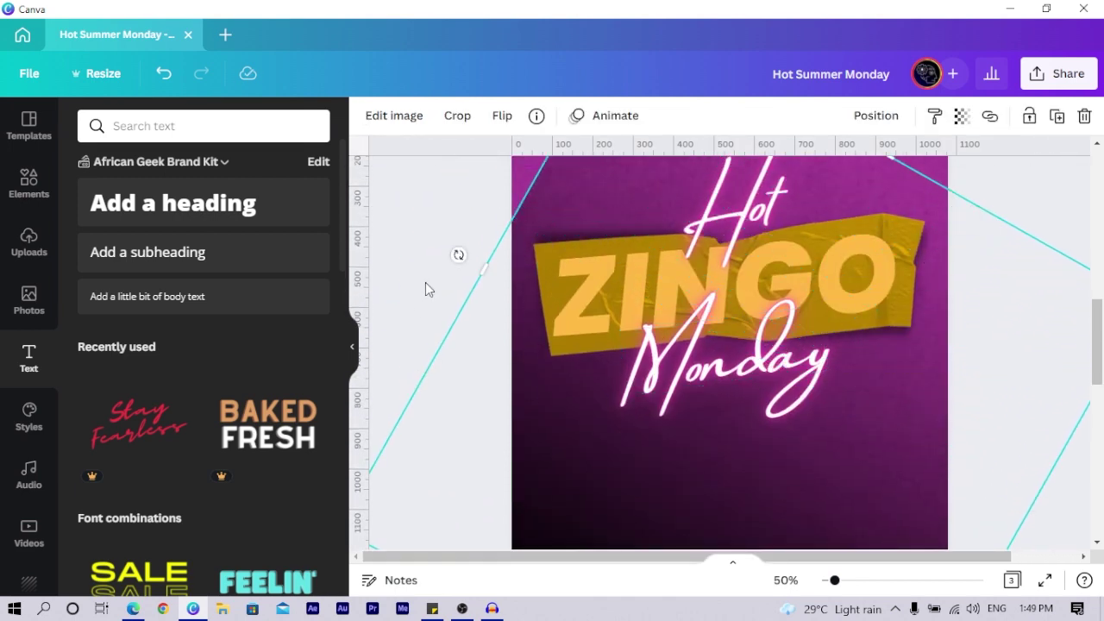
{"action": "left_click", "coordinate": [425, 282]}
{"action": "scroll", "coordinate": [489, 444], "scroll_direction": "up", "scroll_amount": 1}
{"action": "scroll", "coordinate": [489, 443], "scroll_direction": "up", "scroll_amount": 2}
{"action": "scroll", "coordinate": [677, 461], "scroll_direction": "down", "scroll_amount": 5}
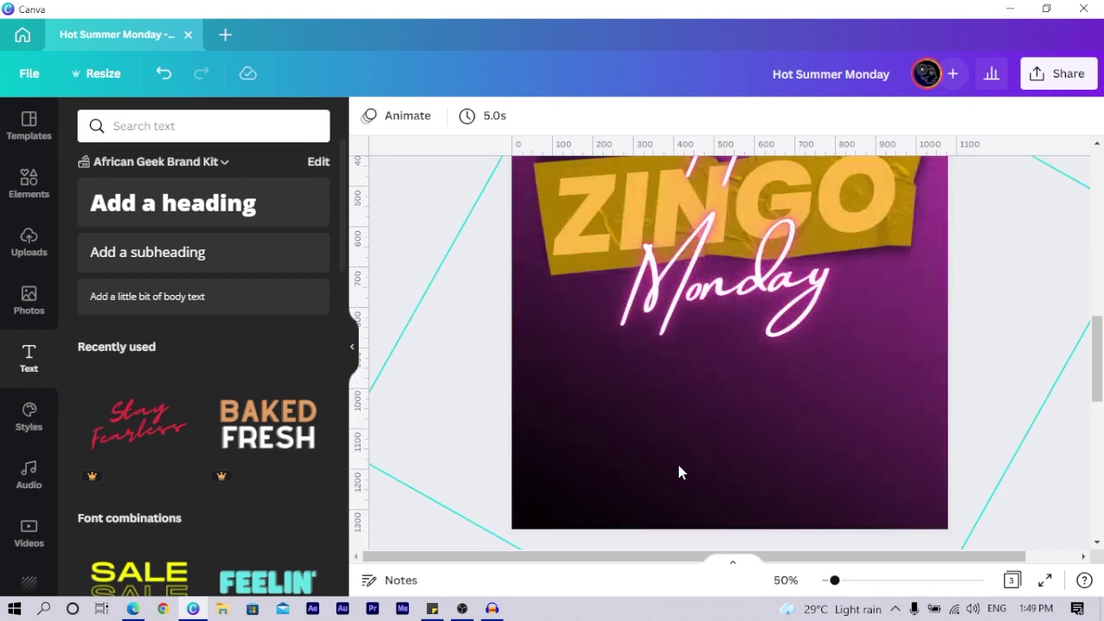
{"action": "left_click", "coordinate": [660, 427]}
{"action": "left_click_drag", "start_coordinate": [608, 491], "coordinate": [639, 479]}
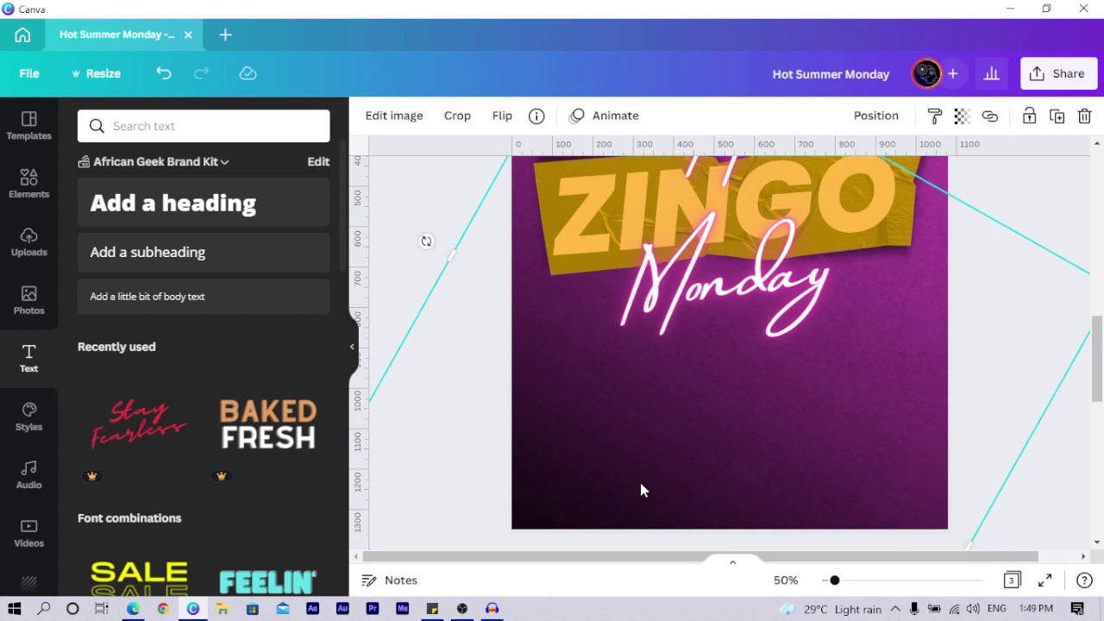
{"action": "scroll", "coordinate": [639, 479], "scroll_direction": "down", "scroll_amount": 2}
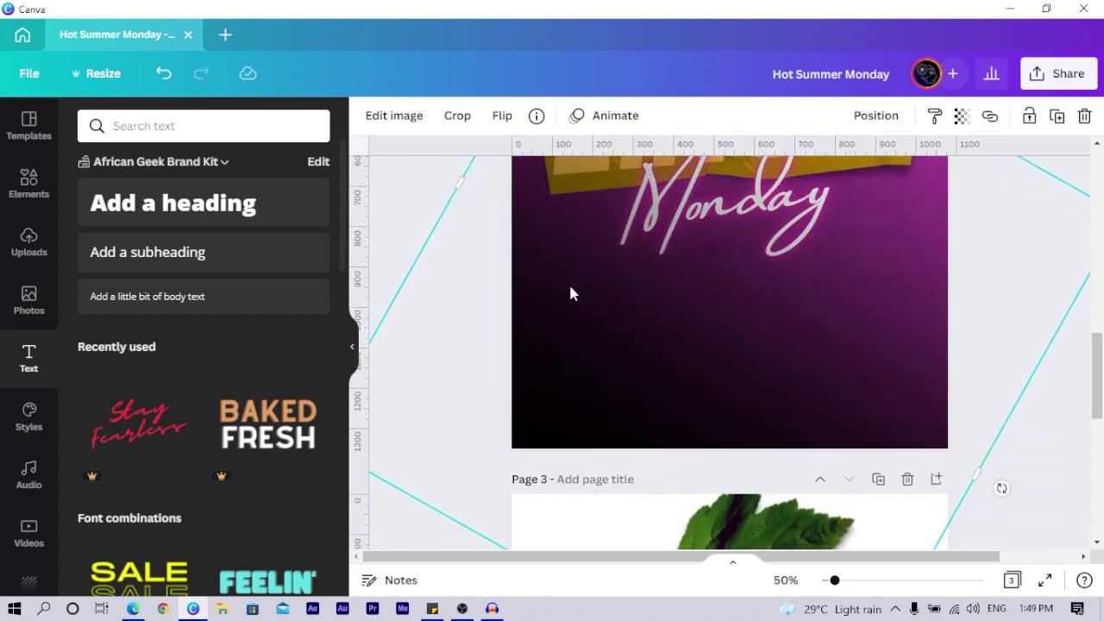
{"action": "left_click_drag", "start_coordinate": [1001, 489], "coordinate": [960, 143]}
{"action": "left_click_drag", "start_coordinate": [798, 367], "coordinate": [873, 349]}
{"action": "scroll", "coordinate": [873, 364], "scroll_direction": "up", "scroll_amount": 2}
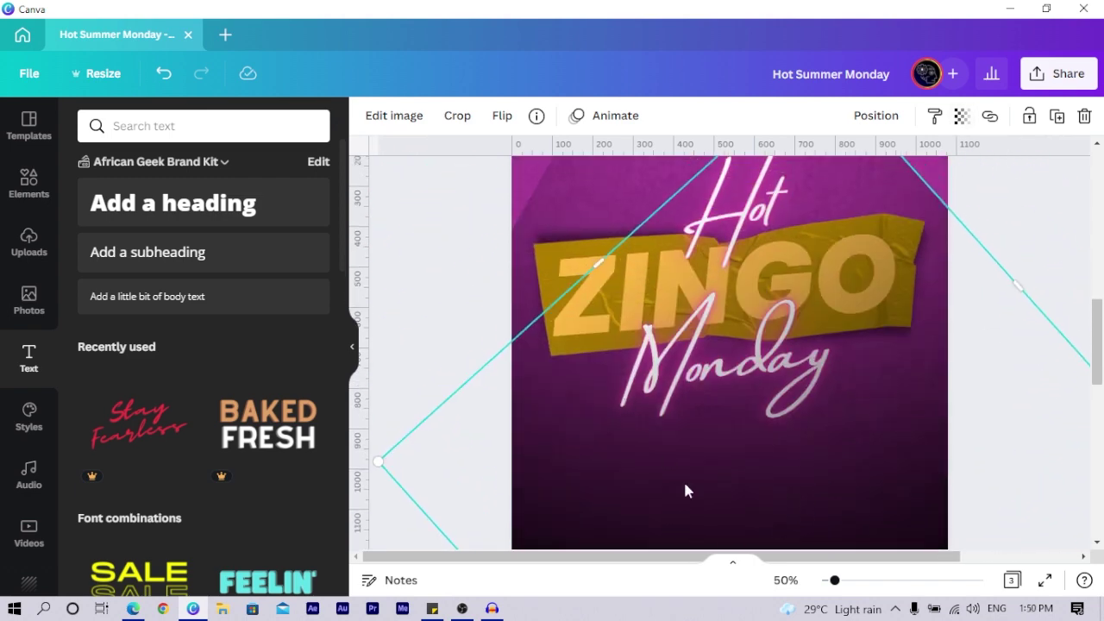
{"action": "scroll", "coordinate": [458, 328], "scroll_direction": "up", "scroll_amount": 1}
{"action": "left_click", "coordinate": [476, 310]}
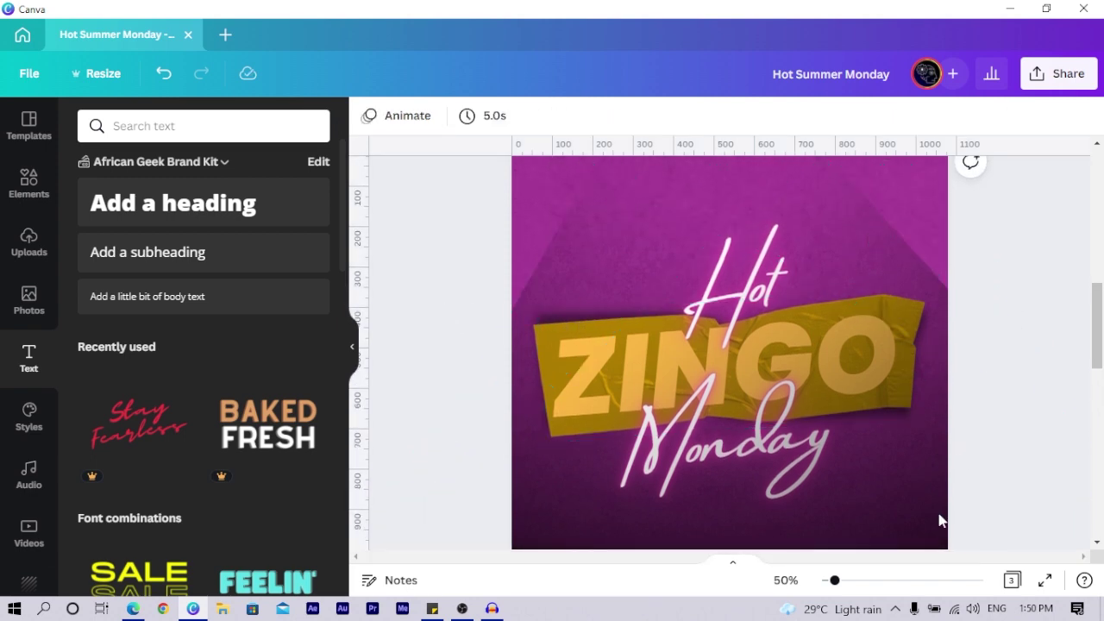
{"action": "left_click_drag", "start_coordinate": [957, 508], "coordinate": [790, 315]}
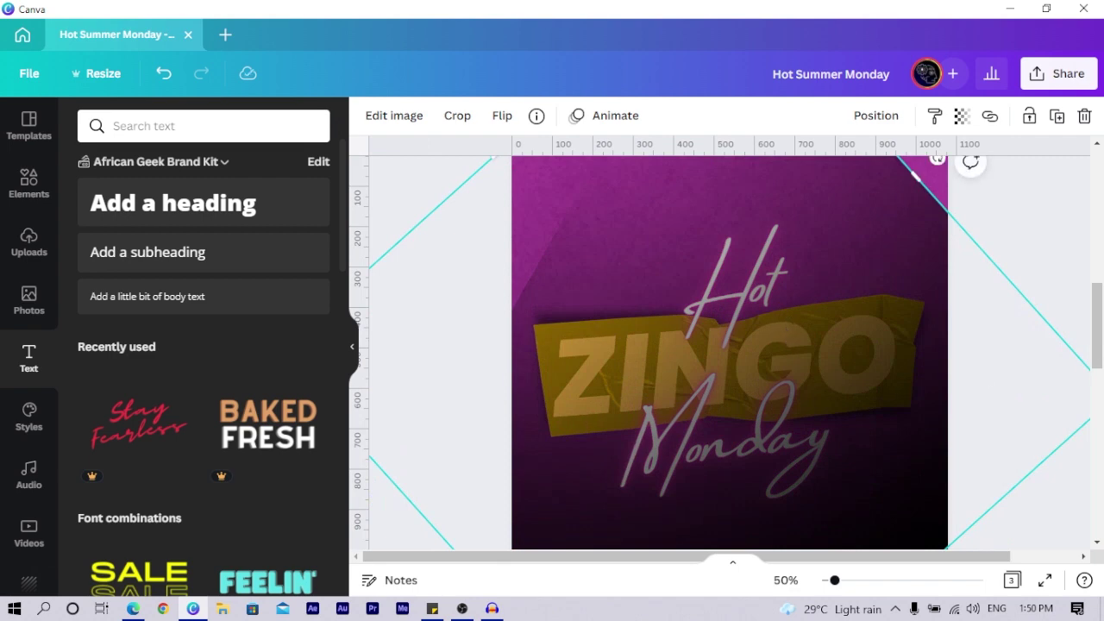
{"action": "key", "text": "ctrl+z"}
{"action": "key", "text": "ctrl+z"}
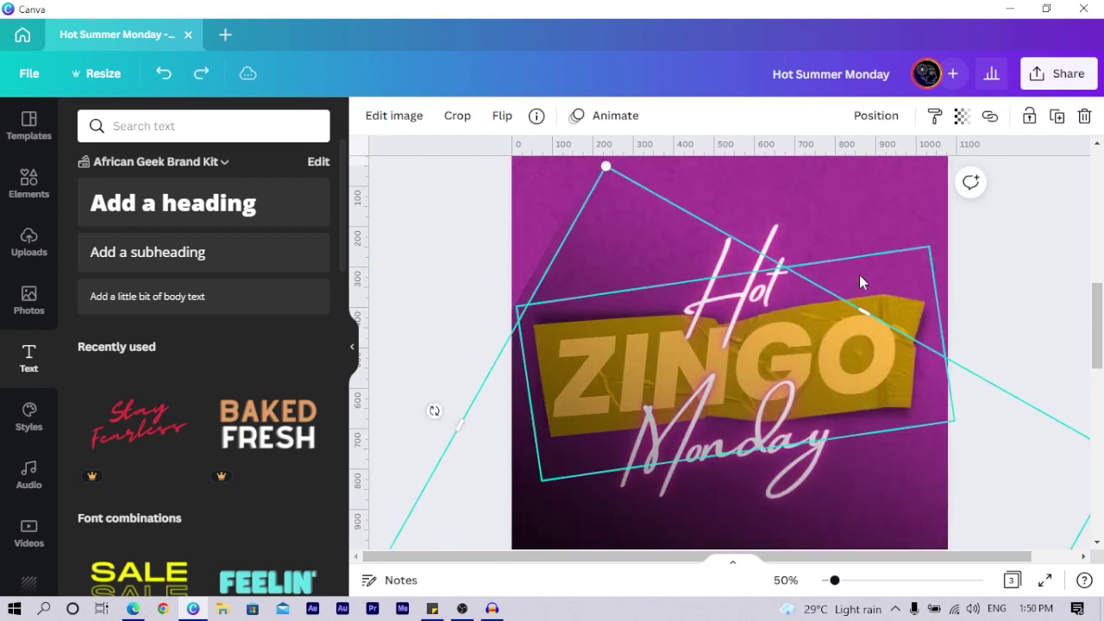
{"action": "key", "text": "ctrl+z"}
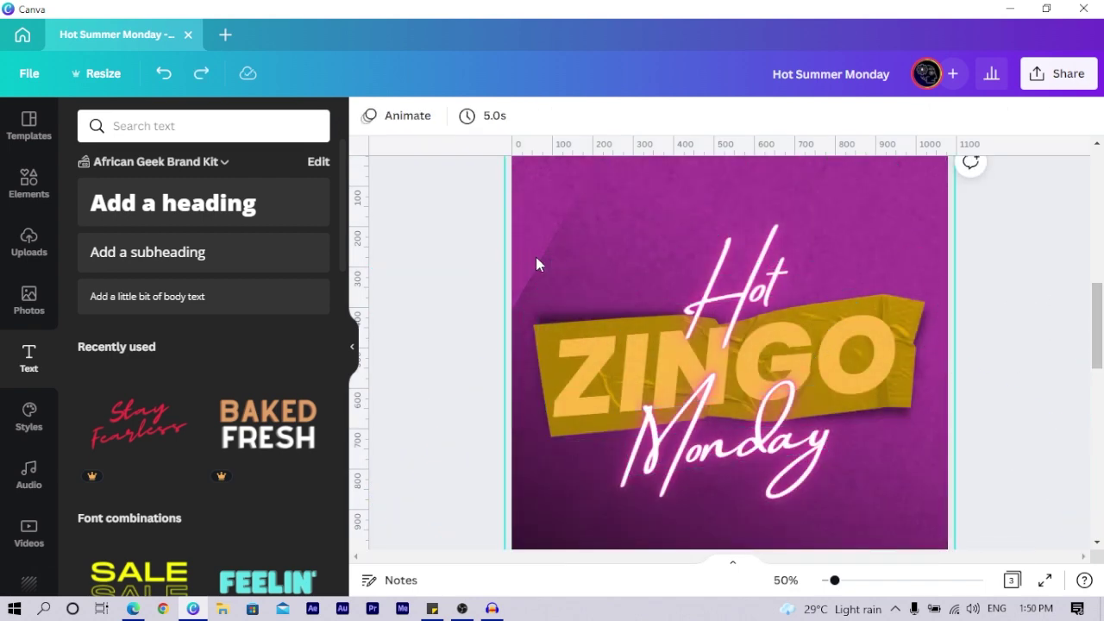
Step: Shift the tilted black gradient up and to the left so its dark end lies beneath the Monday text
{"action": "left_click", "coordinate": [580, 210]}
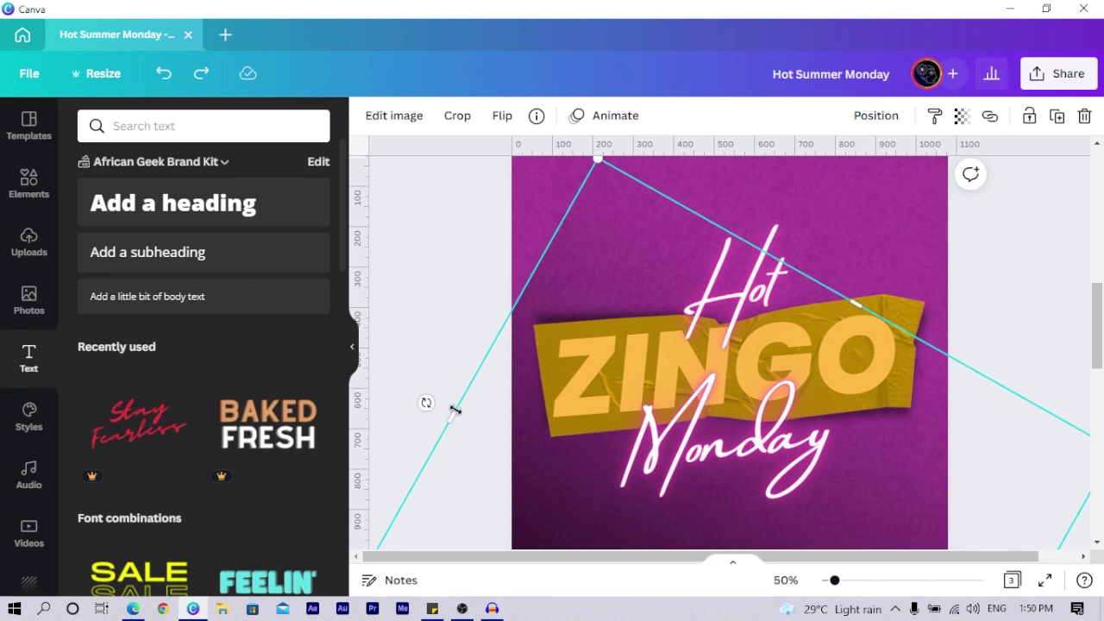
{"action": "left_click_drag", "start_coordinate": [541, 515], "coordinate": [483, 466]}
{"action": "scroll", "coordinate": [628, 402], "scroll_direction": "down", "scroll_amount": 3}
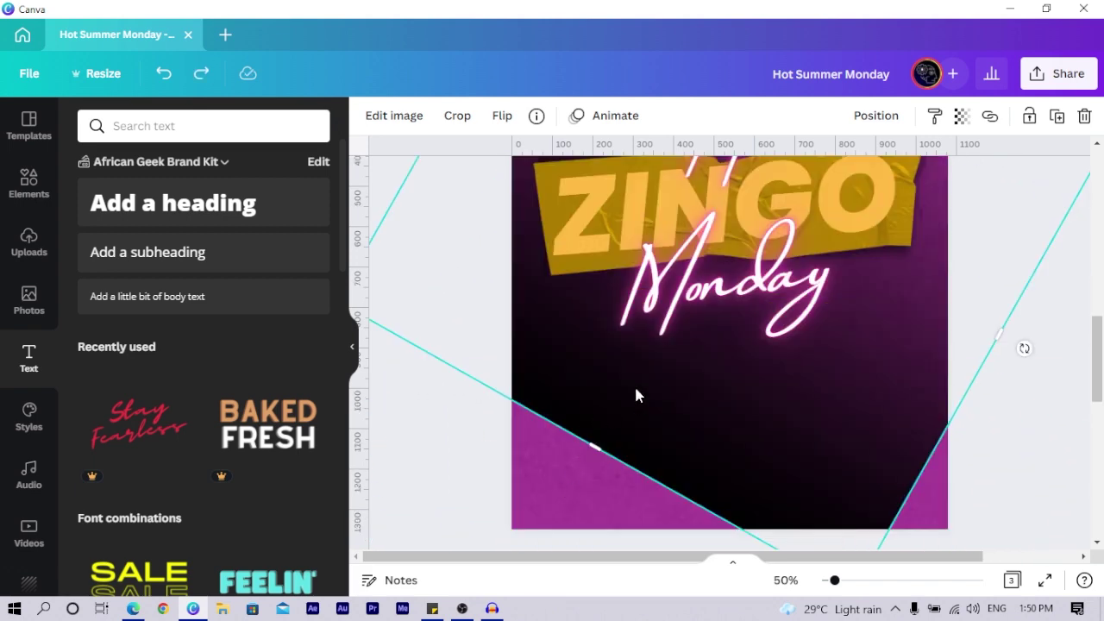
{"action": "key", "text": "ctrl+z"}
{"action": "key", "text": "ctrl+z"}
{"action": "key", "text": "ctrl+z"}
{"action": "key", "text": "ctrl+z"}
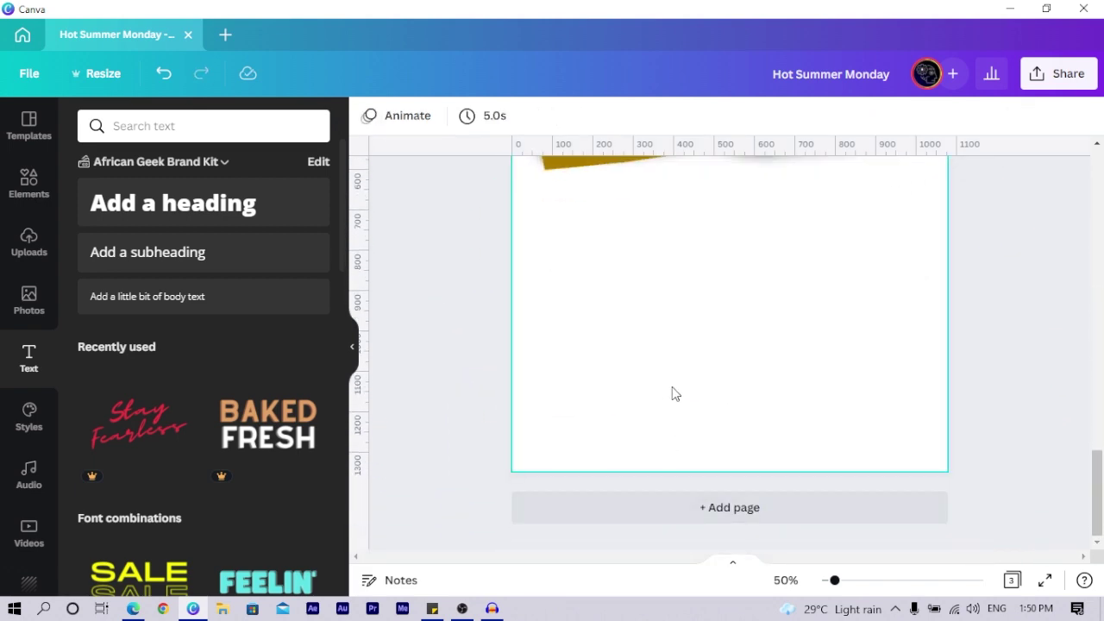
{"action": "key", "text": "ctrl+y"}
{"action": "key", "text": "ctrl+y"}
{"action": "key", "text": "ctrl+y"}
Step: Move the black gradient down past page 2's lower edge and angle it so its dark end shades the lower left corner
{"action": "scroll", "coordinate": [676, 400], "scroll_direction": "up", "scroll_amount": 3}
{"action": "scroll", "coordinate": [677, 408], "scroll_direction": "up", "scroll_amount": 3}
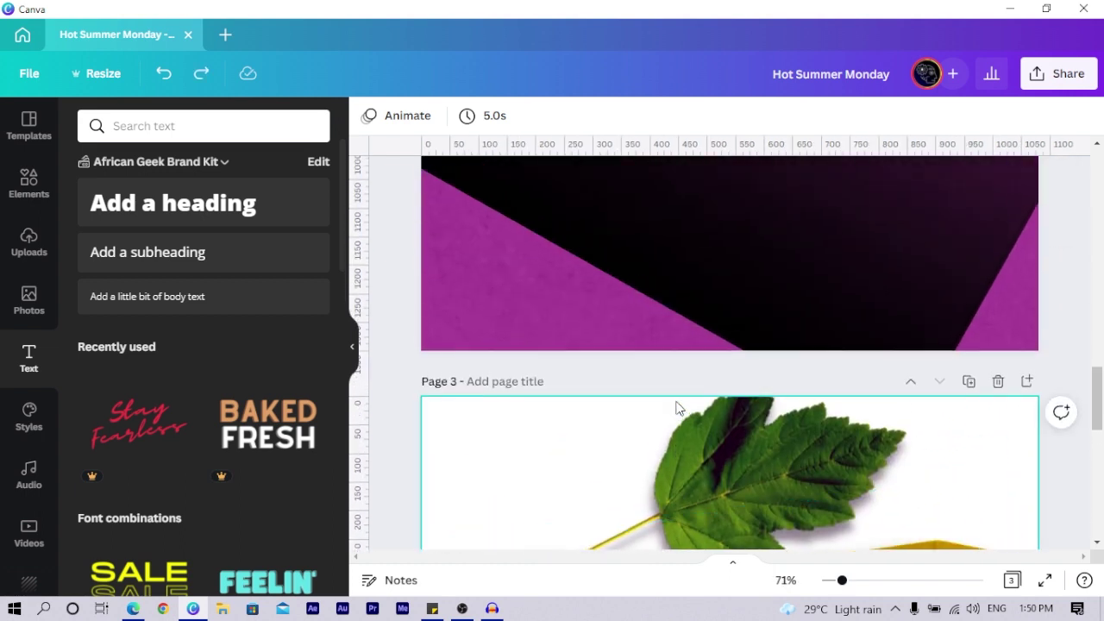
{"action": "scroll", "coordinate": [678, 408], "scroll_direction": "down", "scroll_amount": 5}
{"action": "left_click", "coordinate": [711, 249]}
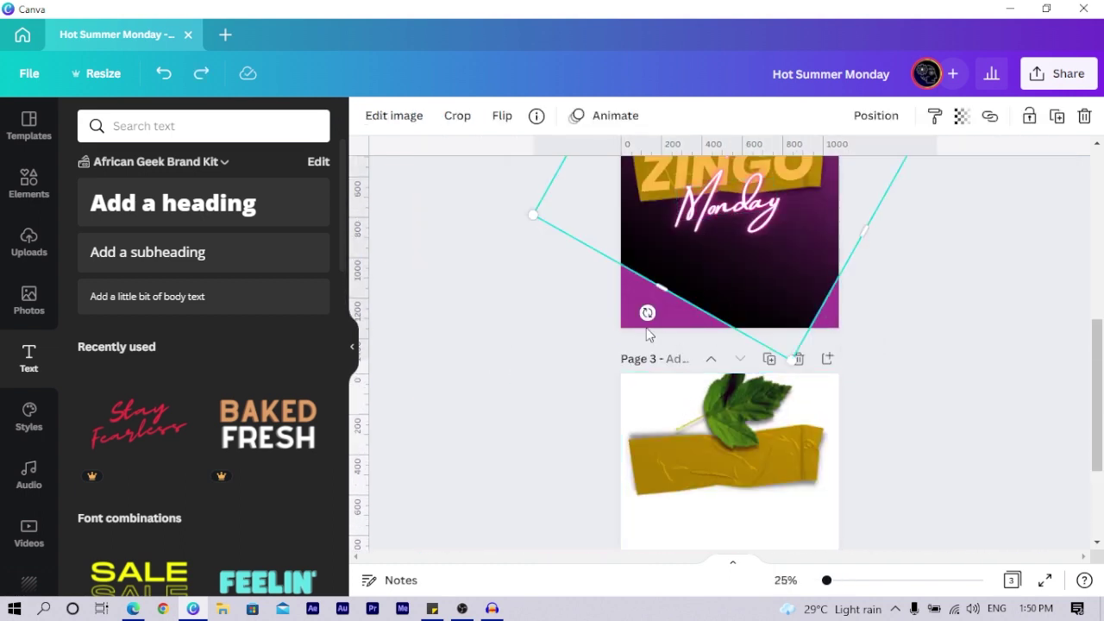
{"action": "left_click_drag", "start_coordinate": [646, 313], "coordinate": [725, 344]}
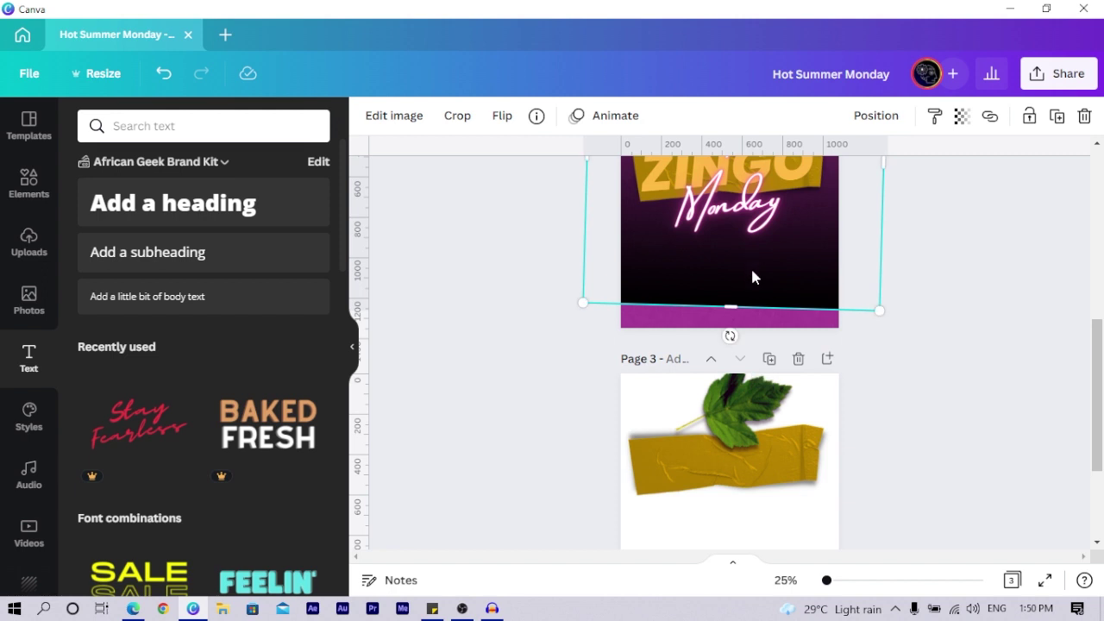
{"action": "left_click_drag", "start_coordinate": [752, 276], "coordinate": [759, 295]}
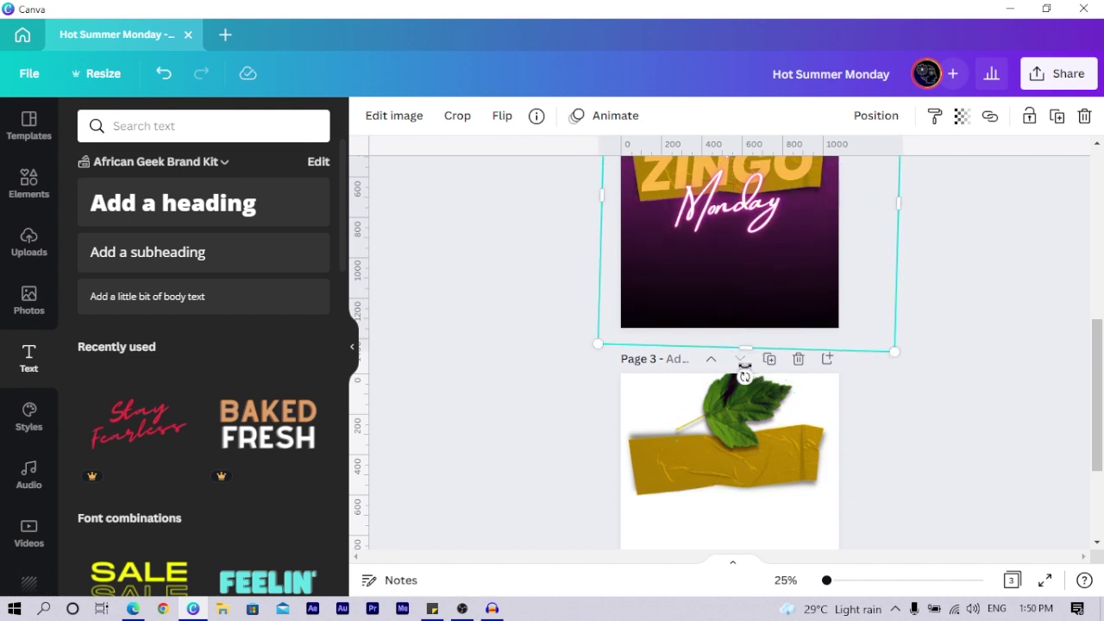
{"action": "left_click_drag", "start_coordinate": [745, 371], "coordinate": [678, 328]}
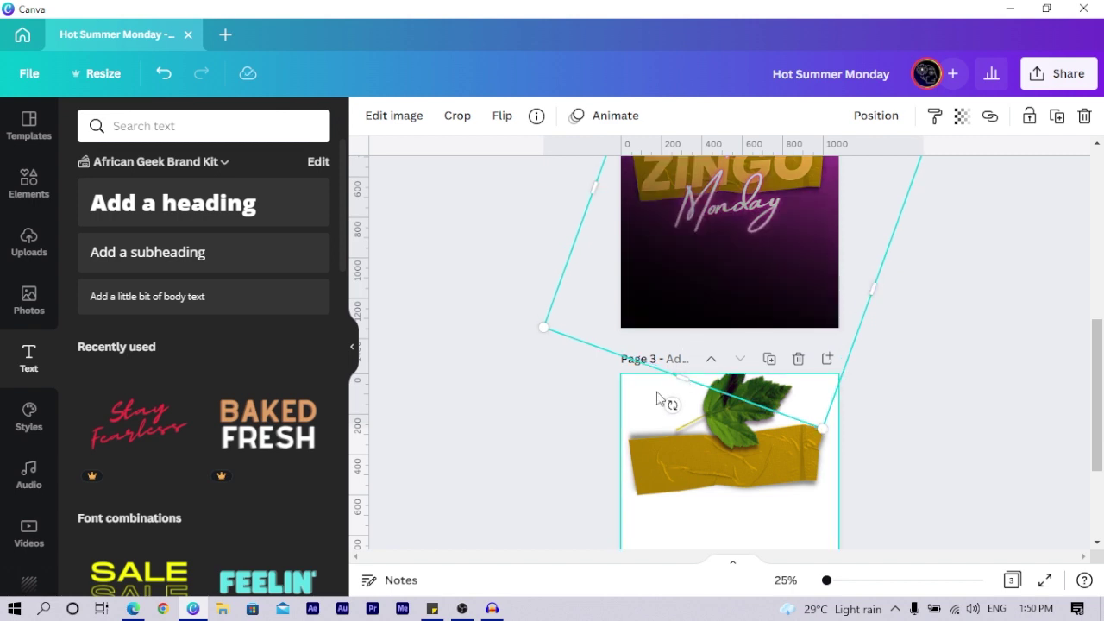
Step: Rotate a copy of the gradient toward the page's lower right corner and layer it behind the ZINGO tape and neon texts
{"action": "left_click_drag", "start_coordinate": [668, 401], "coordinate": [636, 313]}
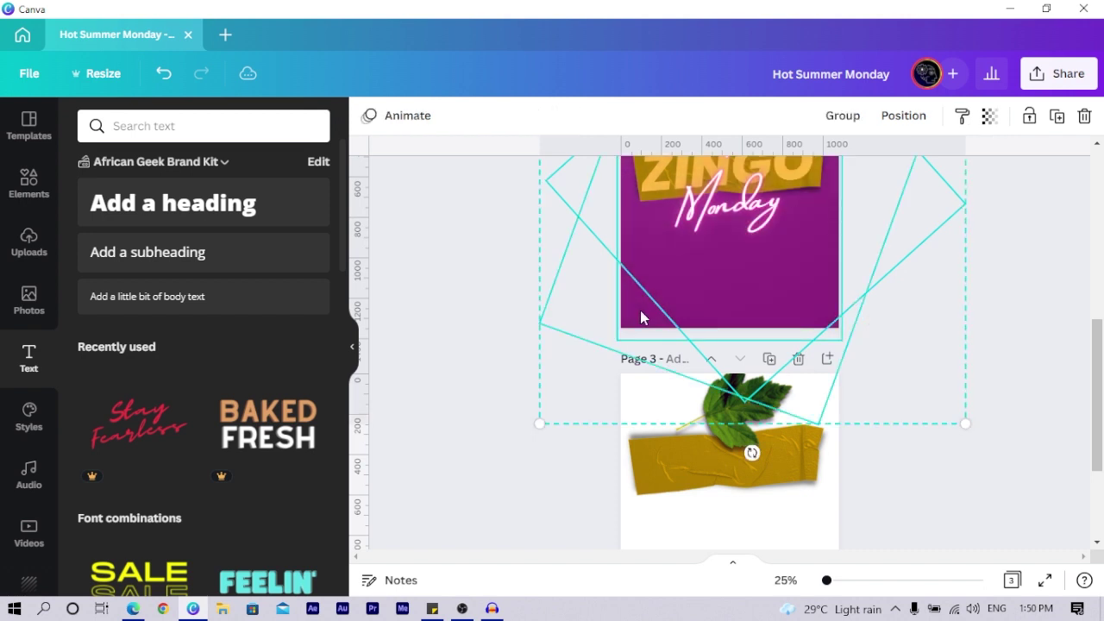
{"action": "scroll", "coordinate": [638, 317], "scroll_direction": "up", "scroll_amount": 3}
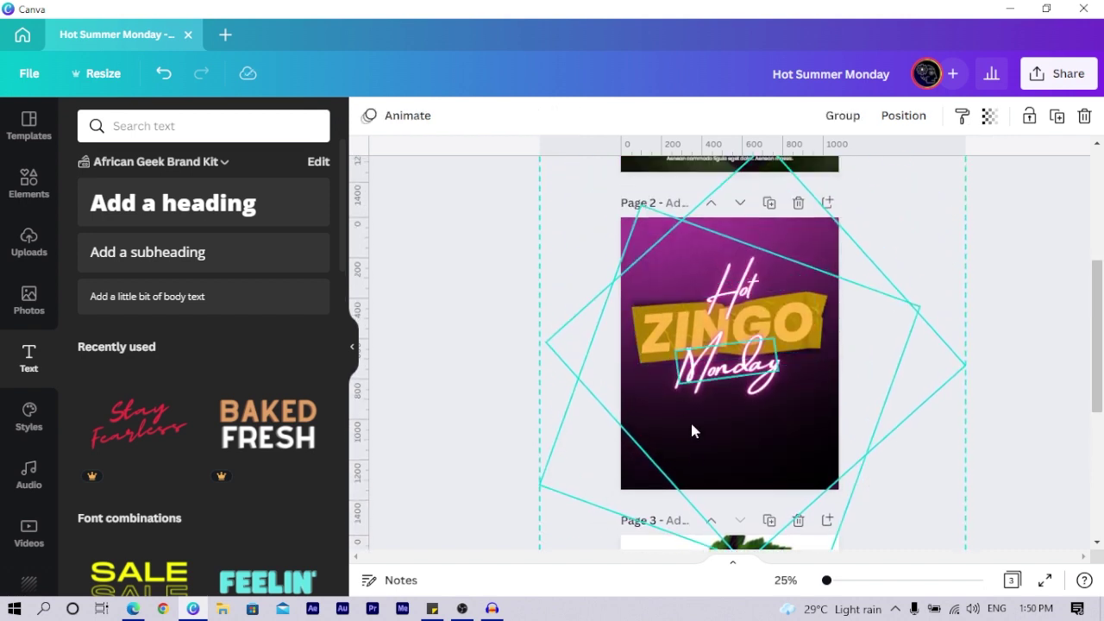
{"action": "left_click", "coordinate": [421, 438]}
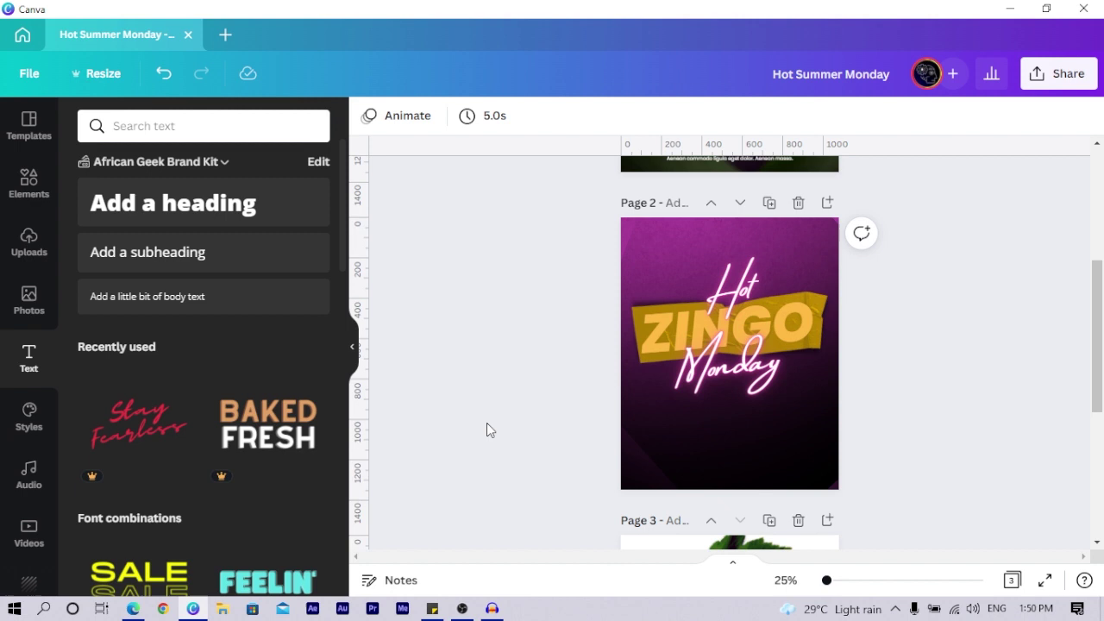
Step: Extend the copied gradient's side past the page's lower left corner and adjust its position over the lower right area
{"action": "left_click", "coordinate": [712, 439]}
{"action": "left_click_drag", "start_coordinate": [641, 451], "coordinate": [560, 488]}
{"action": "left_click", "coordinate": [499, 512]}
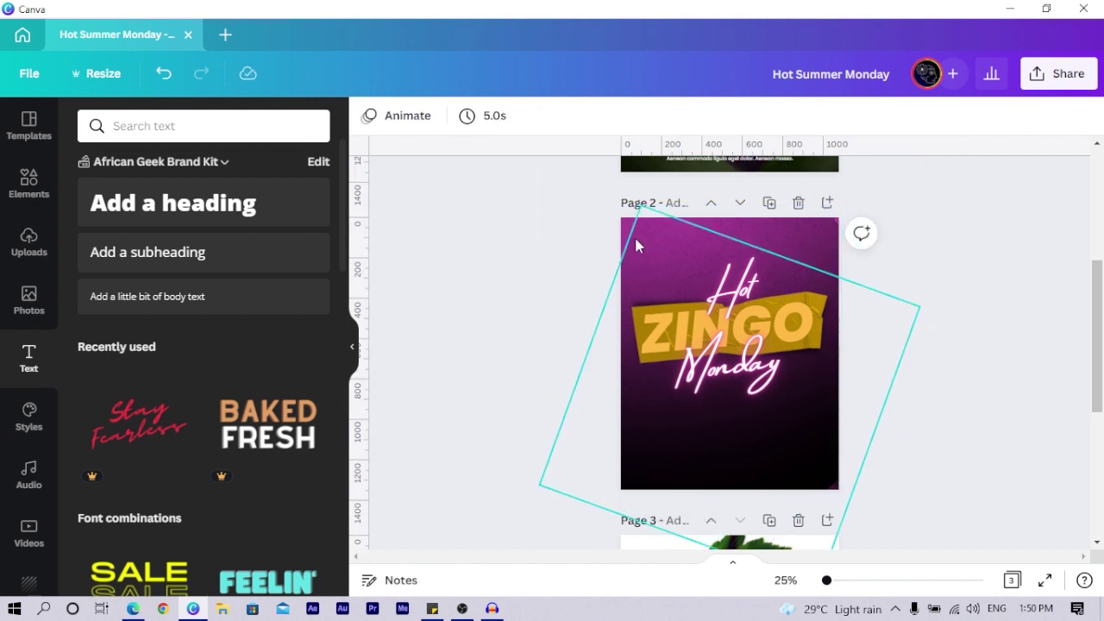
{"action": "left_click", "coordinate": [745, 484]}
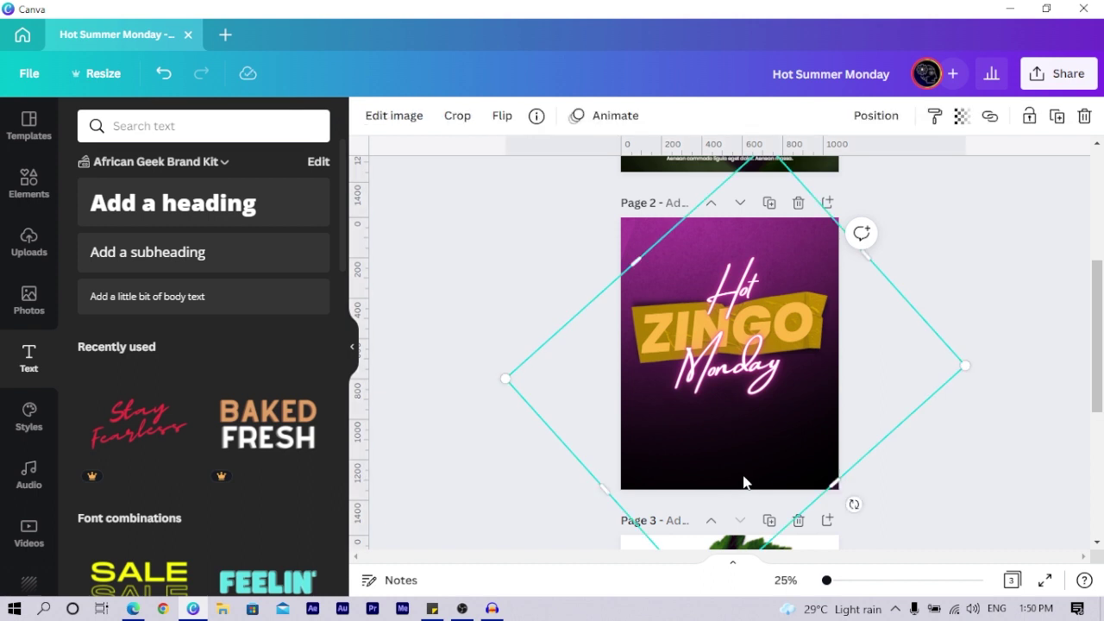
{"action": "mouse_move", "coordinate": [749, 474]}
{"action": "left_mouse_down"}
{"action": "mouse_move", "coordinate": [765, 473]}
{"action": "mouse_move", "coordinate": [754, 453]}
{"action": "left_mouse_up"}
{"action": "left_click", "coordinate": [459, 258]}
Step: Add two more gradient copies behind the texts, rotated to darken the page's upper right and upper left corners
{"action": "left_click", "coordinate": [749, 448]}
{"action": "left_click_drag", "start_coordinate": [872, 515], "coordinate": [836, 214]}
{"action": "left_click_drag", "start_coordinate": [815, 165], "coordinate": [838, 171]}
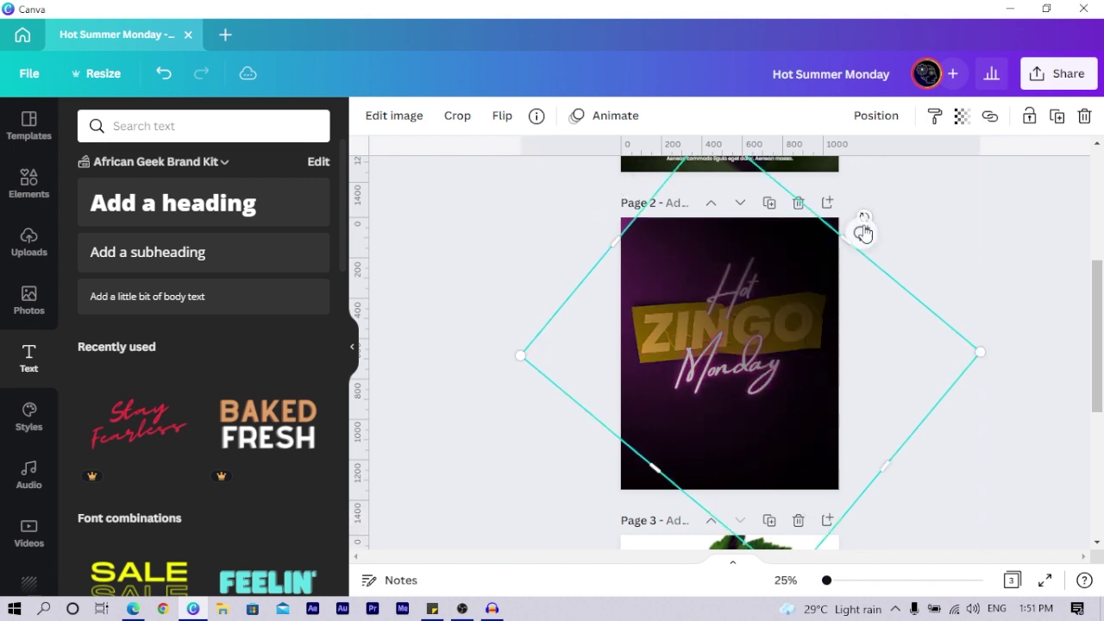
{"action": "left_click_drag", "start_coordinate": [864, 210], "coordinate": [611, 219]}
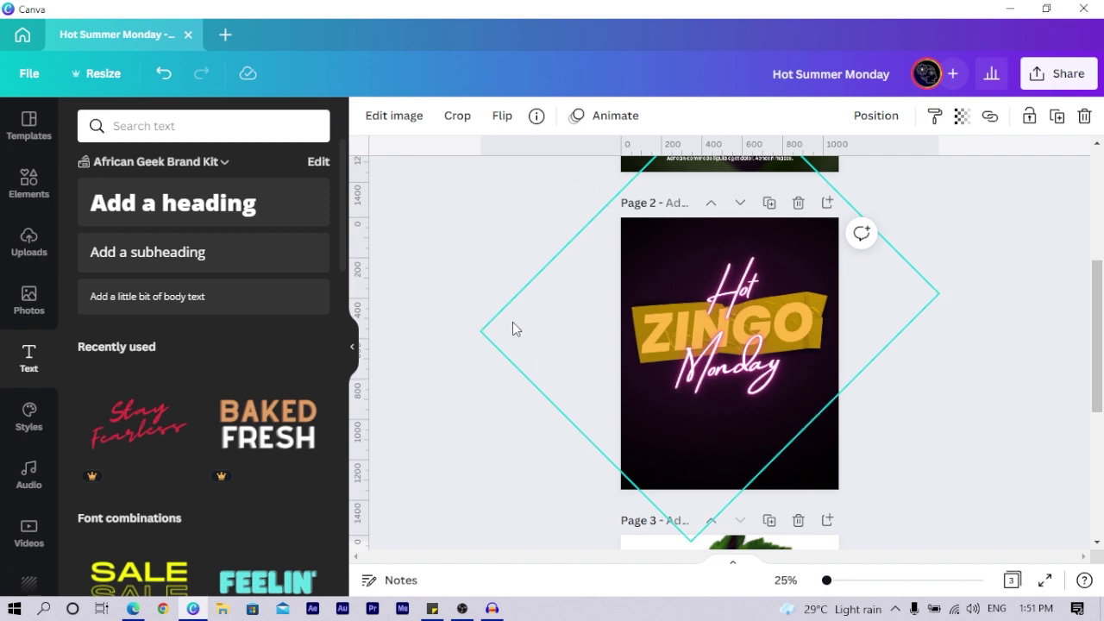
Step: Spread the corner gradients outward from the page centre to form a dark vignette around a brighter purple middle
{"action": "left_click_drag", "start_coordinate": [513, 326], "coordinate": [472, 273]}
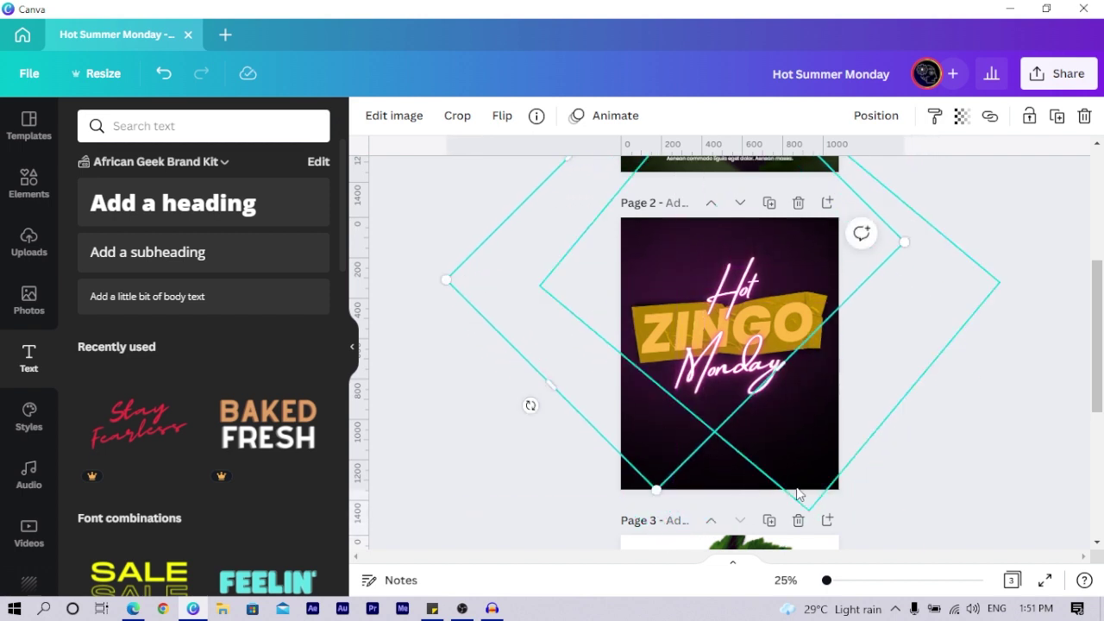
{"action": "left_click_drag", "start_coordinate": [830, 479], "coordinate": [848, 420]}
{"action": "left_click_drag", "start_coordinate": [771, 473], "coordinate": [833, 481]}
{"action": "left_click_drag", "start_coordinate": [636, 489], "coordinate": [614, 479]}
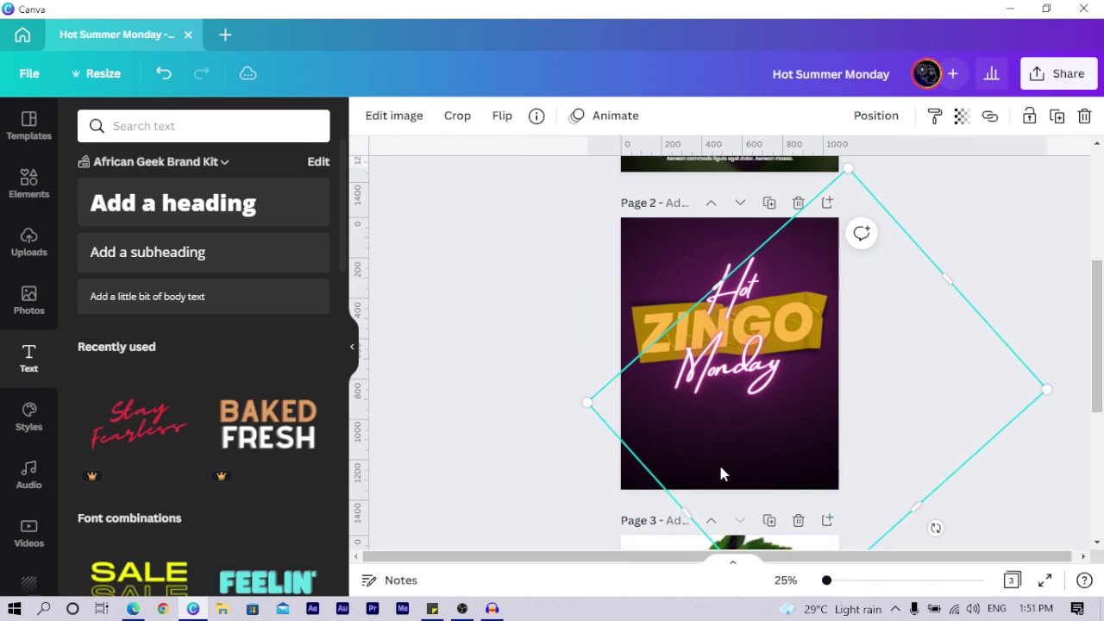
{"action": "left_click_drag", "start_coordinate": [721, 471], "coordinate": [702, 500]}
{"action": "left_click", "coordinate": [376, 343]}
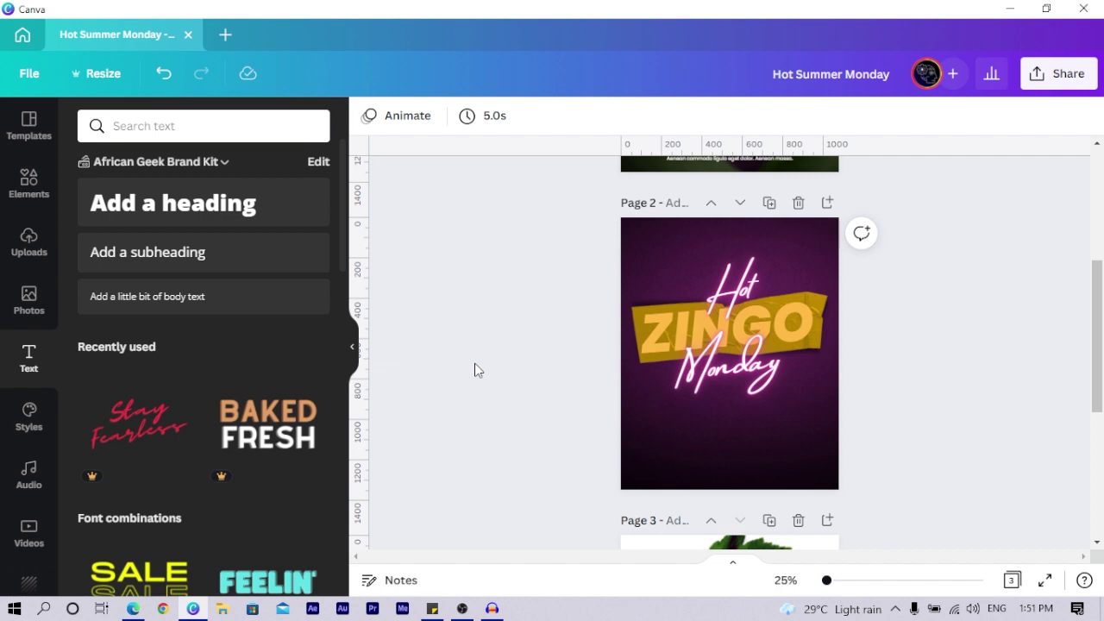
Step: Search the photo elements for "leaves"
{"action": "scroll", "coordinate": [931, 422], "scroll_direction": "down", "scroll_amount": 3}
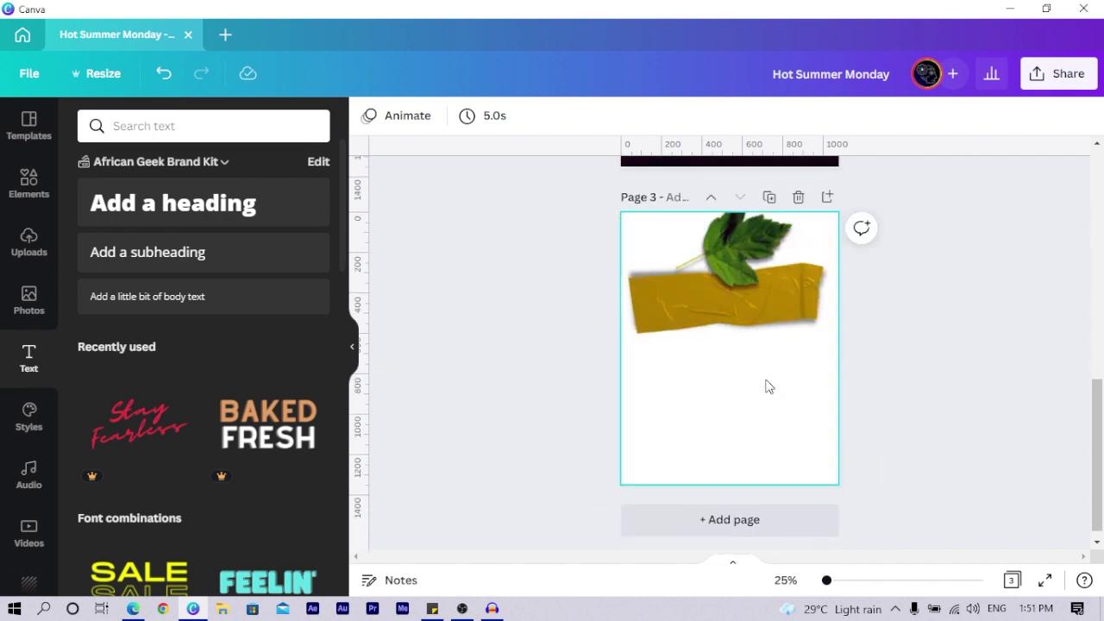
{"action": "scroll", "coordinate": [767, 386], "scroll_direction": "up", "scroll_amount": 3}
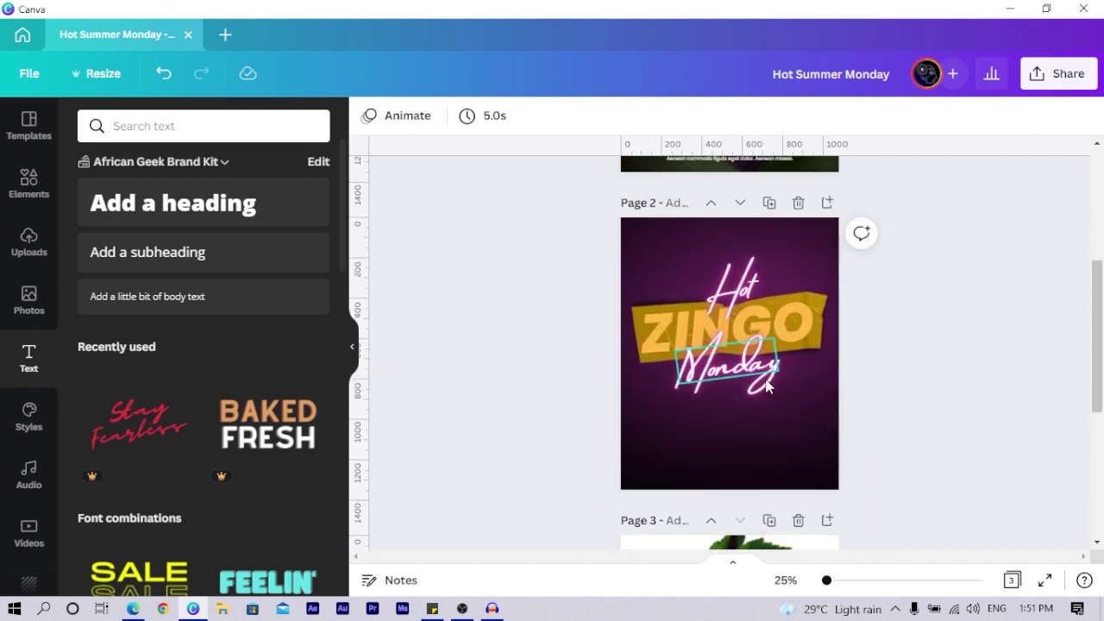
{"action": "left_click", "coordinate": [28, 196]}
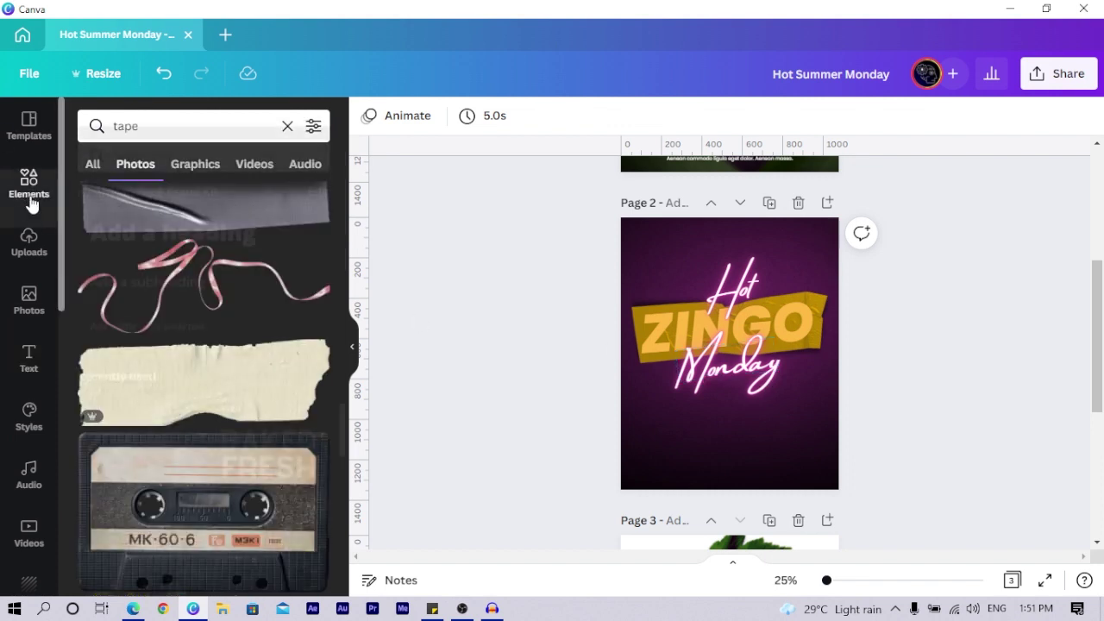
{"action": "left_click", "coordinate": [219, 123]}
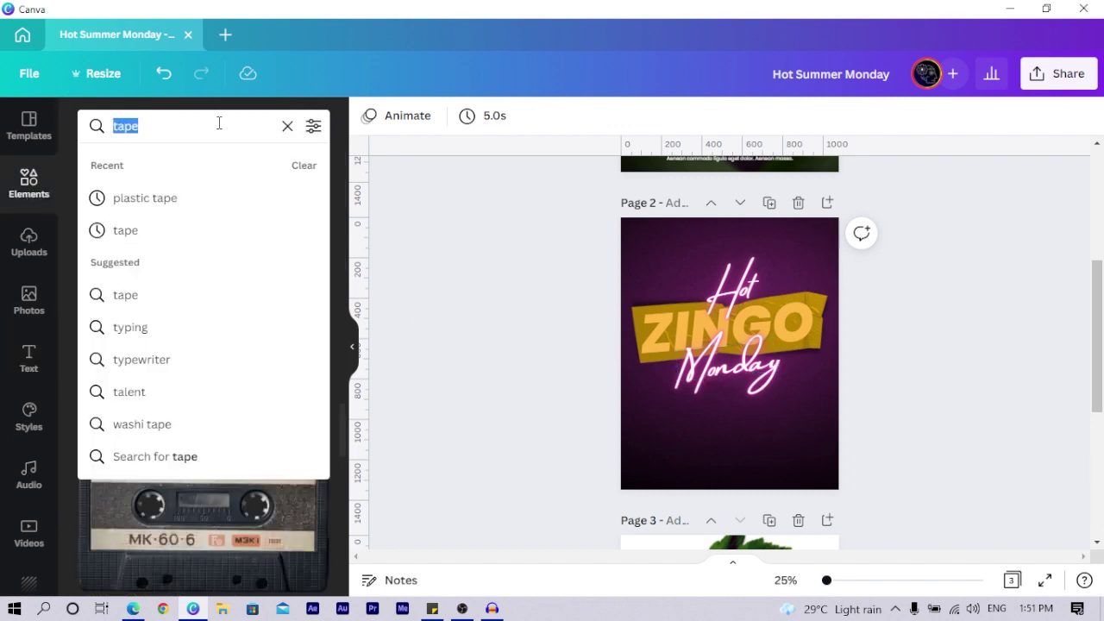
{"action": "type", "text": "leaves"}
{"action": "key", "text": "Return"}
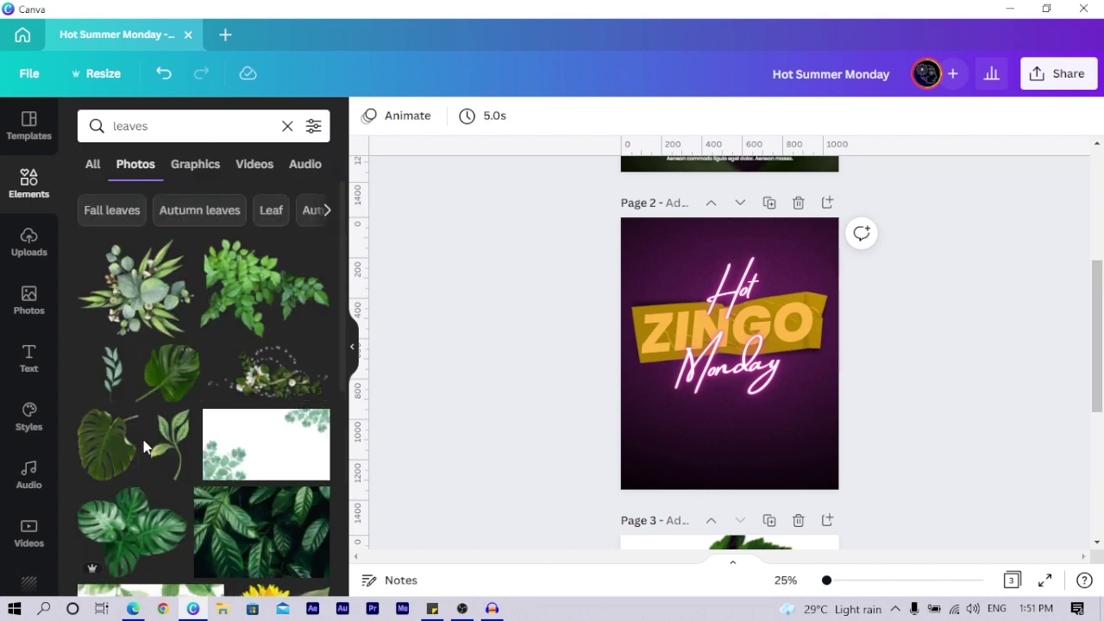
Step: Browse the "leaves" photo results for a suitable leaf picture
{"action": "scroll", "coordinate": [233, 427], "scroll_direction": "down", "scroll_amount": 5}
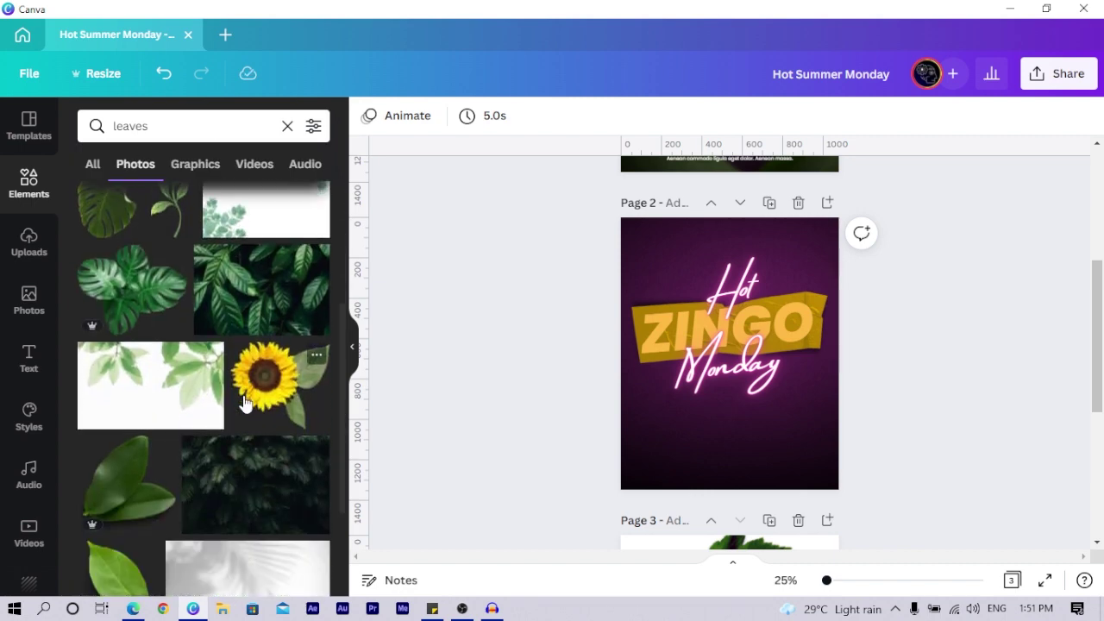
{"action": "scroll", "coordinate": [243, 404], "scroll_direction": "down", "scroll_amount": 6}
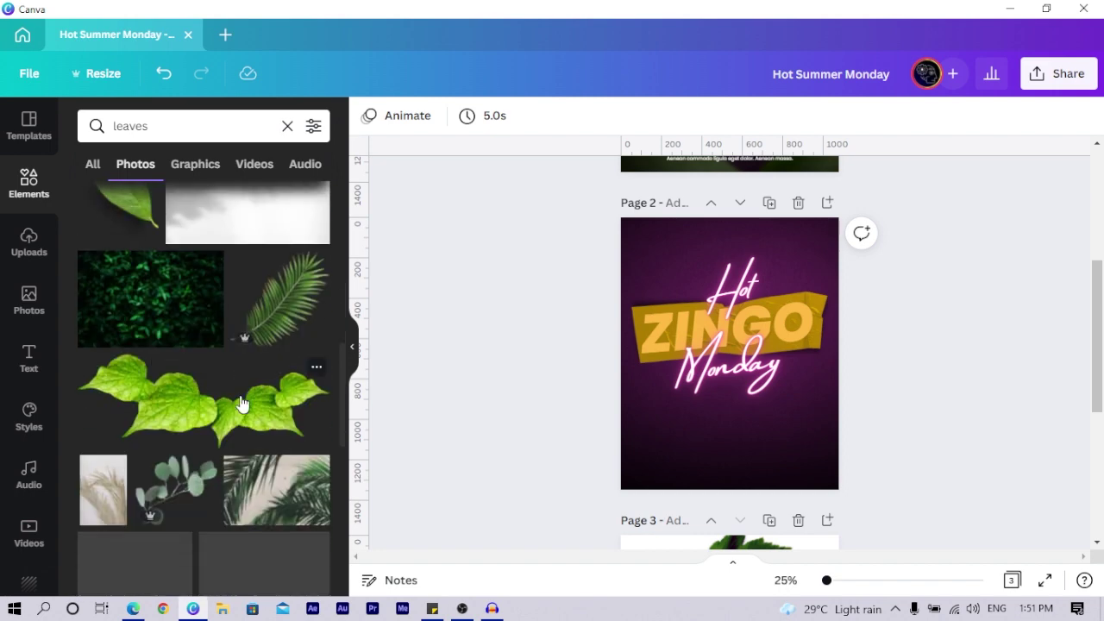
{"action": "scroll", "coordinate": [243, 399], "scroll_direction": "down", "scroll_amount": 6}
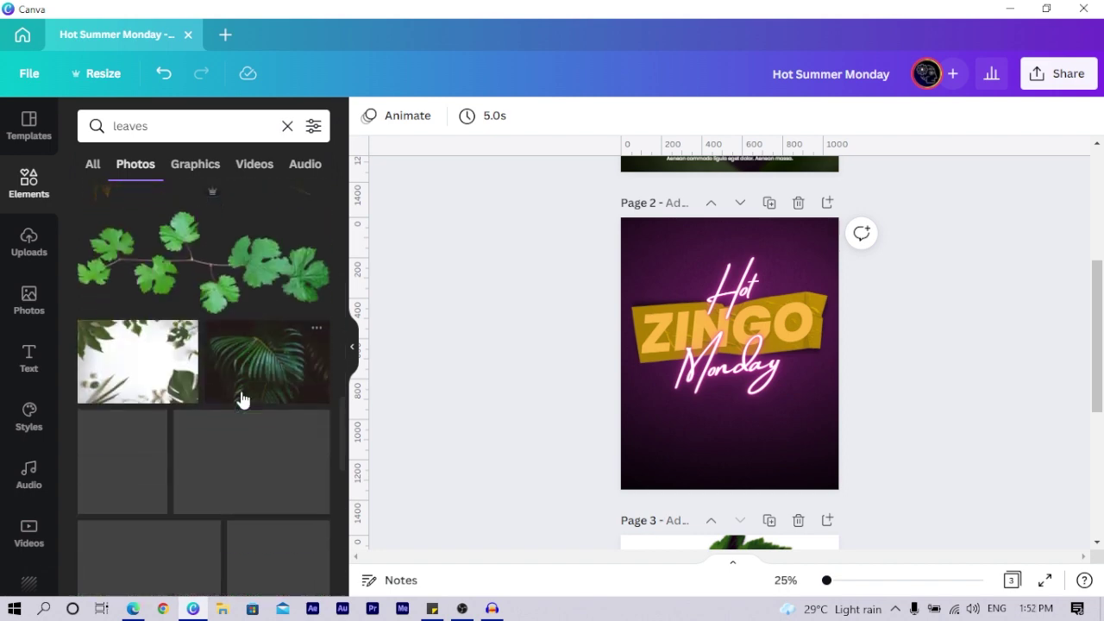
{"action": "scroll", "coordinate": [242, 400], "scroll_direction": "down", "scroll_amount": 2}
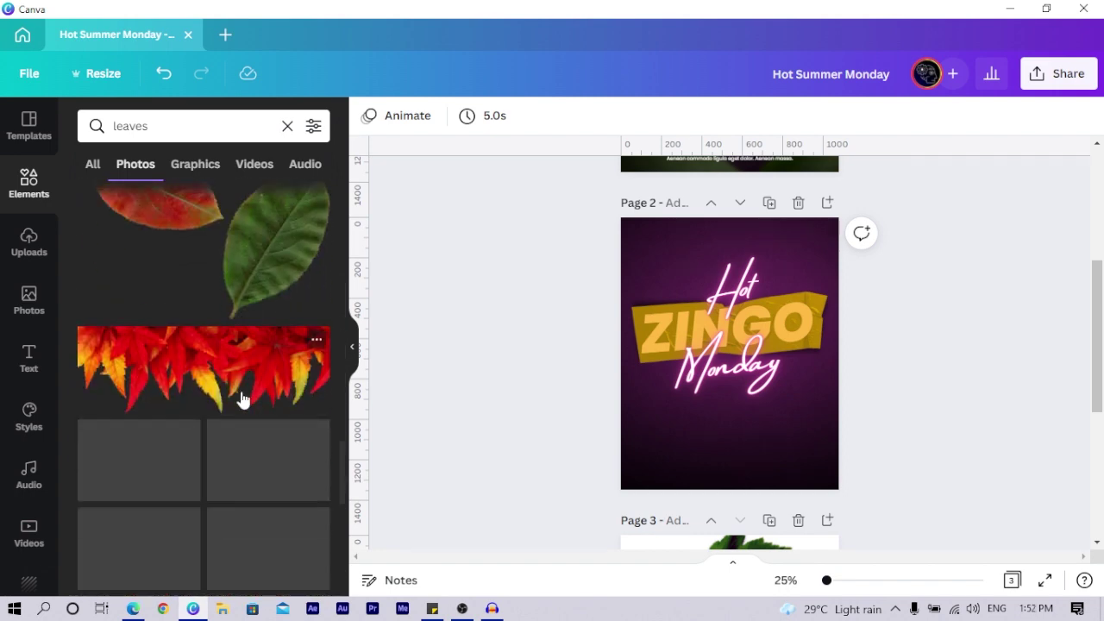
{"action": "scroll", "coordinate": [271, 418], "scroll_direction": "down", "scroll_amount": 3}
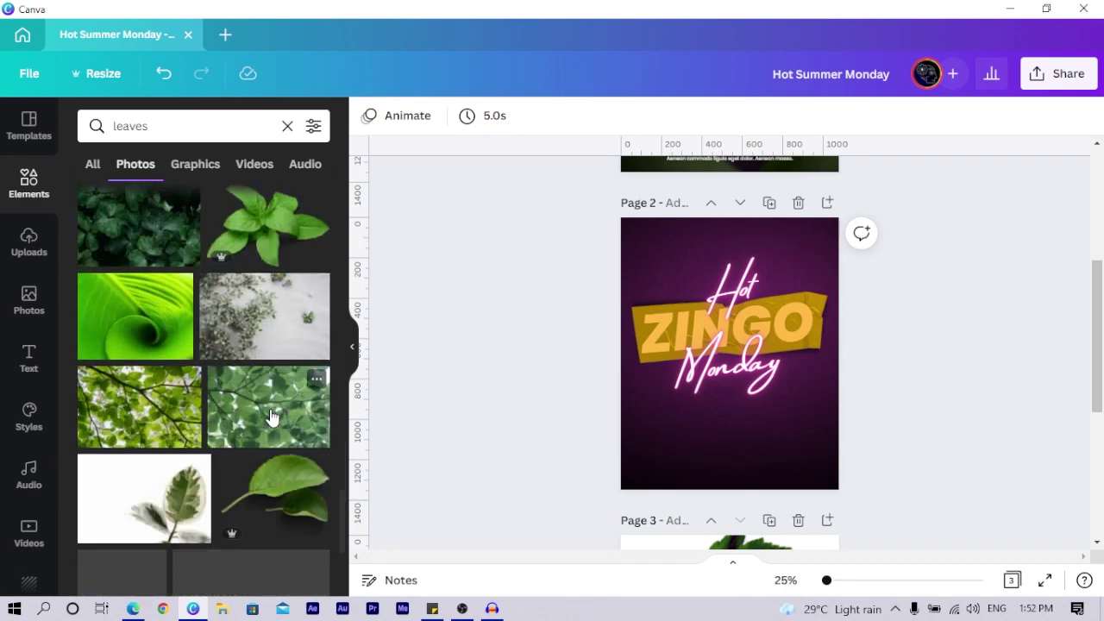
{"action": "scroll", "coordinate": [276, 413], "scroll_direction": "down", "scroll_amount": 2}
{"action": "scroll", "coordinate": [267, 418], "scroll_direction": "up", "scroll_amount": 5}
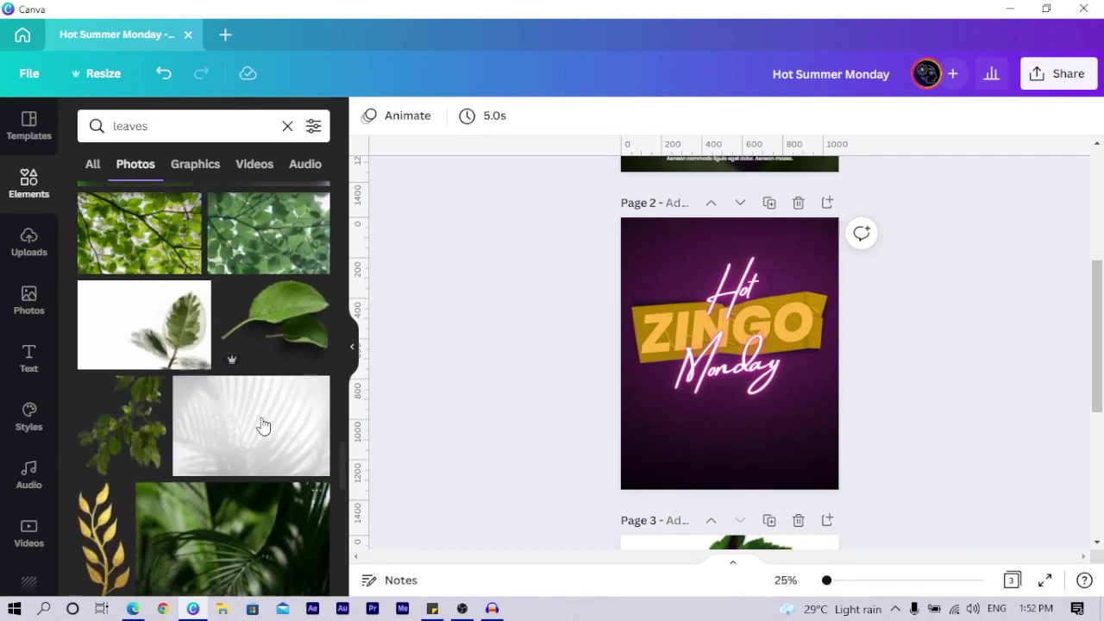
{"action": "scroll", "coordinate": [265, 388], "scroll_direction": "up", "scroll_amount": 3}
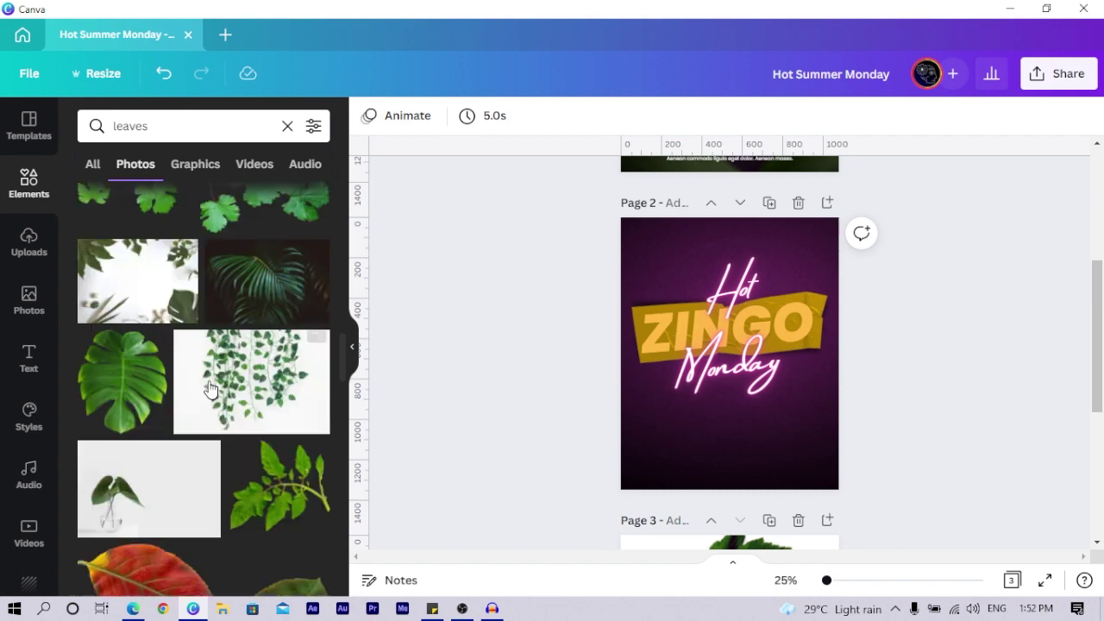
{"action": "scroll", "coordinate": [209, 379], "scroll_direction": "up", "scroll_amount": 3}
{"action": "scroll", "coordinate": [693, 505], "scroll_direction": "up", "scroll_amount": 2}
{"action": "scroll", "coordinate": [692, 495], "scroll_direction": "down", "scroll_amount": 1}
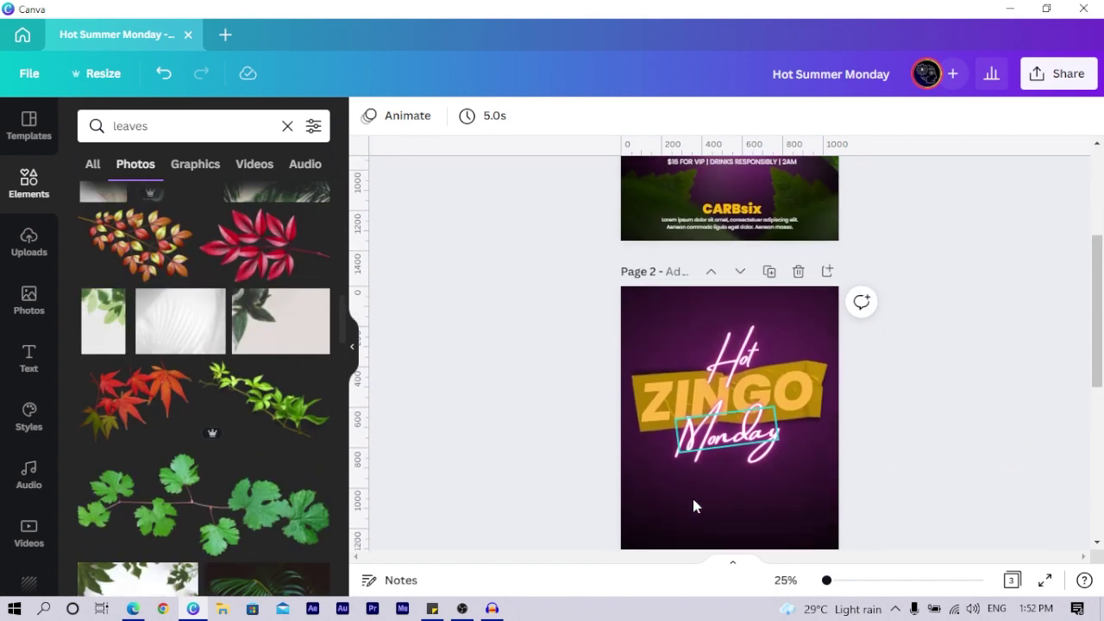
Step: Move the green leaf from page 3 to page 2's upper left corner and delete page 3
{"action": "scroll", "coordinate": [692, 420], "scroll_direction": "up", "scroll_amount": 3}
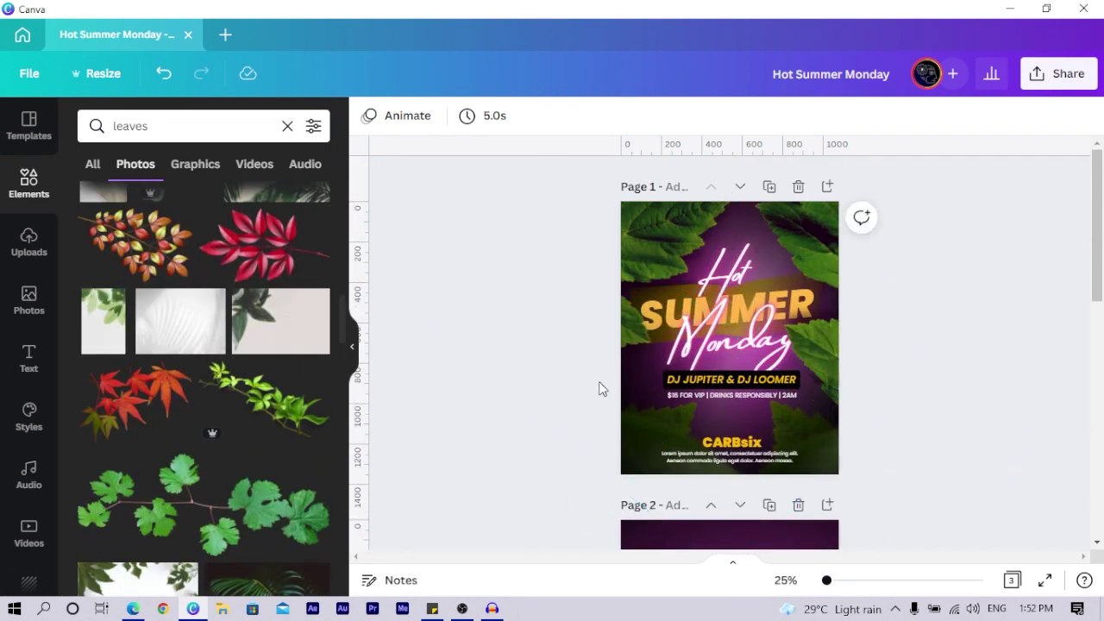
{"action": "scroll", "coordinate": [742, 418], "scroll_direction": "down", "scroll_amount": 1}
{"action": "scroll", "coordinate": [737, 420], "scroll_direction": "down", "scroll_amount": 5}
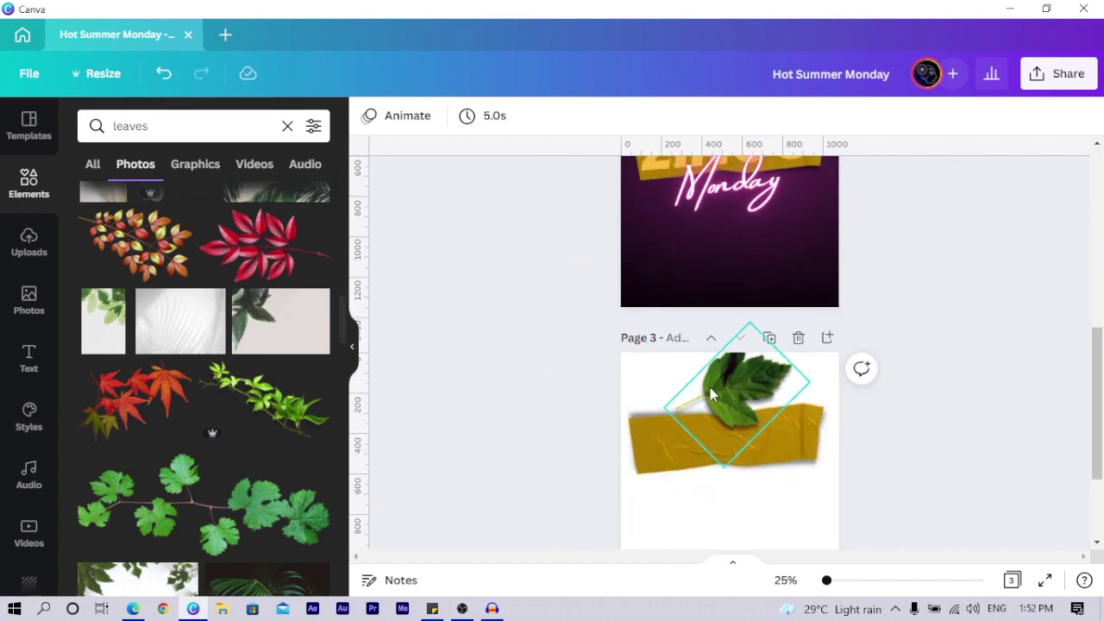
{"action": "left_click_drag", "start_coordinate": [710, 387], "coordinate": [652, 265]}
{"action": "scroll", "coordinate": [695, 399], "scroll_direction": "up", "scroll_amount": 4}
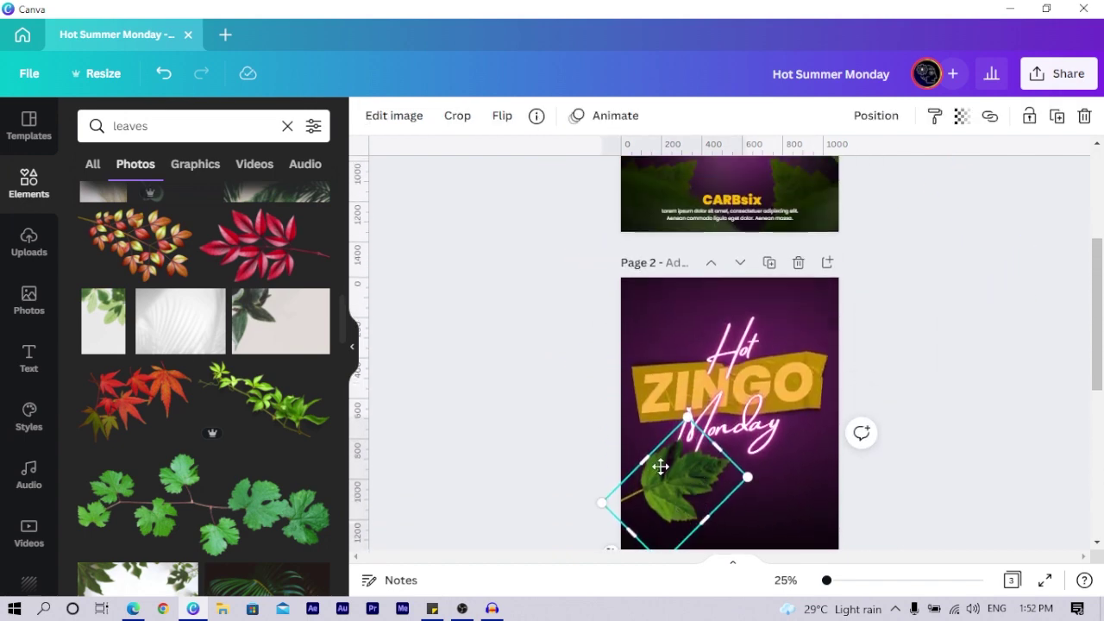
{"action": "left_click_drag", "start_coordinate": [659, 466], "coordinate": [616, 308]}
{"action": "scroll", "coordinate": [759, 388], "scroll_direction": "down", "scroll_amount": 5}
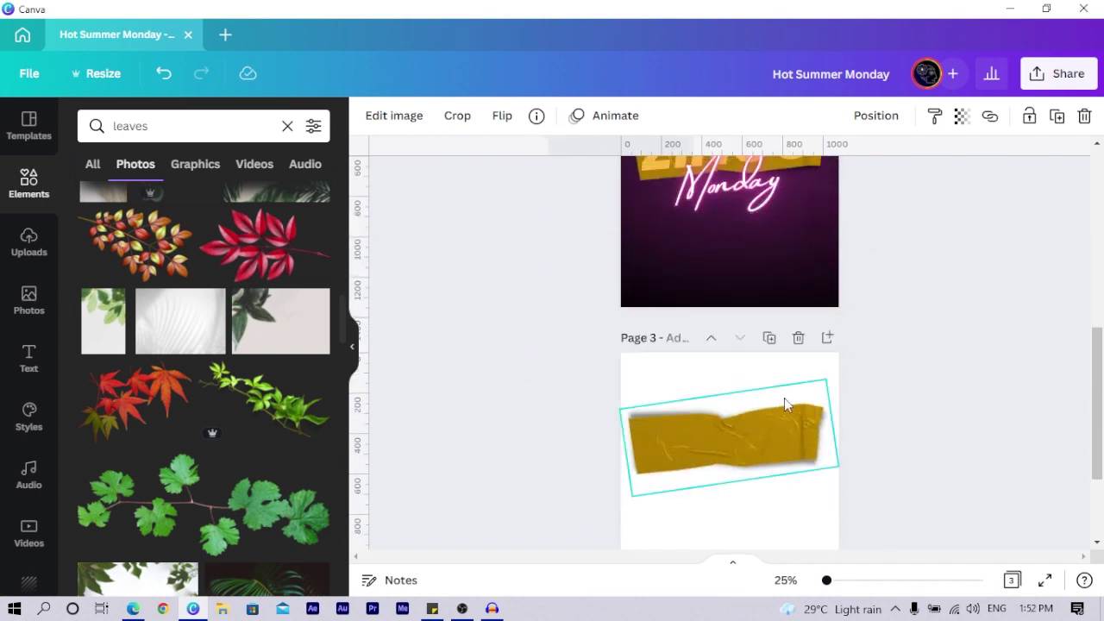
{"action": "left_click", "coordinate": [797, 343]}
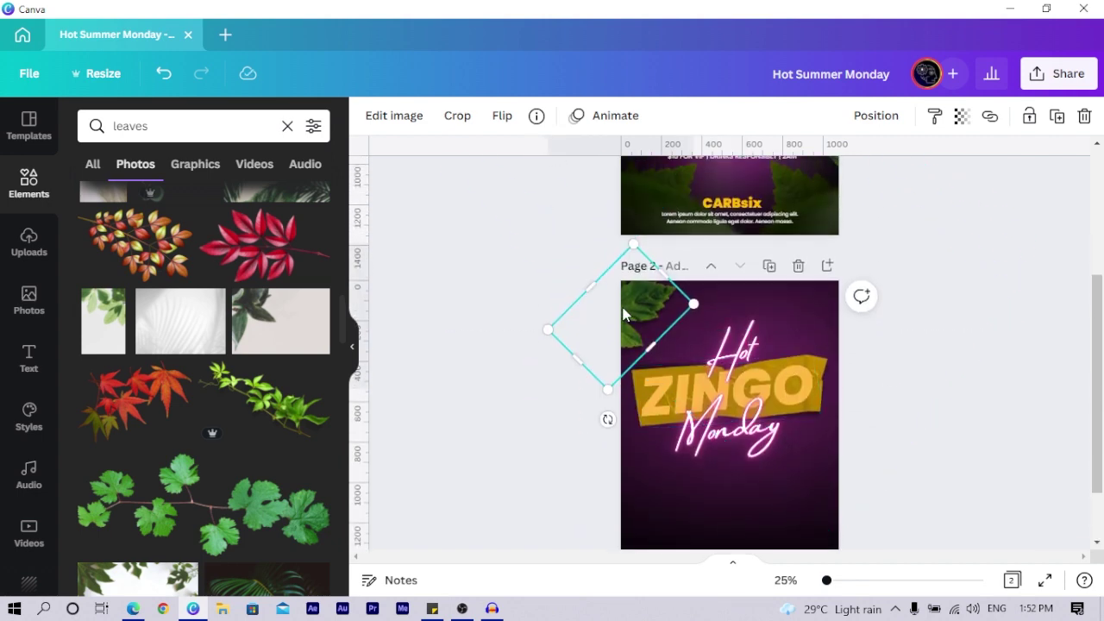
Step: Move the leaf into page 2's lower left corner and enlarge it so it partly runs off the page
{"action": "left_click_drag", "start_coordinate": [625, 313], "coordinate": [636, 439]}
{"action": "scroll", "coordinate": [638, 414], "scroll_direction": "down", "scroll_amount": 1}
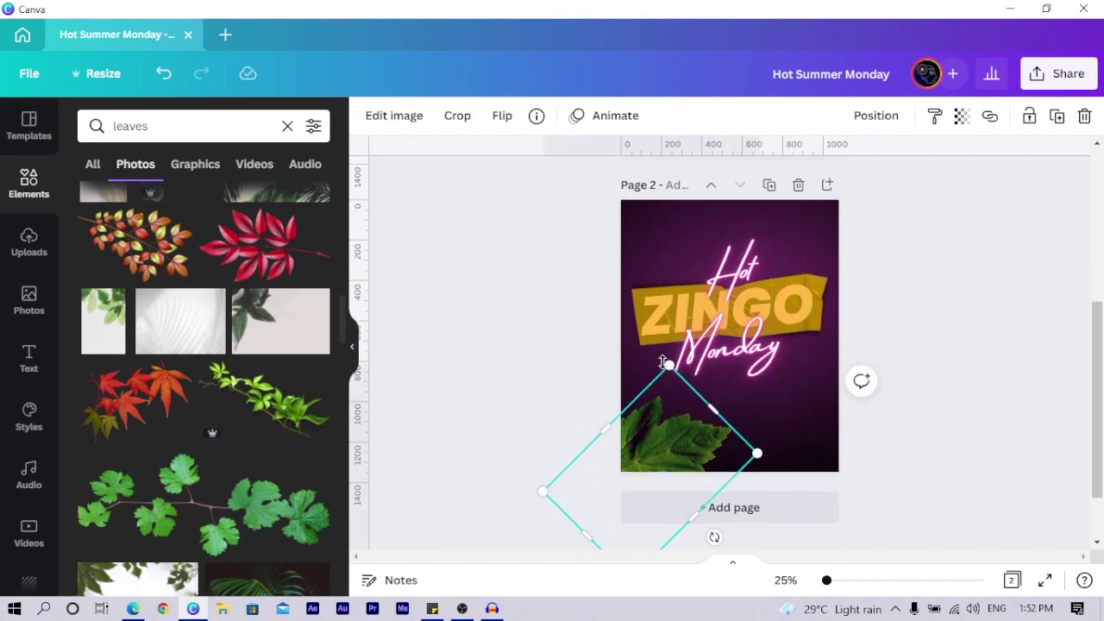
{"action": "left_click_drag", "start_coordinate": [662, 360], "coordinate": [678, 329]}
{"action": "left_click_drag", "start_coordinate": [665, 435], "coordinate": [660, 452]}
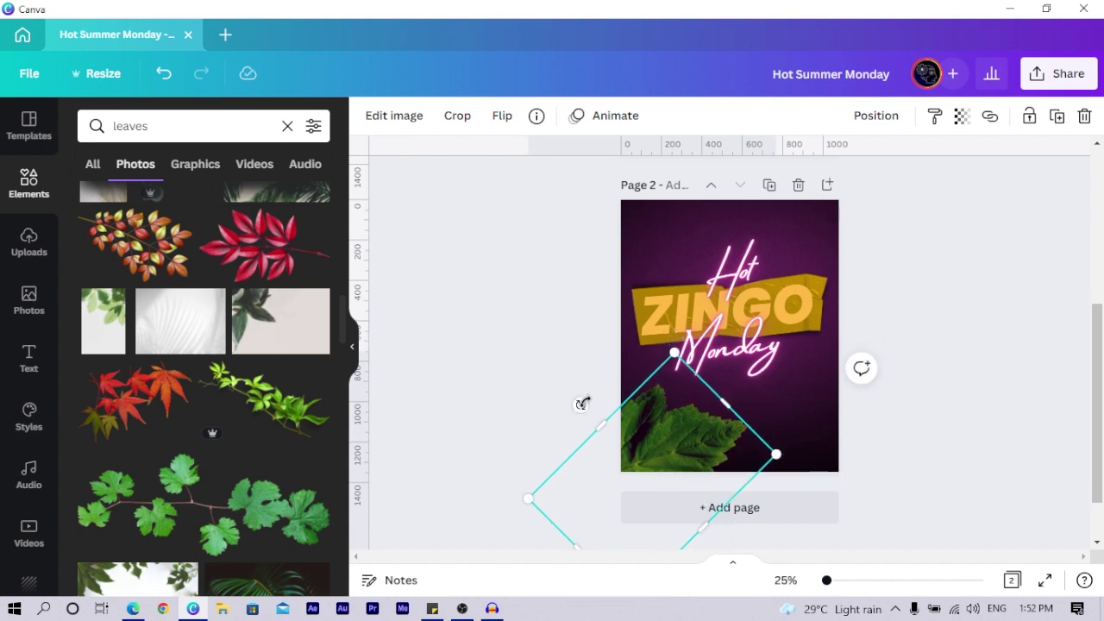
Step: Add copies of the leaf in the page's lower right and upper left corners, rotated to point inward
{"action": "left_click_drag", "start_coordinate": [582, 402], "coordinate": [633, 214]}
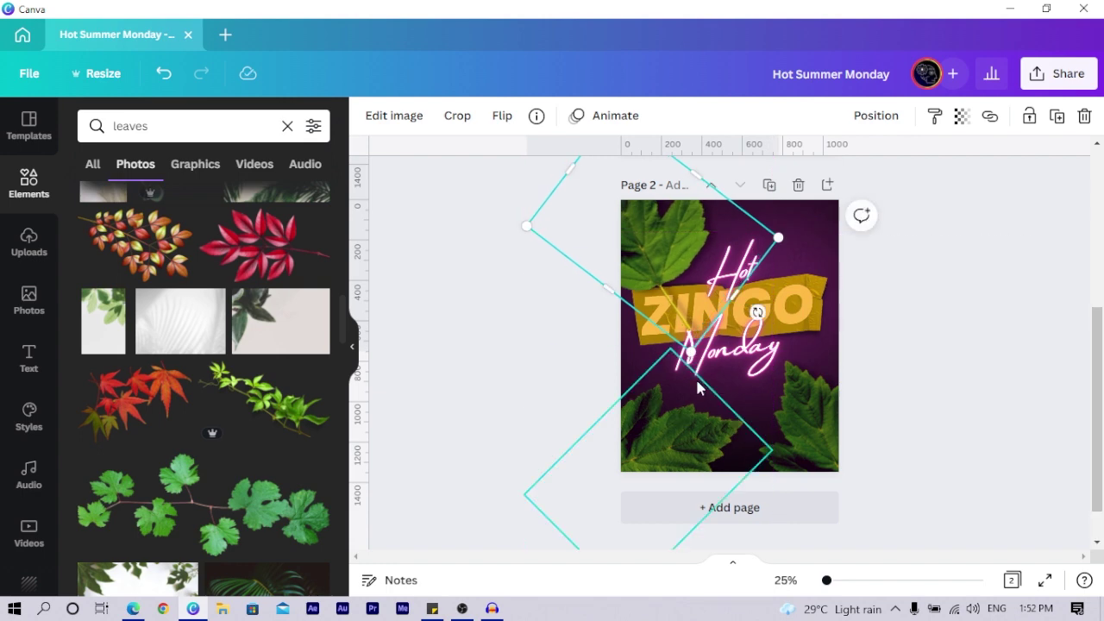
{"action": "left_click_drag", "start_coordinate": [759, 312], "coordinate": [523, 185]}
{"action": "left_click_drag", "start_coordinate": [652, 241], "coordinate": [716, 540]}
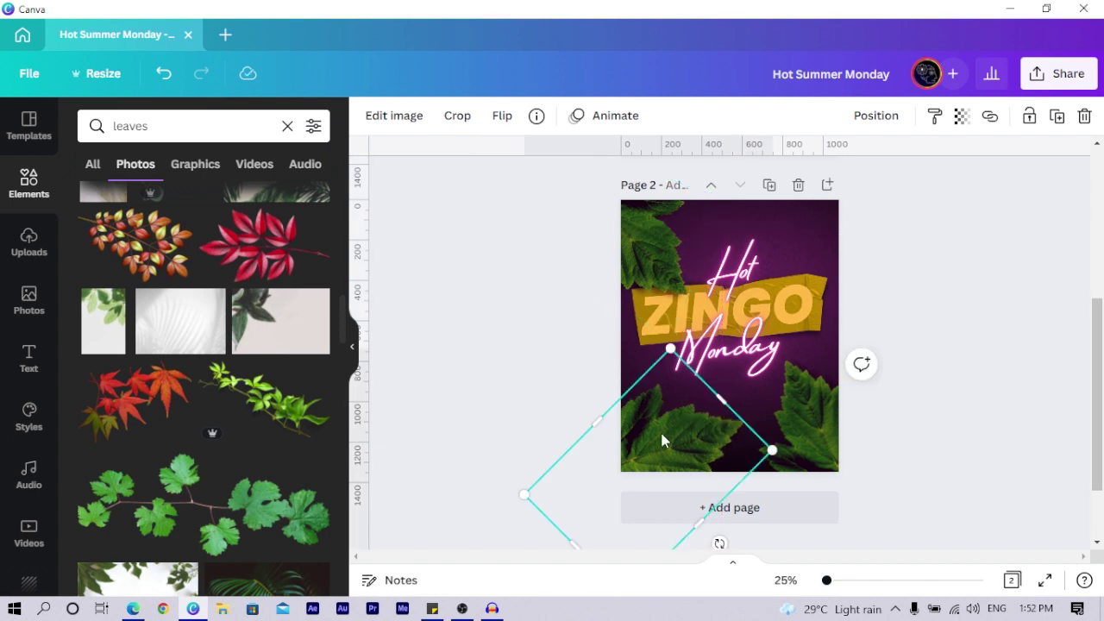
Step: Add rotated leaf copies in the page's upper right corner and along its upper edge, enlarging the upper edge copy
{"action": "left_click_drag", "start_coordinate": [580, 405], "coordinate": [828, 240]}
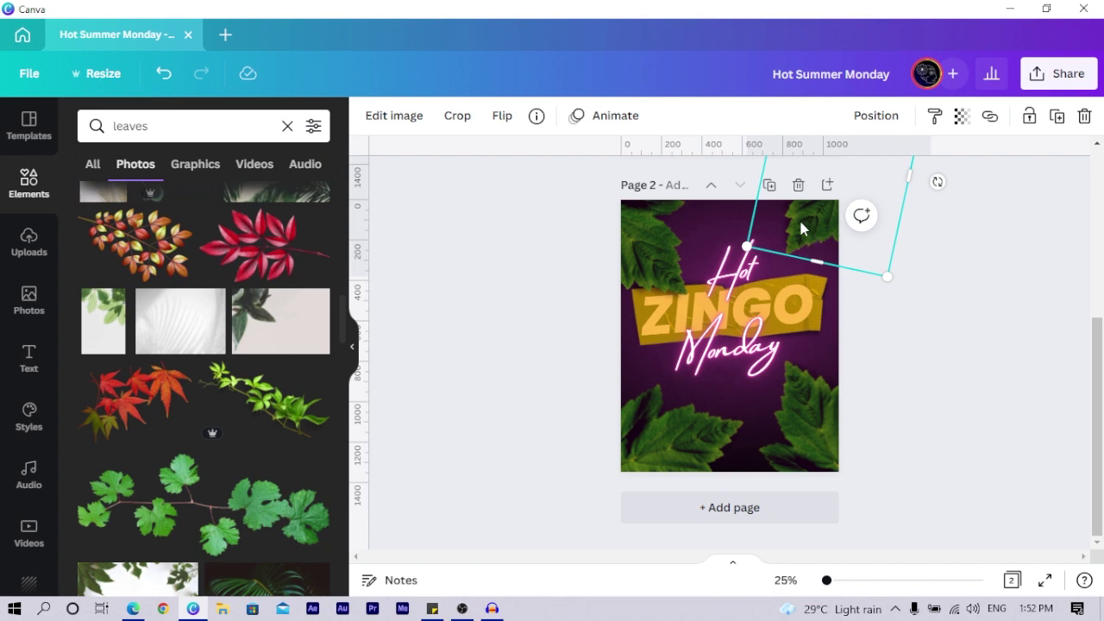
{"action": "left_click_drag", "start_coordinate": [801, 223], "coordinate": [781, 217]}
{"action": "left_click_drag", "start_coordinate": [918, 175], "coordinate": [886, 210]}
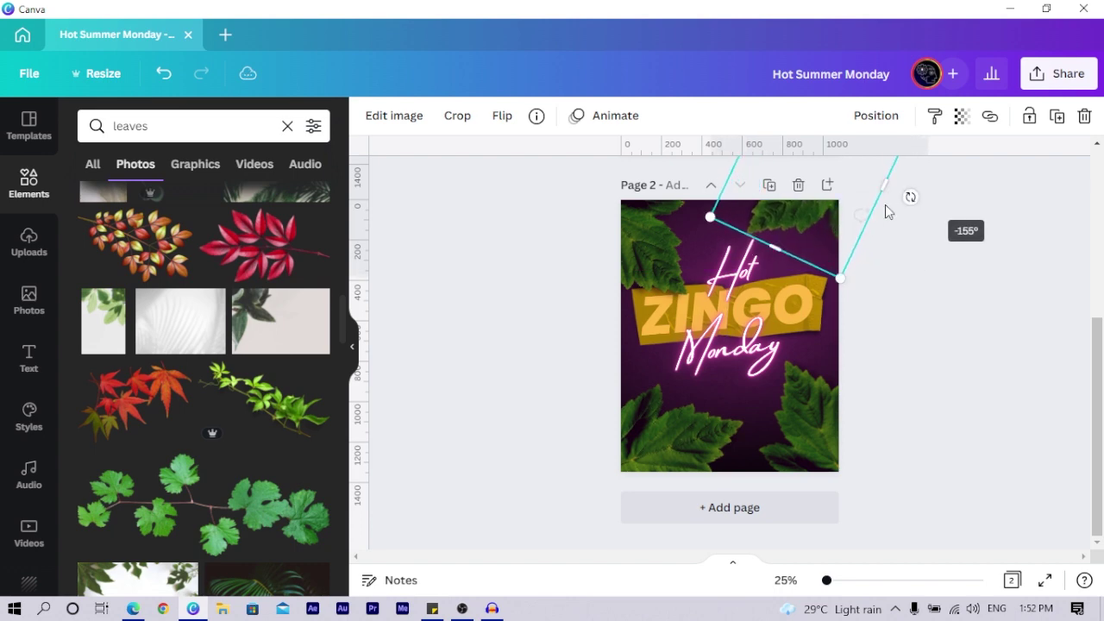
{"action": "left_click_drag", "start_coordinate": [701, 218], "coordinate": [662, 241]}
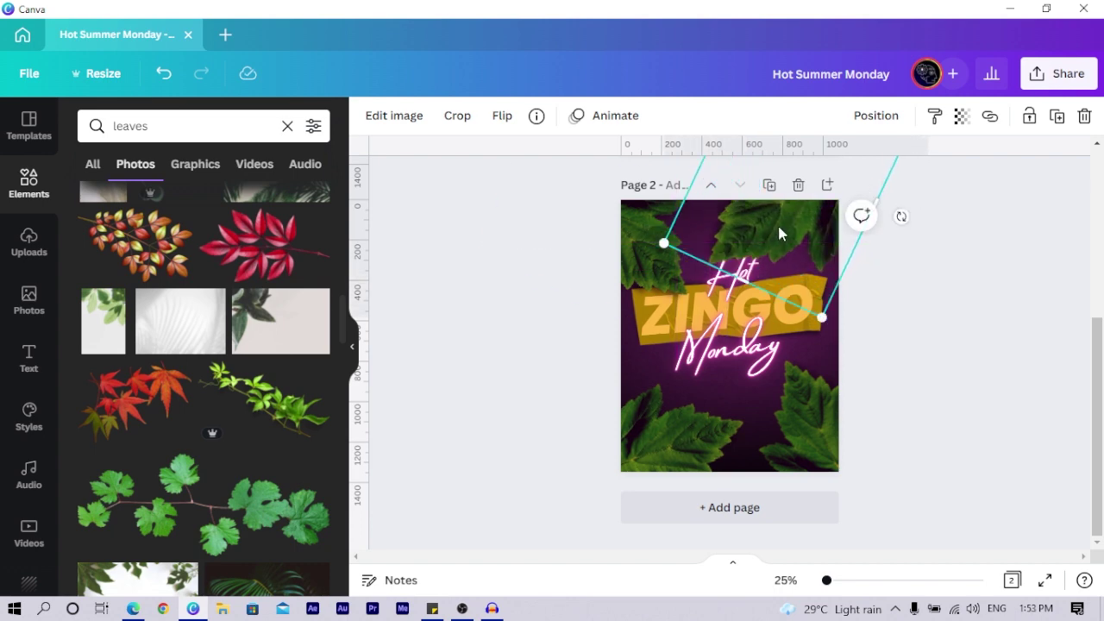
{"action": "left_click_drag", "start_coordinate": [777, 222], "coordinate": [755, 233]}
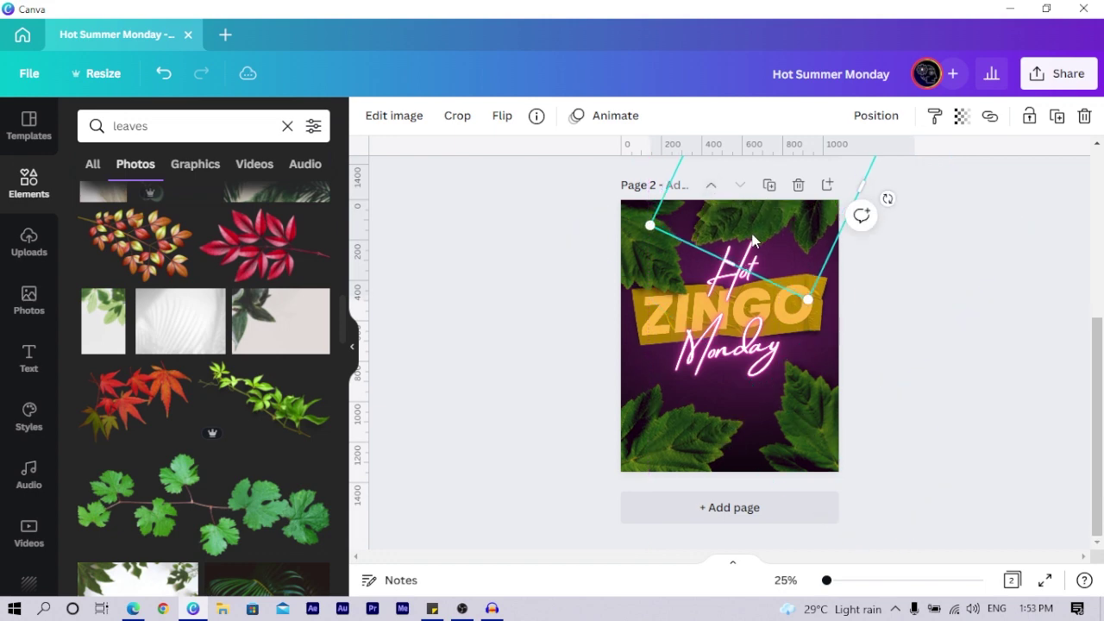
Step: Rotate and resize the upper right corner leaf to fill the corner beside the upper edge leaf
{"action": "left_click_drag", "start_coordinate": [891, 181], "coordinate": [832, 215]}
{"action": "left_click_drag", "start_coordinate": [897, 293], "coordinate": [823, 250]}
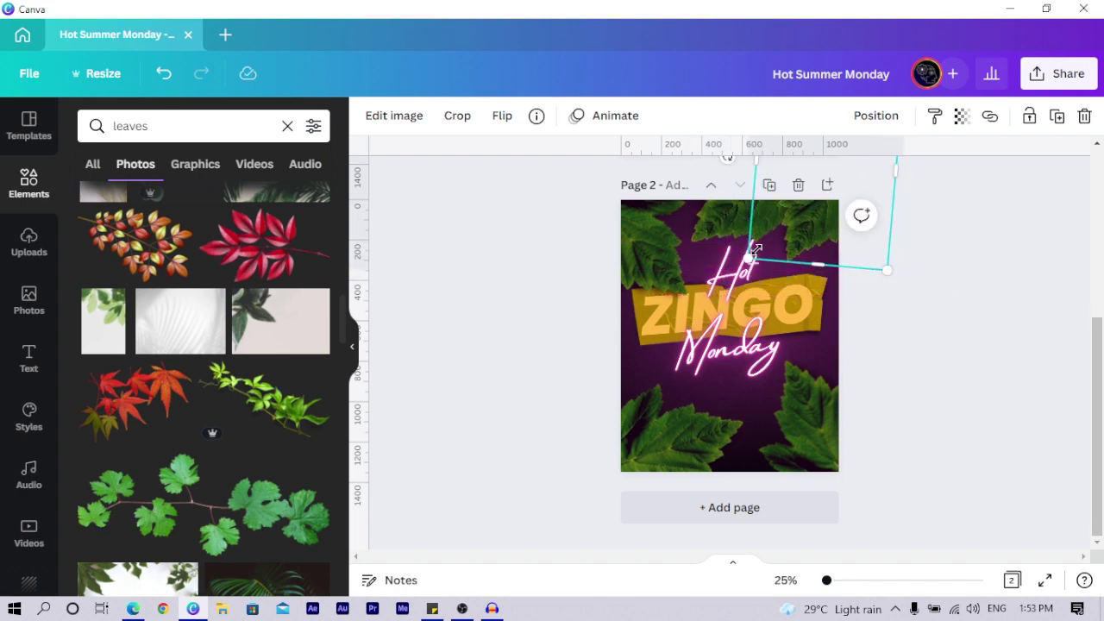
{"action": "left_click_drag", "start_coordinate": [739, 175], "coordinate": [815, 237]}
Step: Place a leaf copy at the middle of the page's lower edge, flip it vertically and shift it slightly lower
{"action": "left_click_drag", "start_coordinate": [815, 237], "coordinate": [732, 472]}
{"action": "left_click", "coordinate": [515, 125]}
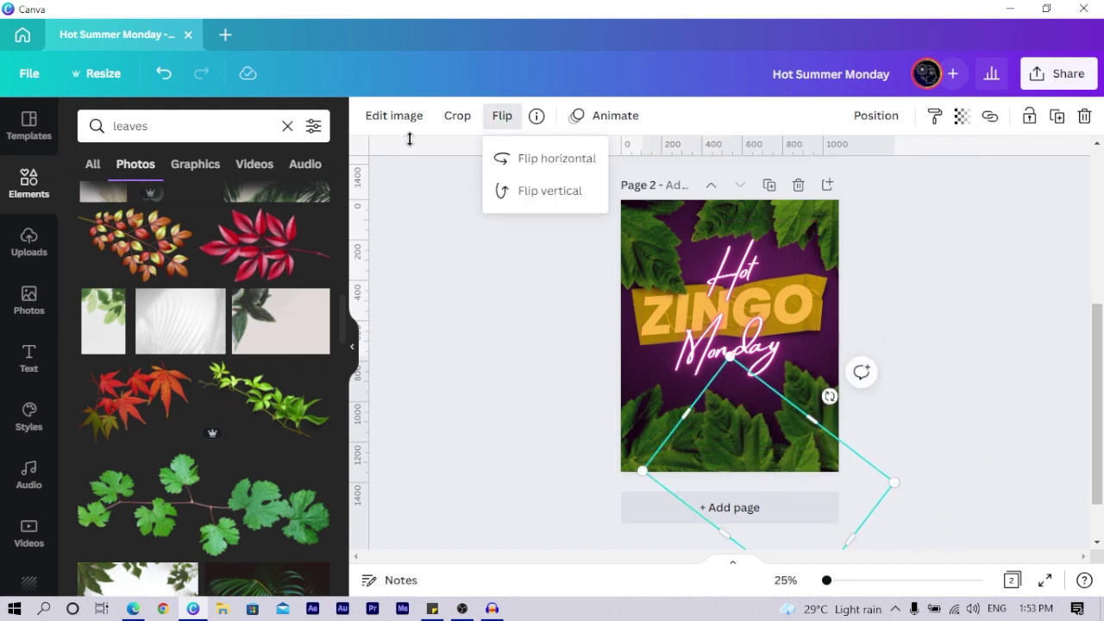
{"action": "left_click", "coordinate": [571, 182]}
{"action": "left_click_drag", "start_coordinate": [742, 458], "coordinate": [762, 475]}
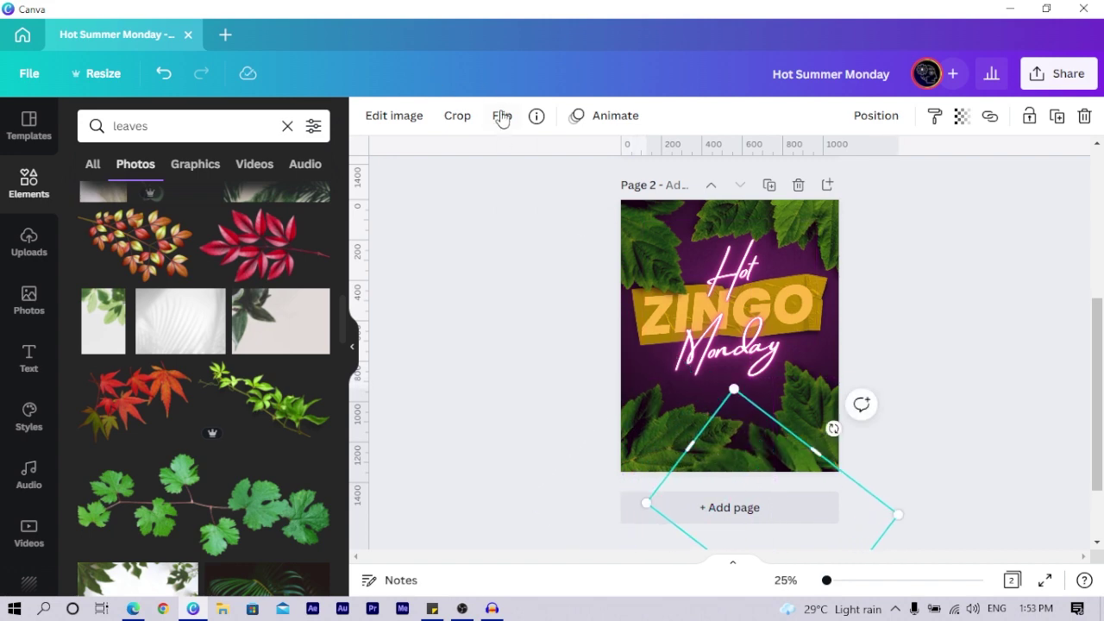
Step: Set the lower edge leaf's blur to 25, enlarge it and place it over the page's lower right area
{"action": "left_click", "coordinate": [393, 115]}
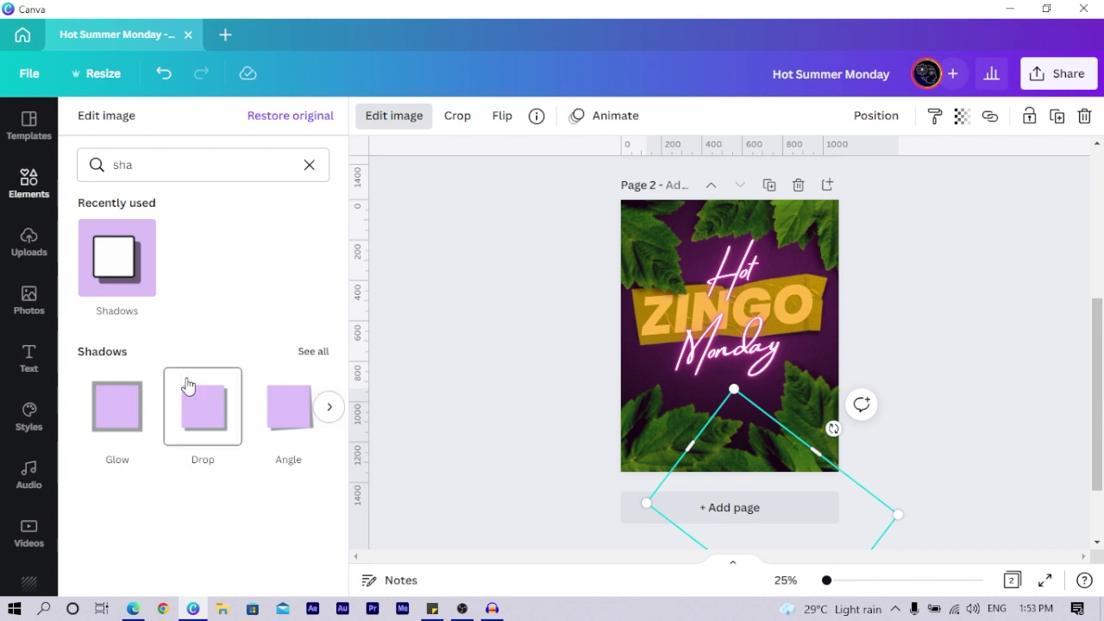
{"action": "left_click", "coordinate": [309, 165]}
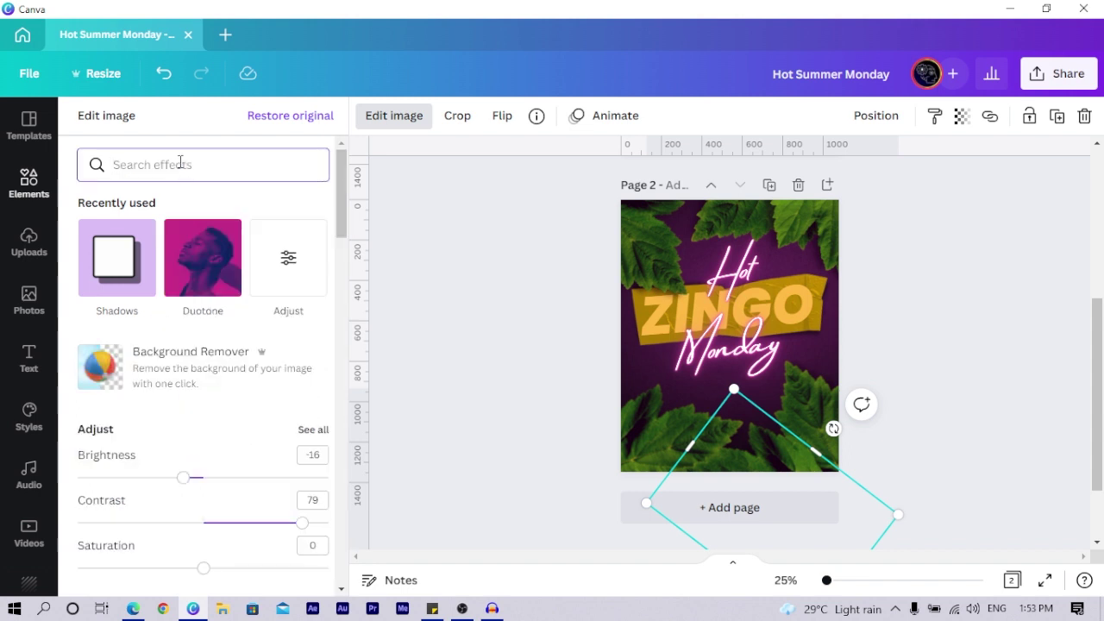
{"action": "left_click", "coordinate": [279, 267]}
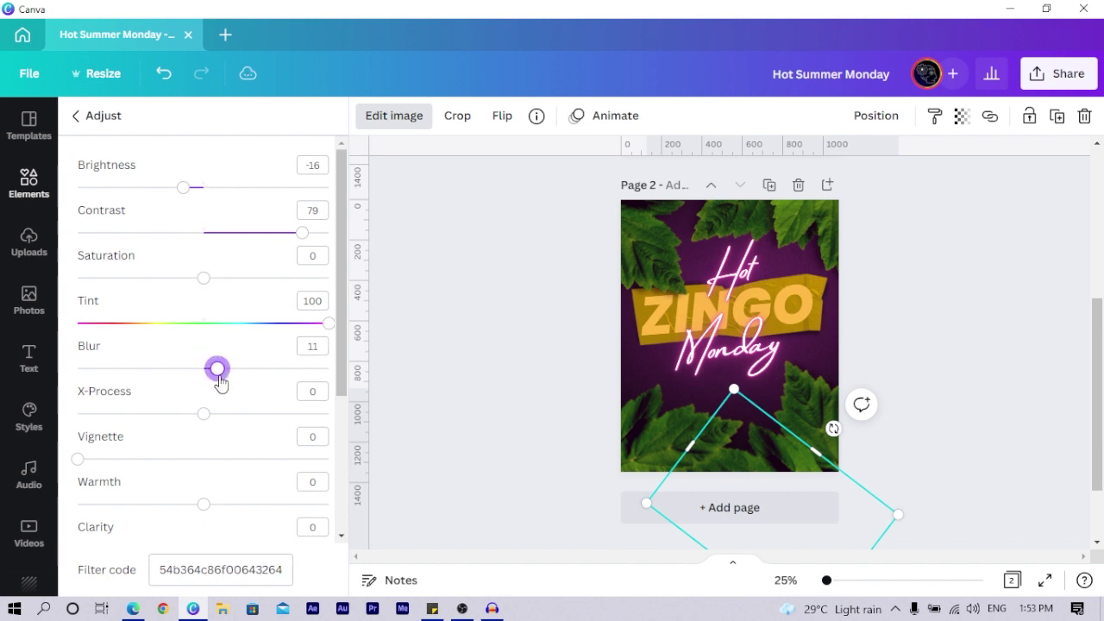
{"action": "left_click_drag", "start_coordinate": [651, 511], "coordinate": [601, 506]}
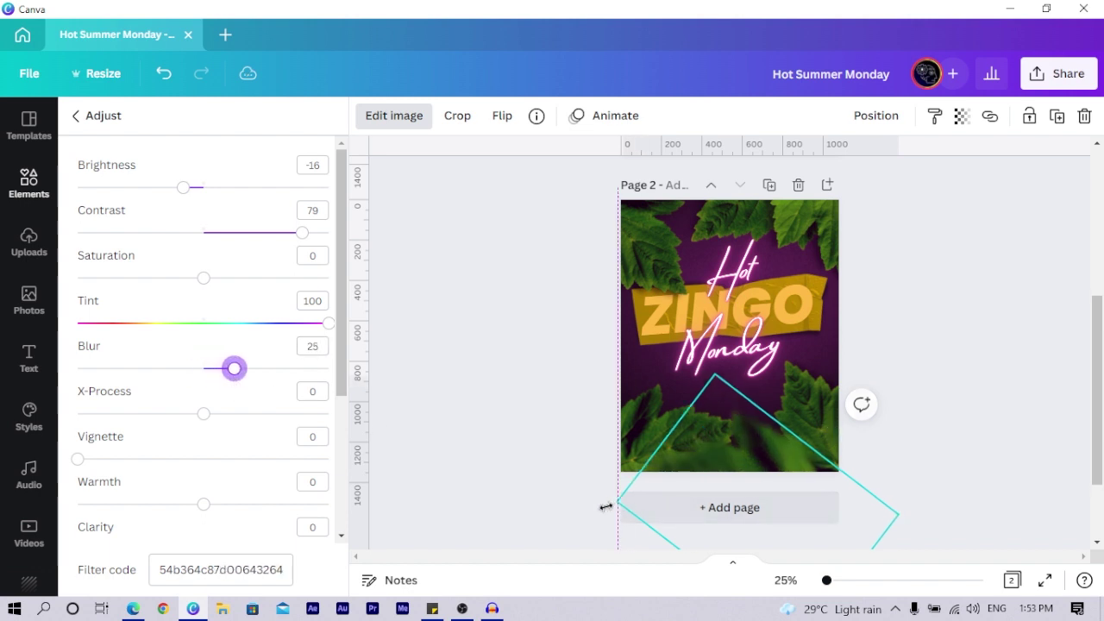
{"action": "left_click_drag", "start_coordinate": [756, 459], "coordinate": [655, 415]}
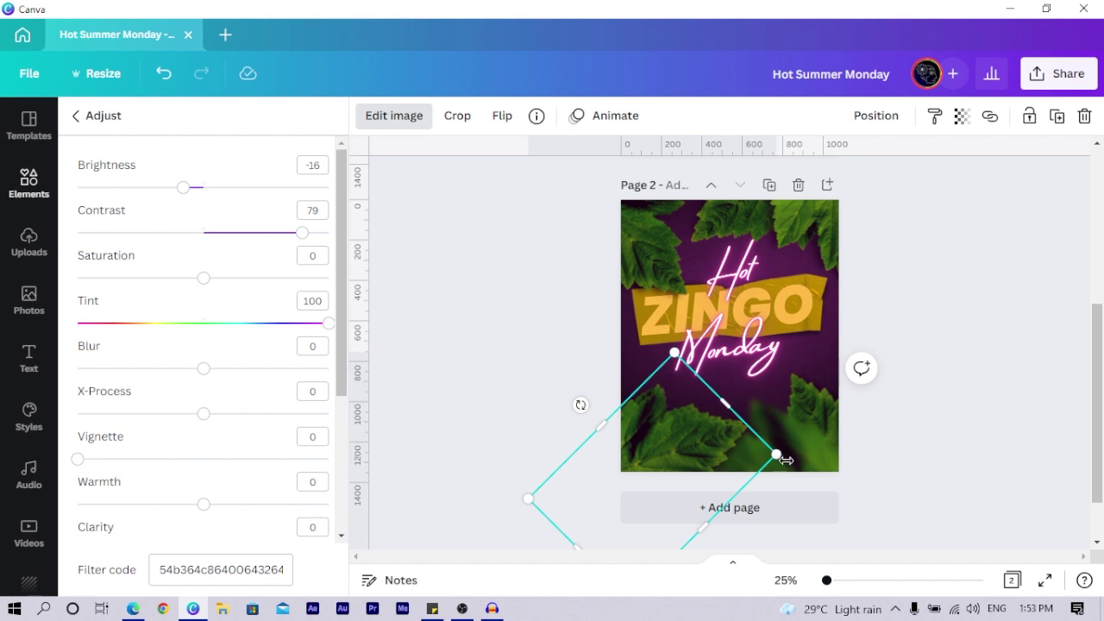
Step: Place smaller copies of the lower left leaf at the page's left and right edges beside Monday, rotating the right one to point inward
{"action": "left_click_drag", "start_coordinate": [777, 454], "coordinate": [722, 464]}
{"action": "left_click_drag", "start_coordinate": [625, 376], "coordinate": [539, 392]}
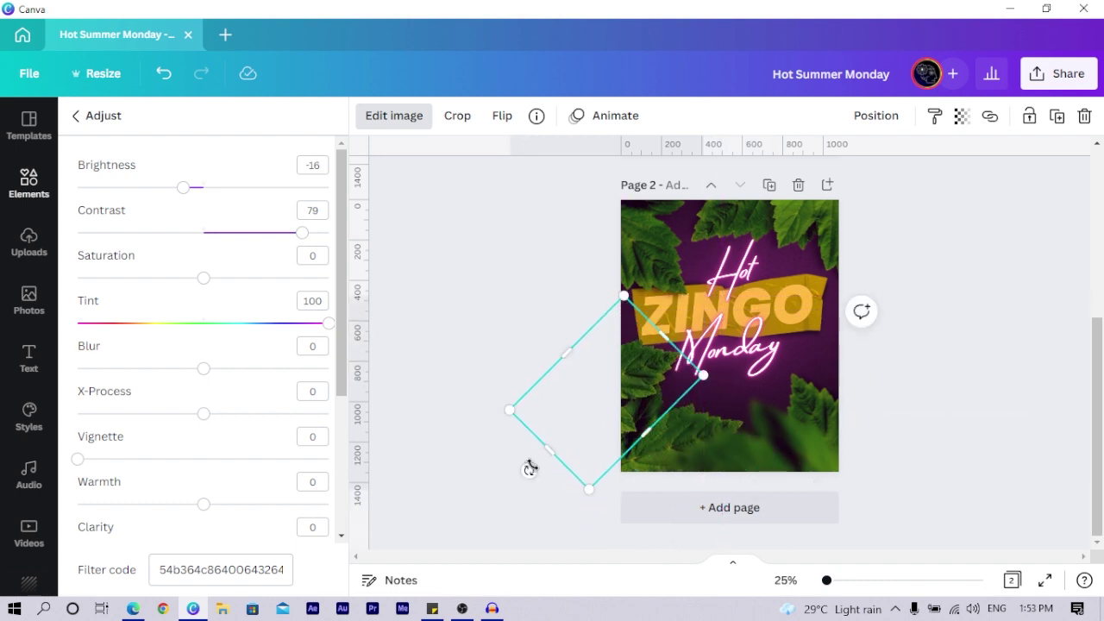
{"action": "left_click_drag", "start_coordinate": [530, 468], "coordinate": [887, 382]}
{"action": "left_click_drag", "start_coordinate": [981, 411], "coordinate": [988, 353]}
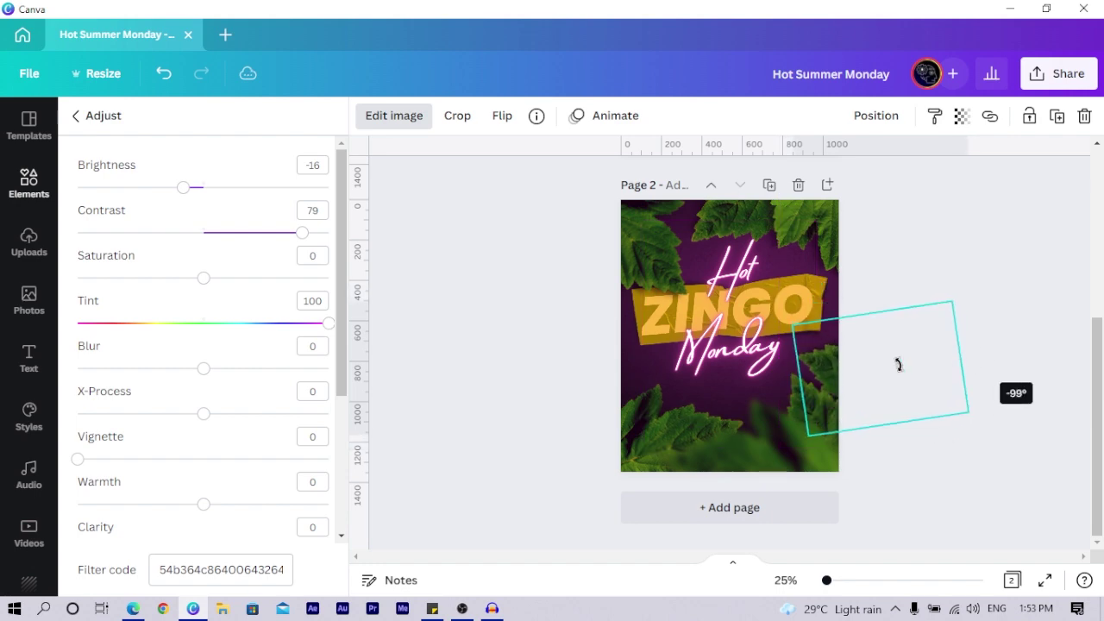
{"action": "left_click_drag", "start_coordinate": [815, 354], "coordinate": [802, 337]}
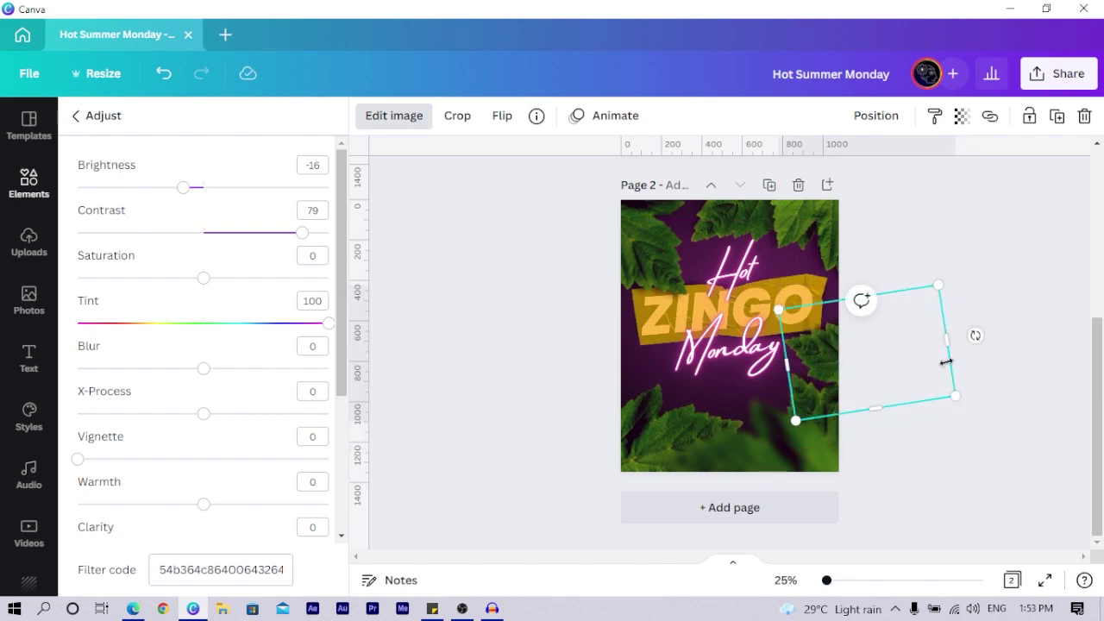
{"action": "scroll", "coordinate": [935, 339], "scroll_direction": "up", "scroll_amount": 4}
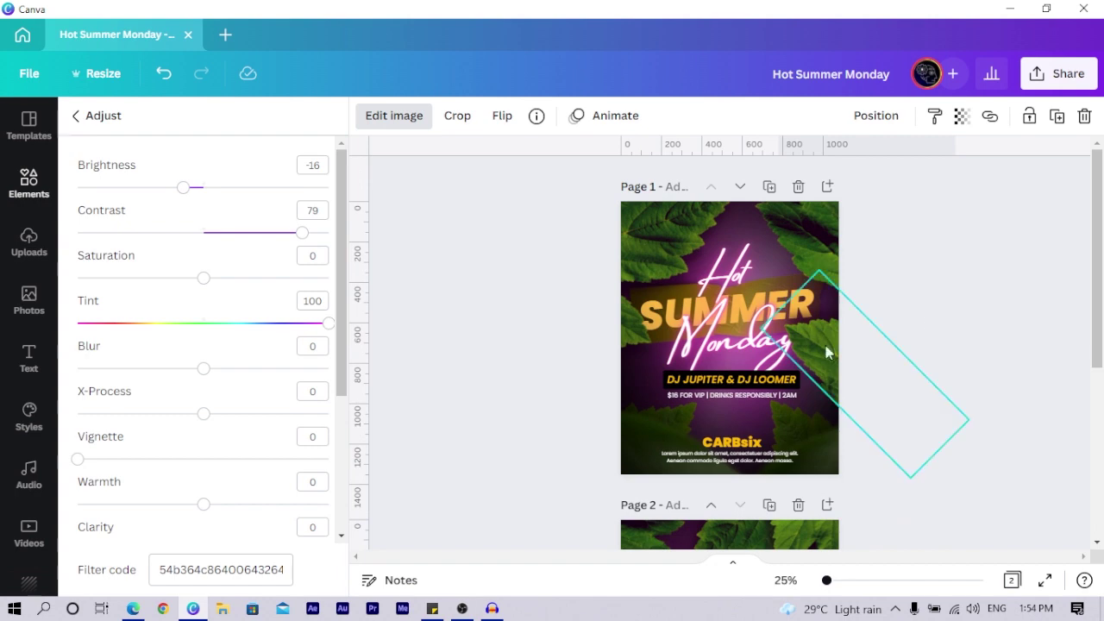
{"action": "scroll", "coordinate": [826, 357], "scroll_direction": "down", "scroll_amount": 4}
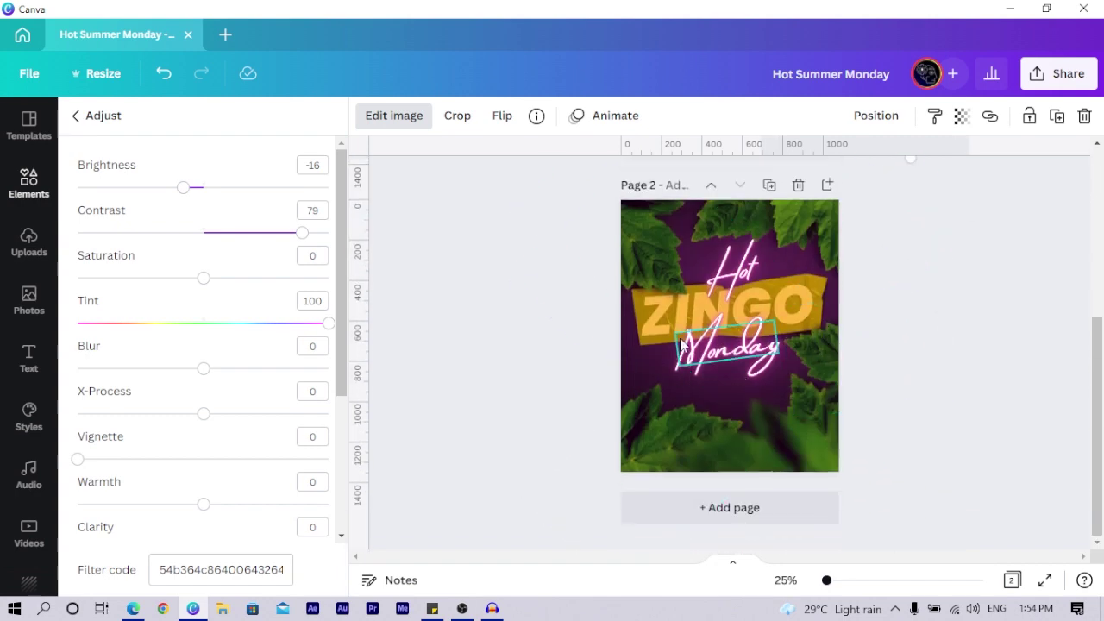
{"action": "left_click", "coordinate": [631, 358]}
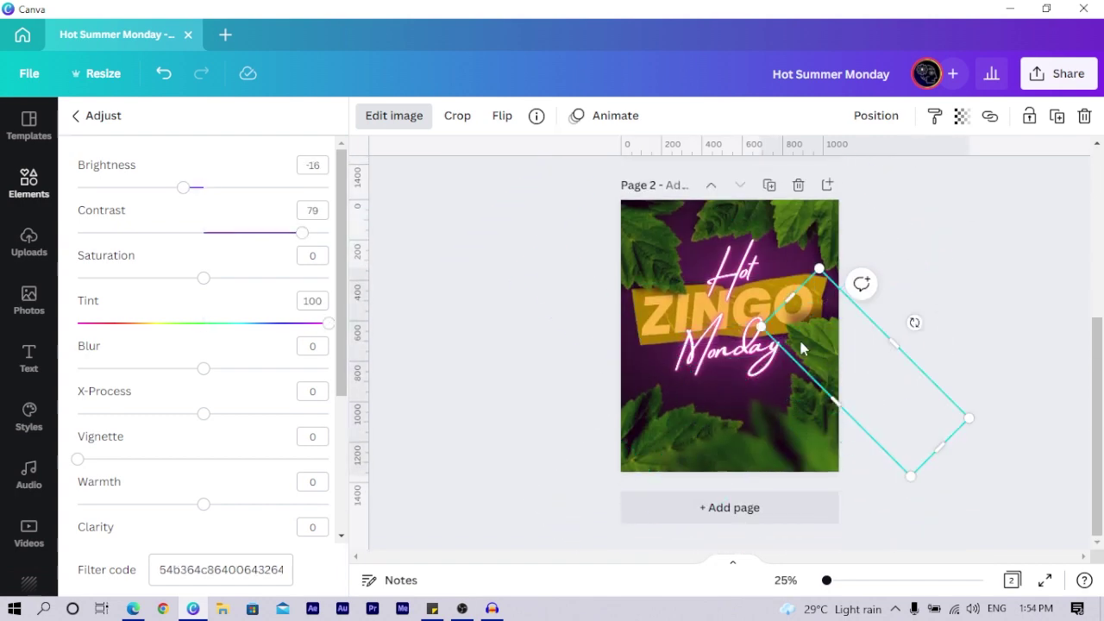
Step: Move the single leaf copy to the page's left edge below ZINGO, rotate it to about 4° and set its blur to 25
{"action": "left_click_drag", "start_coordinate": [801, 347], "coordinate": [643, 281]}
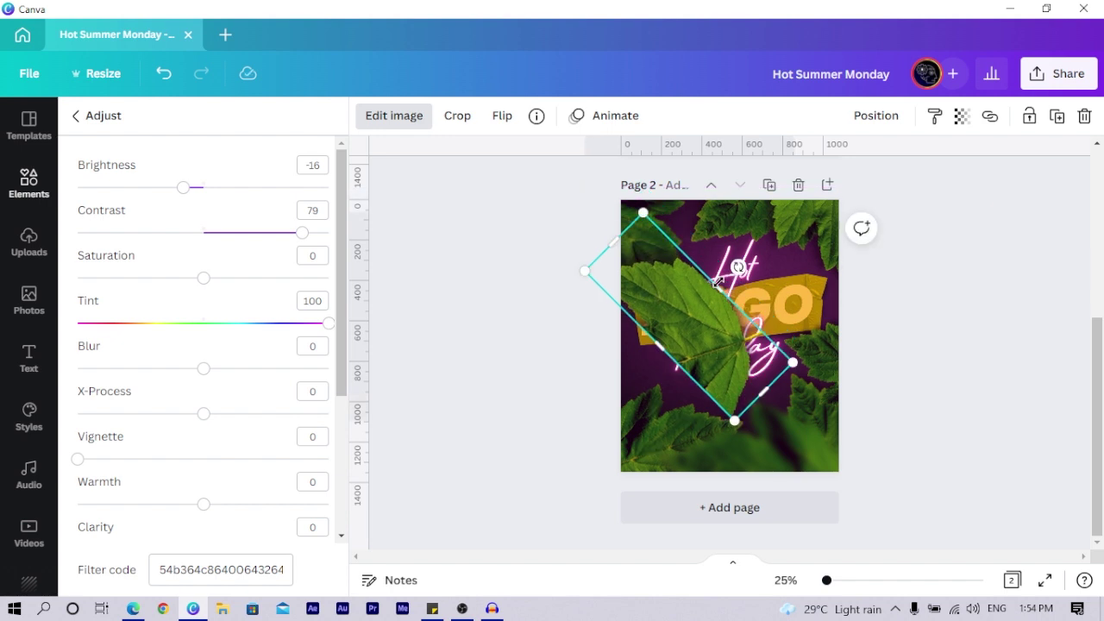
{"action": "left_click_drag", "start_coordinate": [738, 268], "coordinate": [685, 393]}
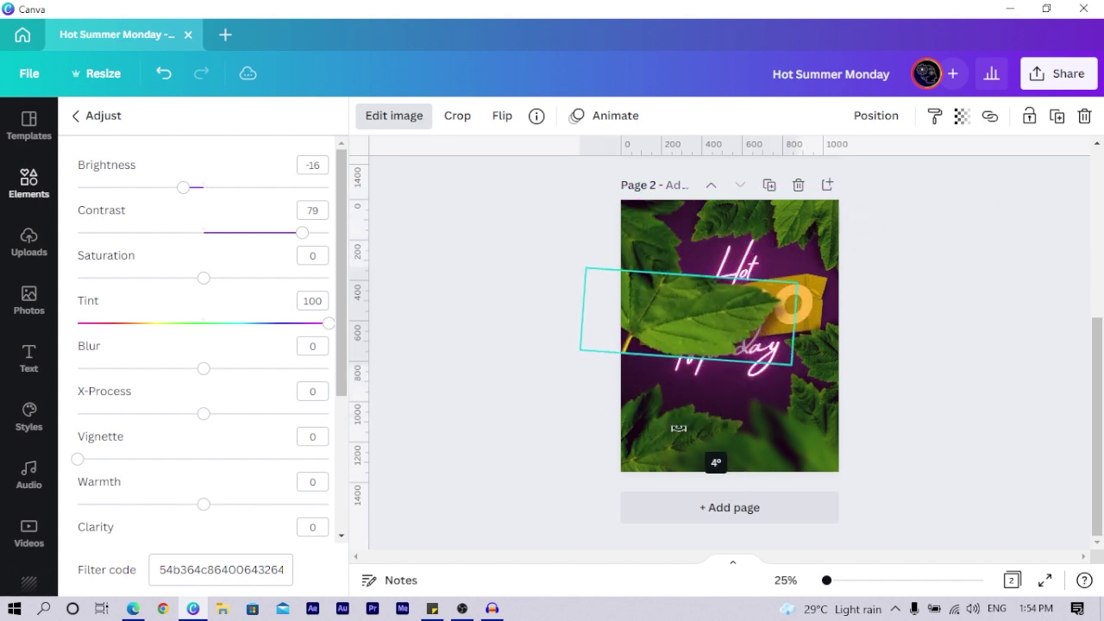
{"action": "left_click_drag", "start_coordinate": [651, 319], "coordinate": [544, 370]}
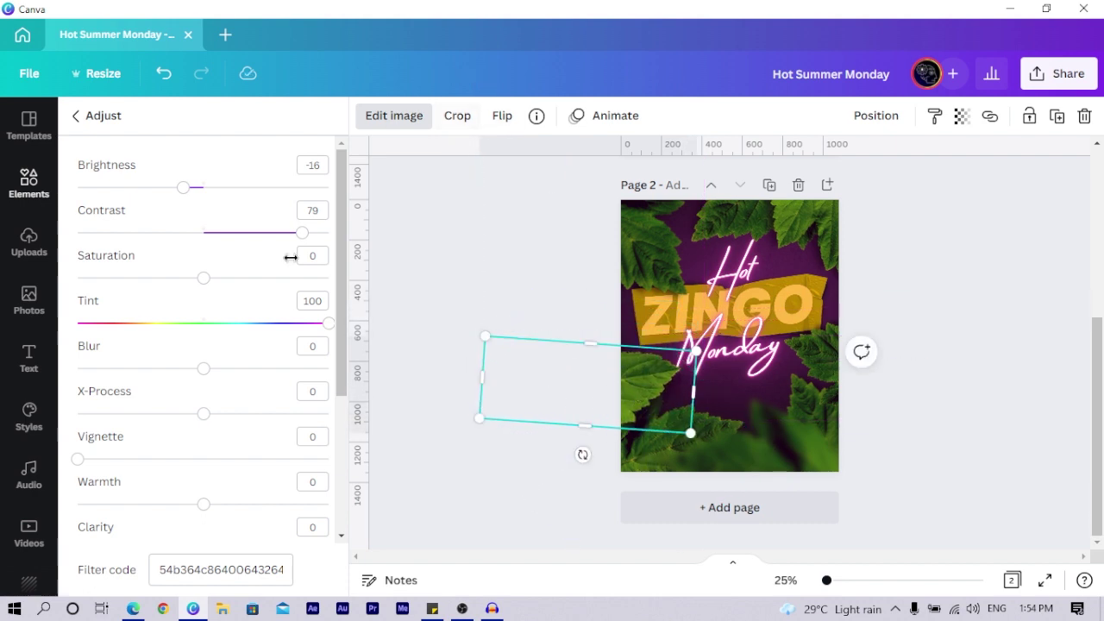
{"action": "left_click_drag", "start_coordinate": [204, 369], "coordinate": [222, 369]}
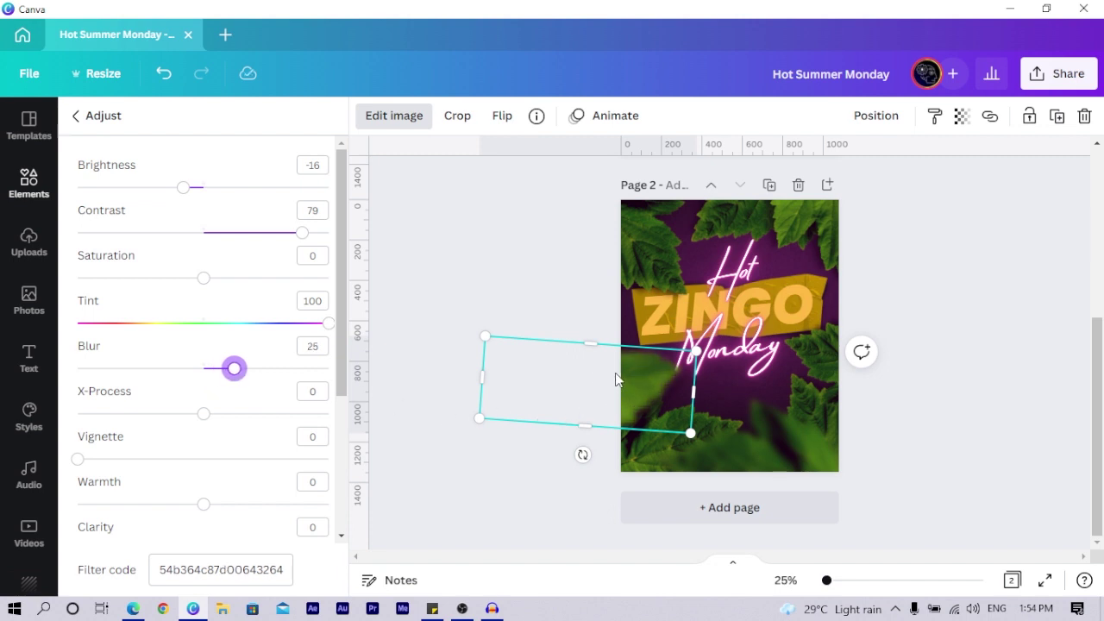
Step: Shift the right edge leaf beside Monday slightly higher and close its image adjustments
{"action": "left_click", "coordinate": [821, 347]}
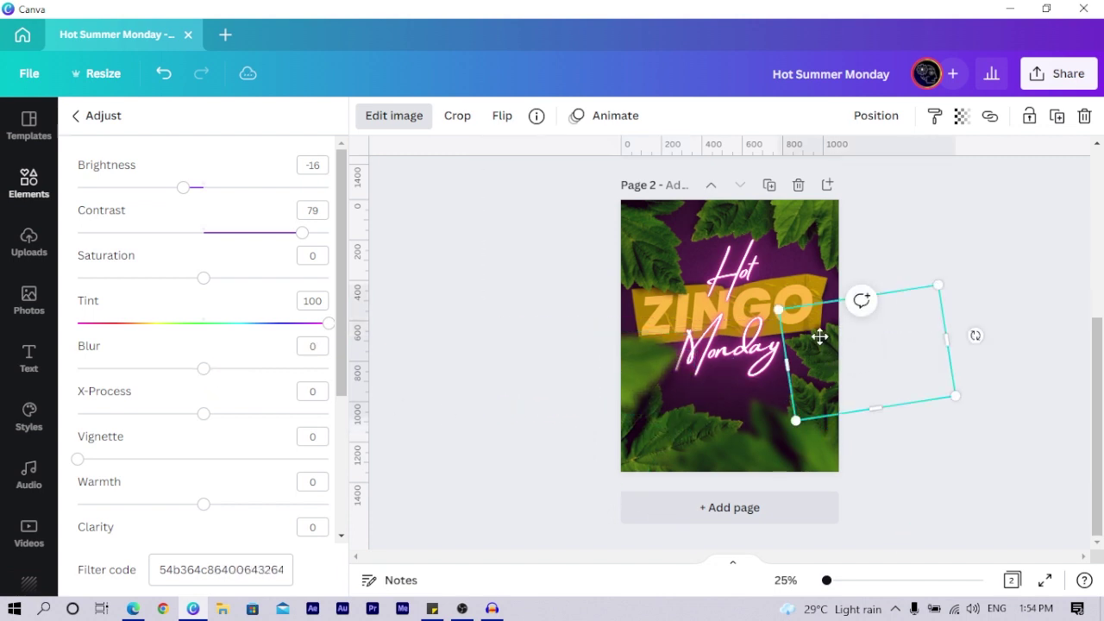
{"action": "left_click_drag", "start_coordinate": [819, 336], "coordinate": [819, 322]}
{"action": "key", "text": "Escape"}
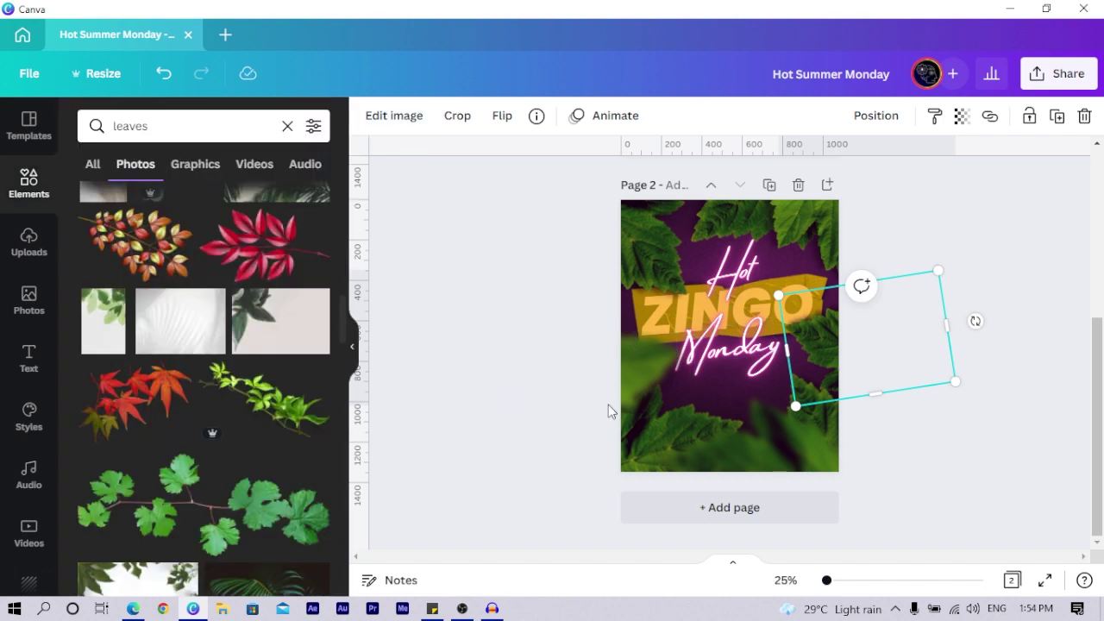
Step: Reposition the large blurred leaf higher across the page's lower edge, keeping the lower left leaf in place
{"action": "mouse_move", "coordinate": [757, 442]}
{"action": "left_mouse_down"}
{"action": "mouse_move", "coordinate": [747, 429]}
{"action": "mouse_move", "coordinate": [774, 429]}
{"action": "left_mouse_up"}
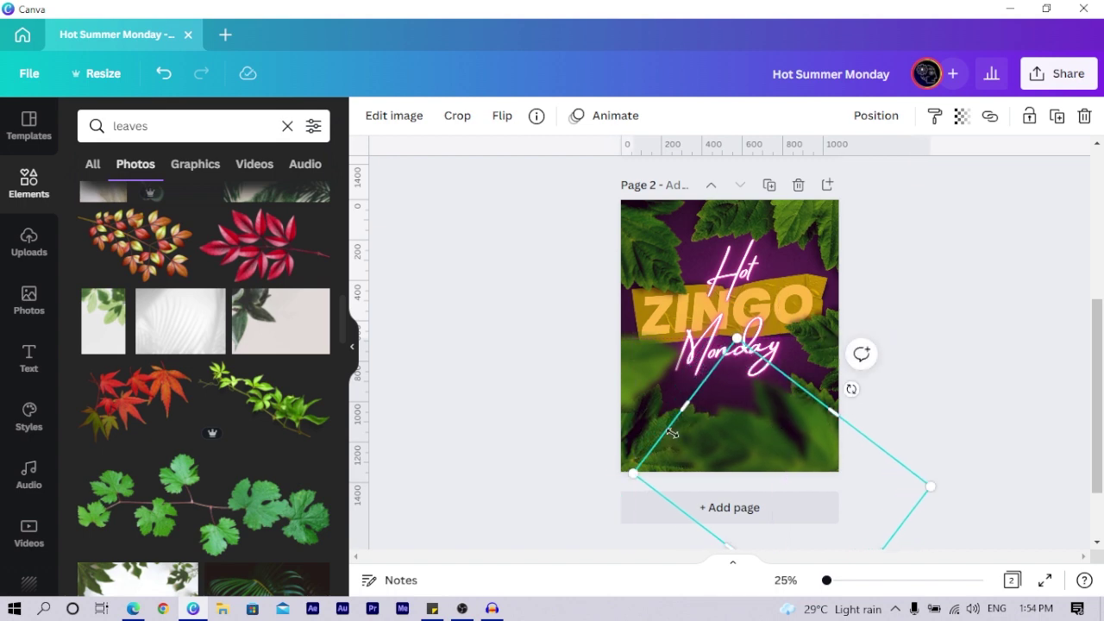
{"action": "left_click", "coordinate": [650, 441]}
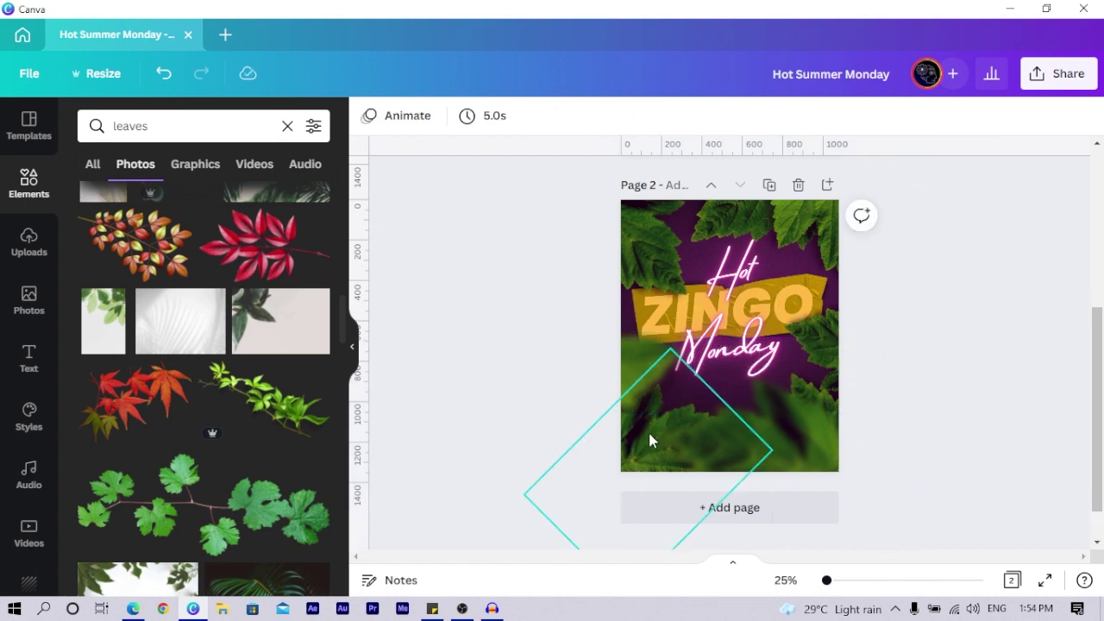
{"action": "left_click", "coordinate": [632, 431]}
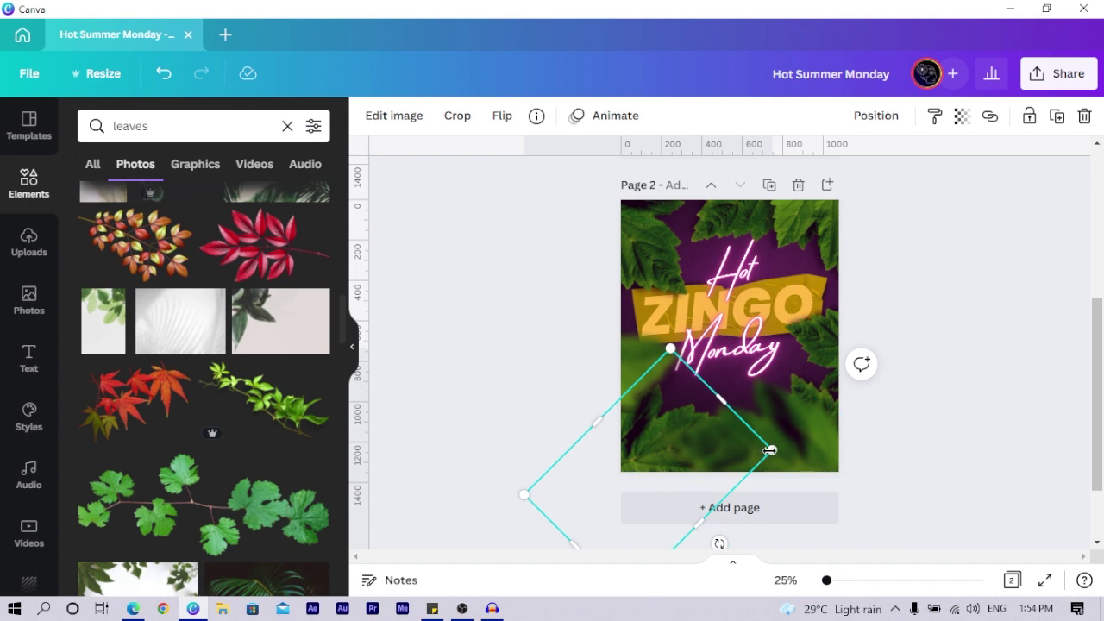
{"action": "left_click_drag", "start_coordinate": [769, 450], "coordinate": [794, 458]}
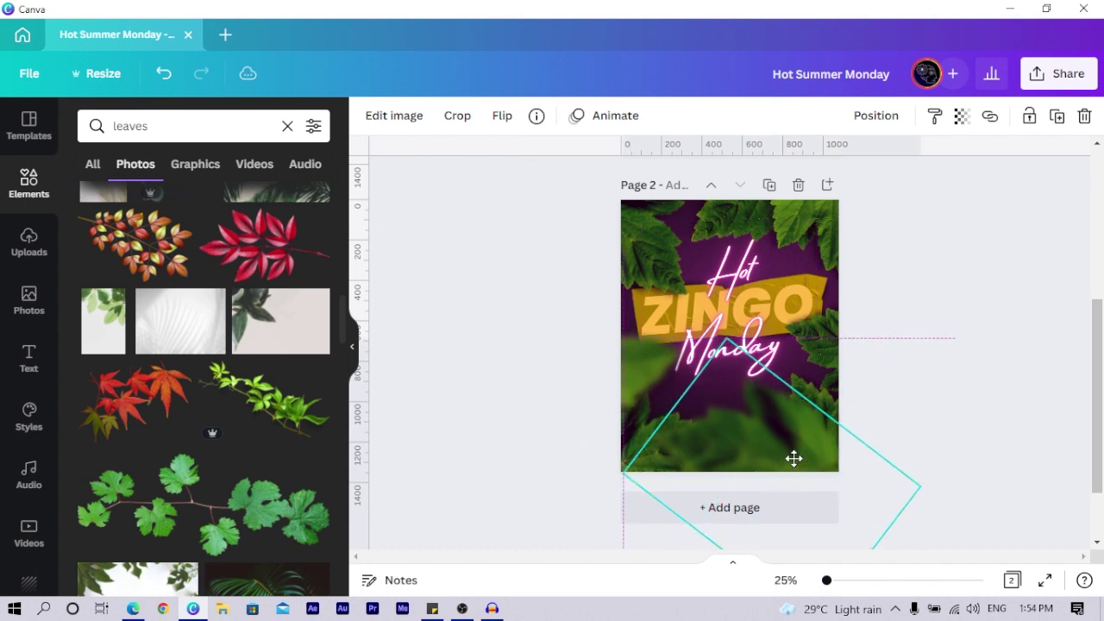
{"action": "left_click", "coordinate": [567, 263]}
{"action": "key", "text": "ctrl+z"}
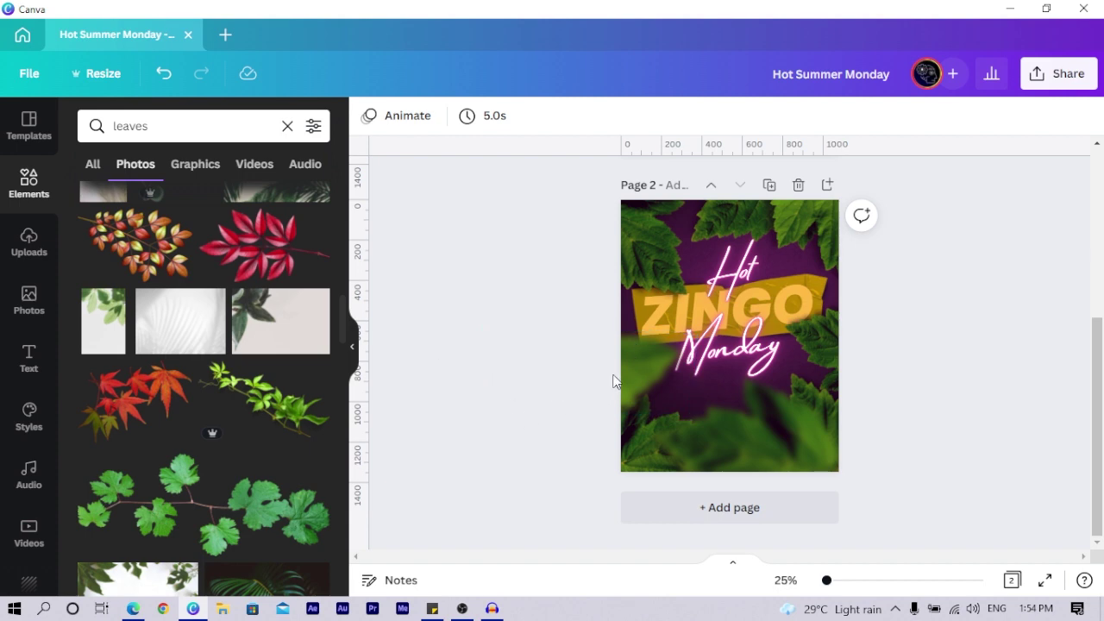
Step: Enlarge and rotate the blurred left edge leaf and position it so it overlaps the page's left side beside ZINGO and Monday
{"action": "left_click", "coordinate": [630, 362]}
{"action": "left_click_drag", "start_coordinate": [582, 323], "coordinate": [552, 190]}
{"action": "left_click_drag", "start_coordinate": [633, 362], "coordinate": [634, 386]}
{"action": "left_click_drag", "start_coordinate": [589, 219], "coordinate": [589, 181]}
{"action": "left_click_drag", "start_coordinate": [713, 208], "coordinate": [696, 224]}
{"action": "left_click_drag", "start_coordinate": [577, 465], "coordinate": [614, 461]}
{"action": "left_click_drag", "start_coordinate": [630, 370], "coordinate": [627, 371]}
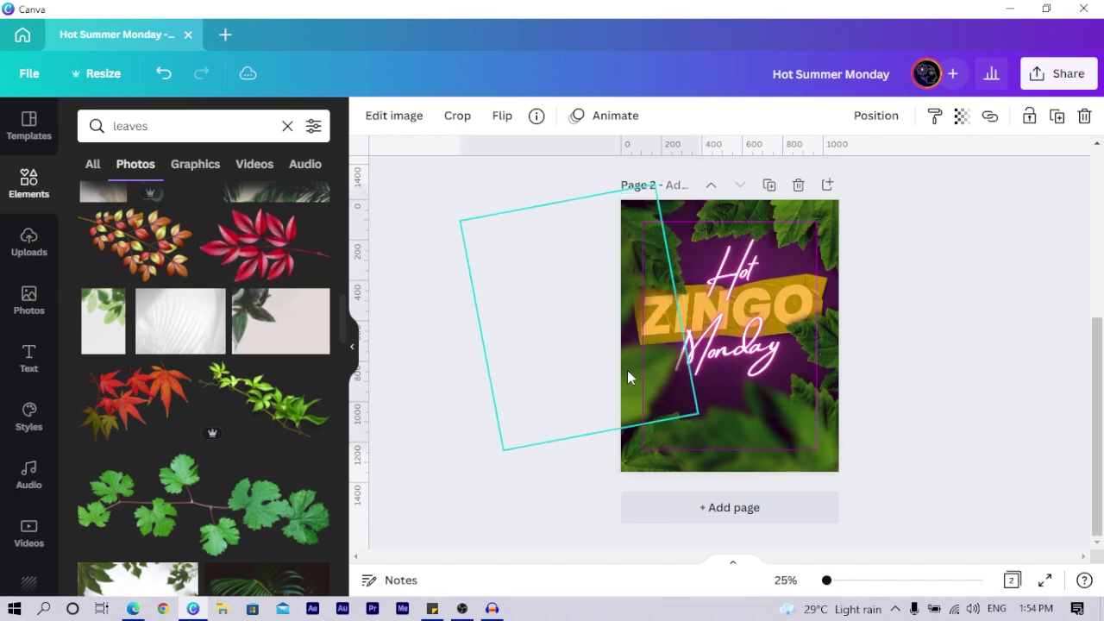
Step: Shift the large blurred lower leaf slightly down and left, and compare the layout with the finished flyer on page 1
{"action": "left_click_drag", "start_coordinate": [595, 276], "coordinate": [771, 453]}
{"action": "scroll", "coordinate": [862, 403], "scroll_direction": "up", "scroll_amount": 4}
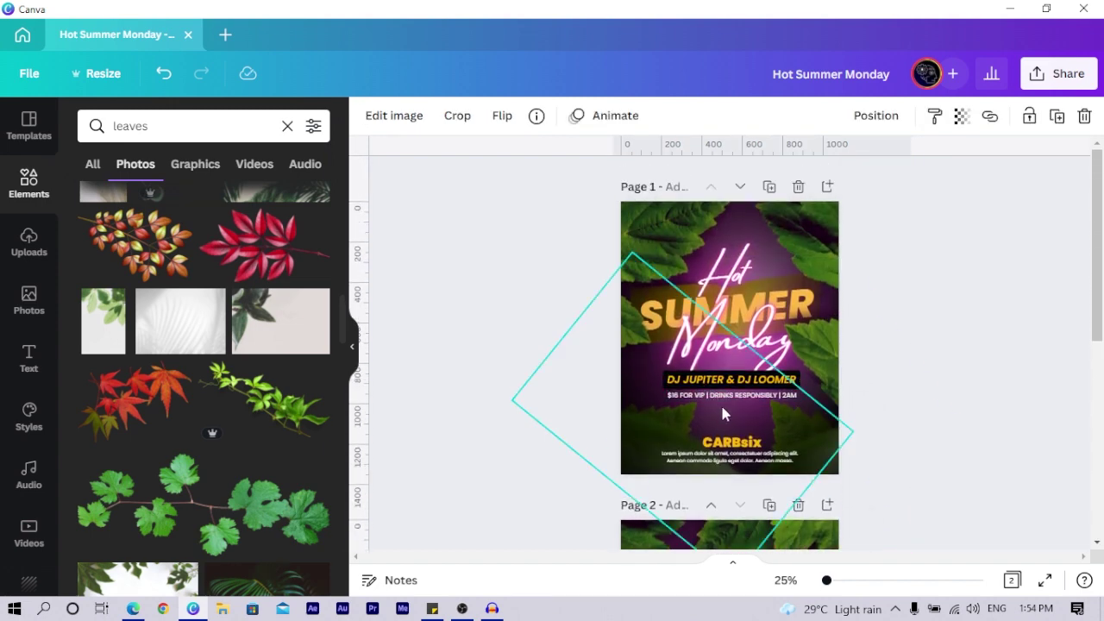
{"action": "left_click", "coordinate": [831, 400]}
{"action": "scroll", "coordinate": [823, 388], "scroll_direction": "down", "scroll_amount": 3}
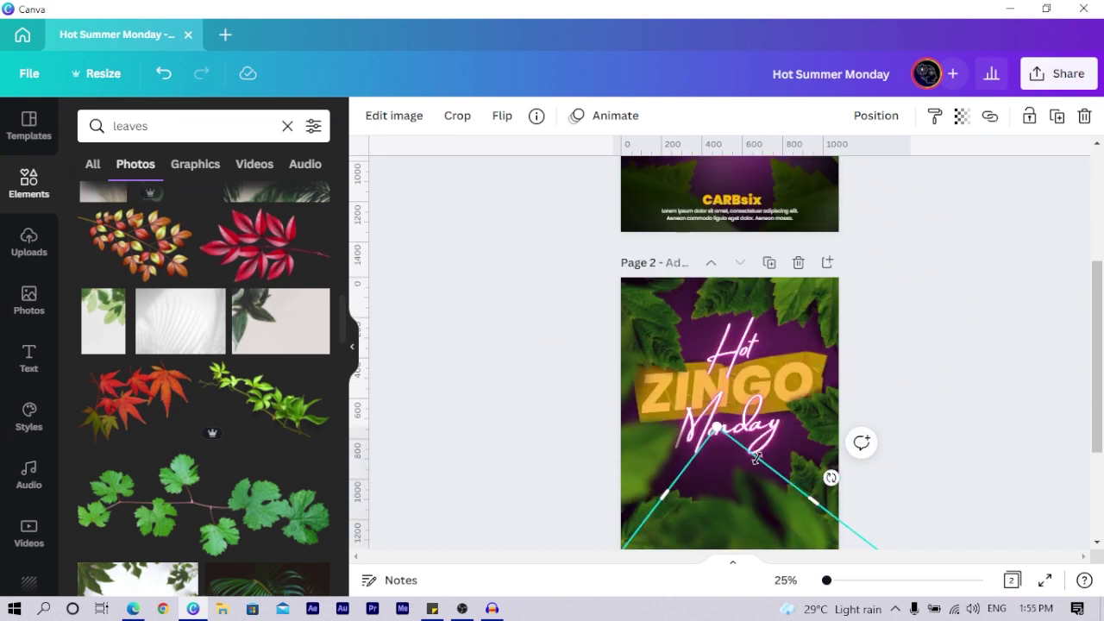
Step: Add the text "Free Drinks for everyone" in Poppins Medium on page 2, scaled to size 49.4 on one line beneath Monday
{"action": "scroll", "coordinate": [759, 466], "scroll_direction": "down", "scroll_amount": 1}
{"action": "key", "text": "t"}
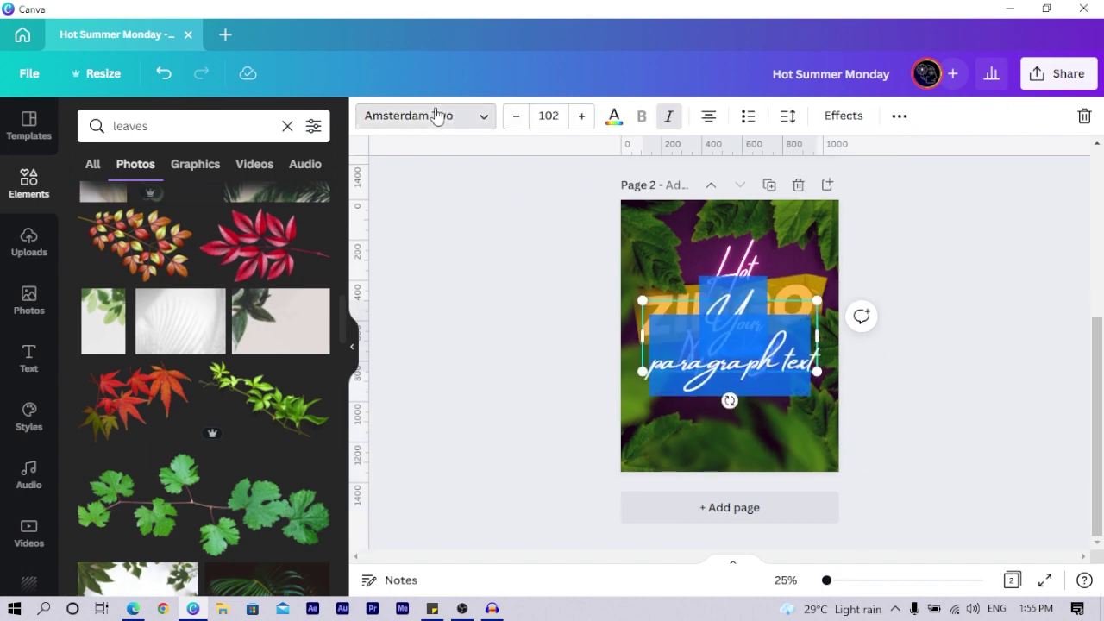
{"action": "left_click", "coordinate": [408, 116]}
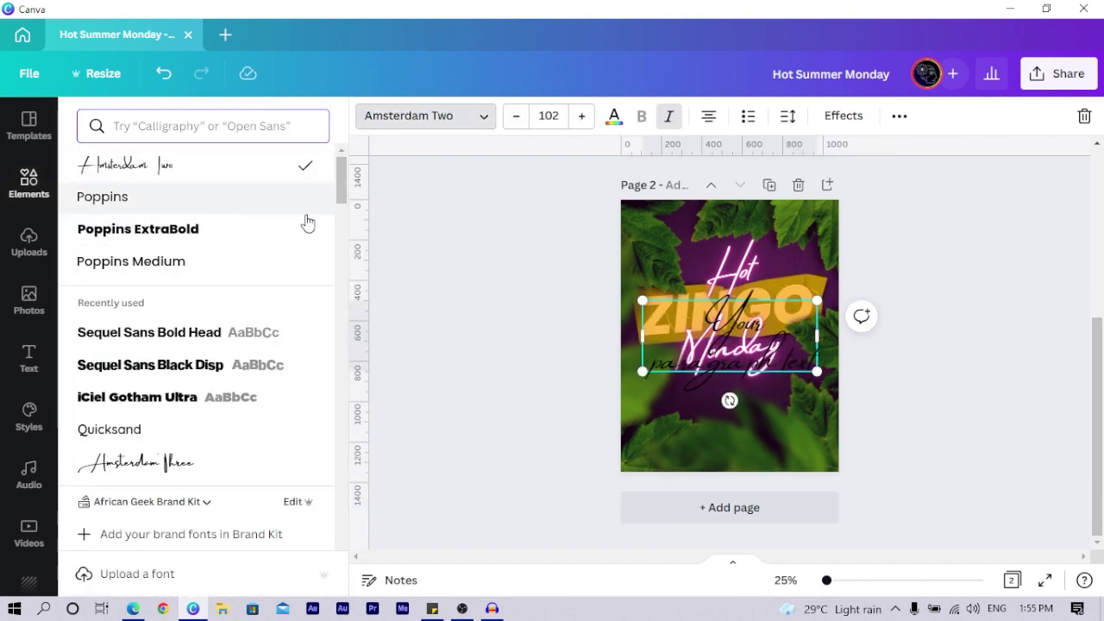
{"action": "left_click", "coordinate": [169, 263]}
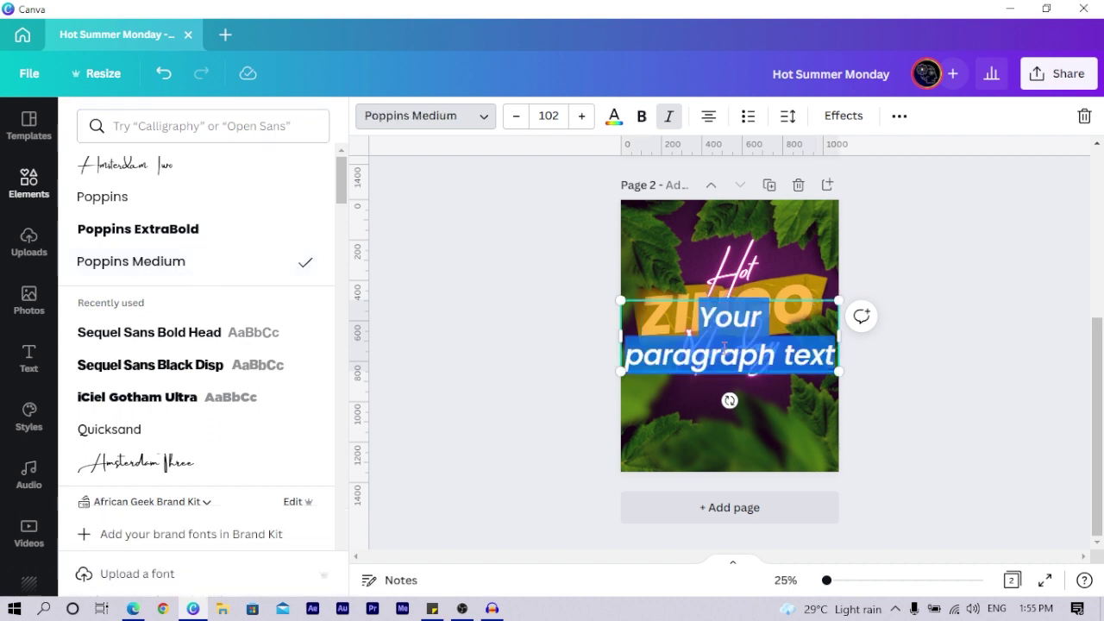
{"action": "type", "text": "Free Din"}
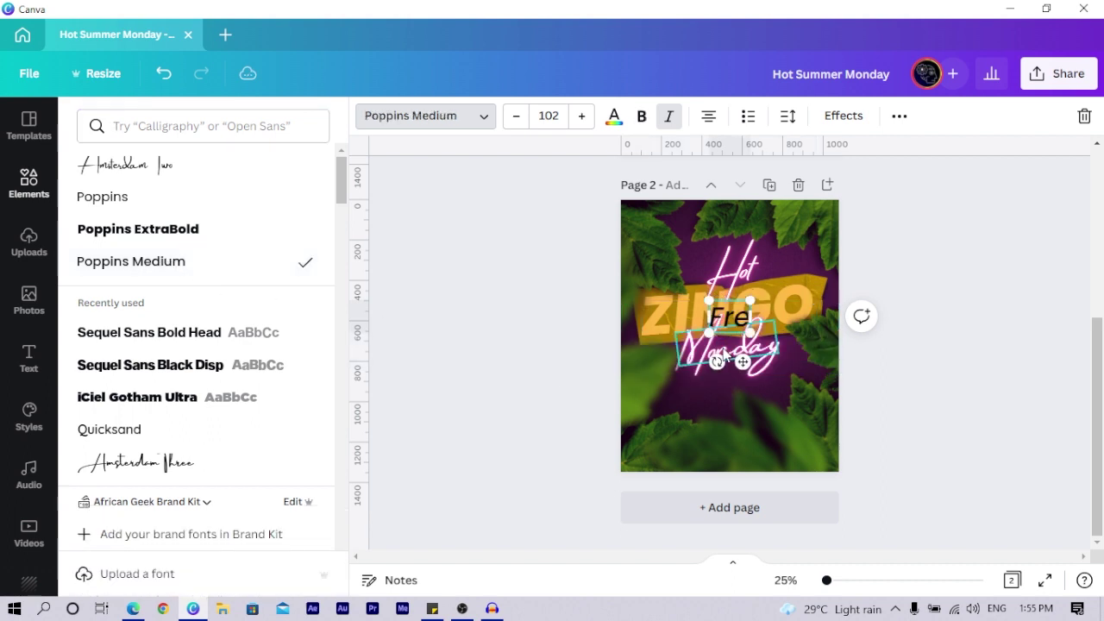
{"action": "key", "text": "BackSpace"}
{"action": "key", "text": "BackSpace"}
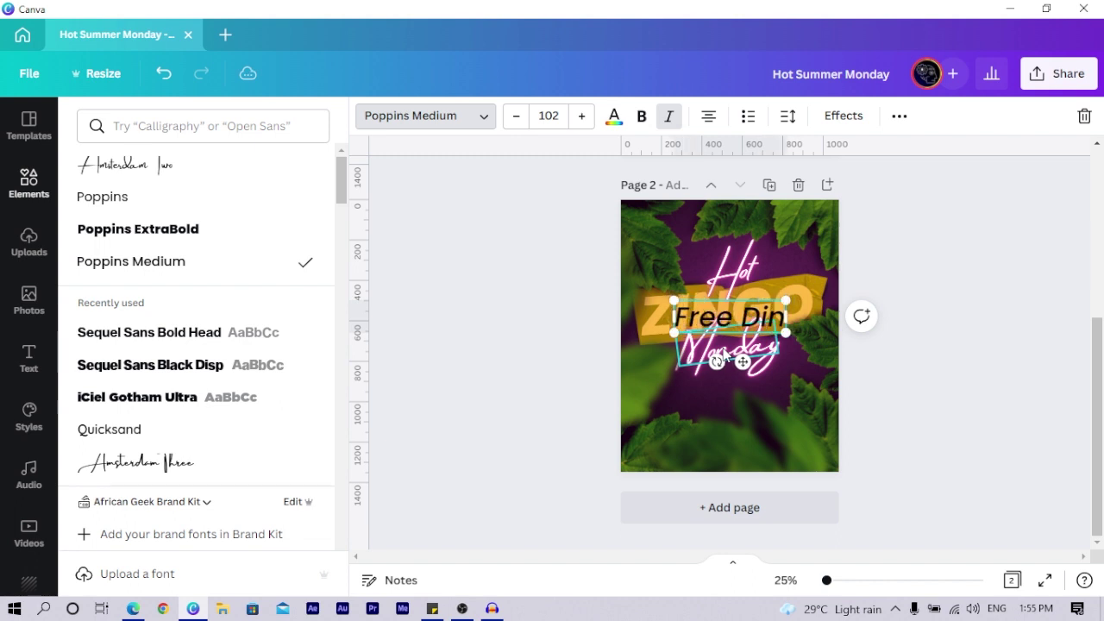
{"action": "type", "text": "rink"}
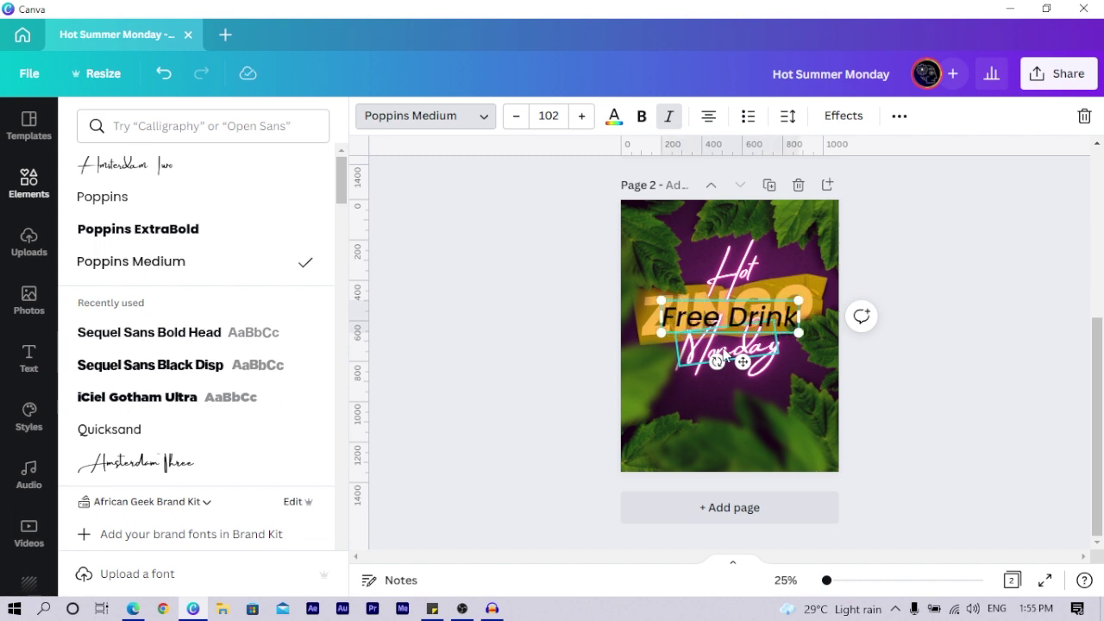
{"action": "type", "text": "s for"}
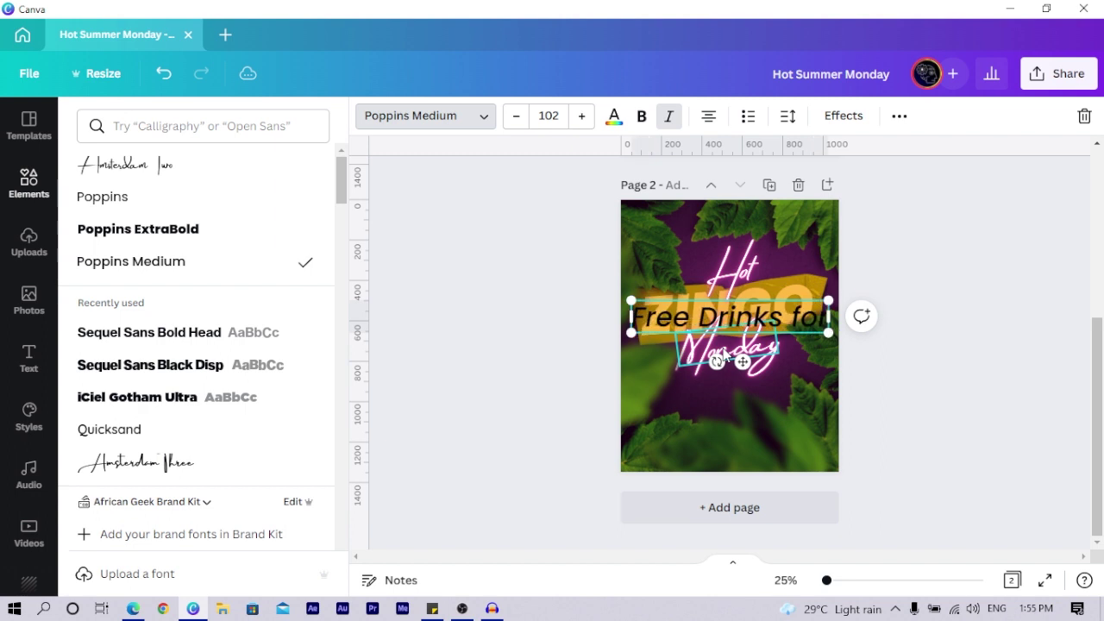
{"action": "type", "text": " everyone"}
{"action": "key", "text": "ctrl+a"}
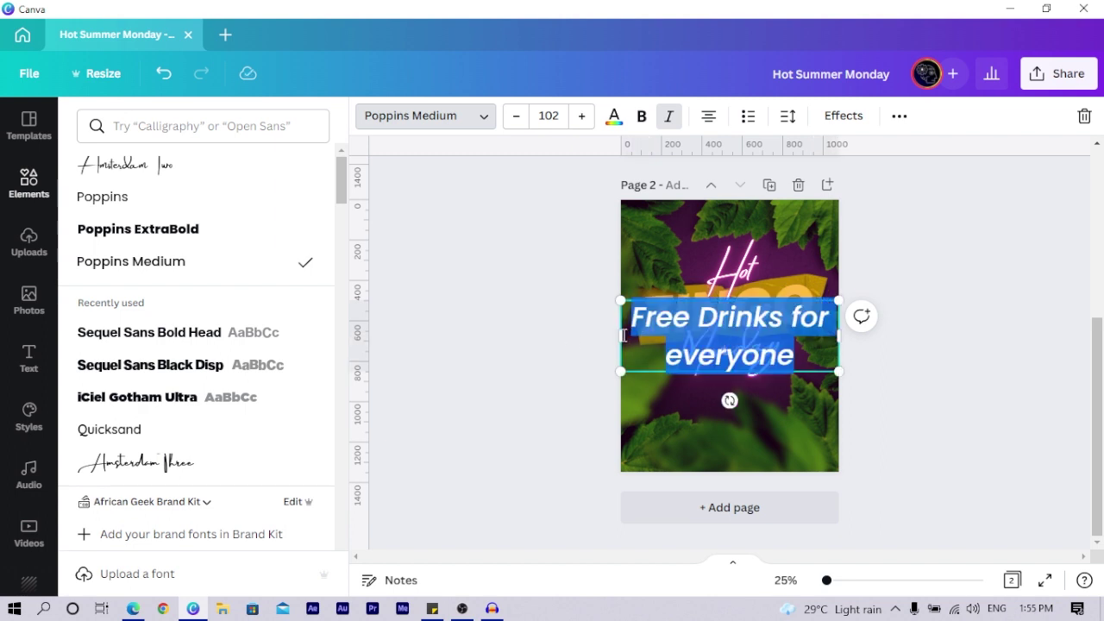
{"action": "left_click_drag", "start_coordinate": [621, 335], "coordinate": [756, 423]}
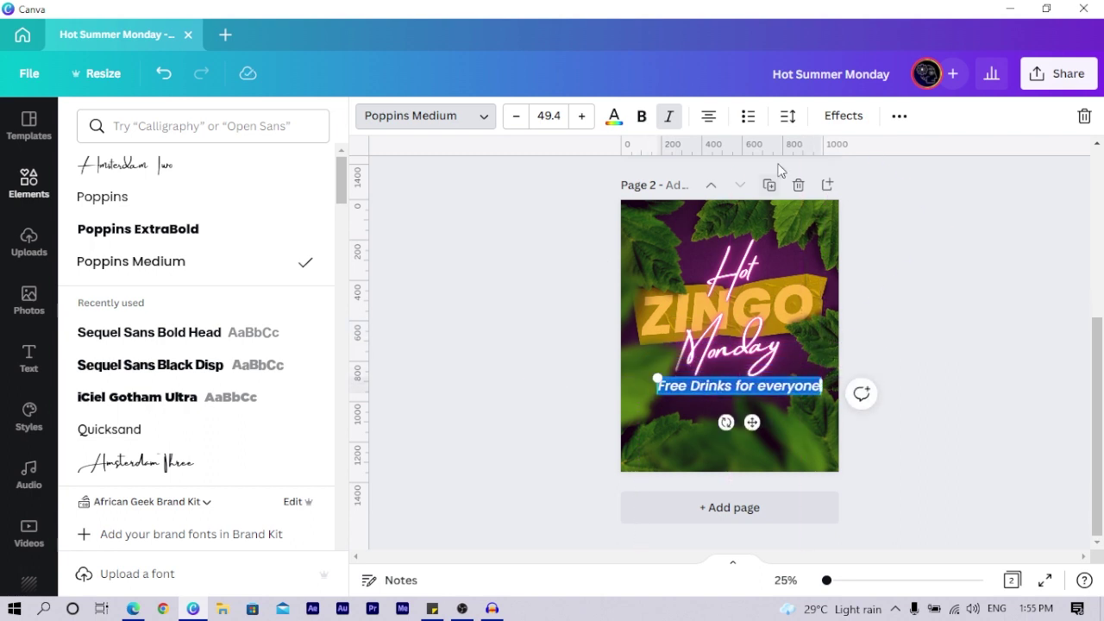
Step: Give the Free Drinks text a black Background effect with spread 34 and roundness 24
{"action": "left_click", "coordinate": [840, 116]}
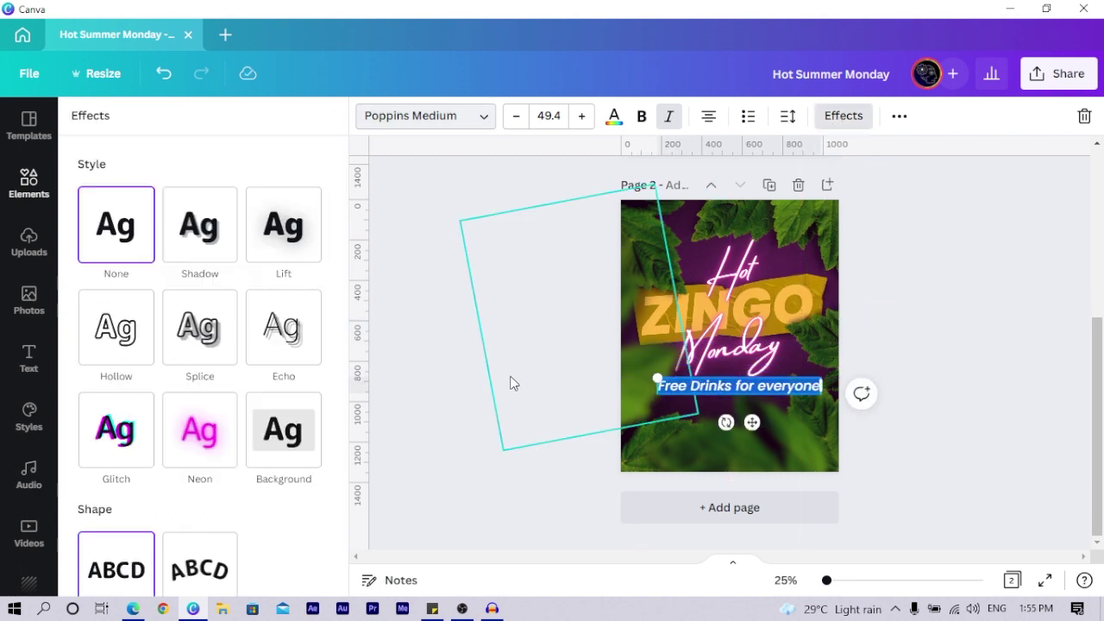
{"action": "left_click", "coordinate": [286, 435]}
{"action": "scroll", "coordinate": [207, 444], "scroll_direction": "down", "scroll_amount": 3}
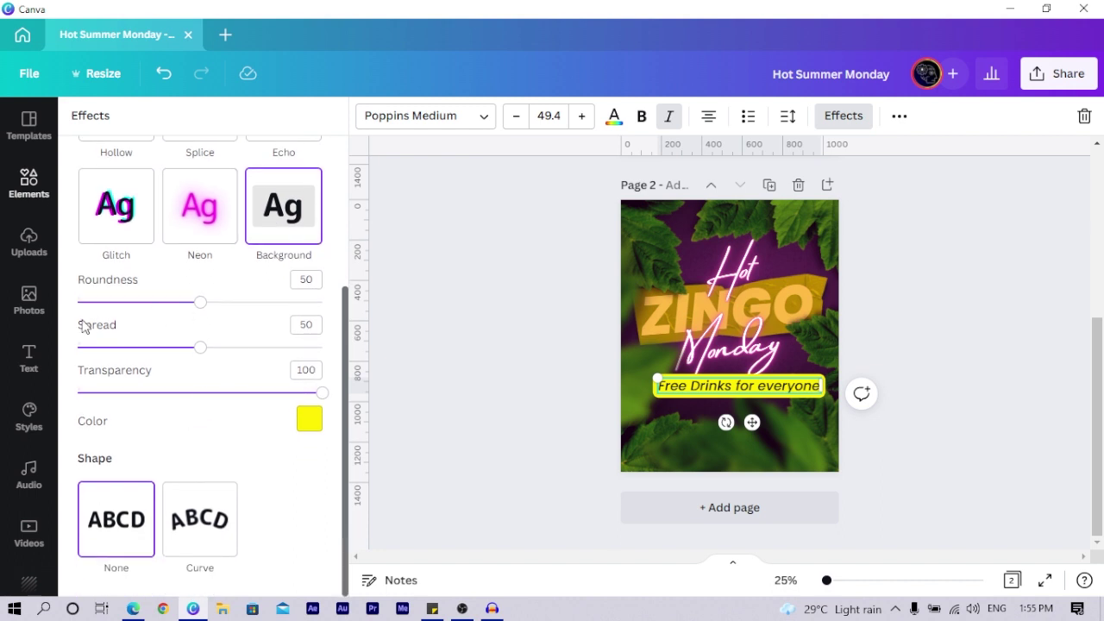
{"action": "left_click_drag", "start_coordinate": [198, 355], "coordinate": [163, 358]}
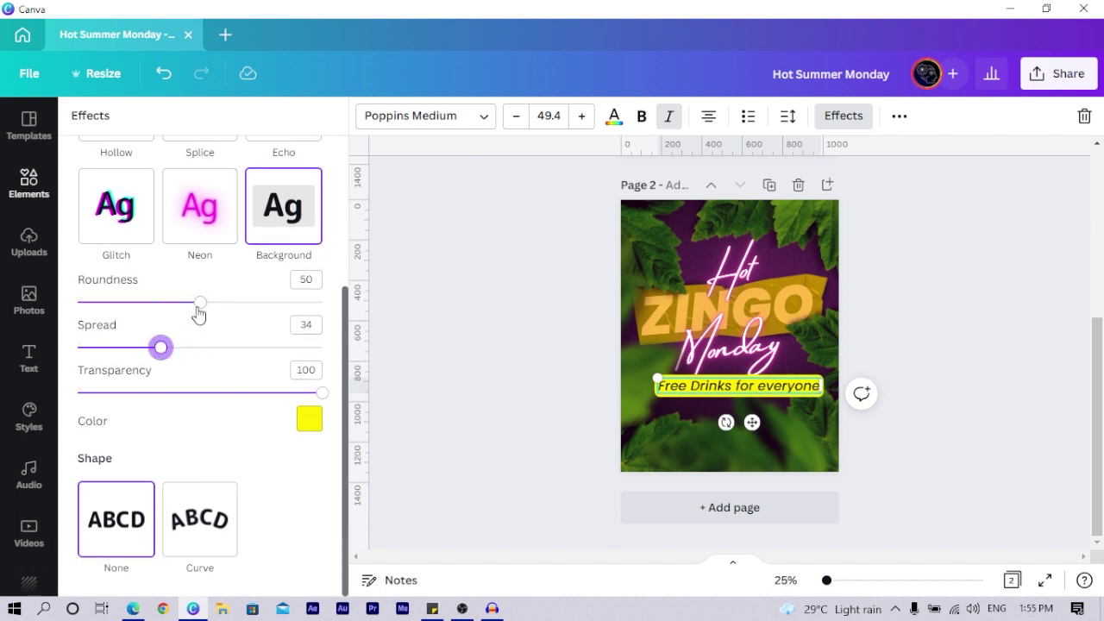
{"action": "left_click_drag", "start_coordinate": [198, 310], "coordinate": [136, 312]}
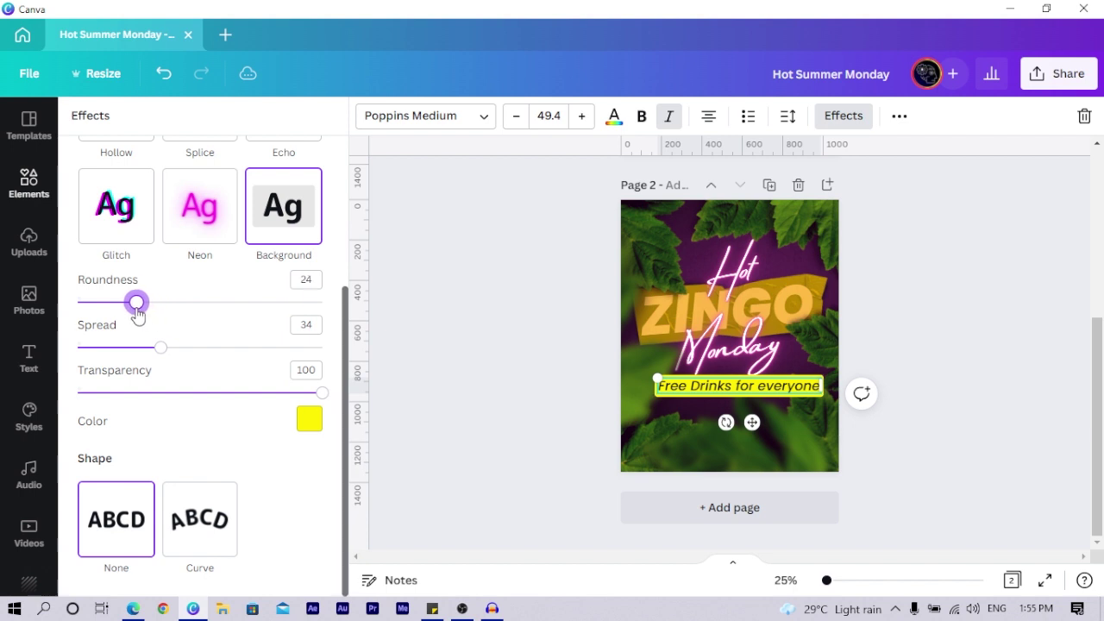
{"action": "left_click", "coordinate": [309, 419]}
{"action": "left_click", "coordinate": [135, 183]}
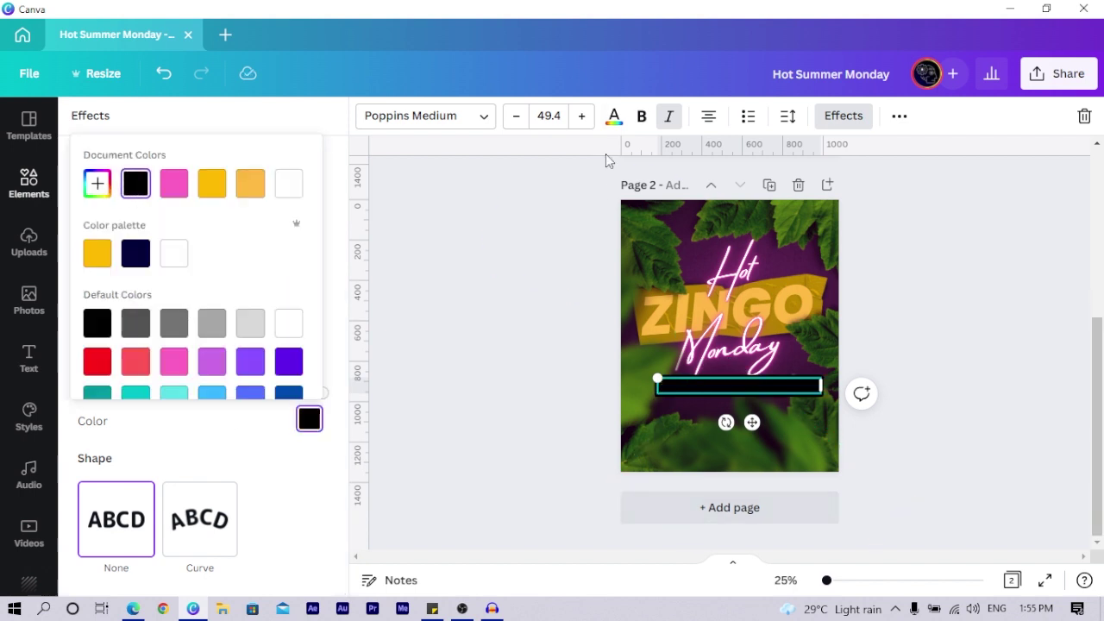
Step: Colour the Free Drinks text white and scale it down to size 36.7
{"action": "left_click", "coordinate": [616, 121]}
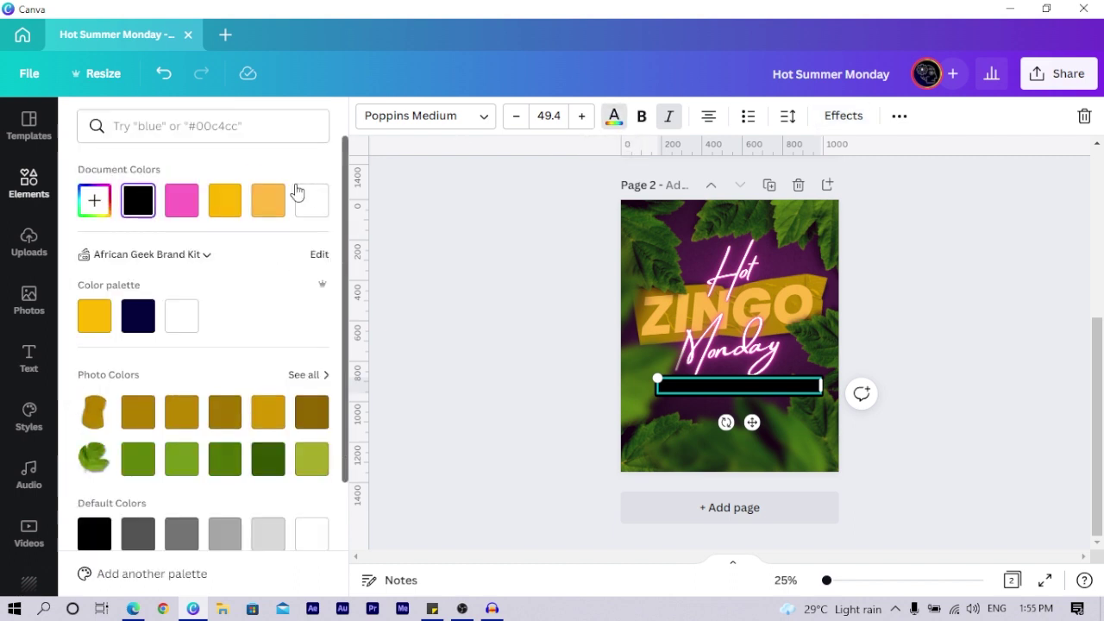
{"action": "left_click", "coordinate": [316, 202]}
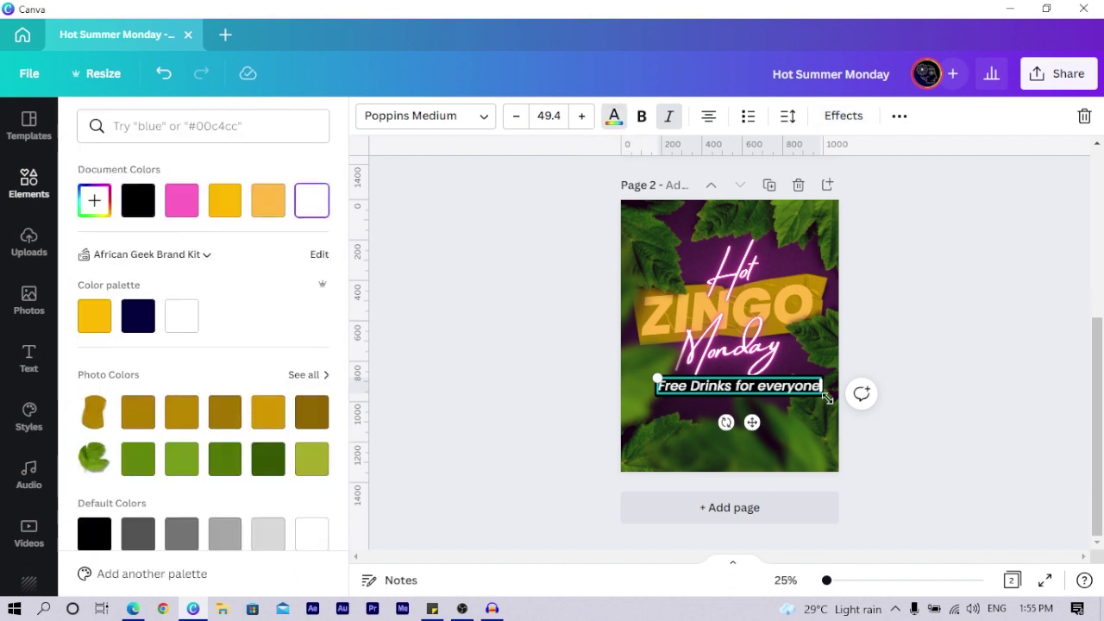
{"action": "left_click_drag", "start_coordinate": [827, 397], "coordinate": [788, 386]}
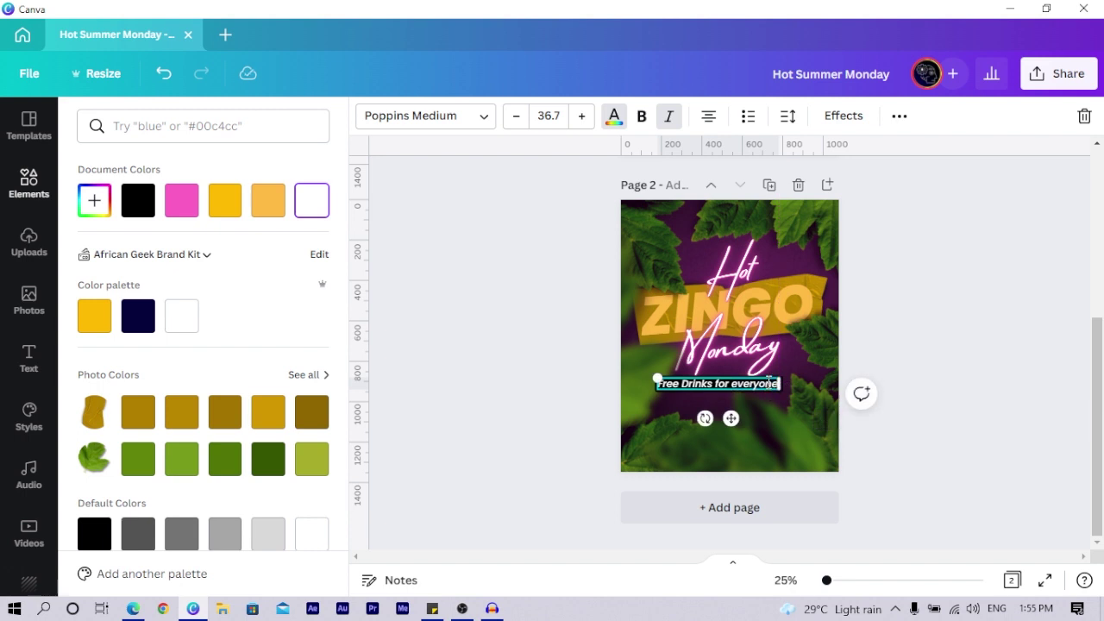
Step: Append "| Free Entry" to the Free Drinks text, widen its box to fit one line and centre it beneath Monday
{"action": "key", "text": "Right"}
{"action": "key", "text": "Return"}
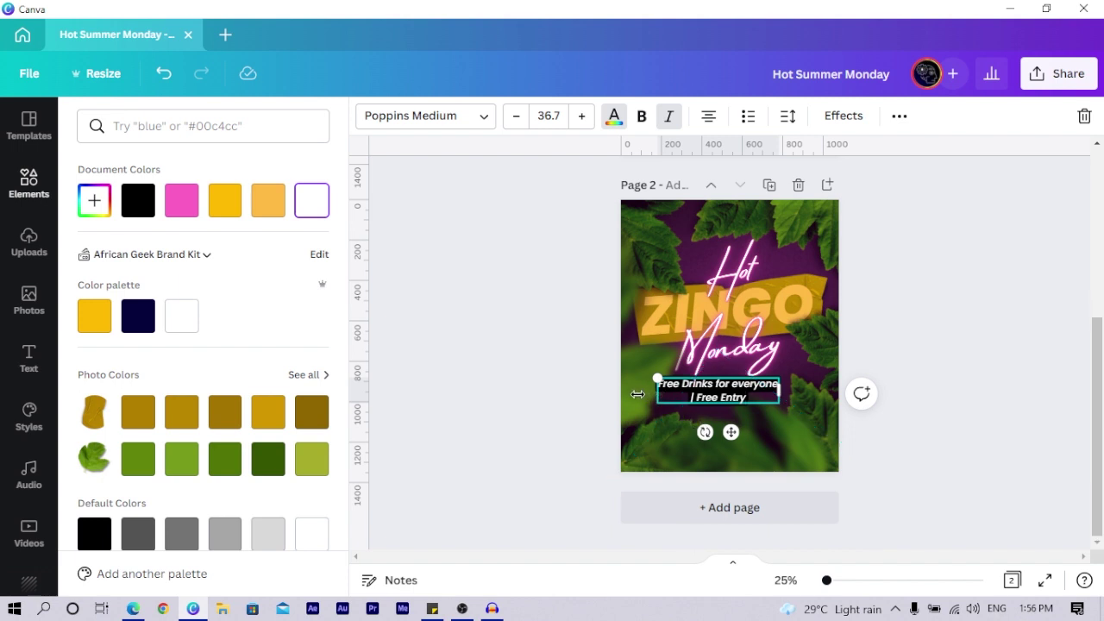
{"action": "left_click_drag", "start_coordinate": [637, 395], "coordinate": [591, 381]}
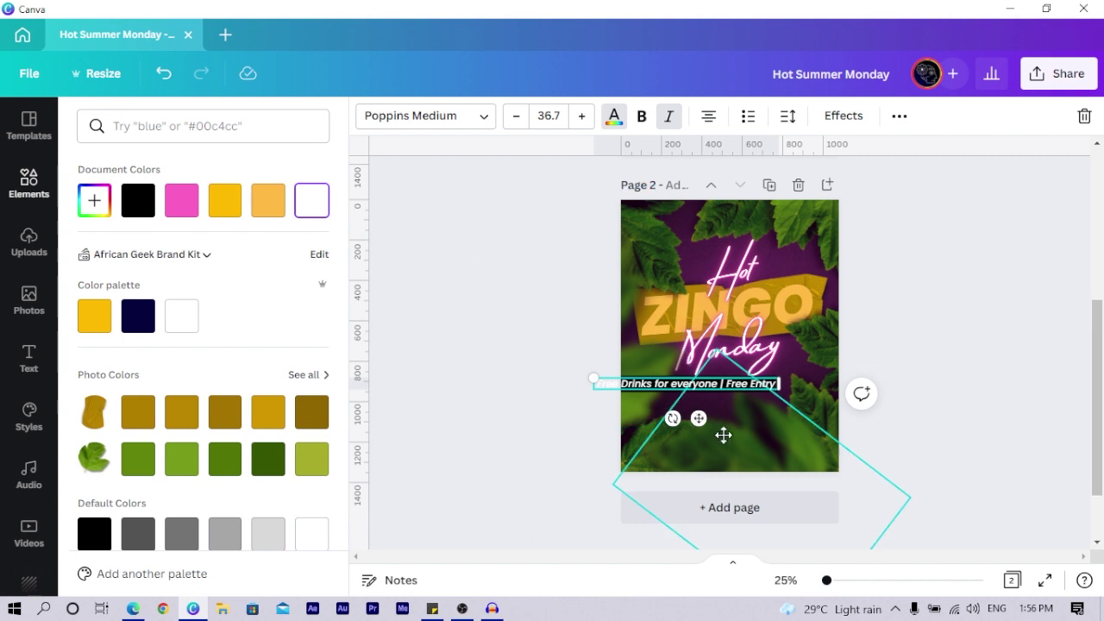
{"action": "left_click_drag", "start_coordinate": [723, 435], "coordinate": [749, 431]}
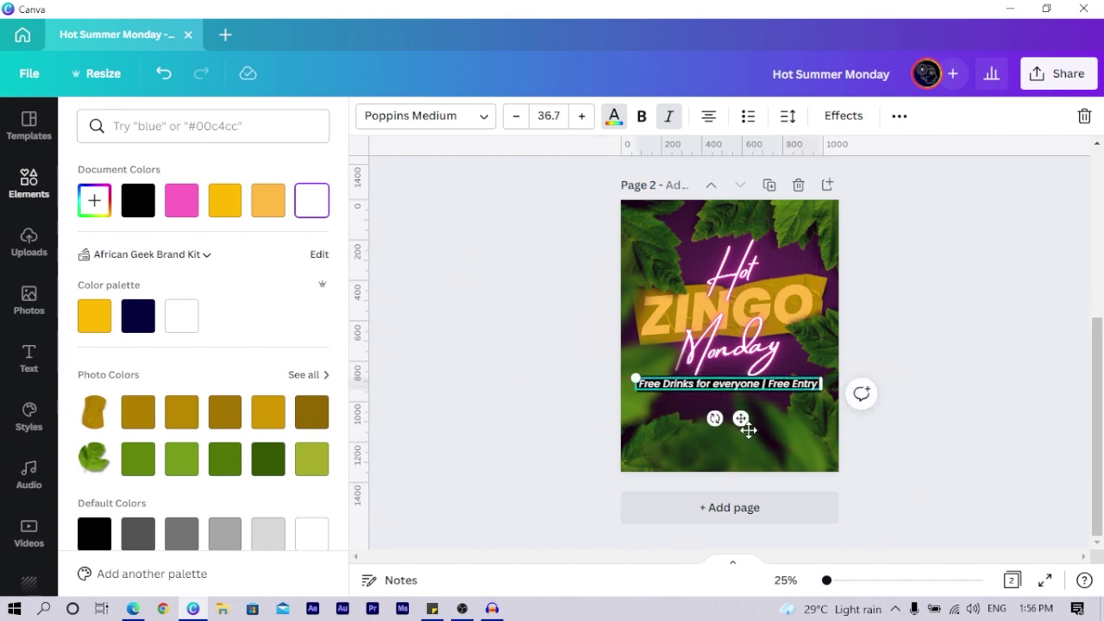
{"action": "left_click", "coordinate": [972, 382]}
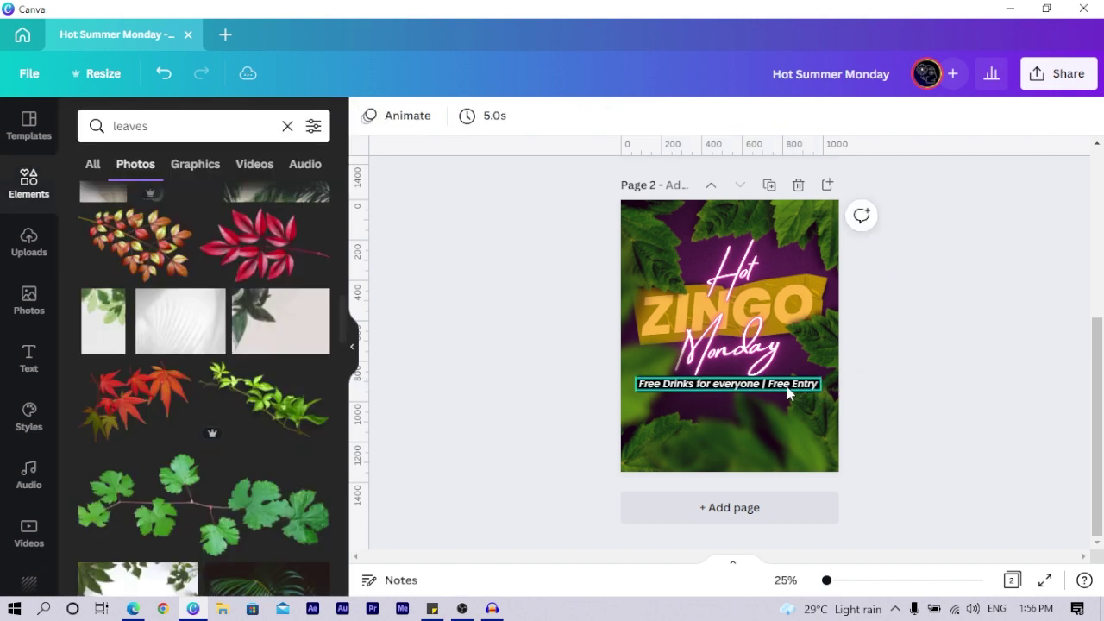
Step: Tilt the Free Drinks text on page 2 slightly so it slopes up like the title
{"action": "left_click", "coordinate": [787, 391]}
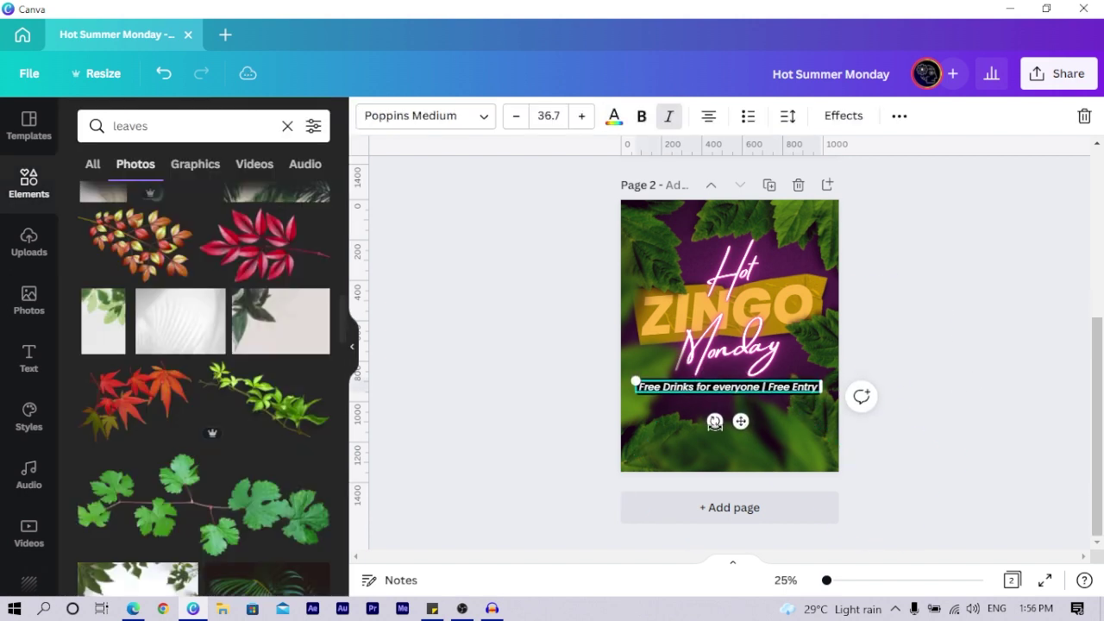
{"action": "left_click_drag", "start_coordinate": [715, 422], "coordinate": [716, 429]}
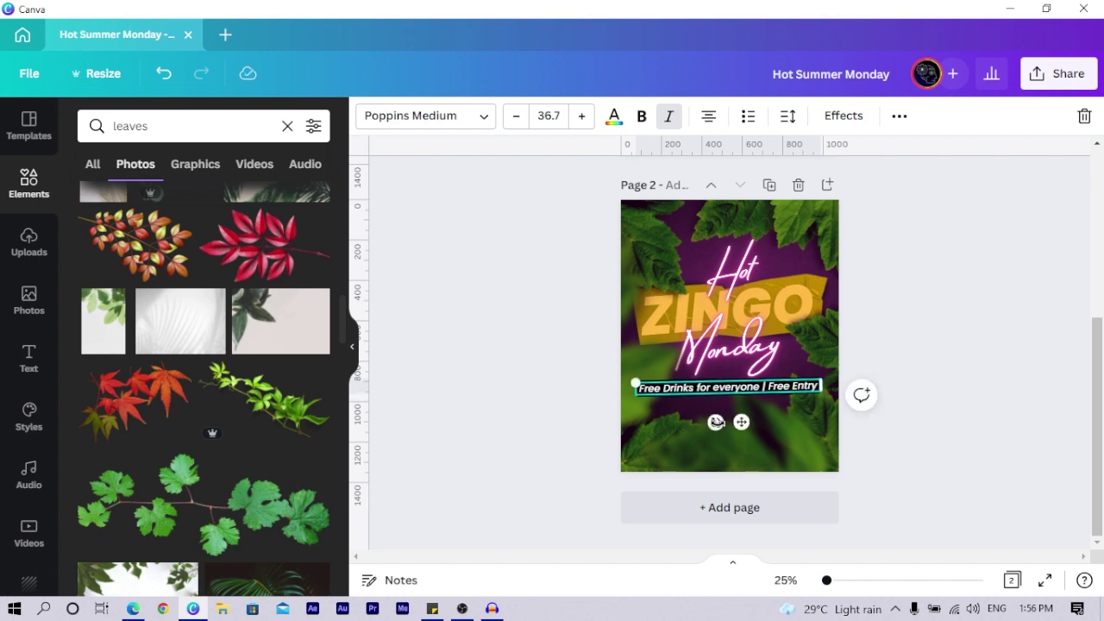
Step: Shift the blurred leaf at the bottom of page 2 a little to the right, clear of the Free Drinks text
{"action": "left_click", "coordinate": [774, 451]}
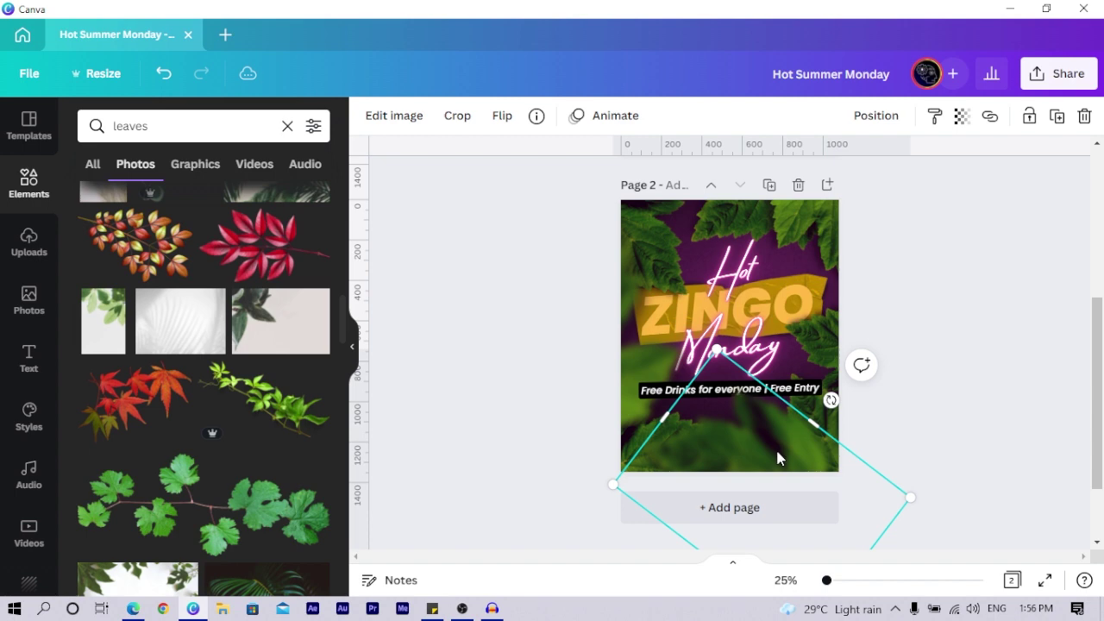
{"action": "left_click_drag", "start_coordinate": [778, 458], "coordinate": [489, 336]}
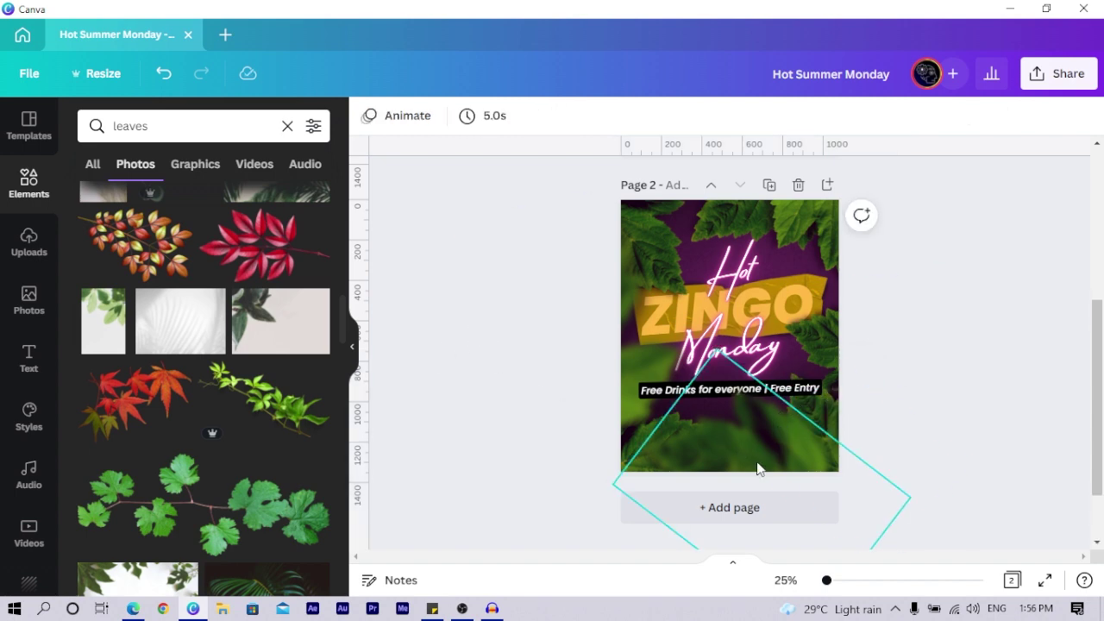
{"action": "left_click_drag", "start_coordinate": [757, 469], "coordinate": [770, 455]}
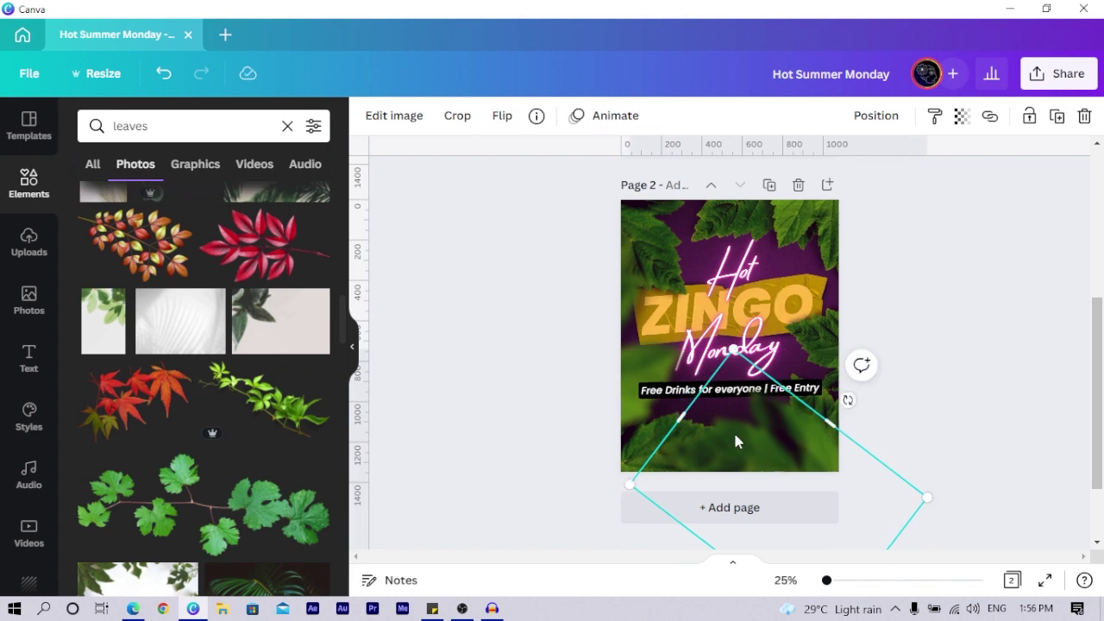
Step: Copy the VIP, Drinks Responsibly and 2AM line from page 1 to page 2 and place it just beneath the Free Drinks text
{"action": "scroll", "coordinate": [734, 430], "scroll_direction": "up", "scroll_amount": 5}
{"action": "left_click", "coordinate": [742, 396]}
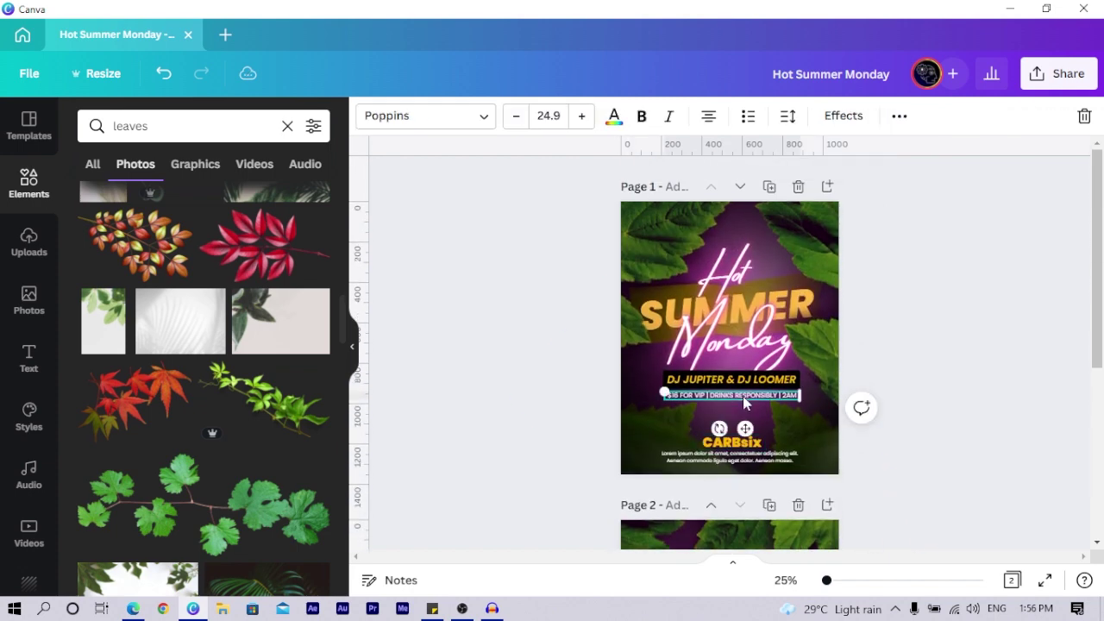
{"action": "scroll", "coordinate": [733, 406], "scroll_direction": "down", "scroll_amount": 5}
{"action": "left_click", "coordinate": [730, 418]}
{"action": "left_click", "coordinate": [731, 418]}
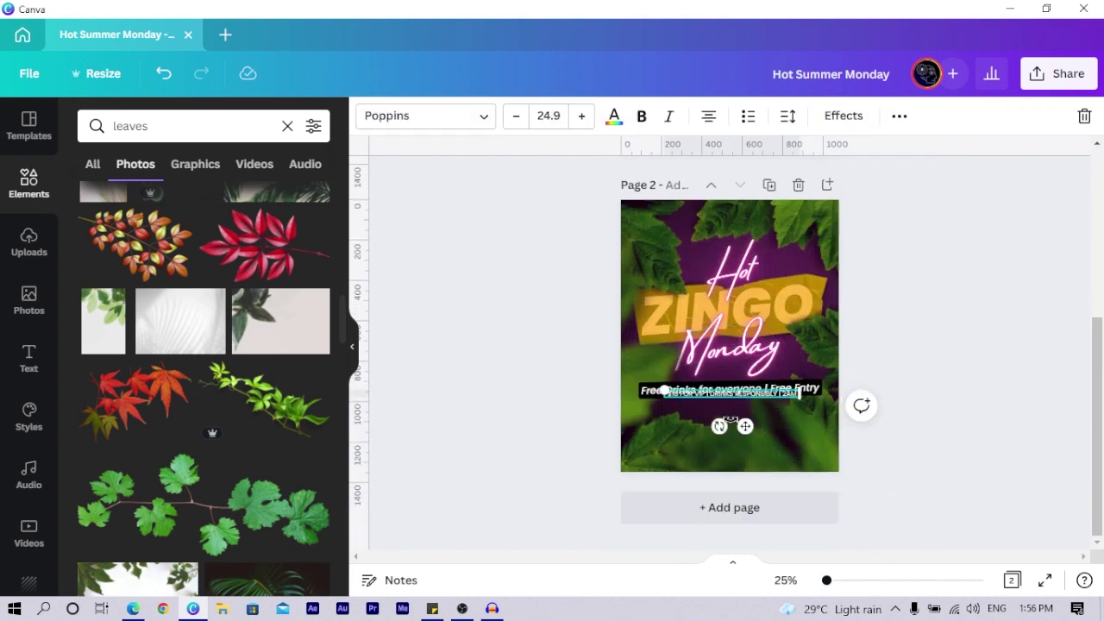
{"action": "left_click_drag", "start_coordinate": [742, 418], "coordinate": [732, 450]}
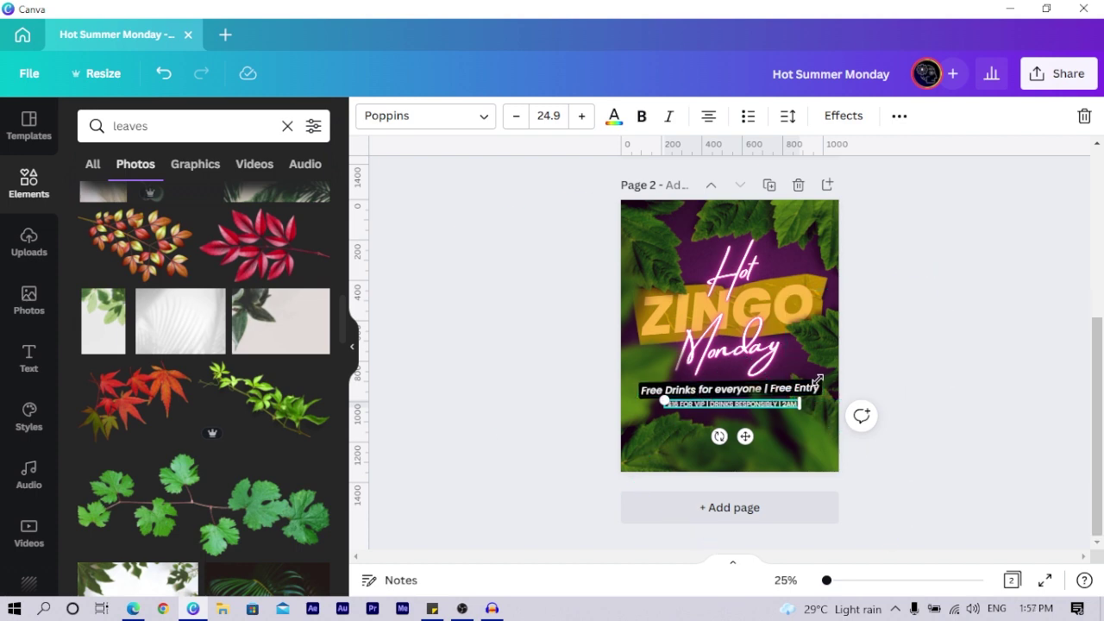
Step: Copy the CARBsix title and the lorem ipsum lines beneath it from page 1 to the foot of page 2
{"action": "scroll", "coordinate": [742, 428], "scroll_direction": "up", "scroll_amount": 3}
{"action": "scroll", "coordinate": [742, 431], "scroll_direction": "up", "scroll_amount": 1}
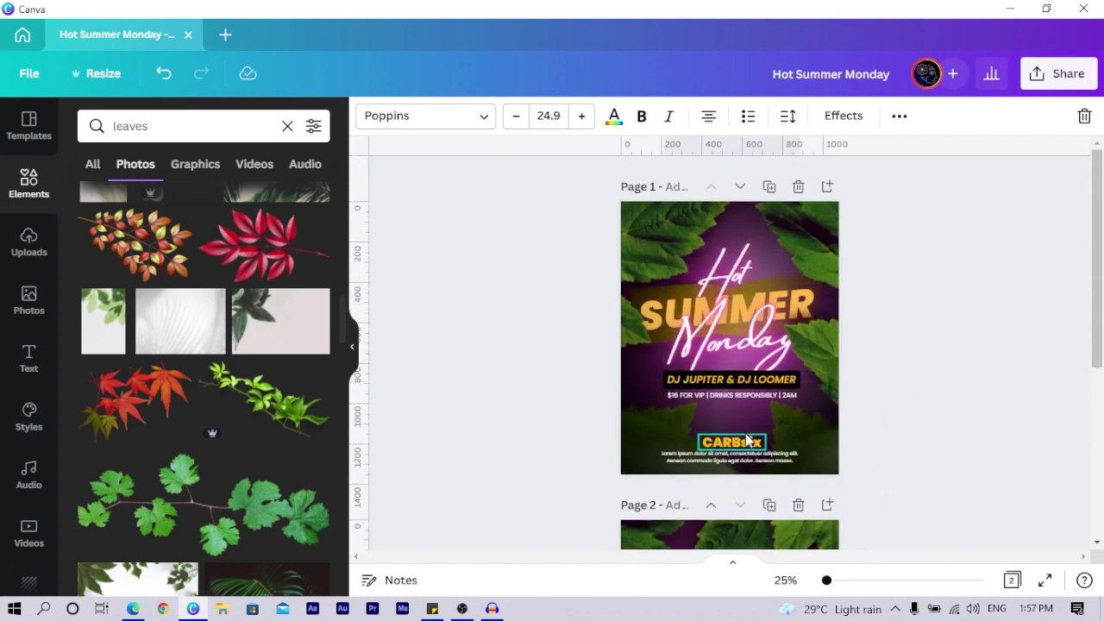
{"action": "left_click", "coordinate": [730, 444]}
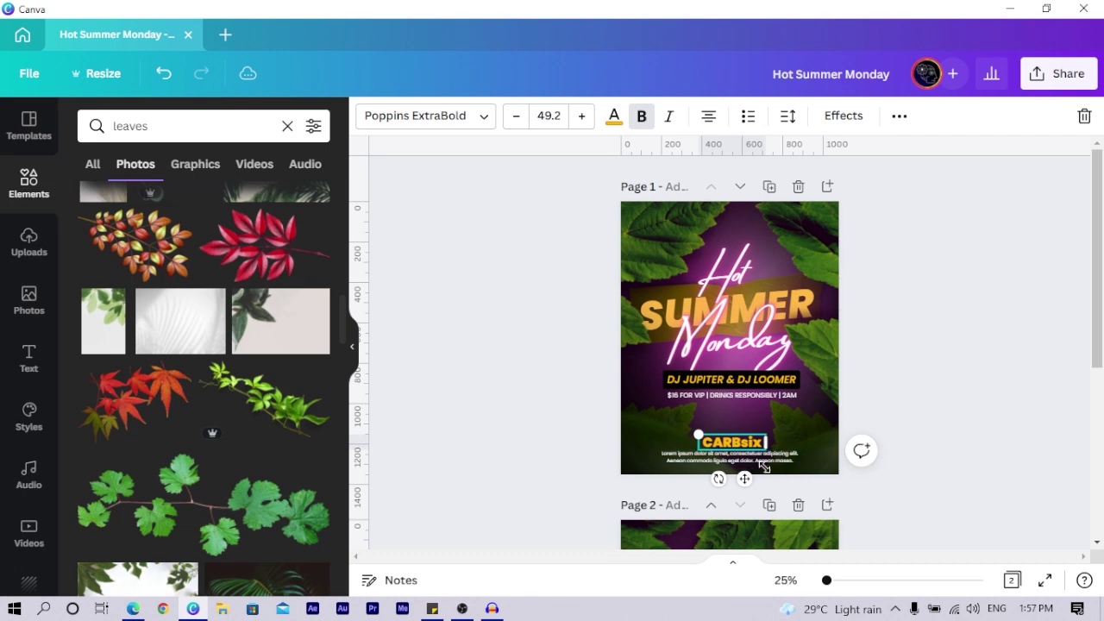
{"action": "left_click", "coordinate": [753, 461], "text": "shift"}
{"action": "key", "text": "ctrl+c"}
{"action": "scroll", "coordinate": [740, 462], "scroll_direction": "down", "scroll_amount": 5}
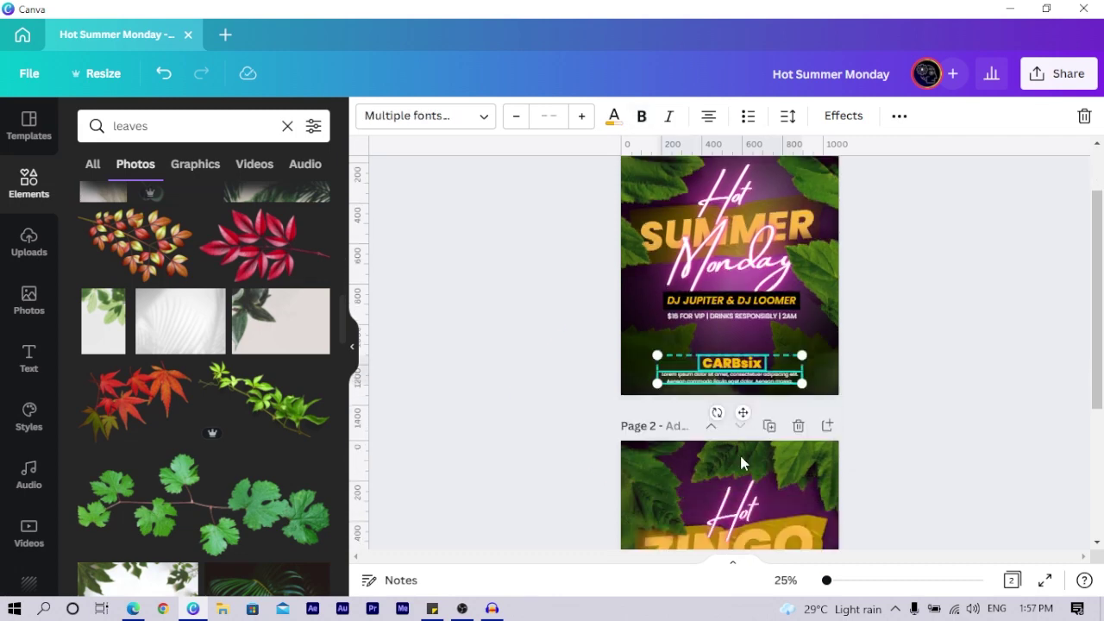
{"action": "left_click", "coordinate": [740, 461]}
{"action": "key", "text": "ctrl+v"}
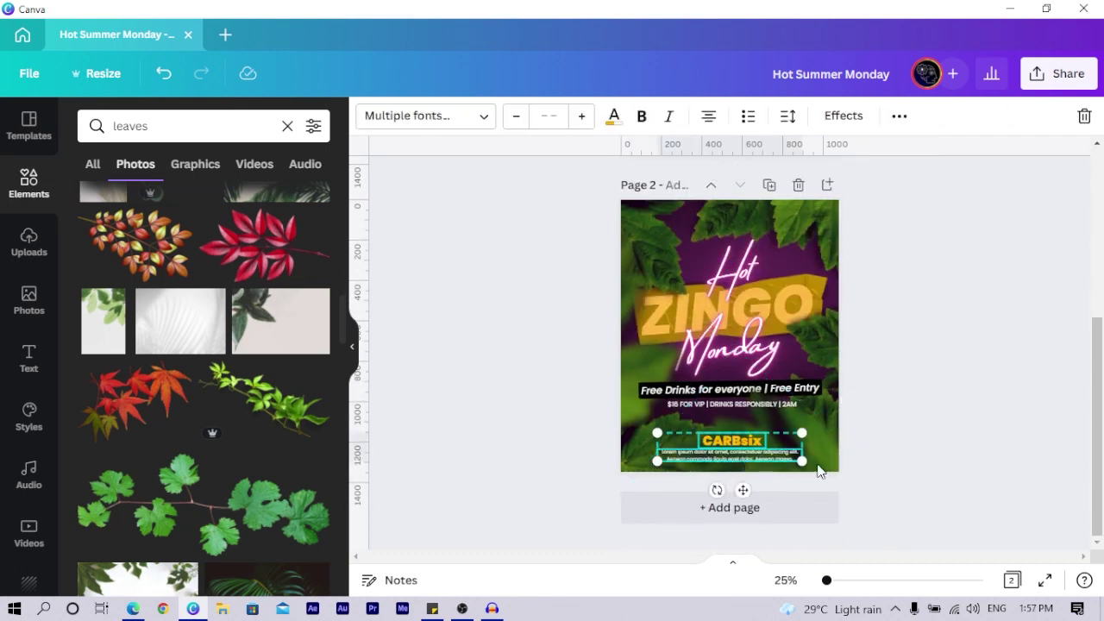
Step: Shift the leaves at the bottom of page 2 towards the corners to clear space around the CARBsix text
{"action": "left_click", "coordinate": [820, 470]}
{"action": "mouse_move", "coordinate": [823, 455]}
{"action": "left_mouse_down"}
{"action": "mouse_move", "coordinate": [867, 464]}
{"action": "mouse_move", "coordinate": [855, 451]}
{"action": "mouse_move", "coordinate": [813, 461]}
{"action": "left_mouse_up"}
{"action": "left_click_drag", "start_coordinate": [672, 438], "coordinate": [645, 464]}
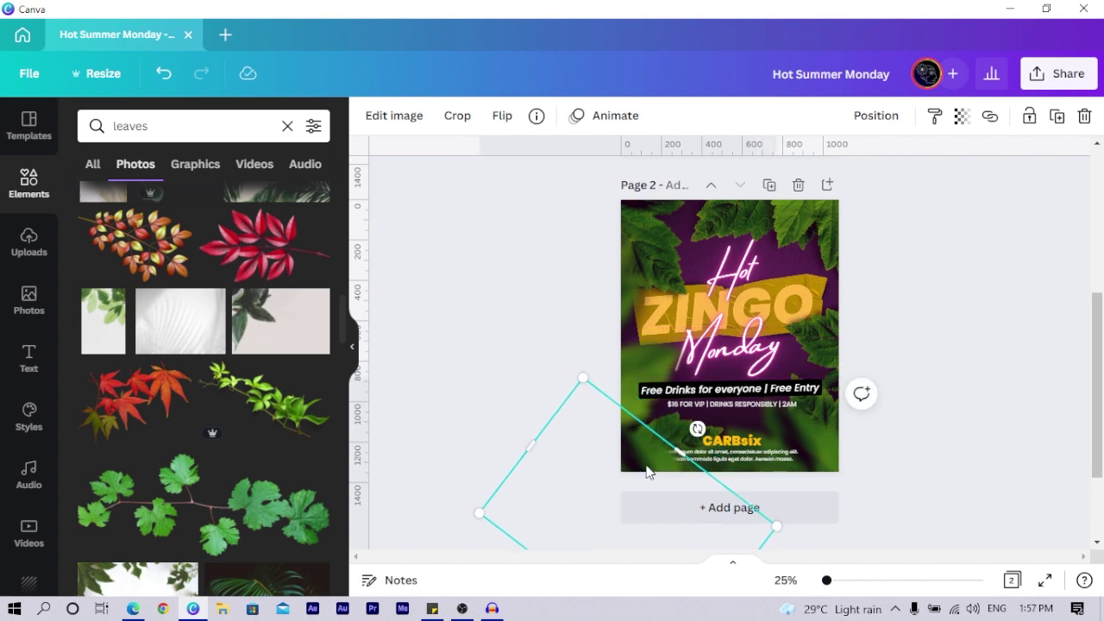
Step: Rotate the top-left leaf on page 2 and nudge it right and up so it fills the corner
{"action": "left_click_drag", "start_coordinate": [543, 325], "coordinate": [475, 185]}
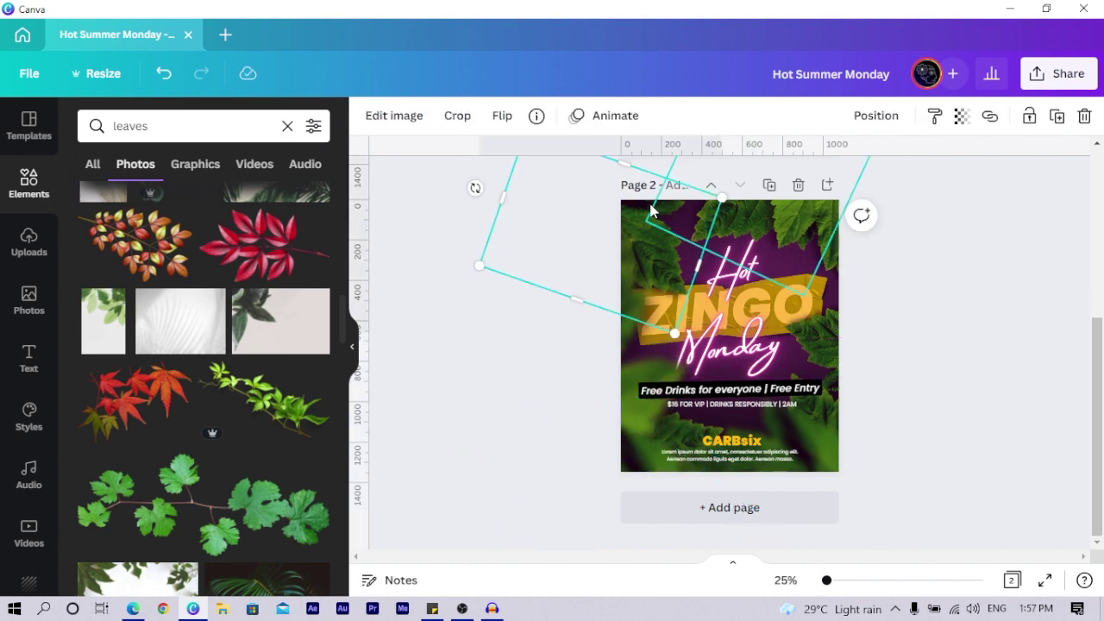
{"action": "key", "text": "shift+Right"}
{"action": "key", "text": "shift+Right"}
{"action": "key", "text": "shift+Right"}
{"action": "key", "text": "shift+Up"}
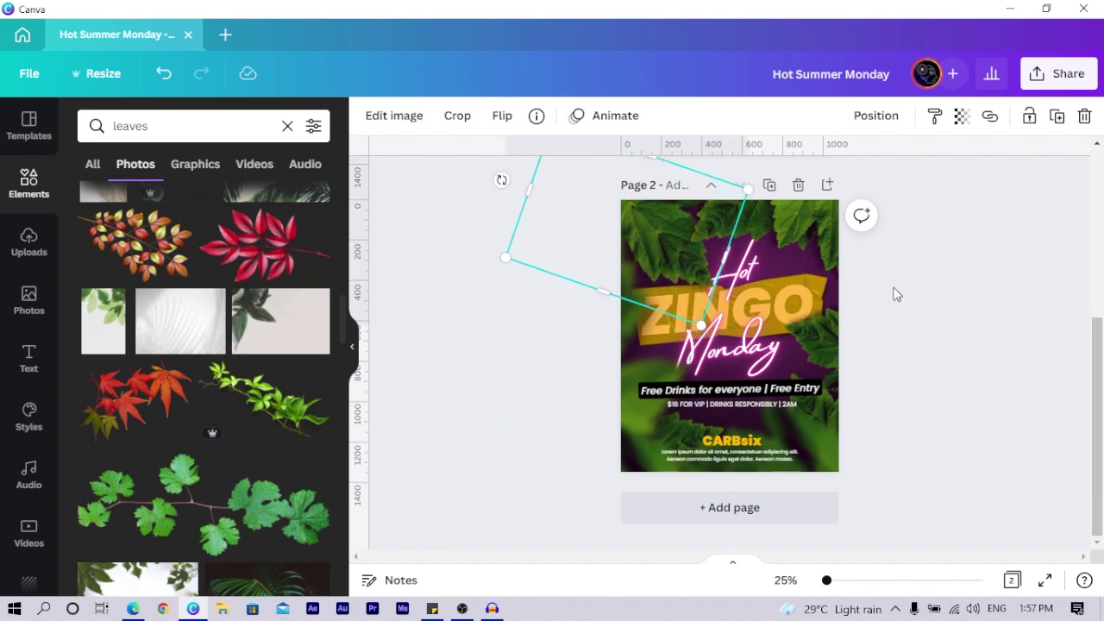
{"action": "left_click", "coordinate": [902, 392]}
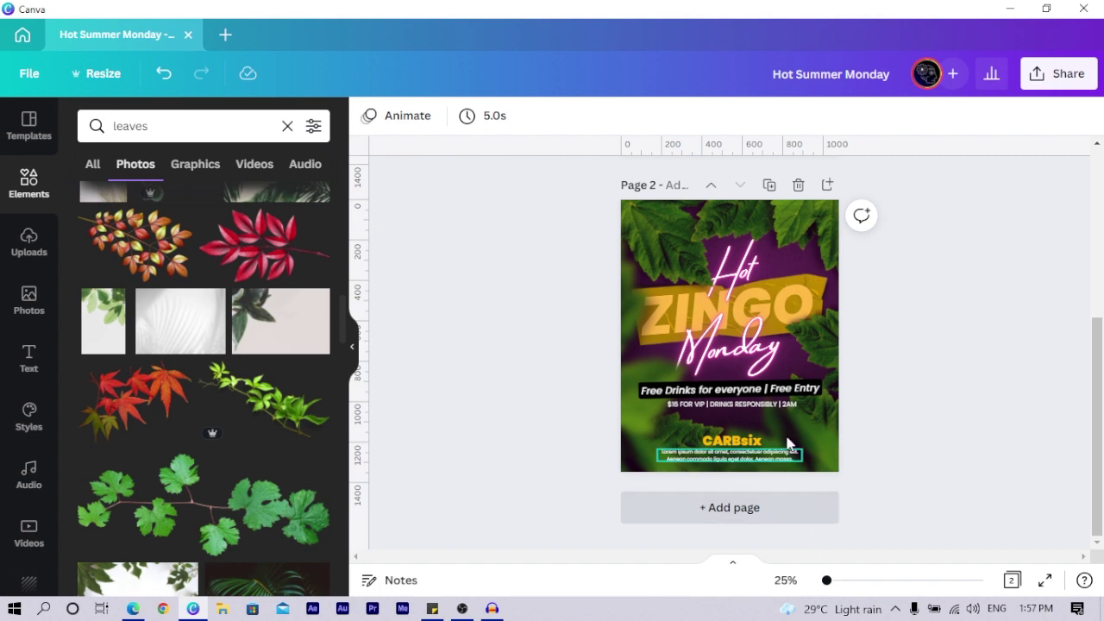
Step: Copy the purple glow from page 1 to page 2 and place it diagonally across the title
{"action": "scroll", "coordinate": [774, 385], "scroll_direction": "up", "scroll_amount": 3}
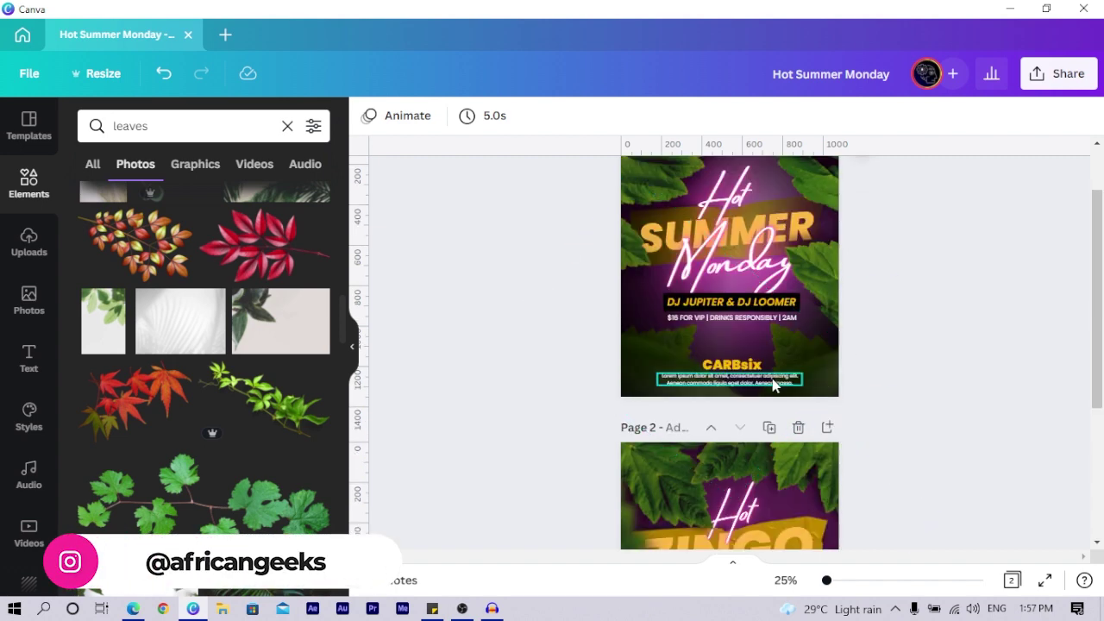
{"action": "scroll", "coordinate": [792, 415], "scroll_direction": "down", "scroll_amount": 2}
{"action": "scroll", "coordinate": [793, 419], "scroll_direction": "up", "scroll_amount": 4}
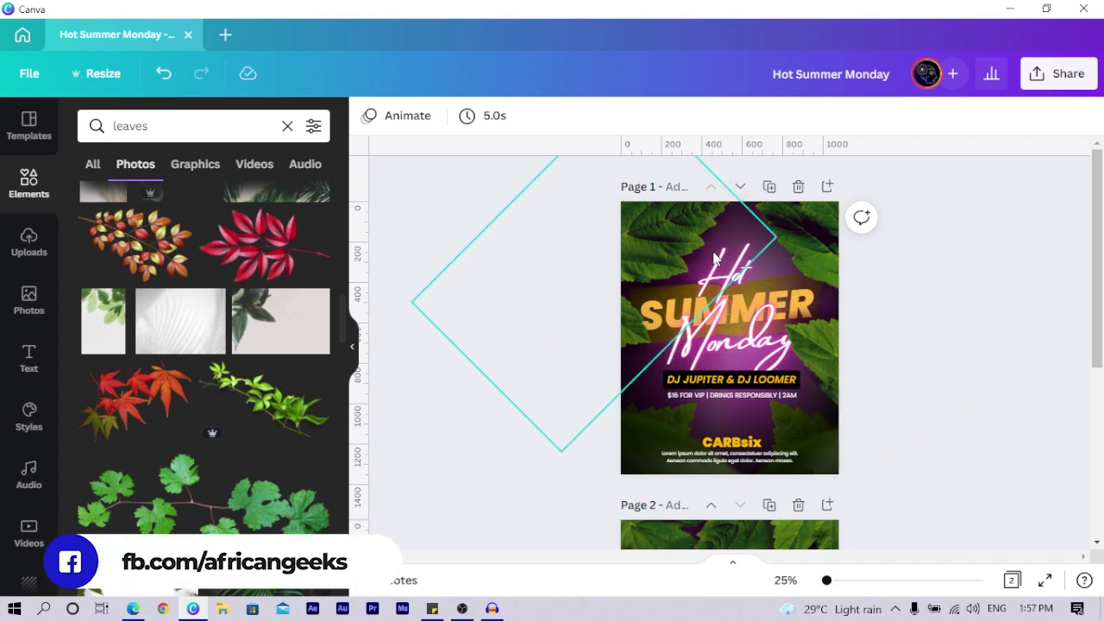
{"action": "left_click", "coordinate": [740, 403]}
{"action": "left_click", "coordinate": [740, 403]}
{"action": "left_click", "coordinate": [742, 411]}
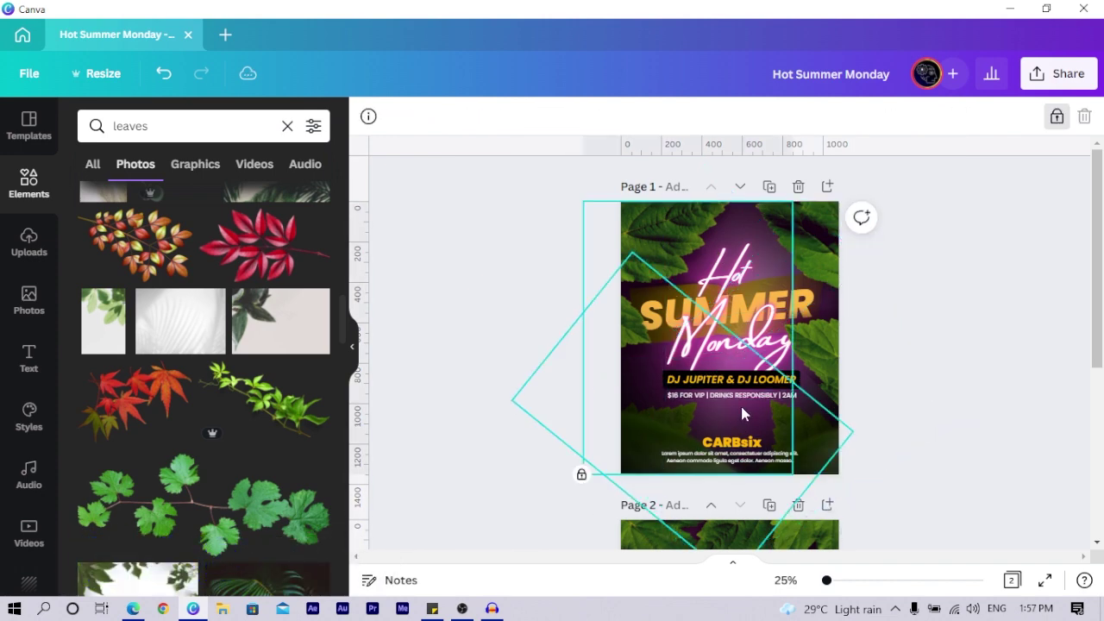
{"action": "left_click", "coordinate": [742, 412]}
{"action": "scroll", "coordinate": [741, 409], "scroll_direction": "down", "scroll_amount": 5}
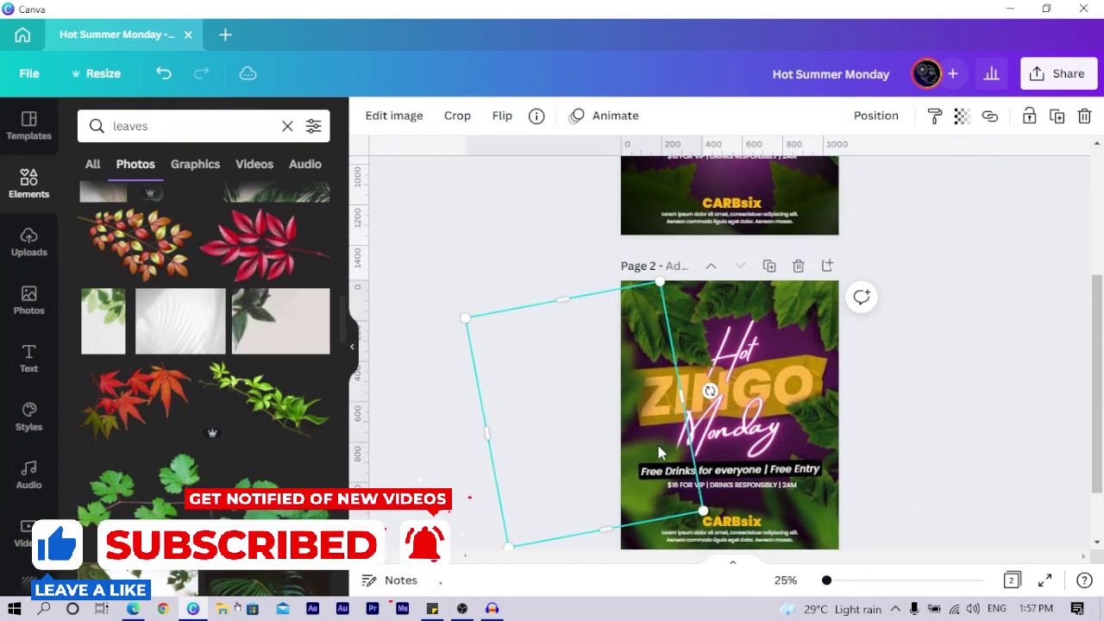
{"action": "left_click_drag", "start_coordinate": [660, 452], "coordinate": [781, 461]}
{"action": "left_click_drag", "start_coordinate": [770, 380], "coordinate": [755, 394]}
{"action": "scroll", "coordinate": [776, 414], "scroll_direction": "up", "scroll_amount": 3}
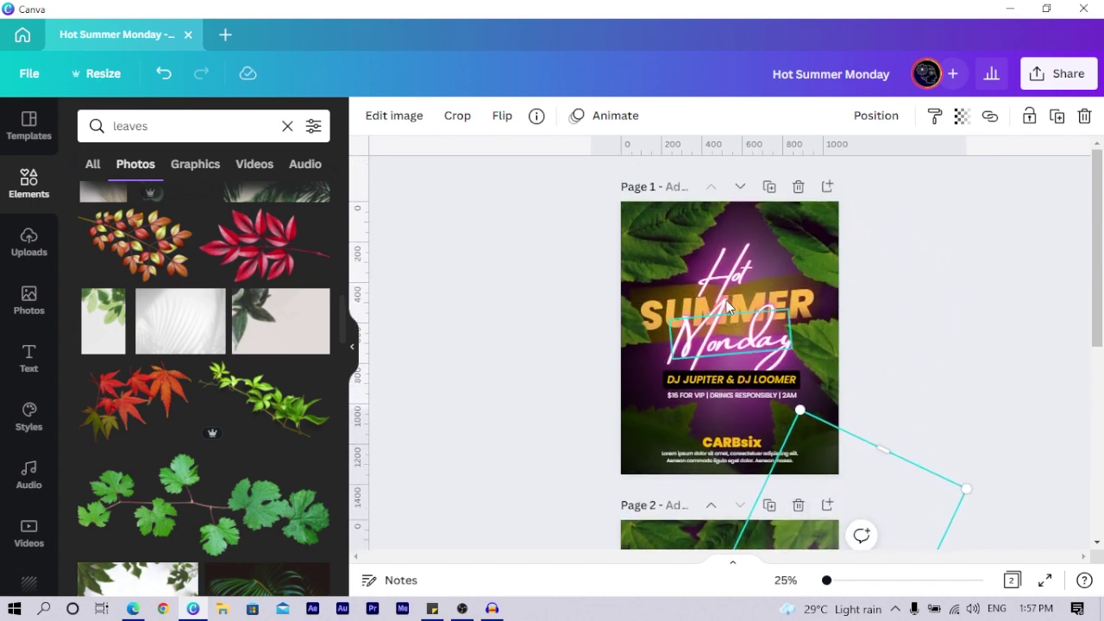
{"action": "scroll", "coordinate": [795, 414], "scroll_direction": "down", "scroll_amount": 3}
{"action": "left_click_drag", "start_coordinate": [814, 452], "coordinate": [756, 398]}
{"action": "scroll", "coordinate": [755, 419], "scroll_direction": "down", "scroll_amount": 2}
Step: Give the glow on page 2 the Cherry Duotone effect with white highlights
{"action": "left_click", "coordinate": [392, 116]}
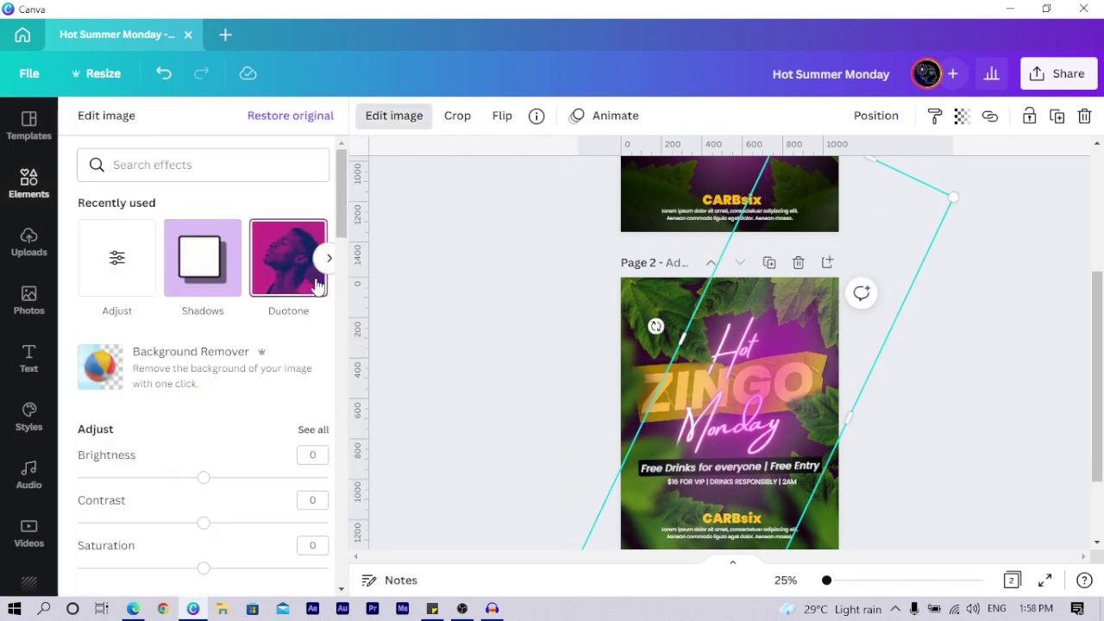
{"action": "left_click", "coordinate": [316, 285]}
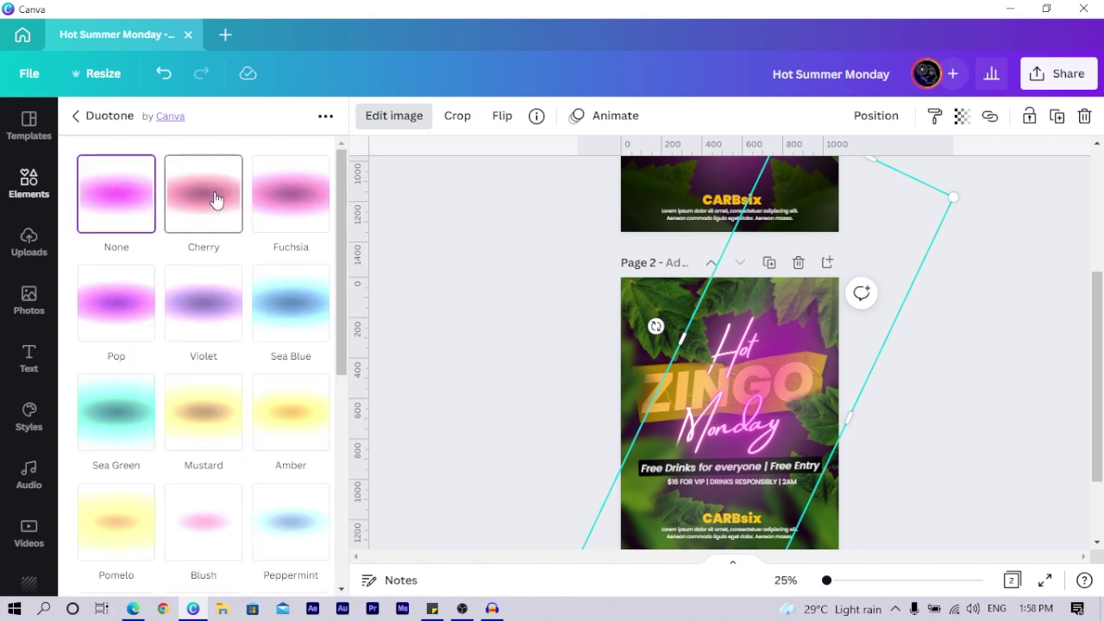
{"action": "left_click", "coordinate": [216, 199]}
{"action": "left_click", "coordinate": [216, 199]}
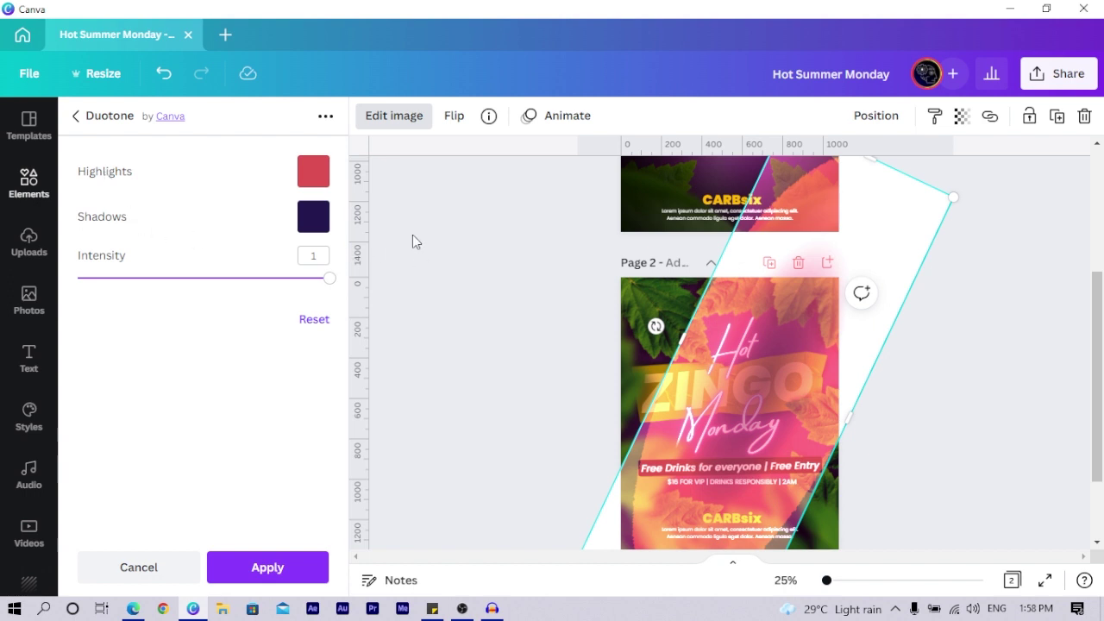
{"action": "left_click", "coordinate": [309, 178]}
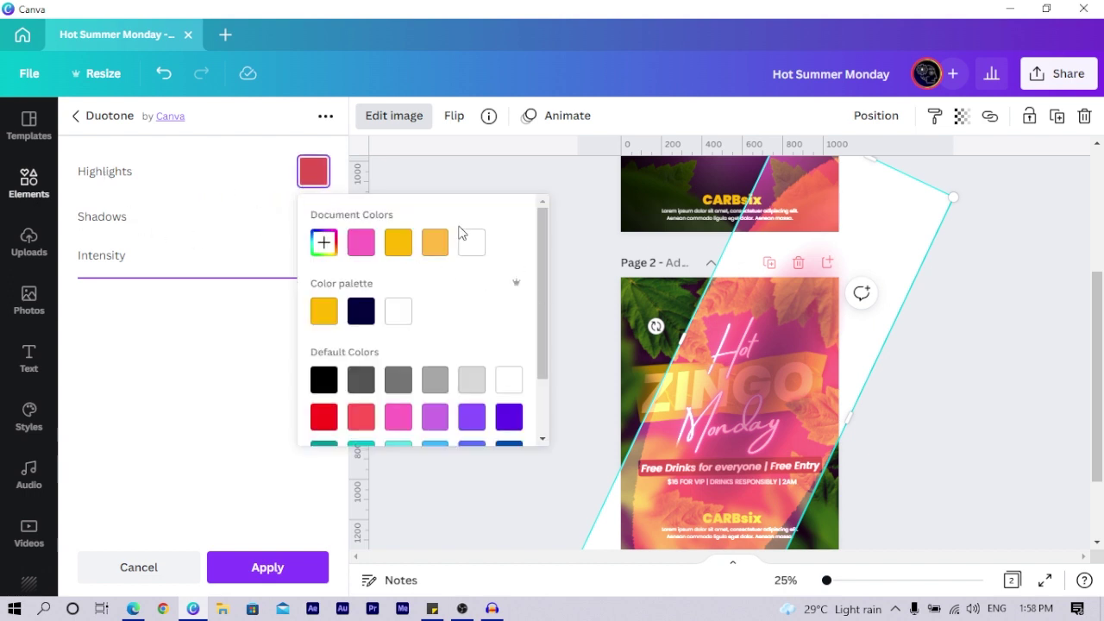
{"action": "left_click", "coordinate": [472, 242]}
{"action": "left_click", "coordinate": [349, 263]}
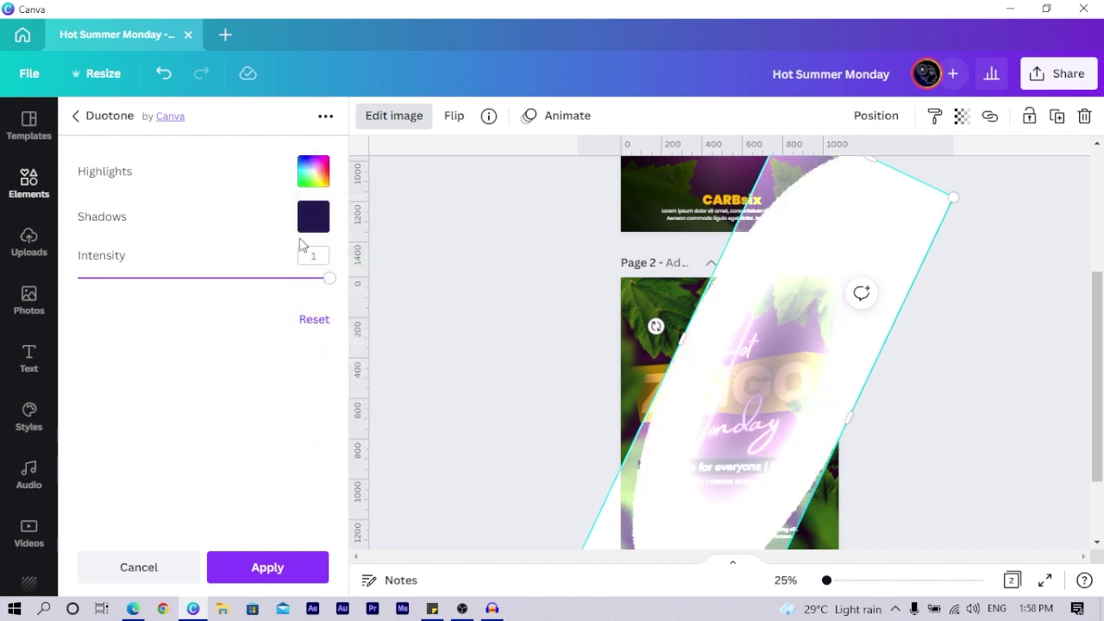
Step: Set the glow's Duotone shadows to white and apply the effect
{"action": "left_click", "coordinate": [313, 216]}
{"action": "left_click", "coordinate": [472, 288]}
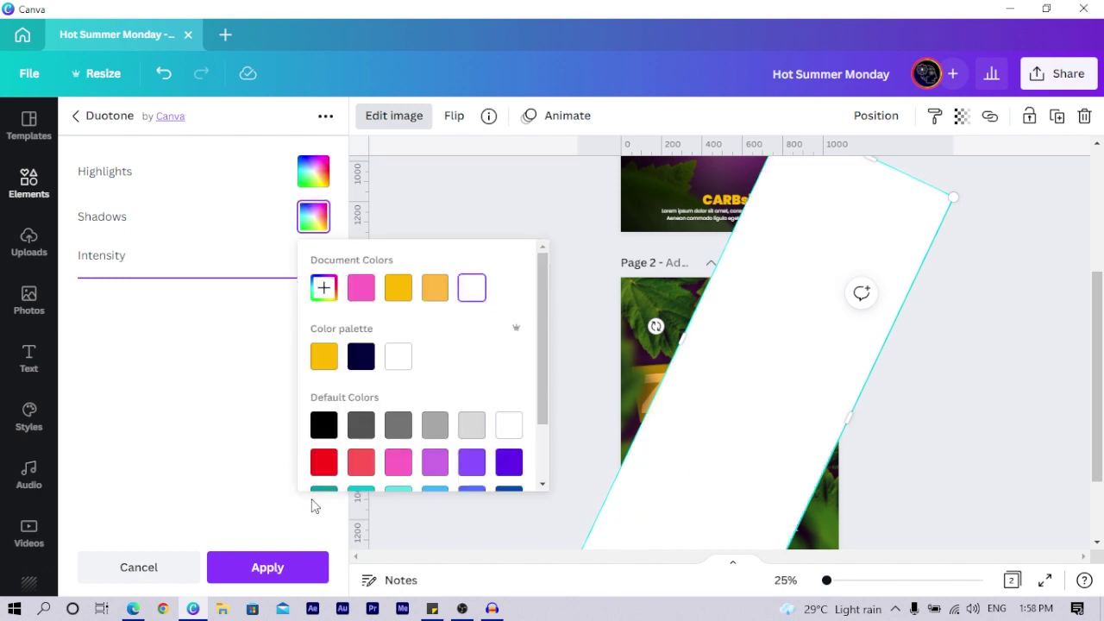
{"action": "left_click", "coordinate": [242, 573]}
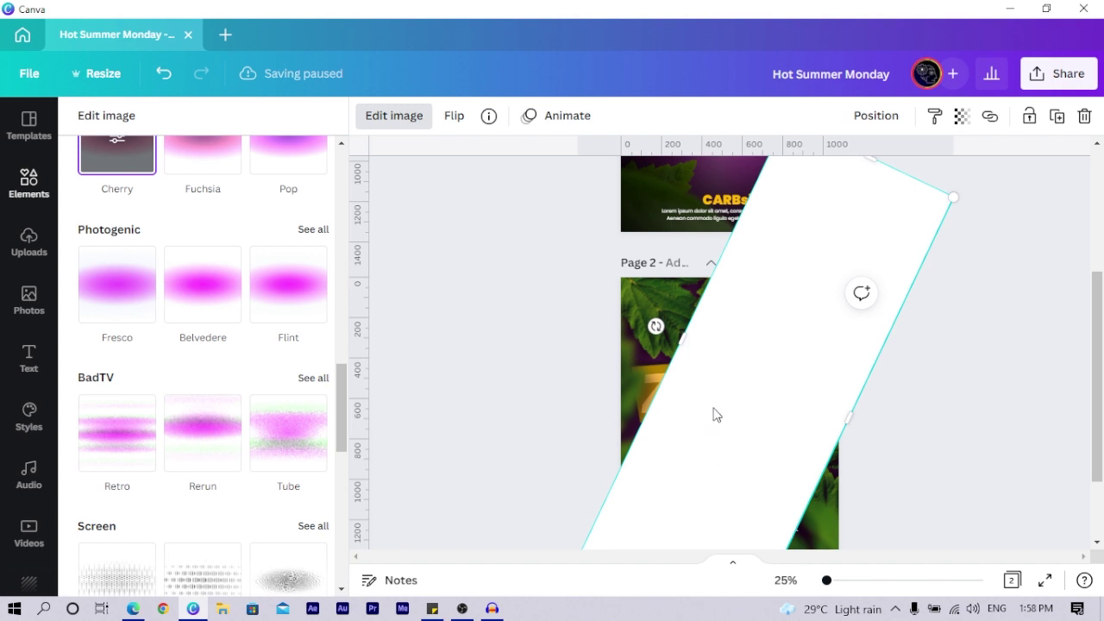
{"action": "scroll", "coordinate": [714, 415], "scroll_direction": "down", "scroll_amount": 1}
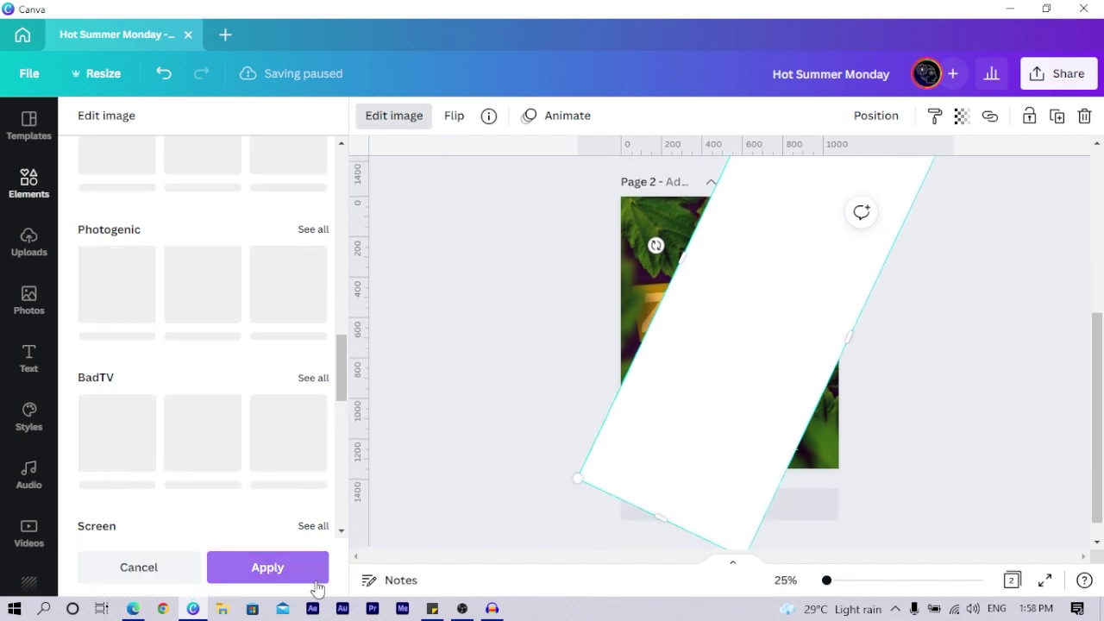
{"action": "left_click", "coordinate": [316, 581]}
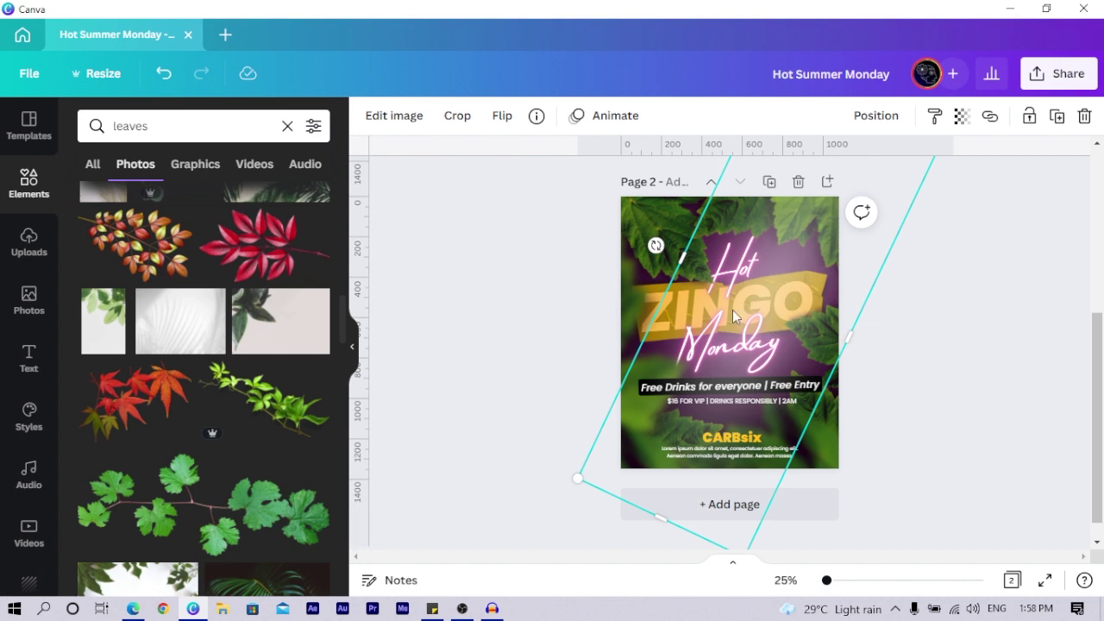
Step: Reposition the white glow behind the title and make it more transparent
{"action": "left_click_drag", "start_coordinate": [750, 338], "coordinate": [733, 372]}
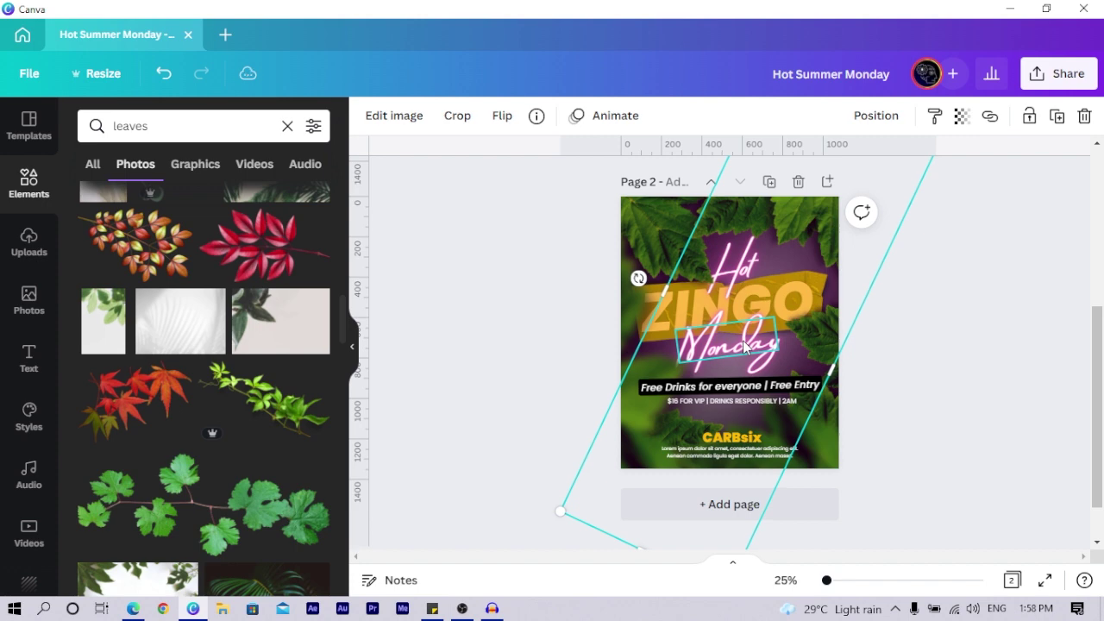
{"action": "left_click_drag", "start_coordinate": [745, 347], "coordinate": [704, 316]}
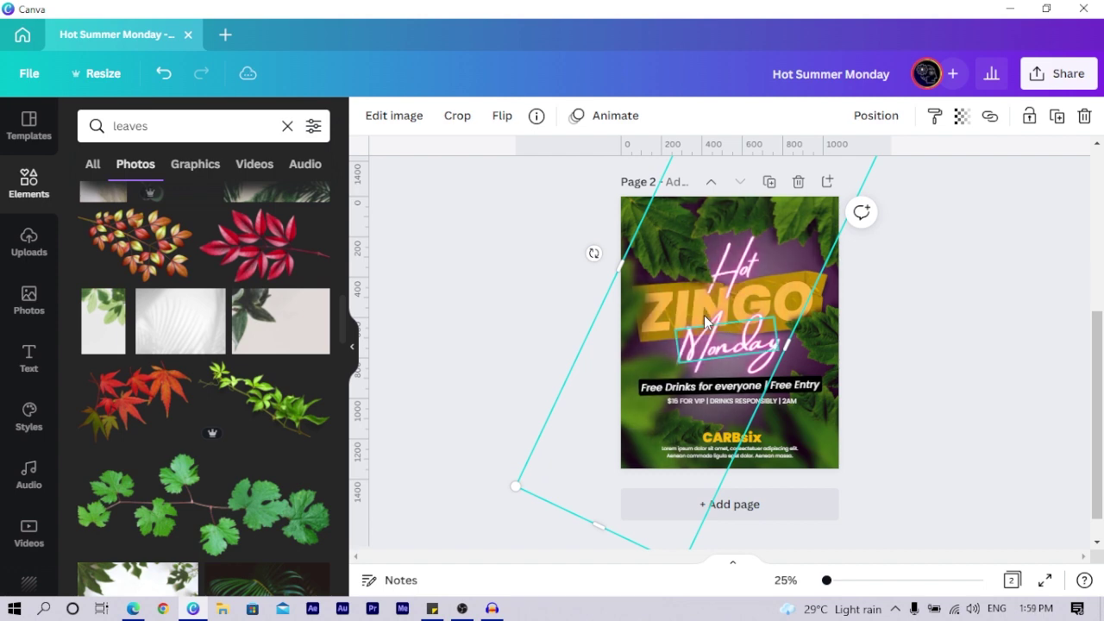
{"action": "left_click", "coordinate": [962, 121]}
{"action": "left_click_drag", "start_coordinate": [893, 183], "coordinate": [860, 181]}
{"action": "key", "text": "Escape"}
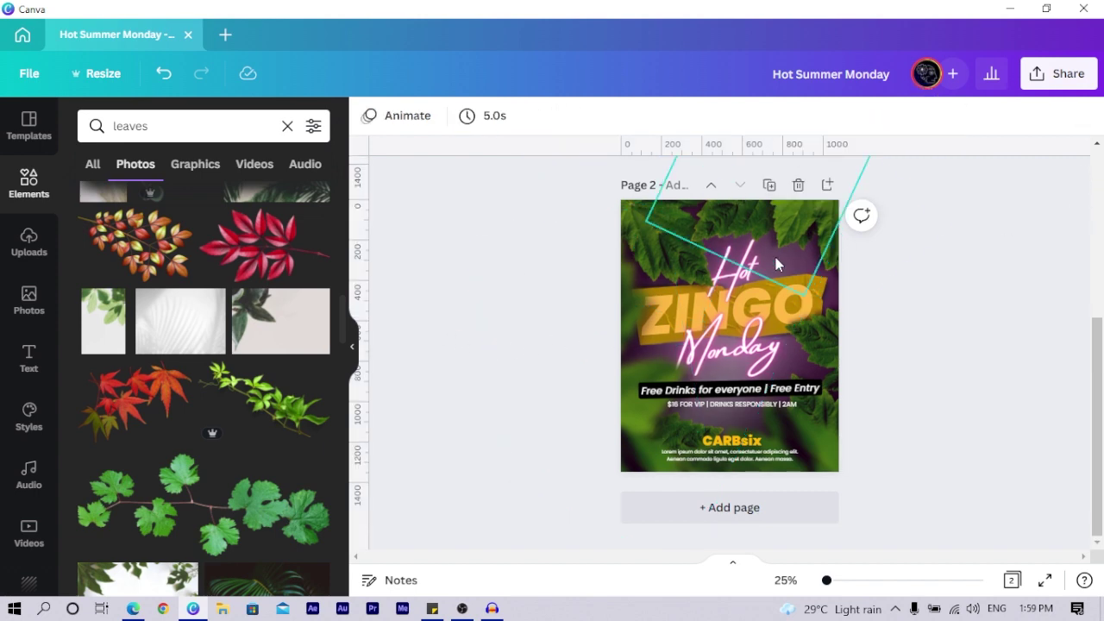
Step: Scale down and re-centre the white glow behind the title, with its transparency at 52
{"action": "left_click", "coordinate": [794, 372]}
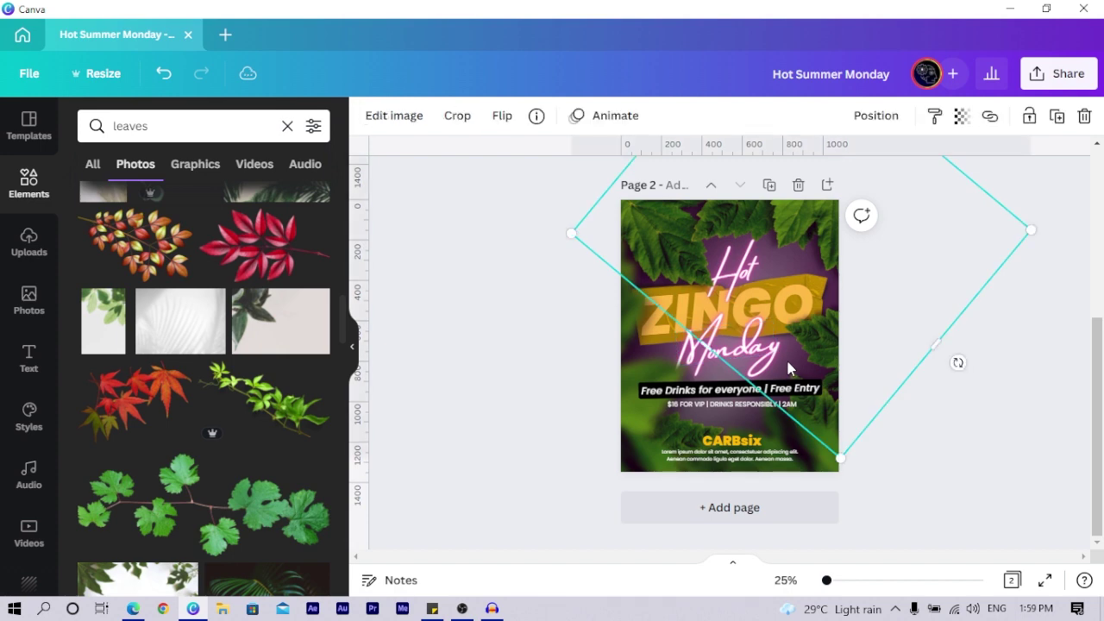
{"action": "left_click_drag", "start_coordinate": [955, 362], "coordinate": [639, 281]}
{"action": "left_click_drag", "start_coordinate": [559, 514], "coordinate": [638, 441]}
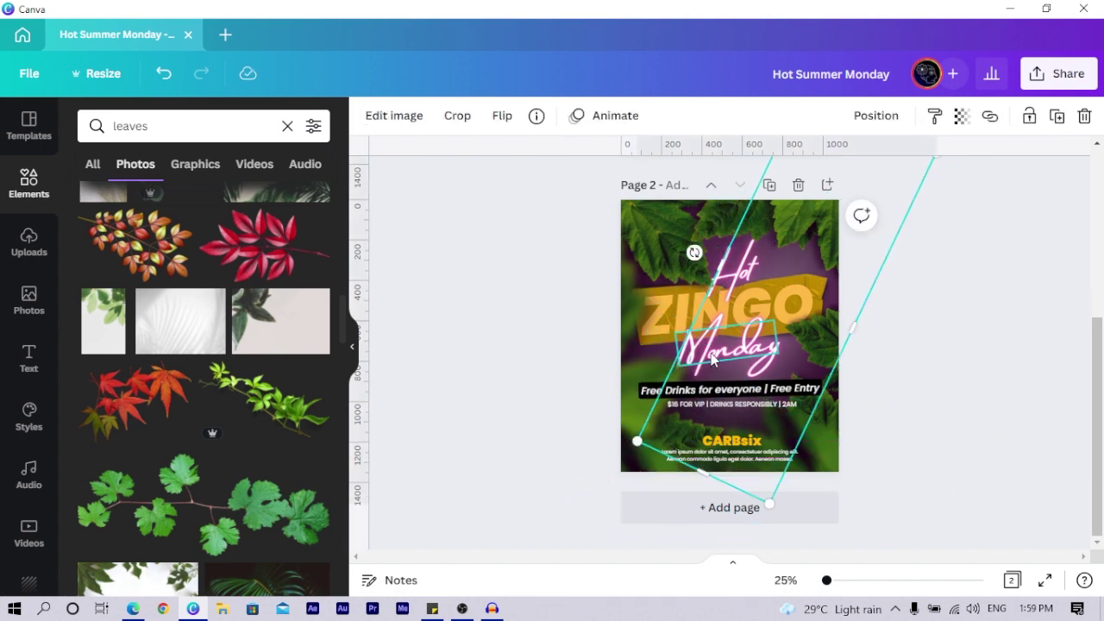
{"action": "left_click_drag", "start_coordinate": [714, 360], "coordinate": [675, 383]}
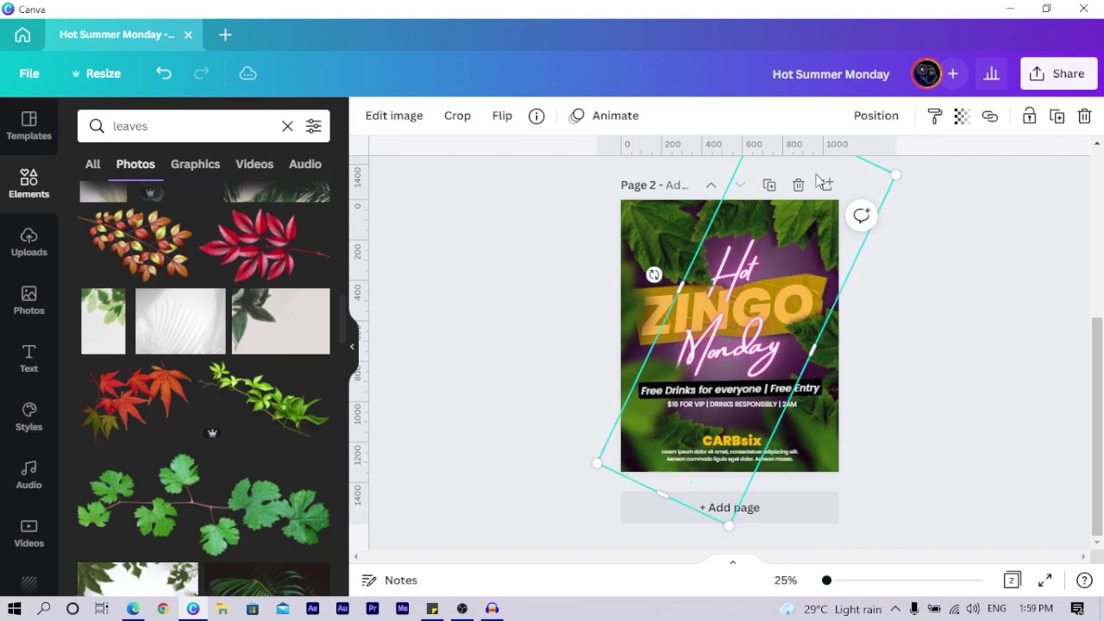
{"action": "left_click", "coordinate": [961, 116]}
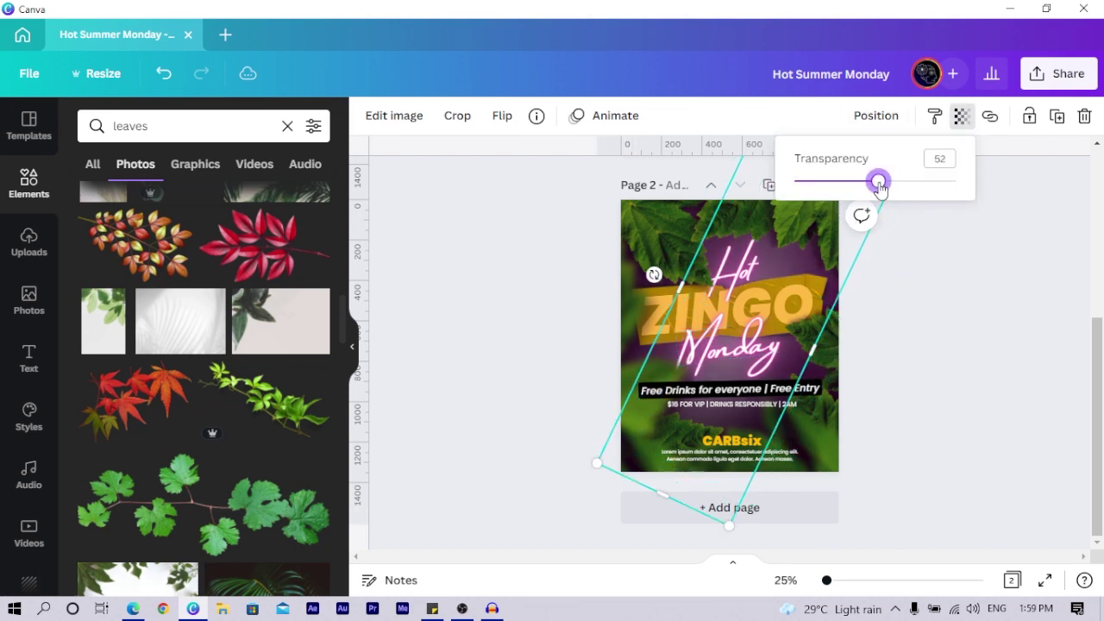
{"action": "left_click", "coordinate": [928, 280]}
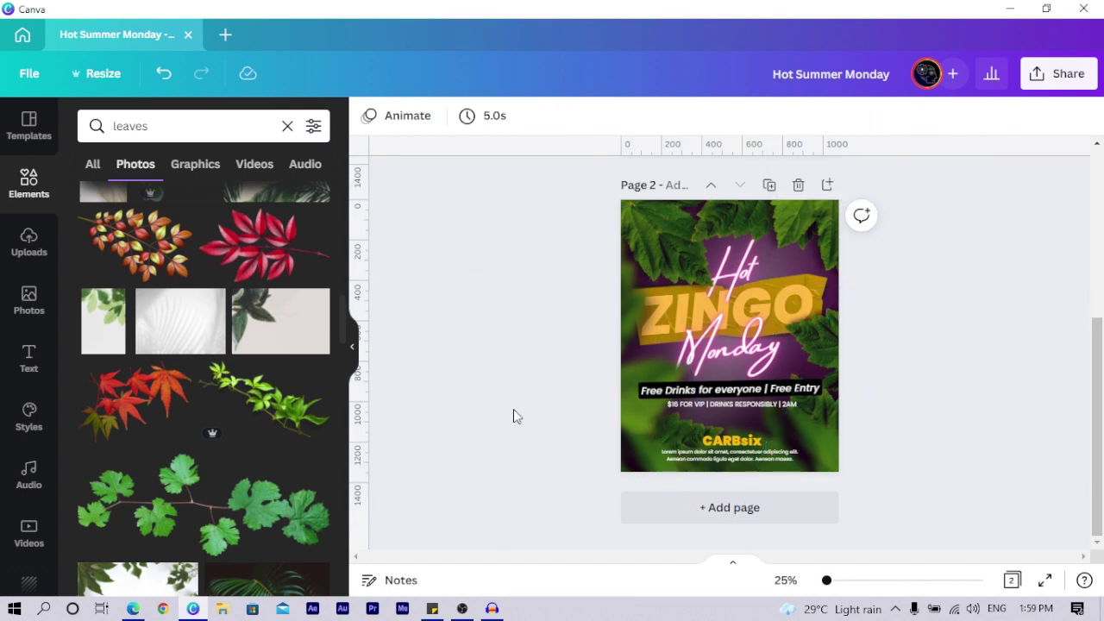